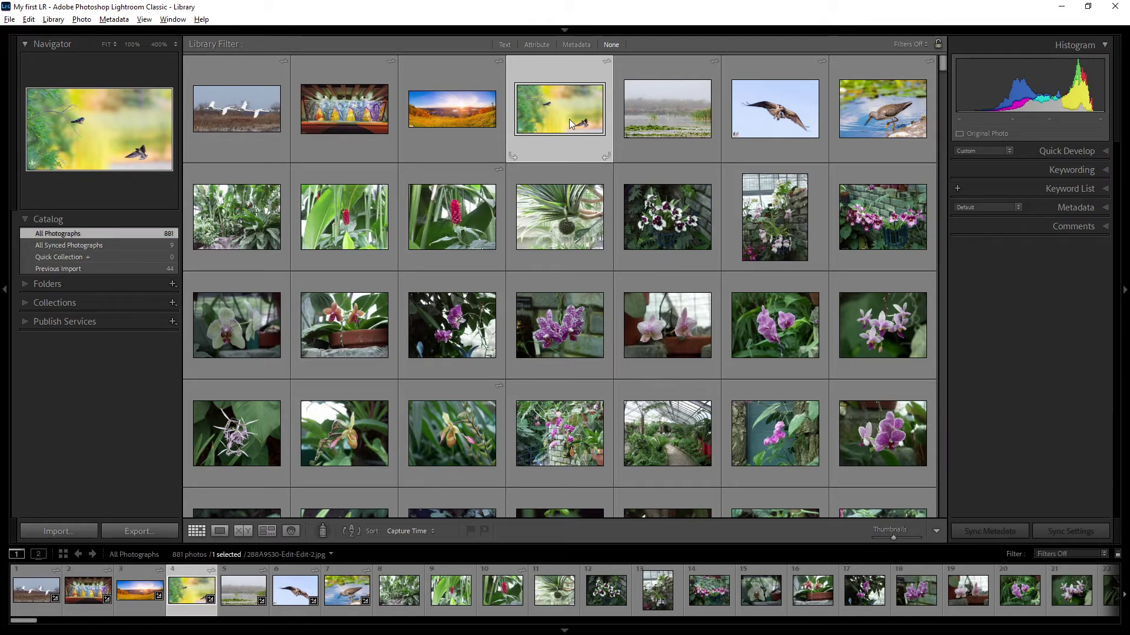
# Step: Expand the list of catalog folders and collapse the Navigator preview
pyautogui.click(84, 284)
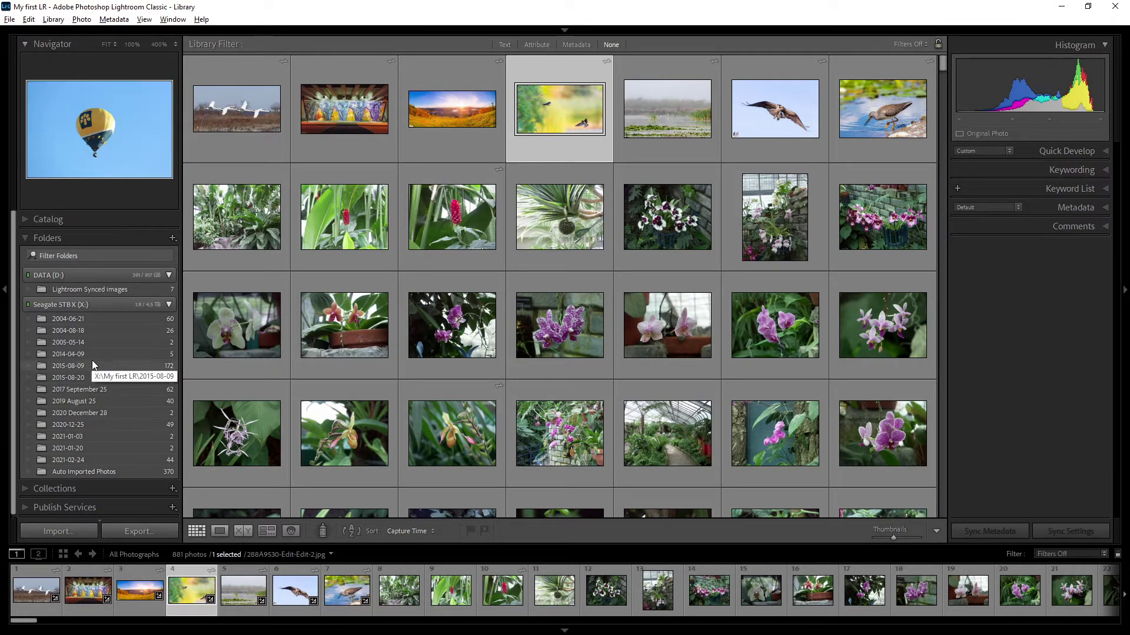
pyautogui.click(25, 43)
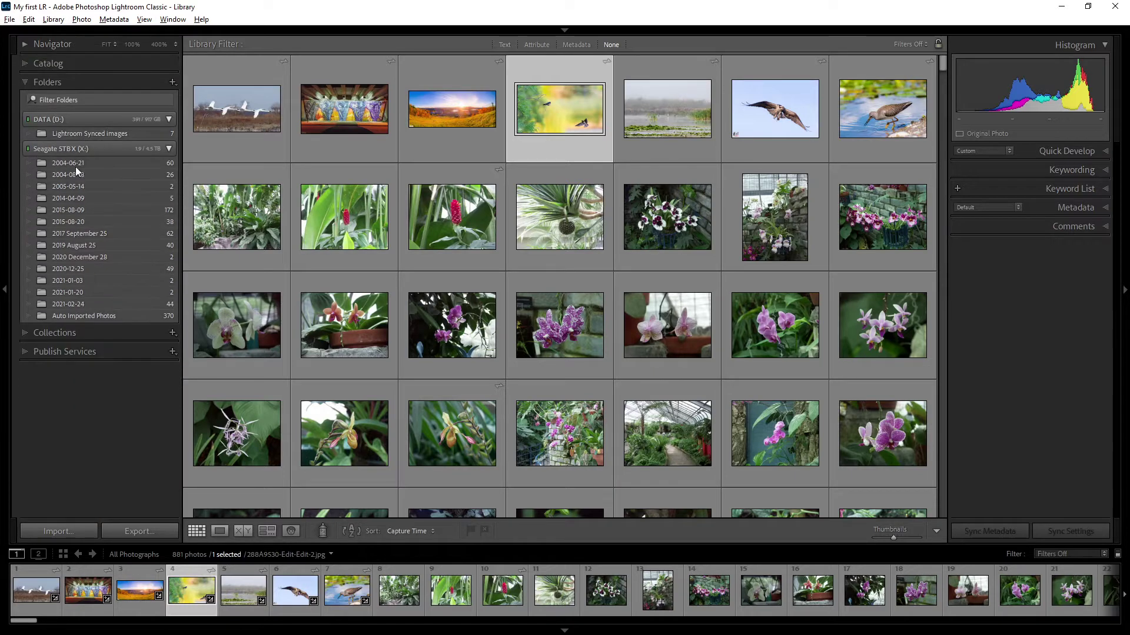
# Step: View the photos in the 2014-04-09, 2005-05-14, 2004-08-18, 2015-08-09 and Lightroom Synced images folders
pyautogui.click(93, 199)
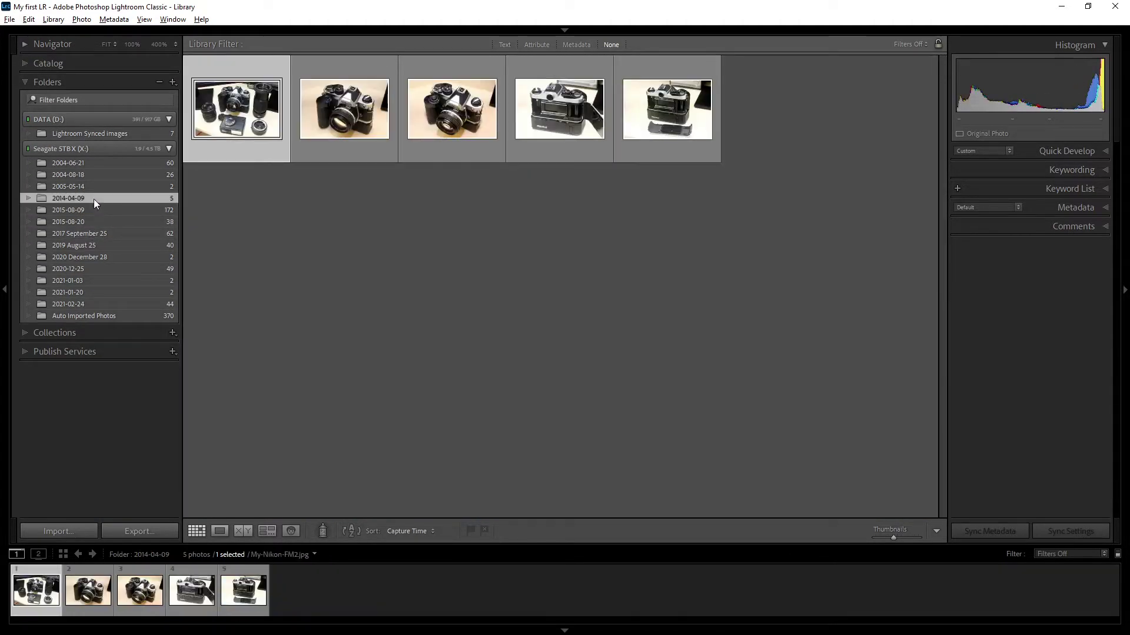
pyautogui.click(93, 184)
pyautogui.click(93, 174)
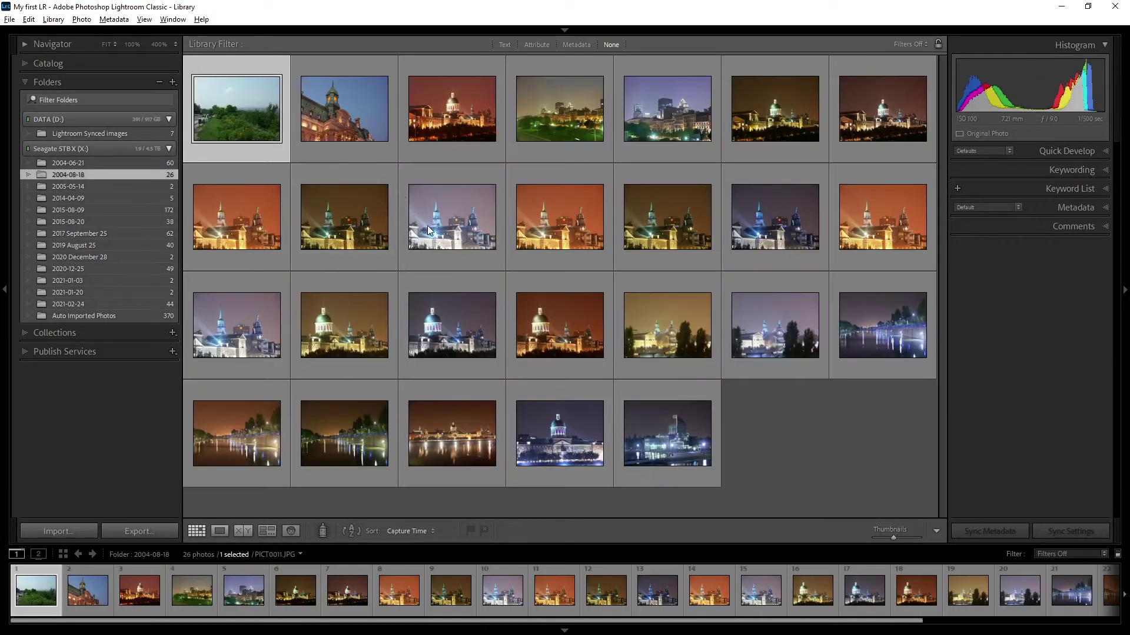
pyautogui.click(75, 213)
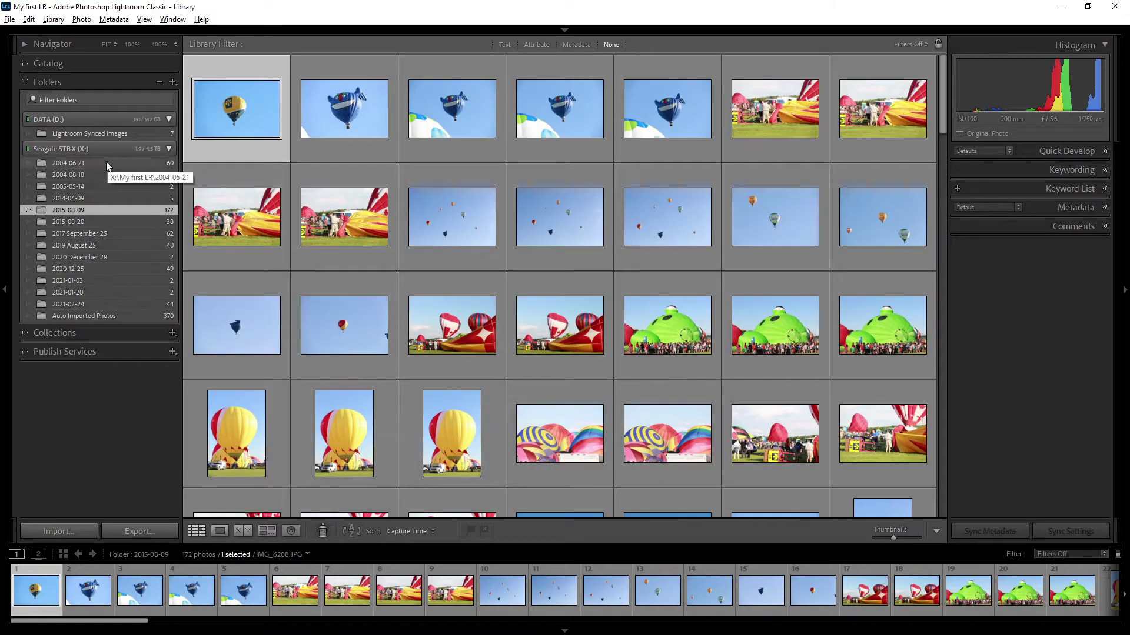
pyautogui.click(94, 133)
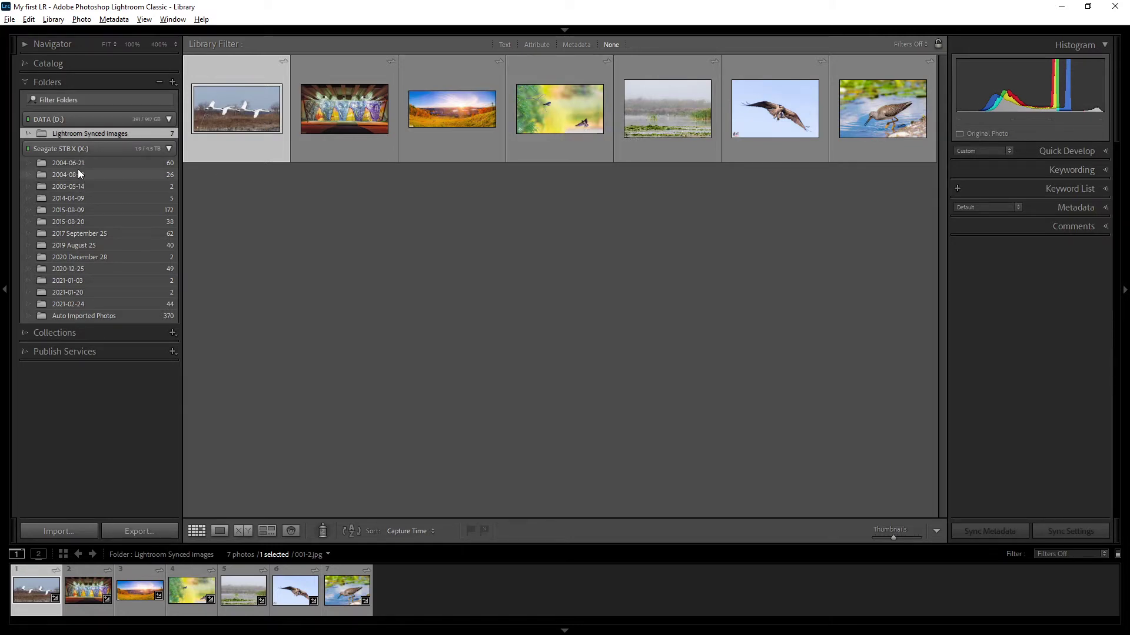
# Step: Compare the contents and naming of the dated folders, including 2015-08-20, 2017 September 25 and 2020 December 28, ending on 2005-05-14
pyautogui.click(78, 186)
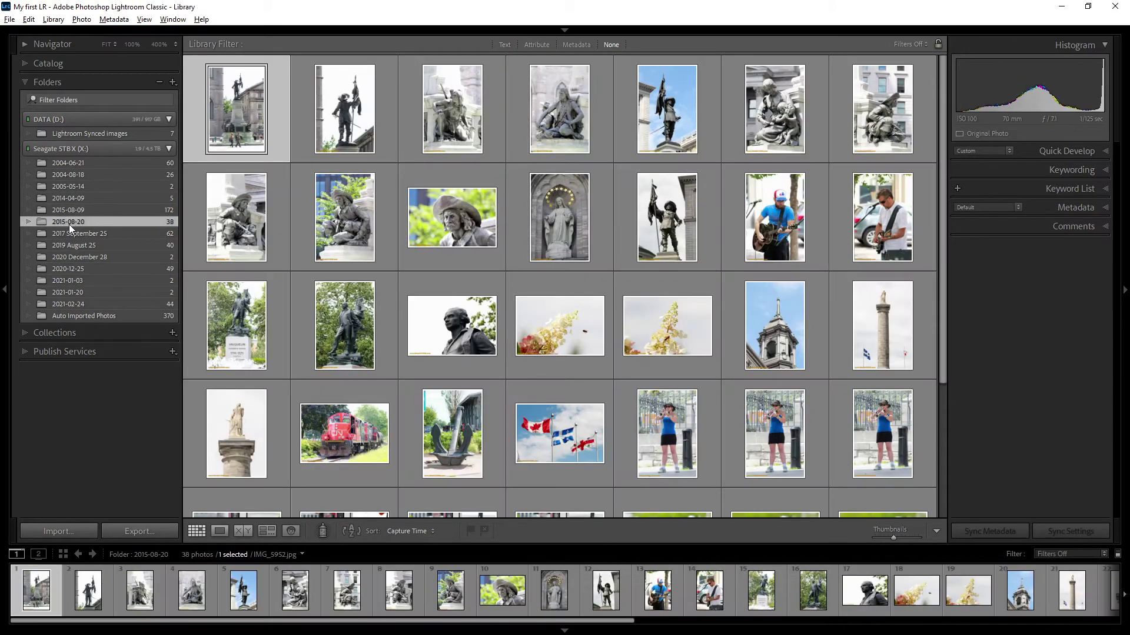
pyautogui.click(72, 198)
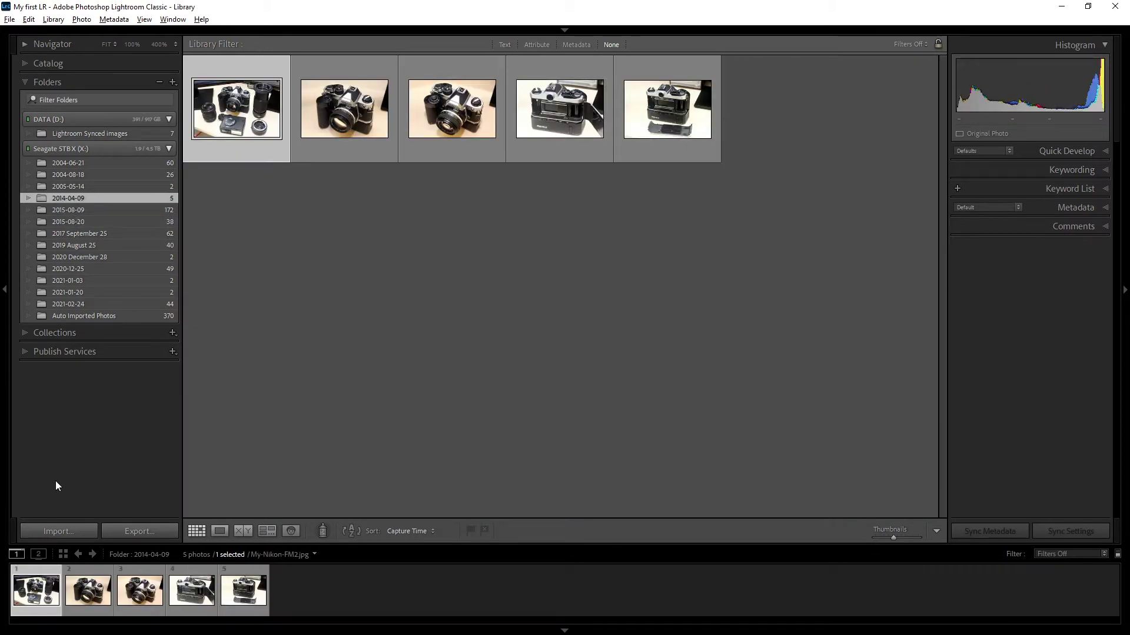
pyautogui.click(72, 222)
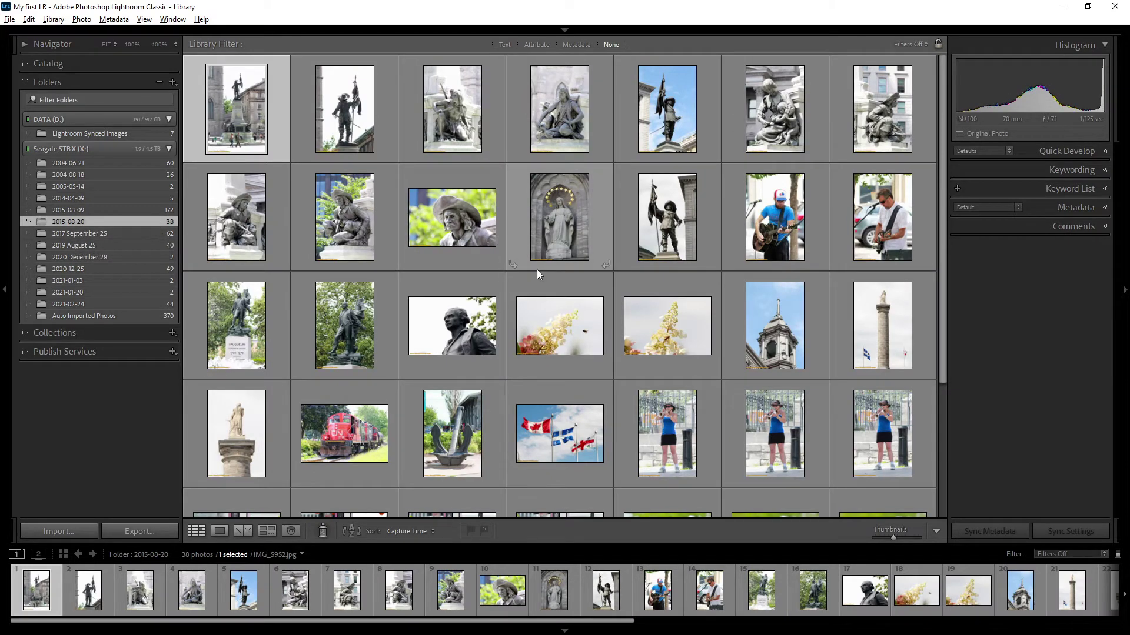
pyautogui.click(74, 234)
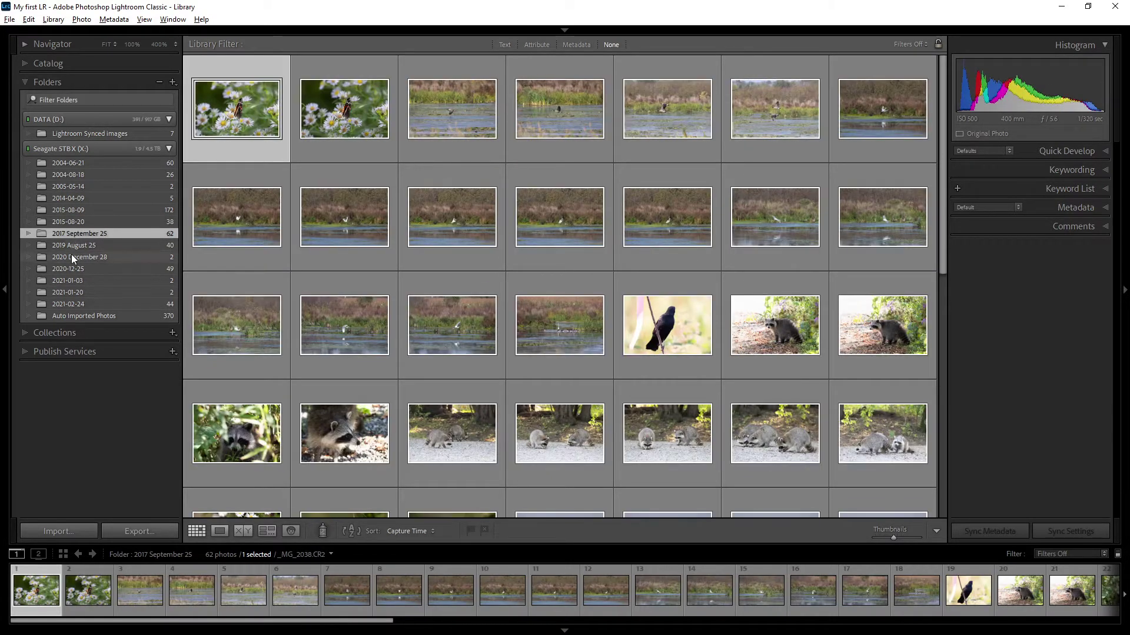
pyautogui.click(72, 221)
pyautogui.click(72, 235)
pyautogui.click(66, 257)
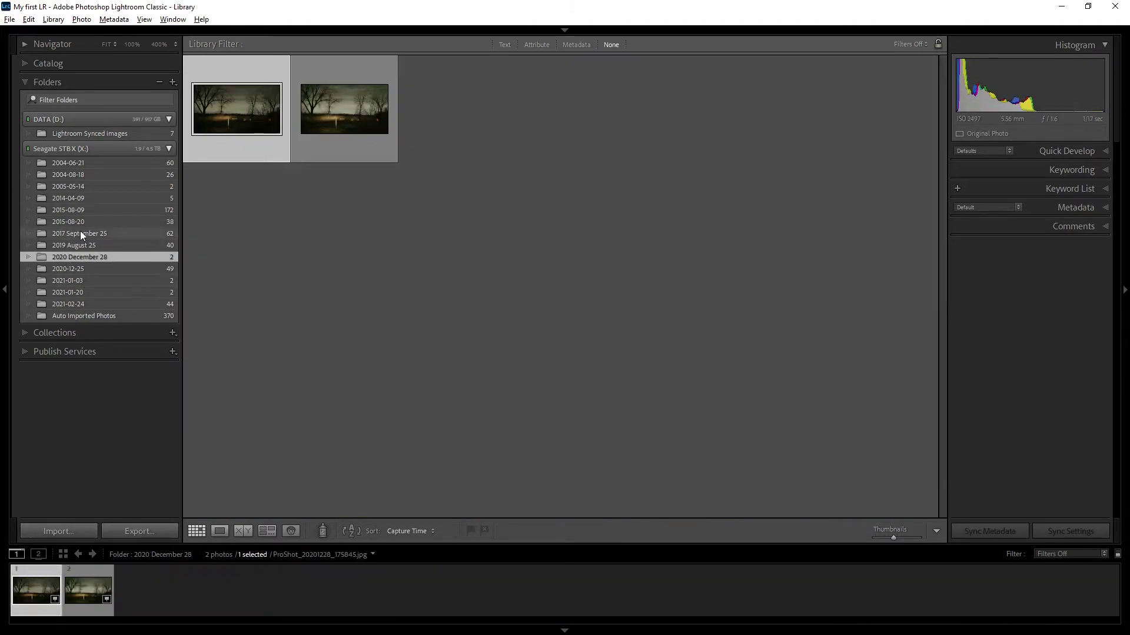
pyautogui.click(72, 189)
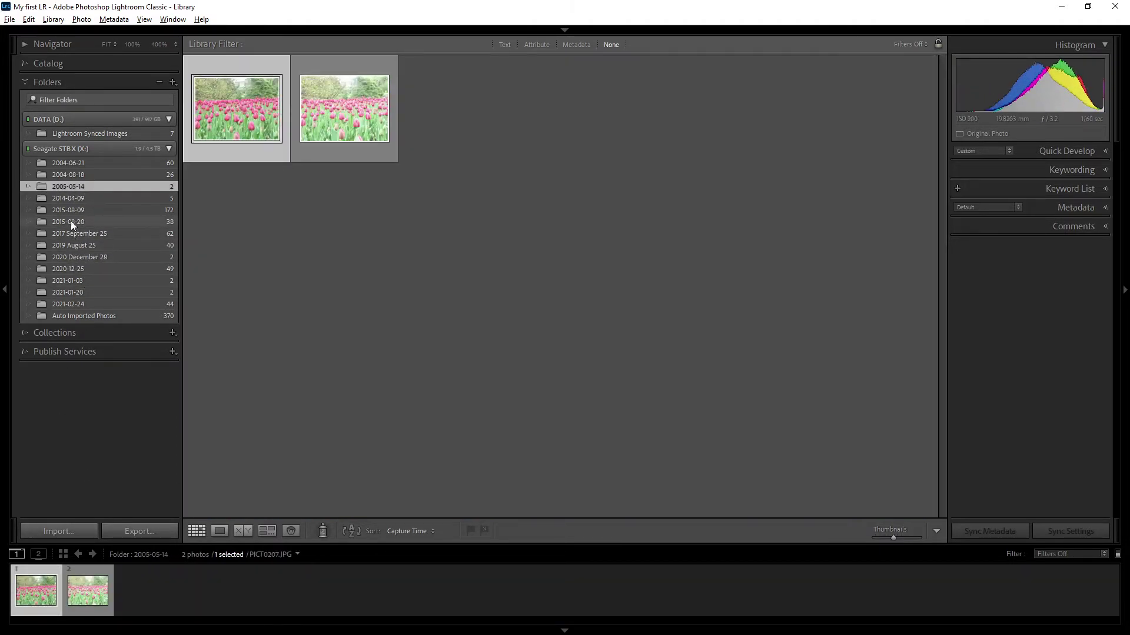
# Step: Reveal the 2005-05-14 folder in File Explorer and select all date-named folders from 2004-06-21 to 2021-02-24 there
pyautogui.rightClick(76, 189)
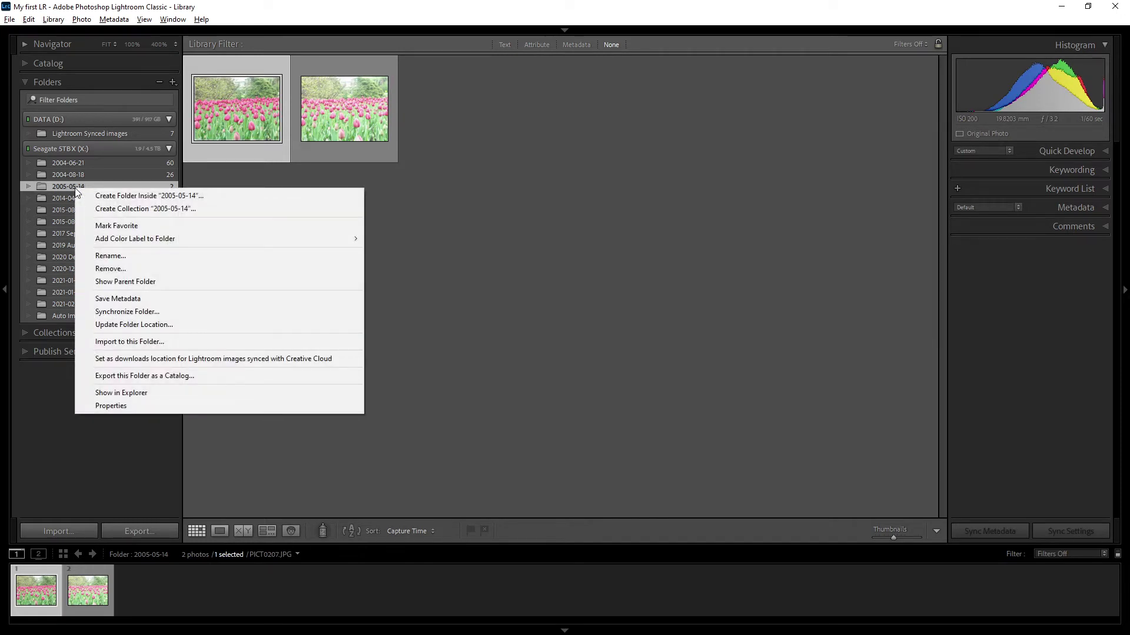
pyautogui.click(154, 393)
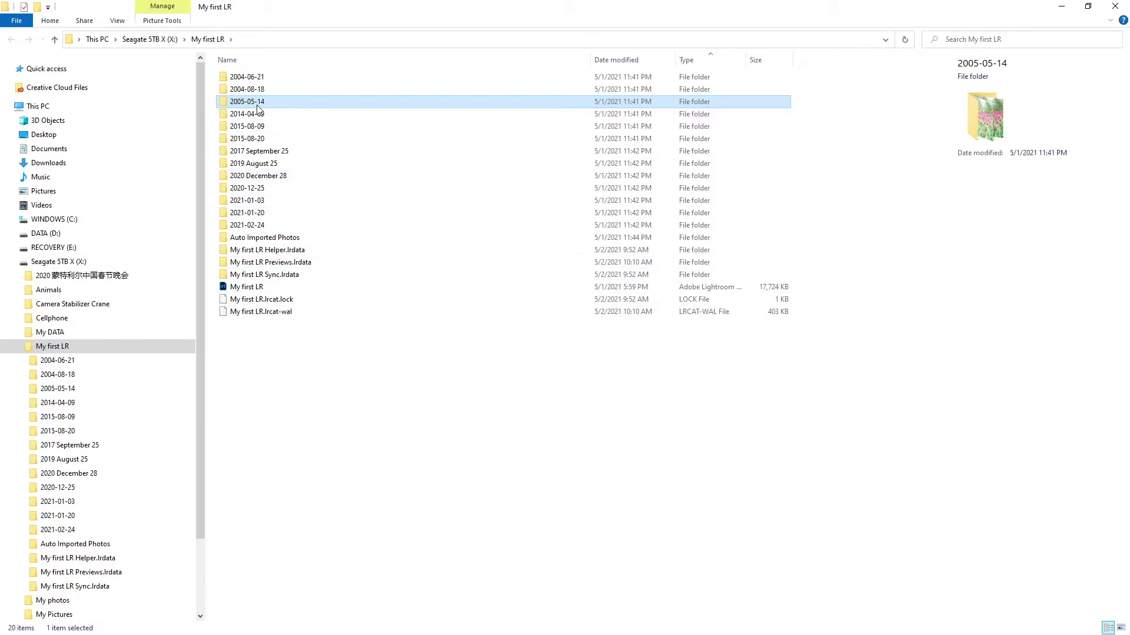
pyautogui.moveTo(252, 105)
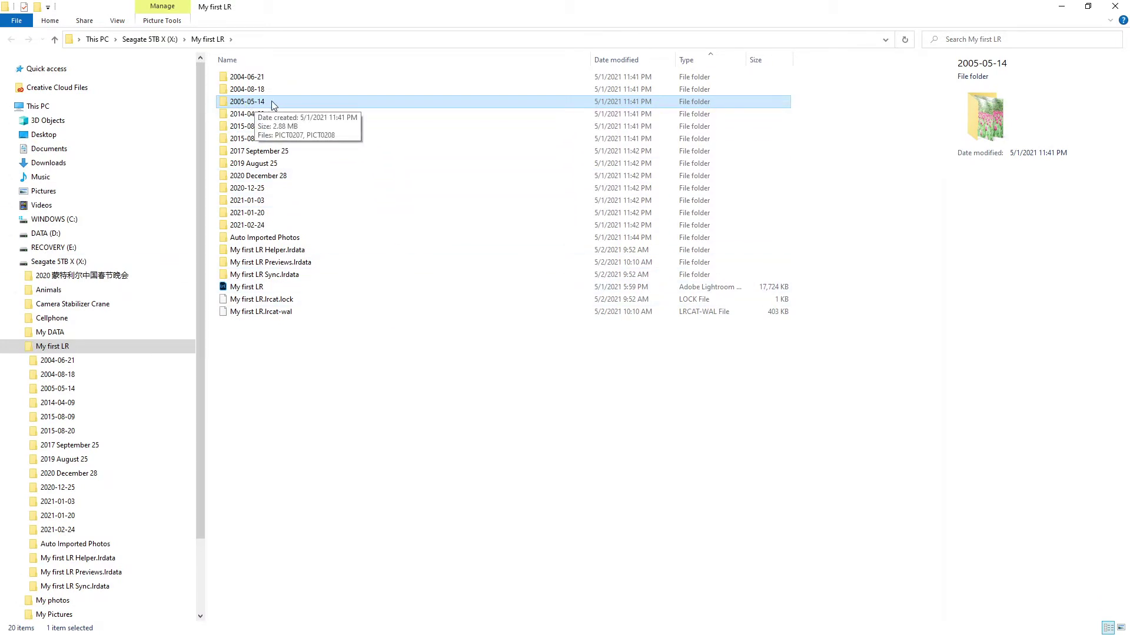
pyautogui.moveTo(211, 73); pyautogui.dragTo(270, 220)
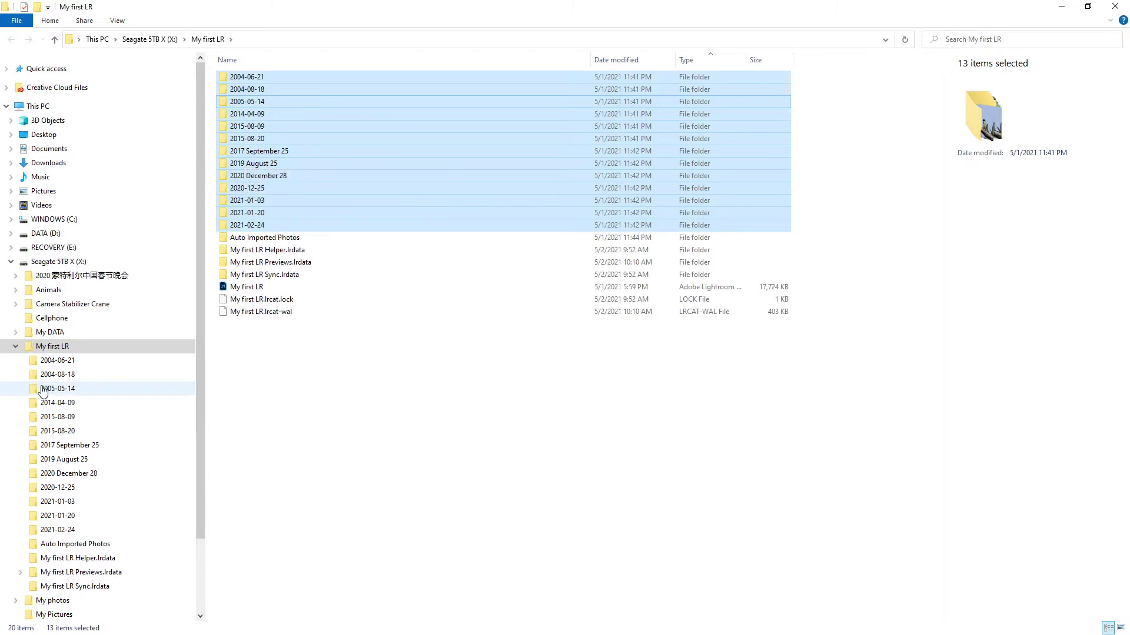
# Step: View the files on disk in the 2004-06-21, 2004-08-18 and 2005-05-14 folders, and return to the My first LR folder
pyautogui.click(51, 362)
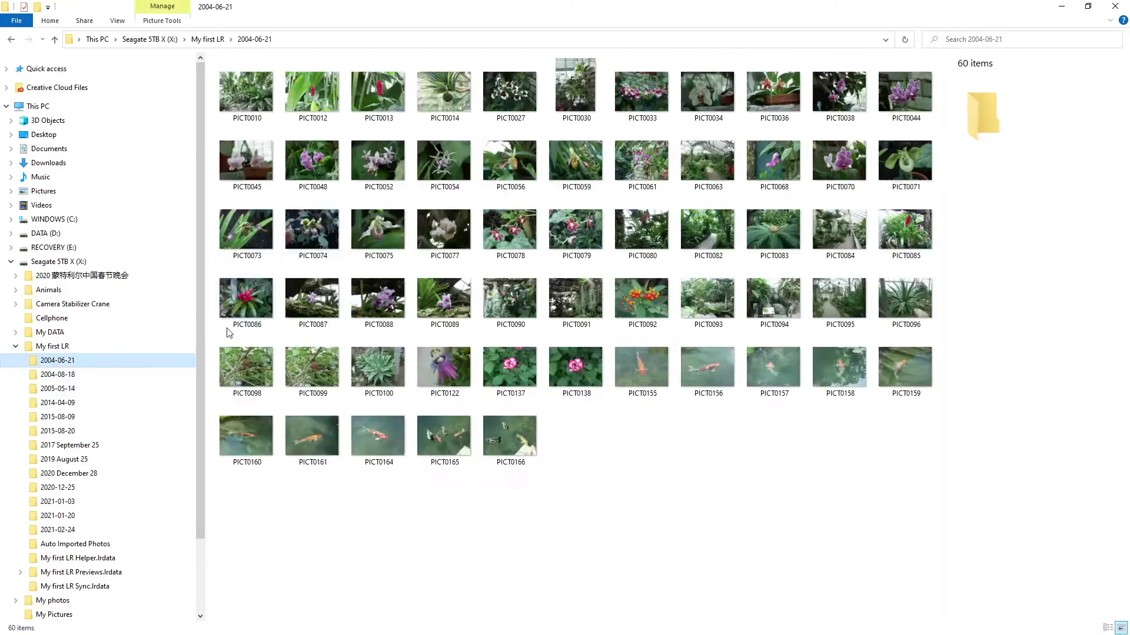
pyautogui.click(66, 376)
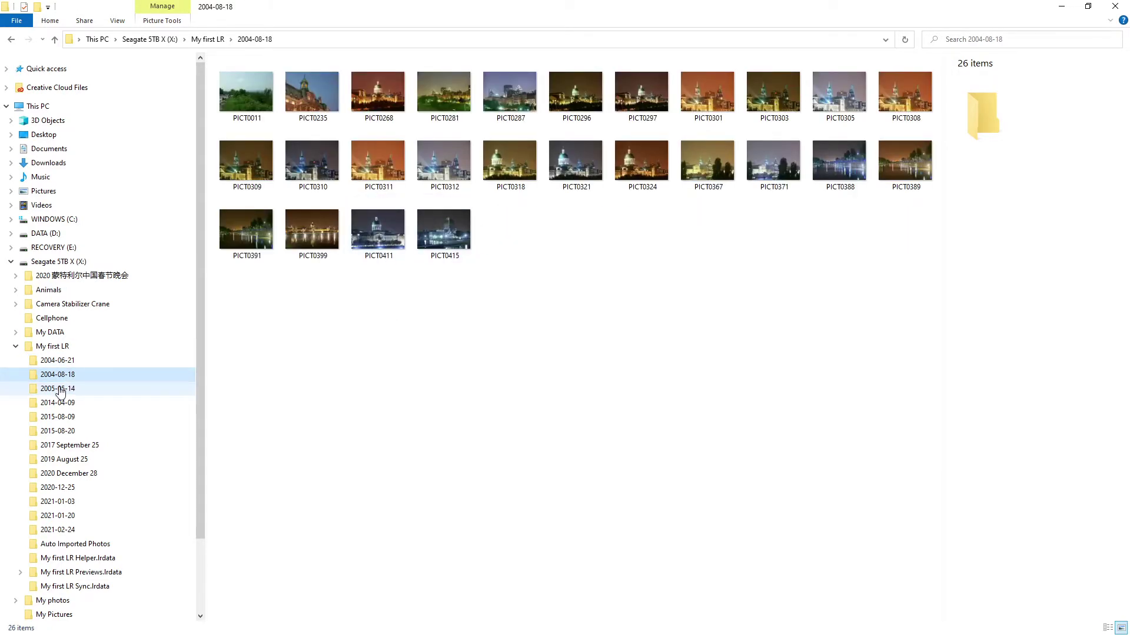
pyautogui.click(58, 389)
pyautogui.click(53, 347)
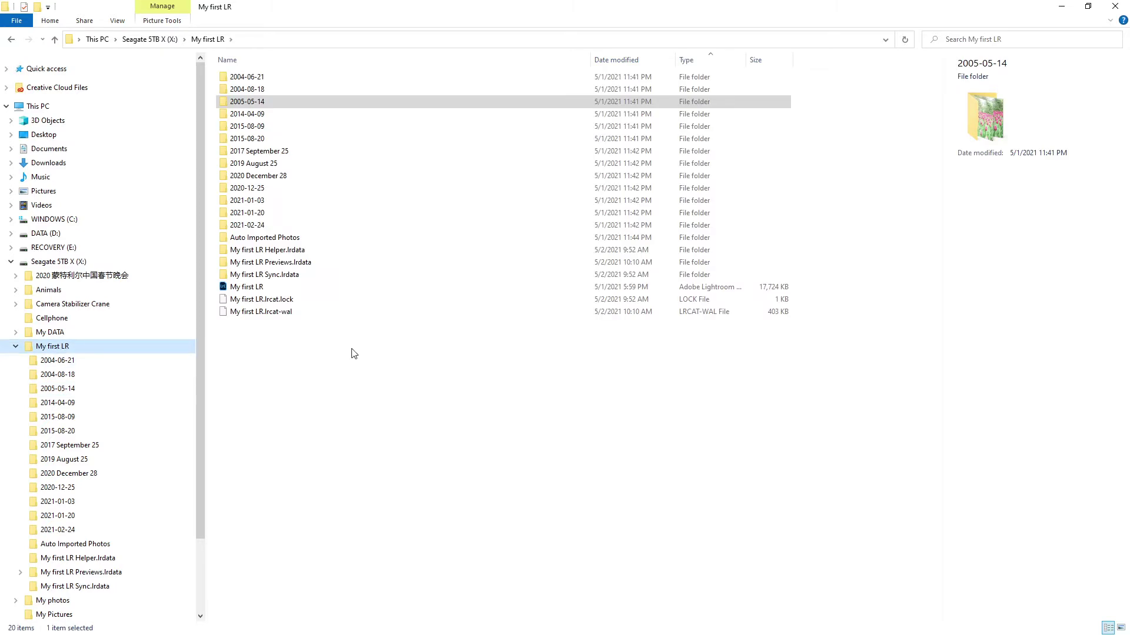
# Step: Look through the DATA (D:) drive and return to My first LR to locate the 2017 September 25 folder on disk
pyautogui.click(255, 139)
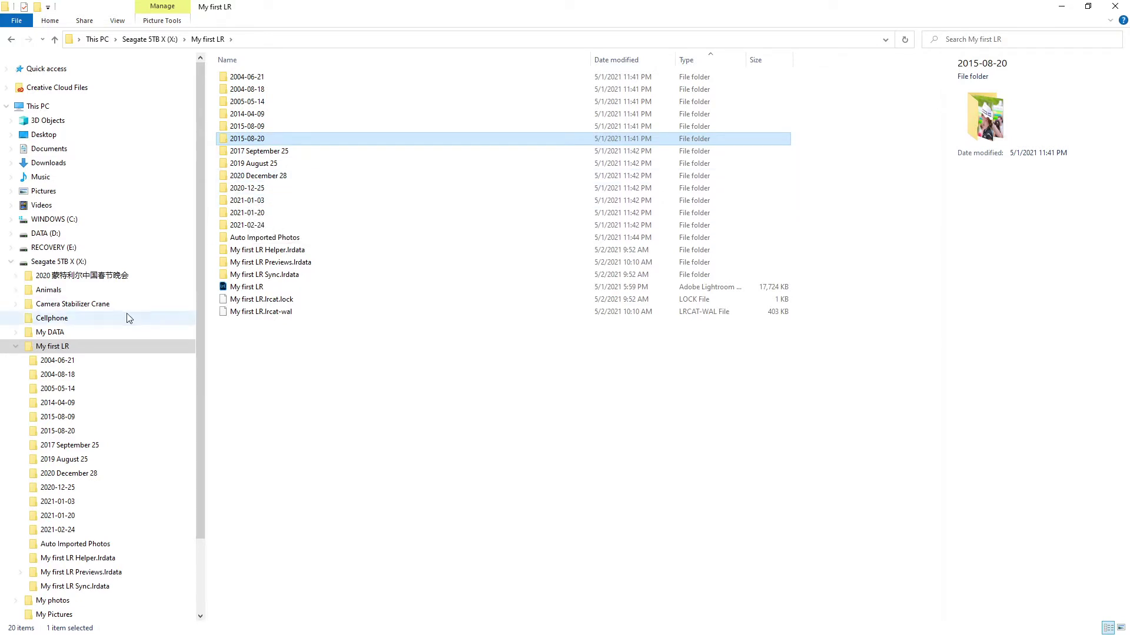
pyautogui.click(53, 235)
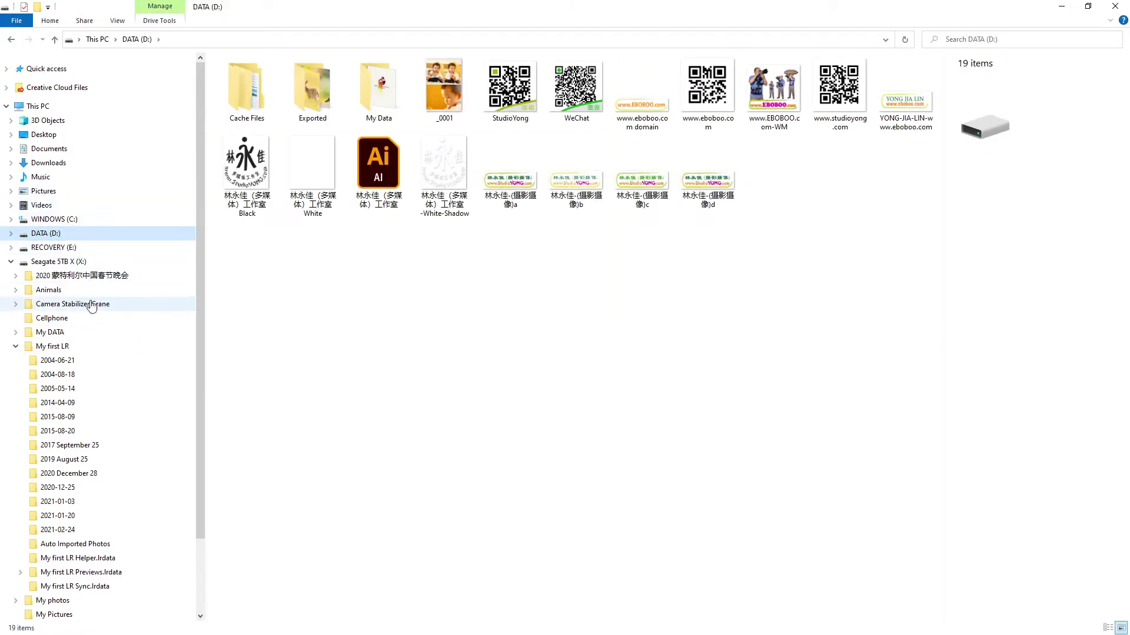
pyautogui.click(62, 347)
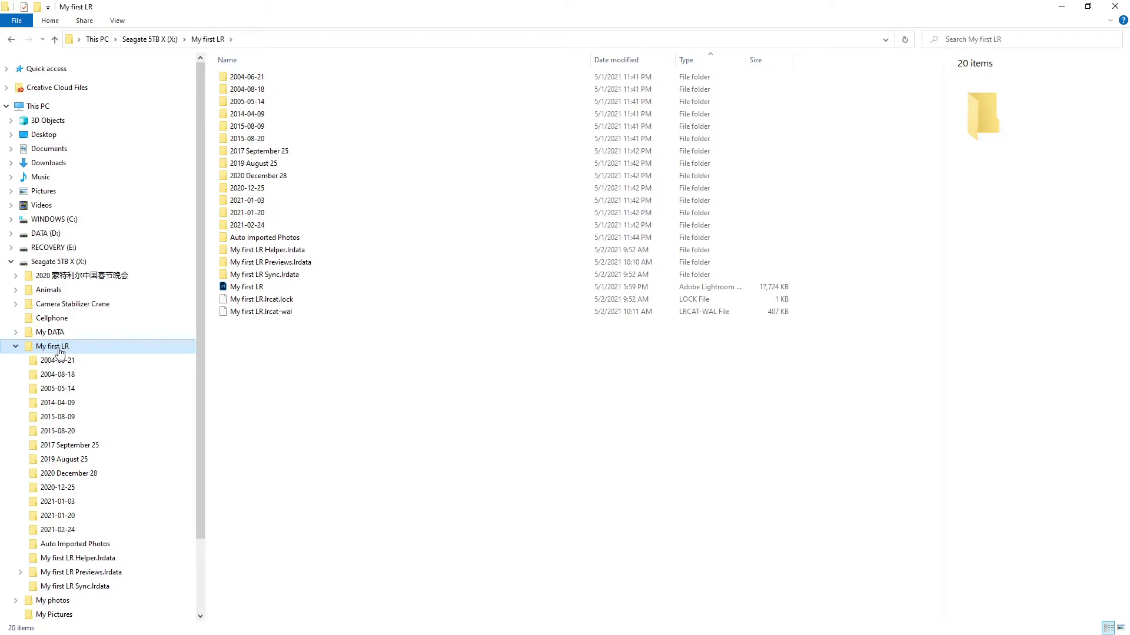
pyautogui.click(260, 140)
pyautogui.click(265, 153)
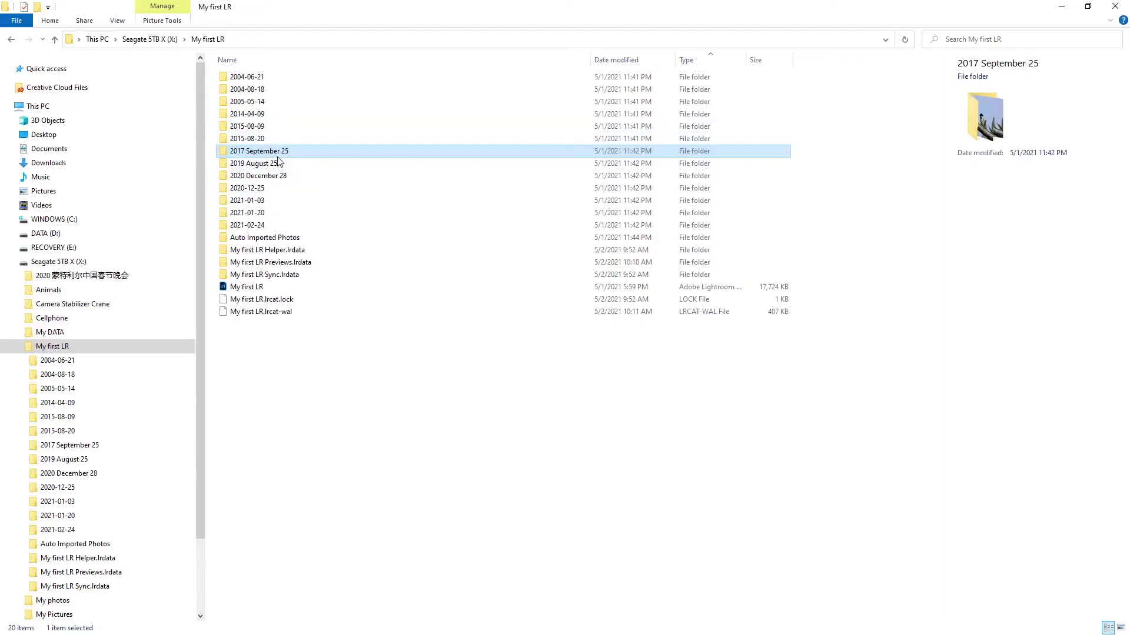
# Step: Switch back to Lightroom Classic and select the 2017 September 25 folder
pyautogui.hotkey('alt', 'Tab')
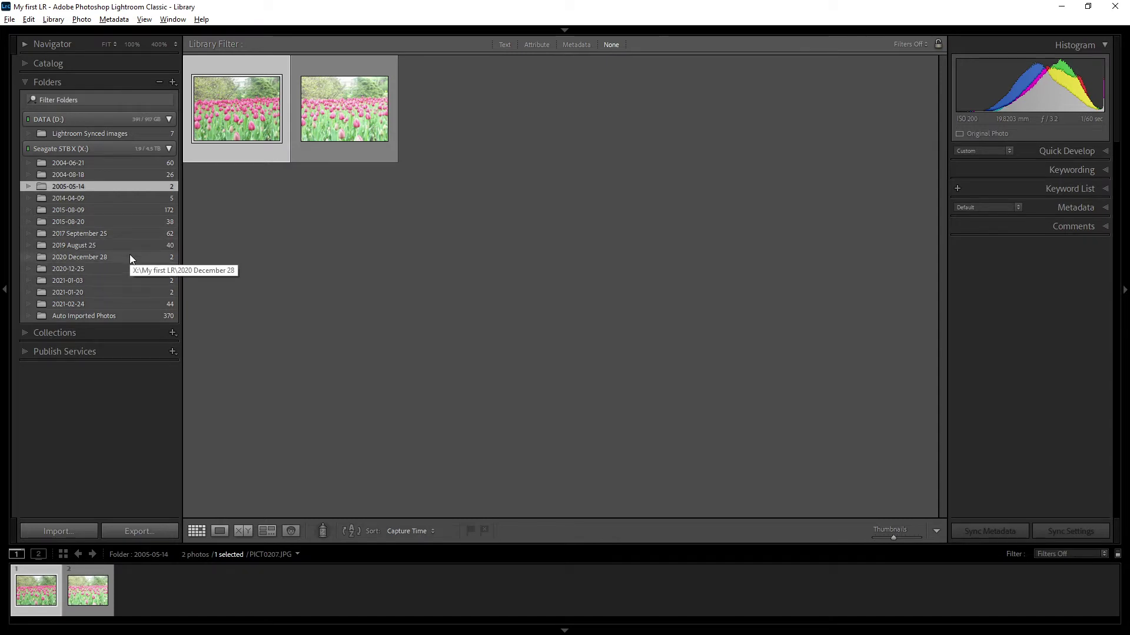
pyautogui.click(132, 233)
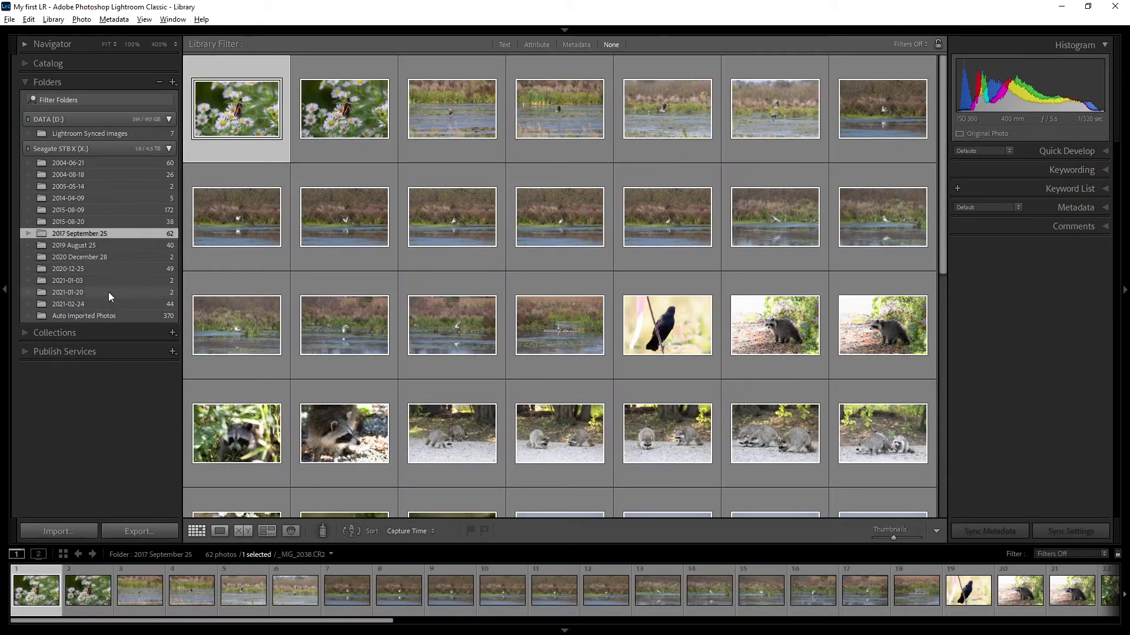
pyautogui.rightClick(99, 233)
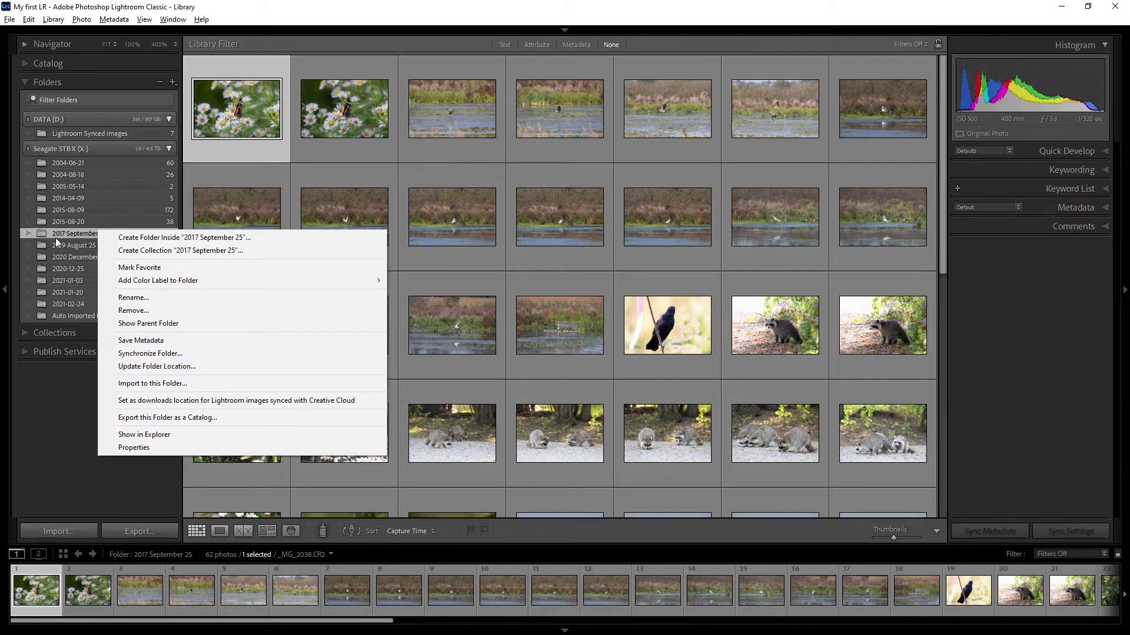
pyautogui.click(74, 214)
pyautogui.click(74, 214)
pyautogui.click(79, 233)
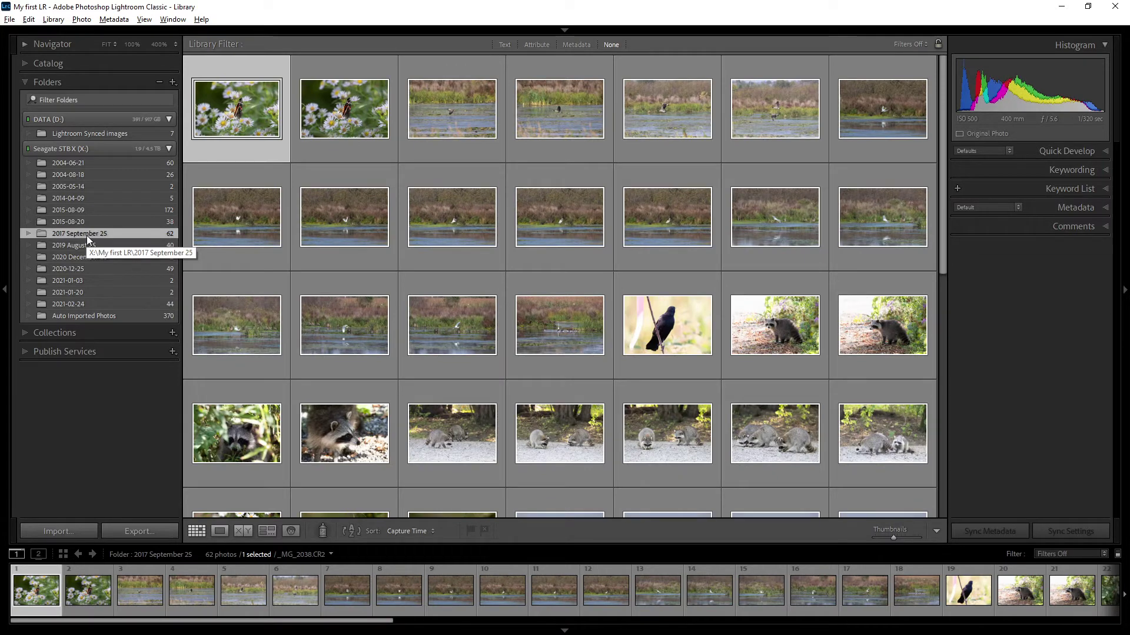
# Step: Rename the 2017 September 25 folder as 2017-09-25
pyautogui.rightClick(87, 236)
pyautogui.click(144, 303)
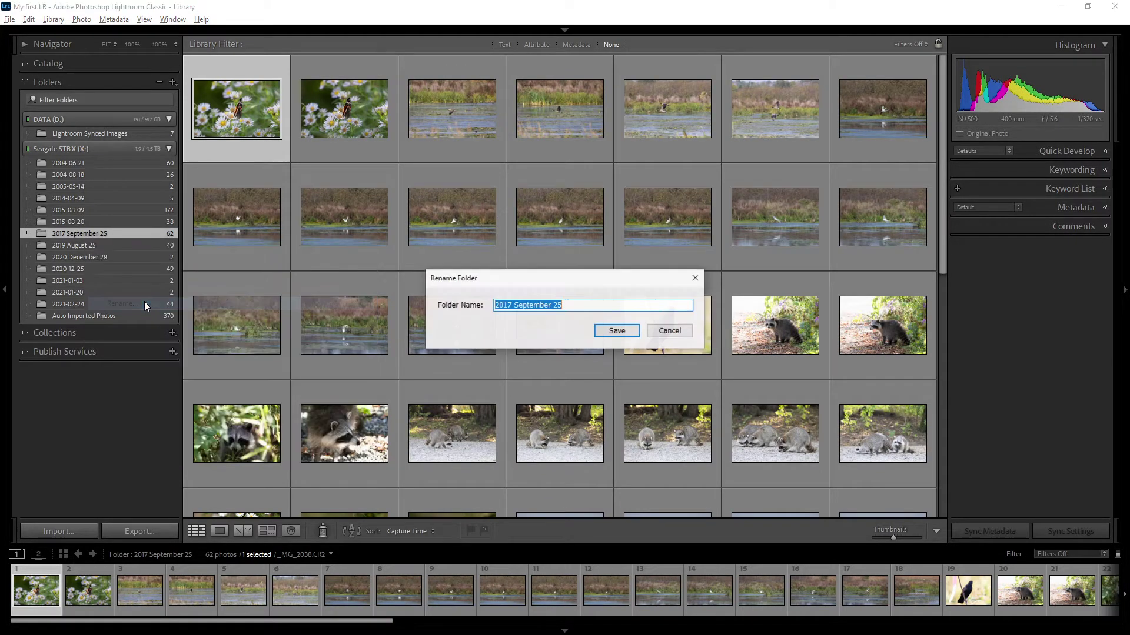
pyautogui.moveTo(513, 307); pyautogui.dragTo(566, 306)
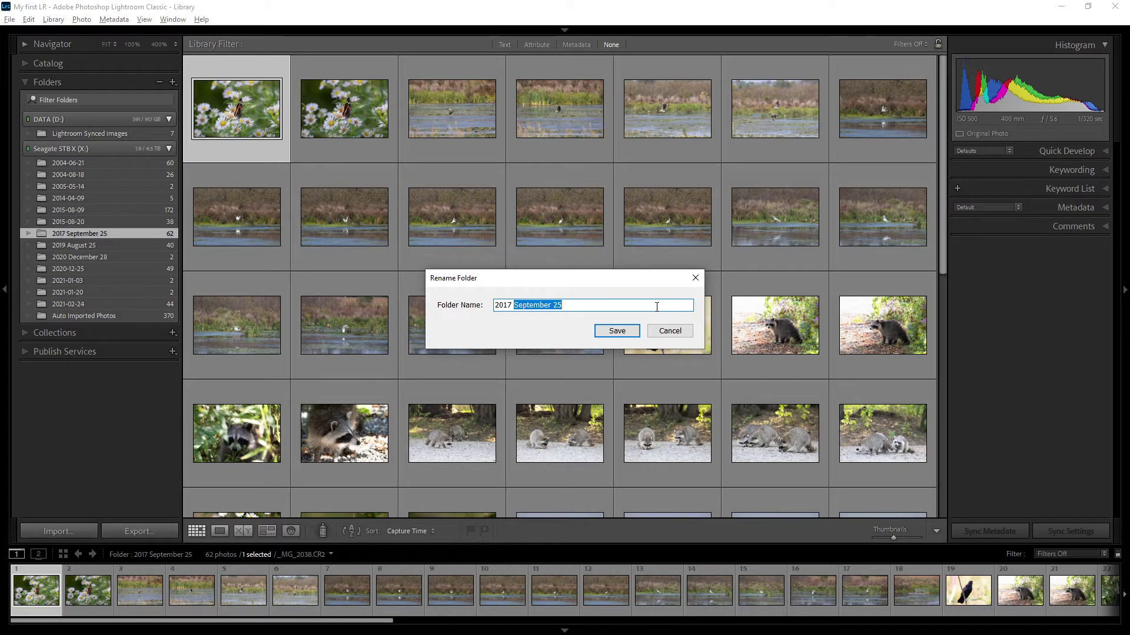
pyautogui.press('BackSpace')
pyautogui.click(606, 329)
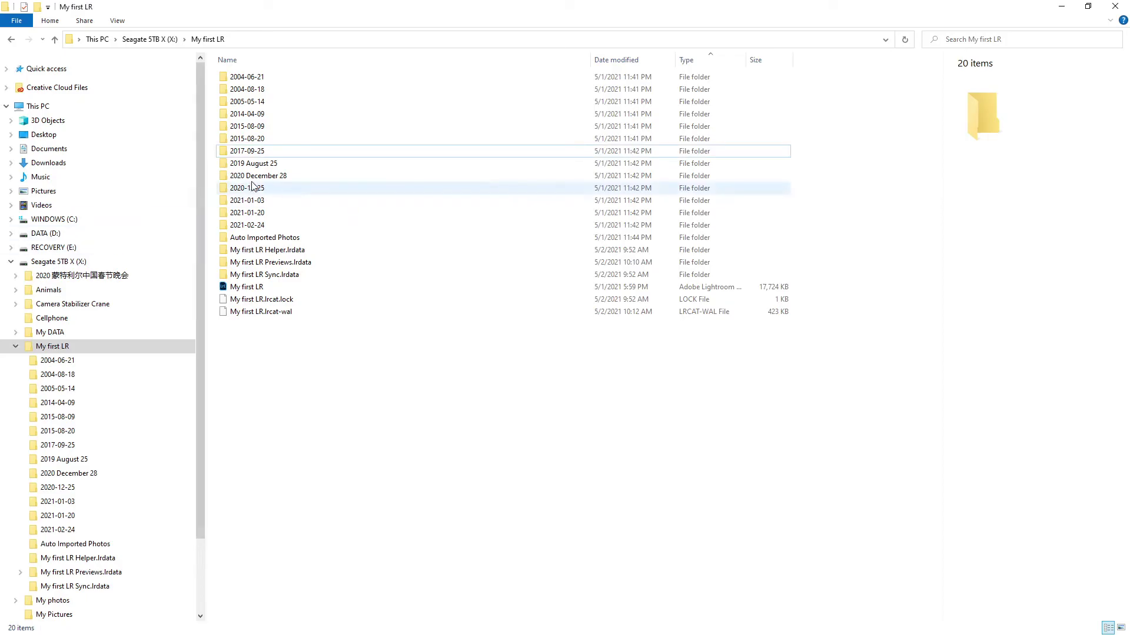
# Step: Check the renamed 2017-09-25 folder on disk in File Explorer and switch back to Lightroom Classic
pyautogui.click(310, 157)
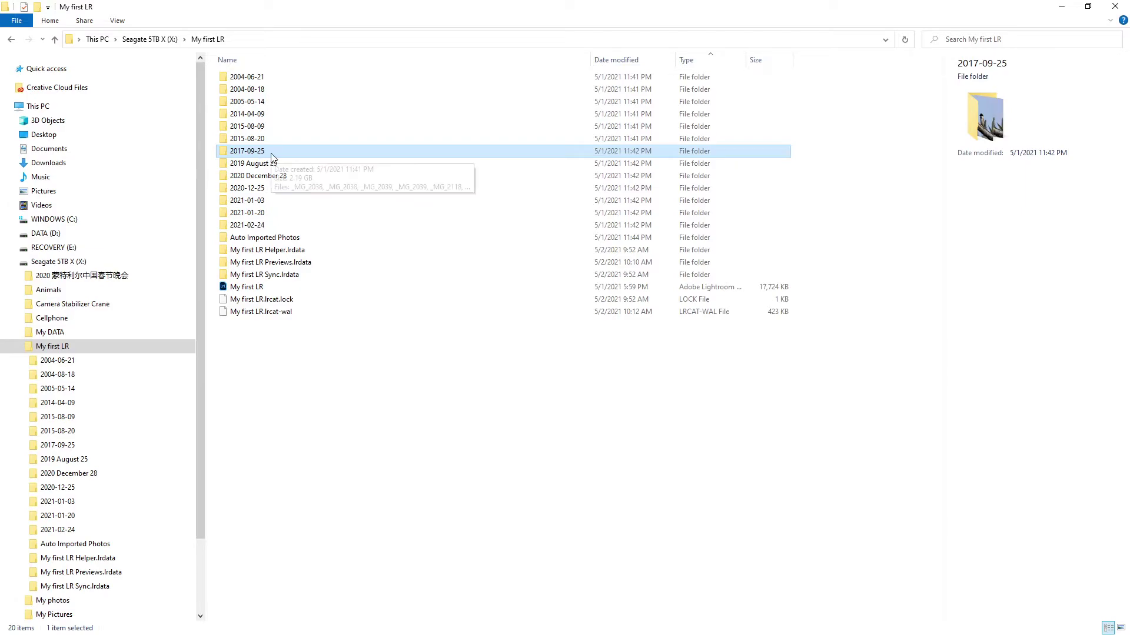
pyautogui.hotkey('alt', 'Tab')
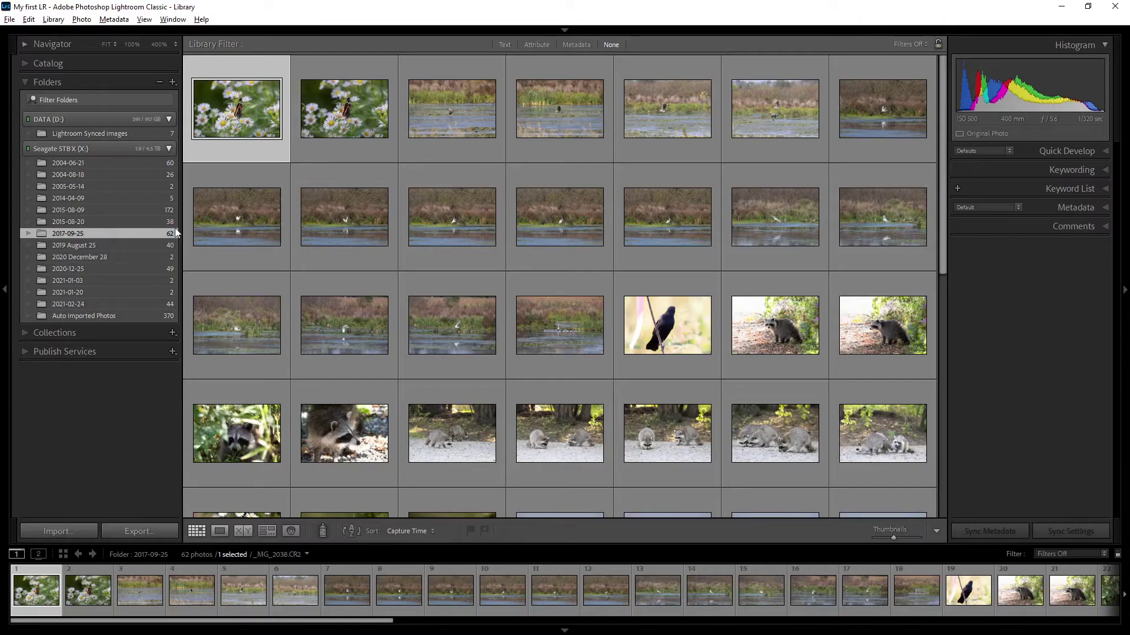
# Step: Rename the 2019 August 25 folder as 2019-08-25
pyautogui.click(75, 245)
pyautogui.rightClick(77, 247)
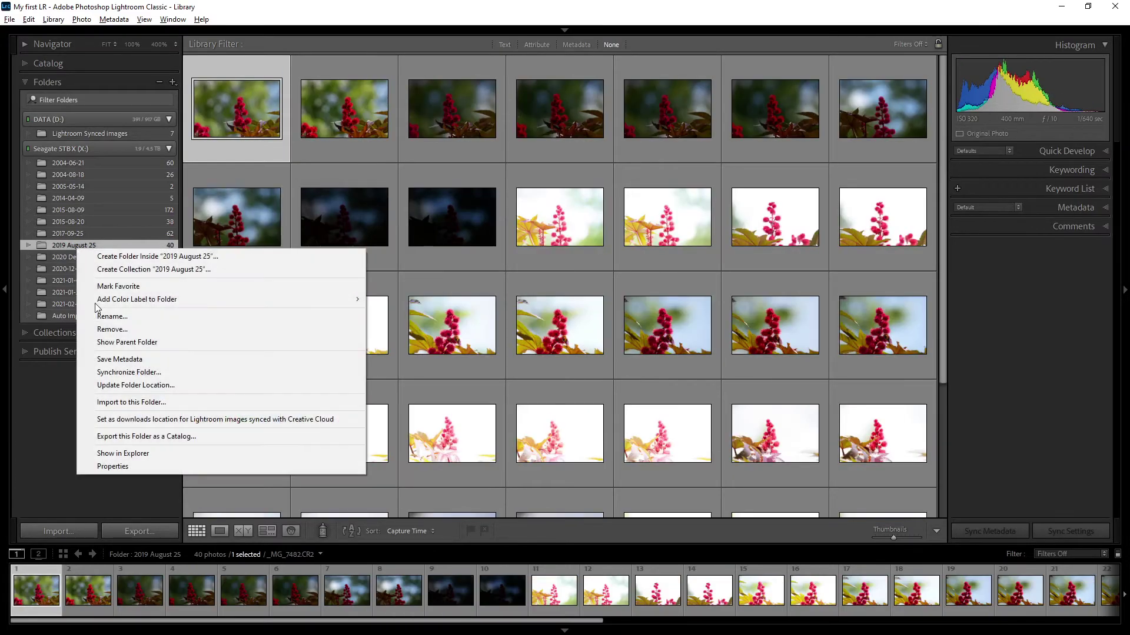
pyautogui.click(136, 316)
pyautogui.moveTo(513, 306); pyautogui.dragTo(669, 318)
pyautogui.write('-08-25')
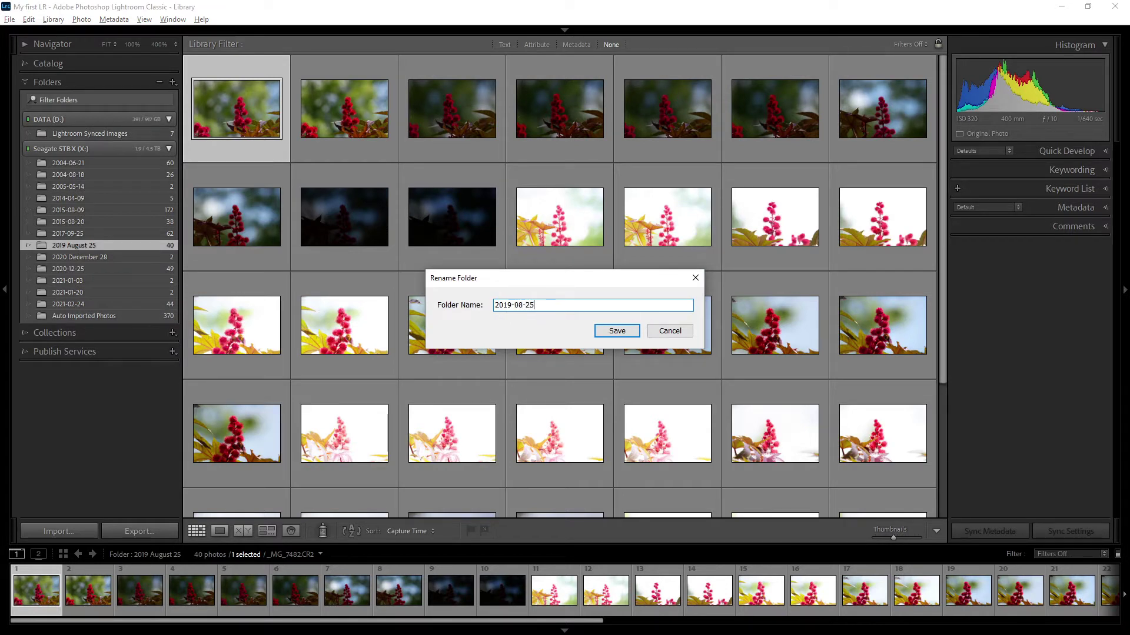
pyautogui.click(617, 332)
# Step: Rename the 2020 December 28 folder as 2020-12-28
pyautogui.click(93, 257)
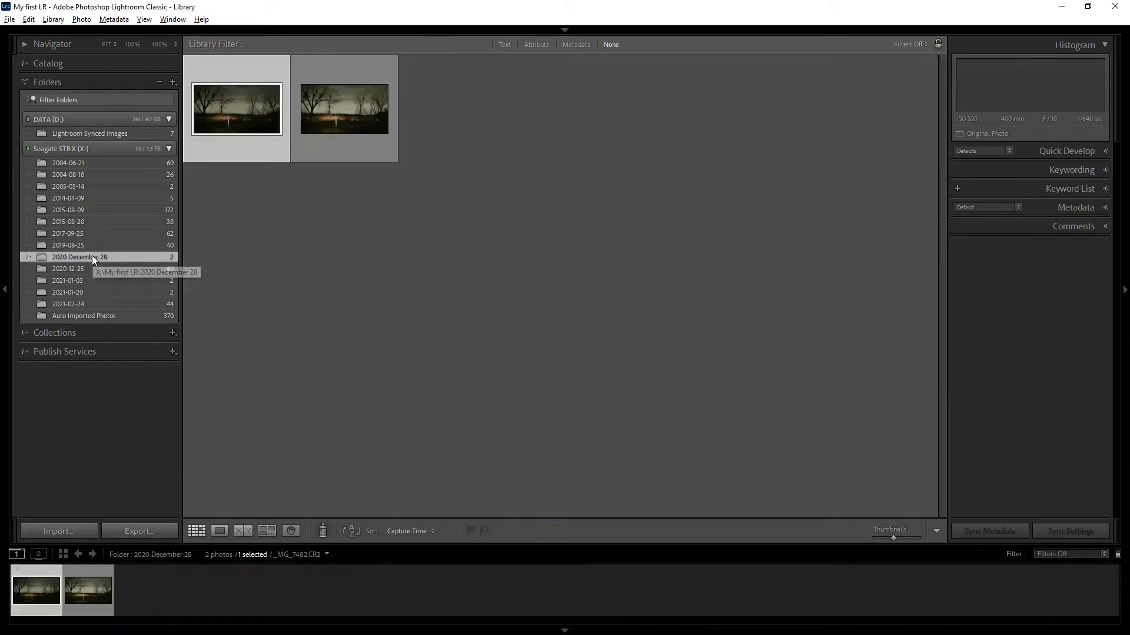
pyautogui.rightClick(92, 258)
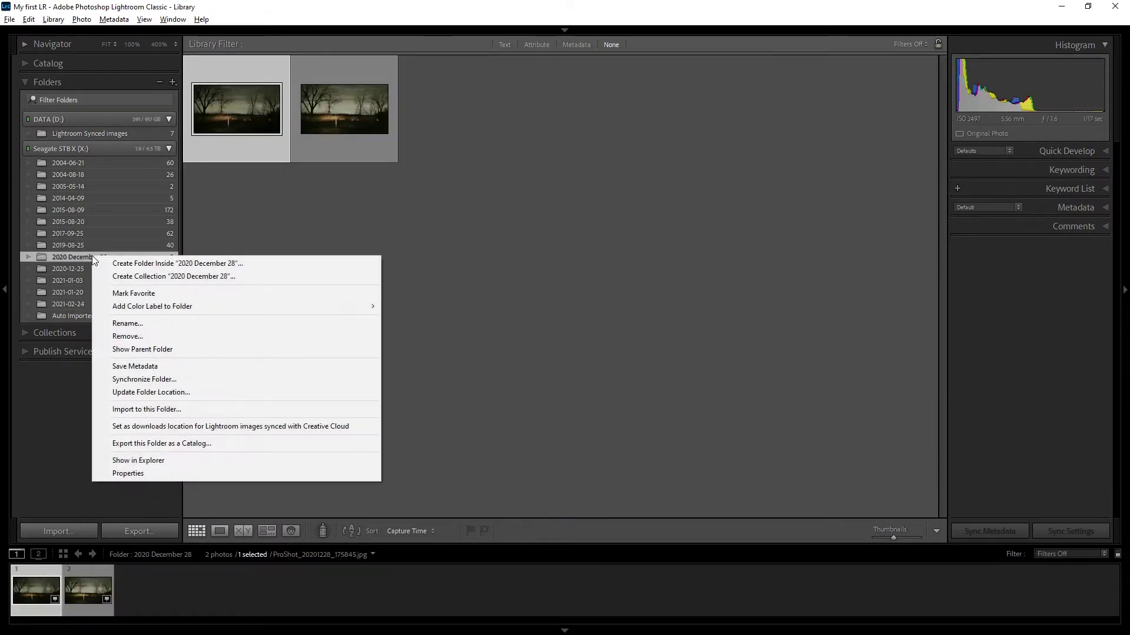
pyautogui.click(147, 323)
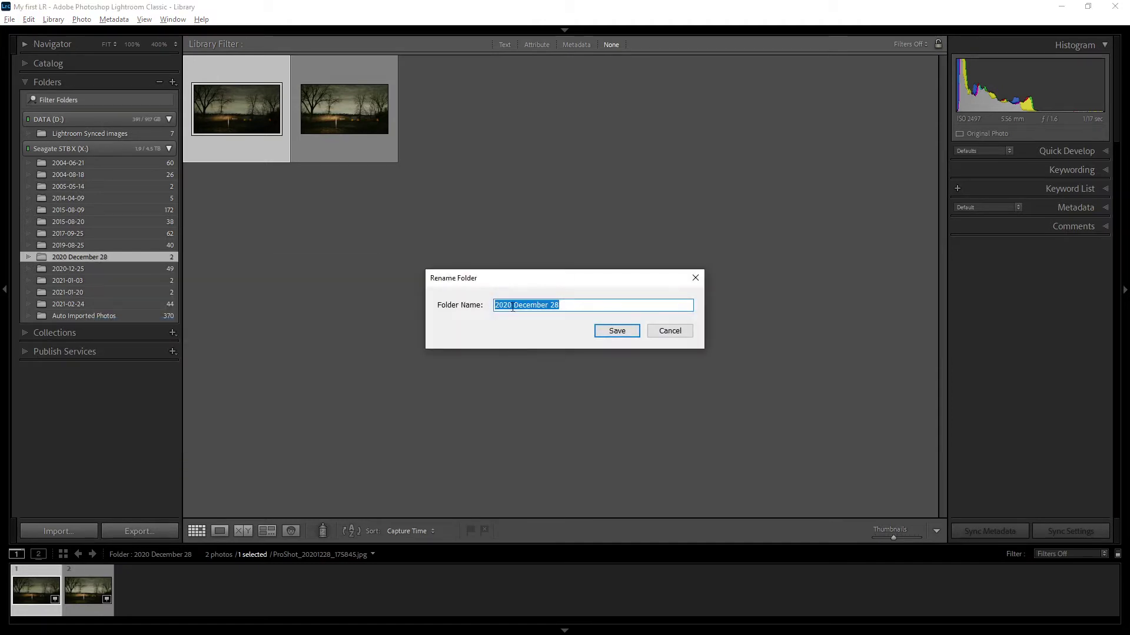
pyautogui.write('-12-')
pyautogui.click(616, 331)
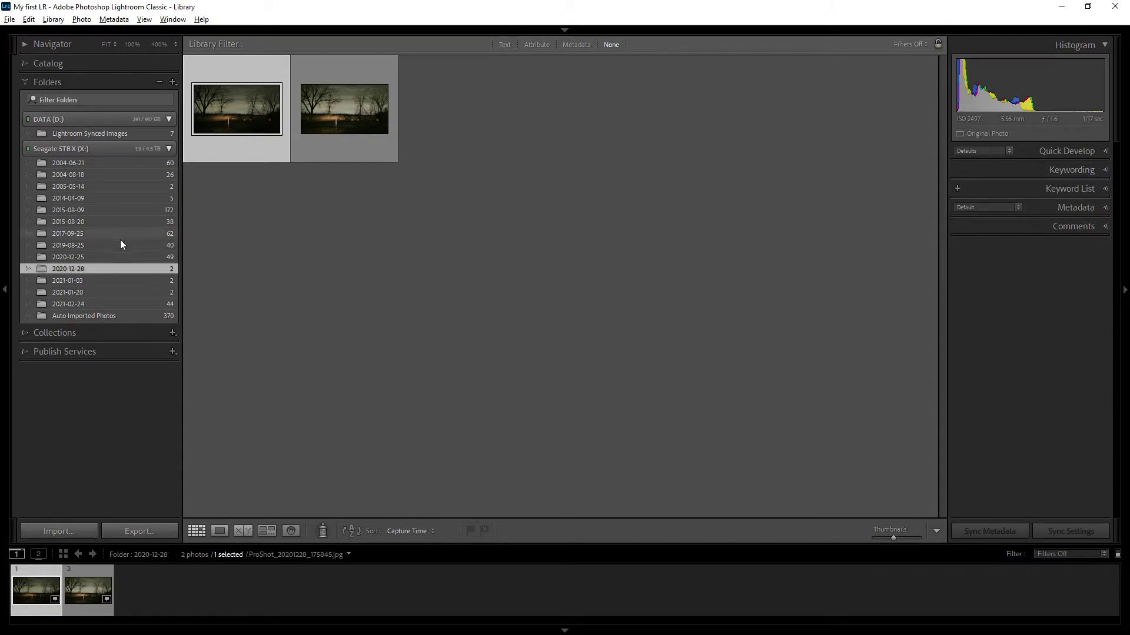
# Step: Select the 2019-08-25 folder, check the renamed folders on disk in File Explorer, and switch back to Lightroom Classic
pyautogui.click(85, 247)
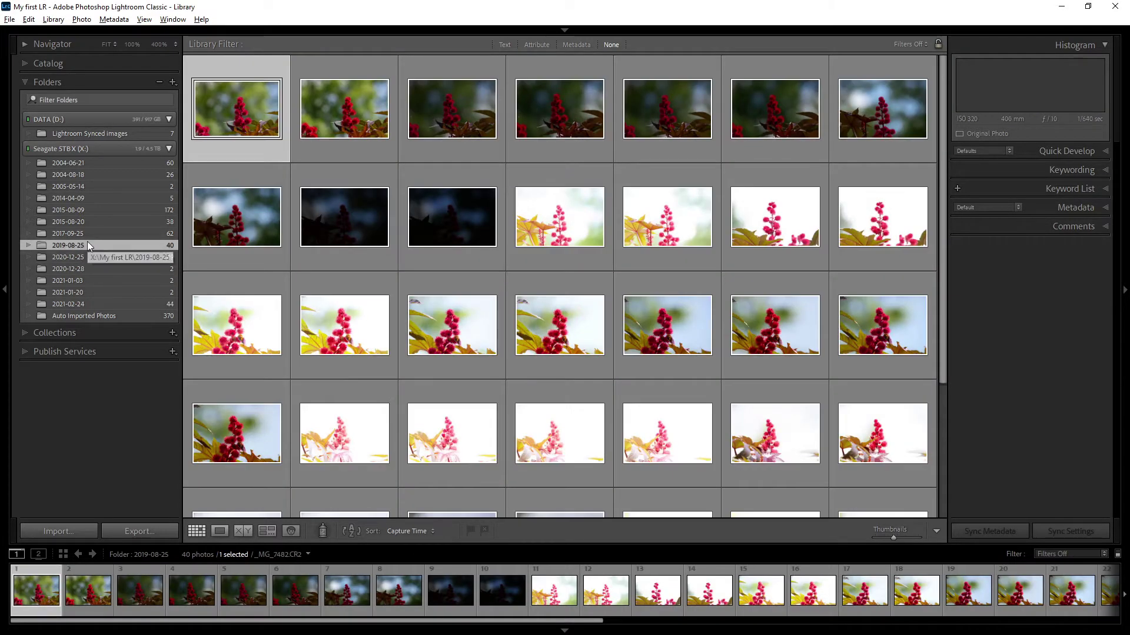
pyautogui.hotkey('alt', 'Tab')
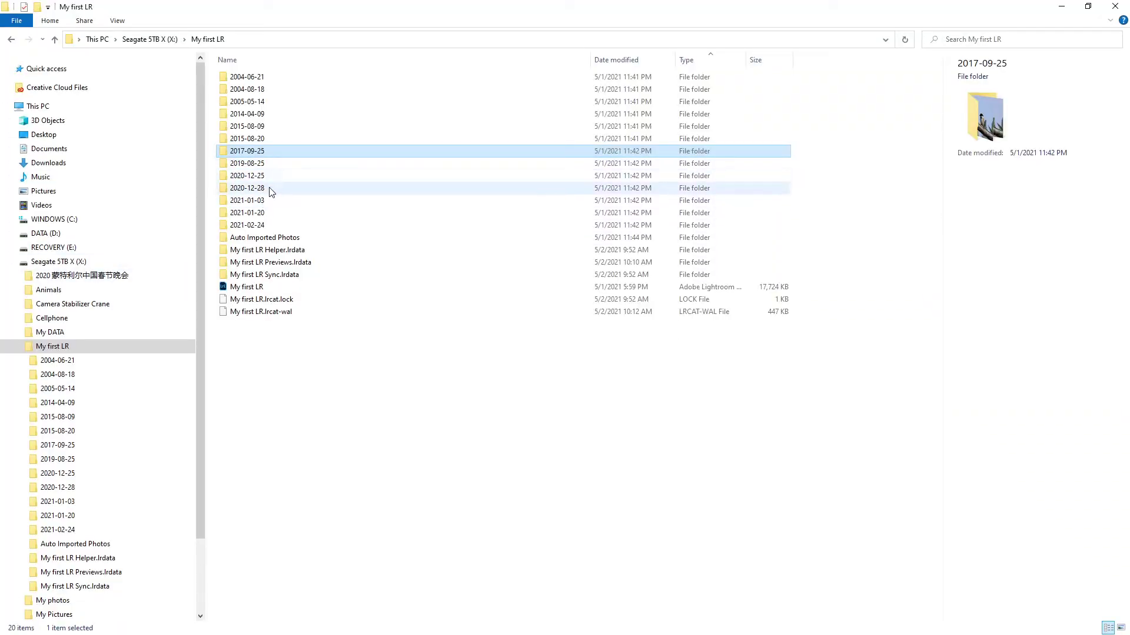
pyautogui.hotkey('alt', 'Tab')
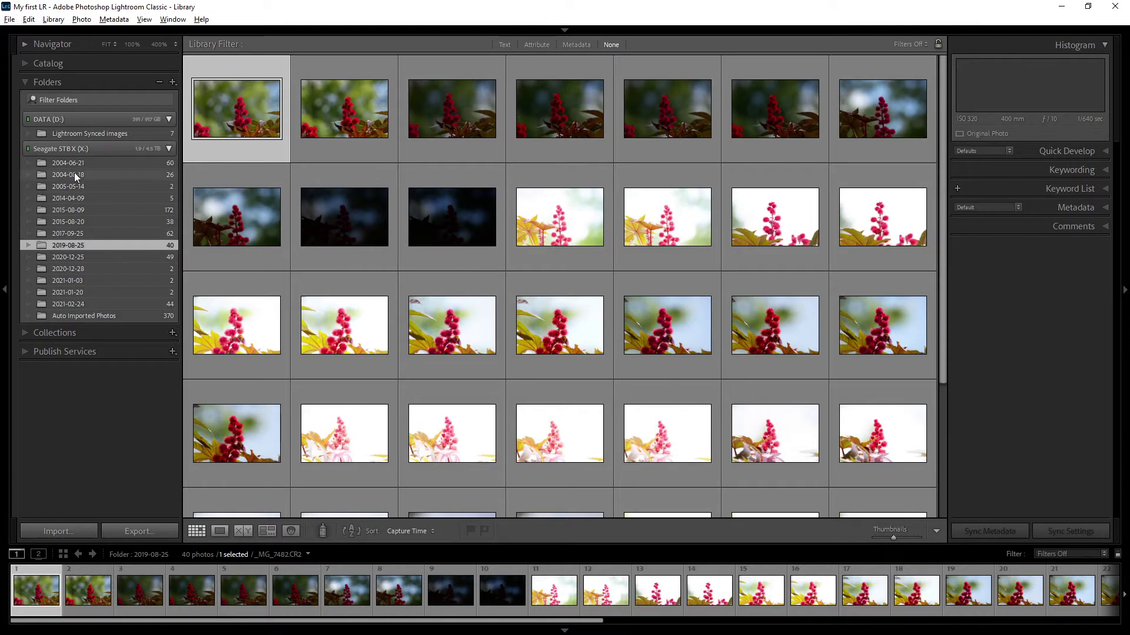
# Step: Rename the 2004-06-21 folder as 2004-06-21 Montreal Botanic Garden and widen the folder list to fit the full name
pyautogui.click(88, 163)
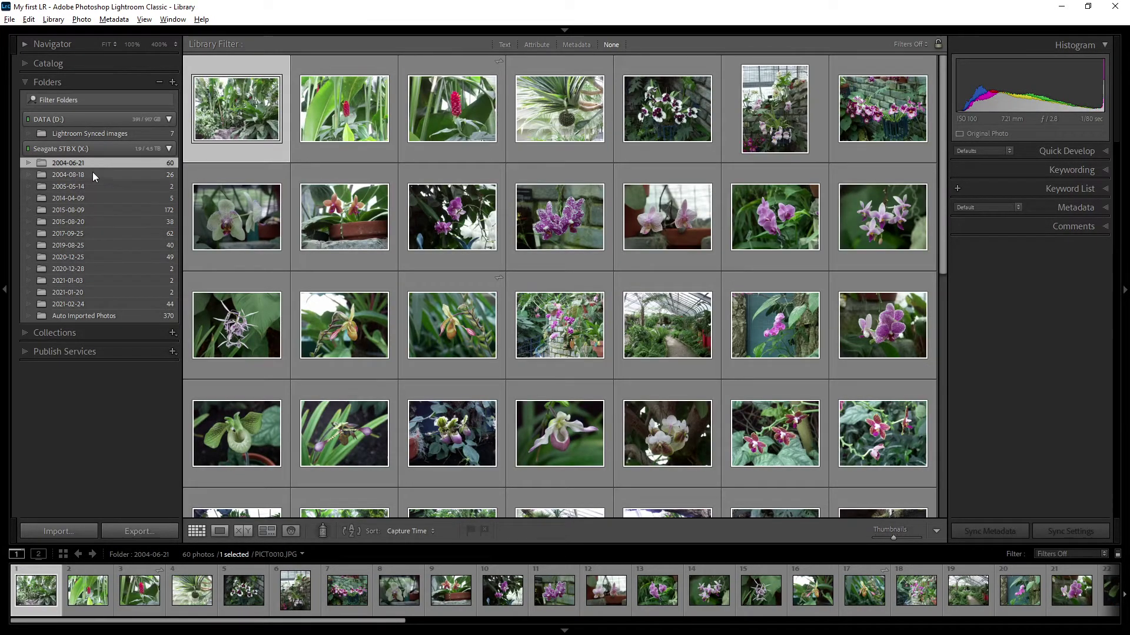
pyautogui.rightClick(93, 164)
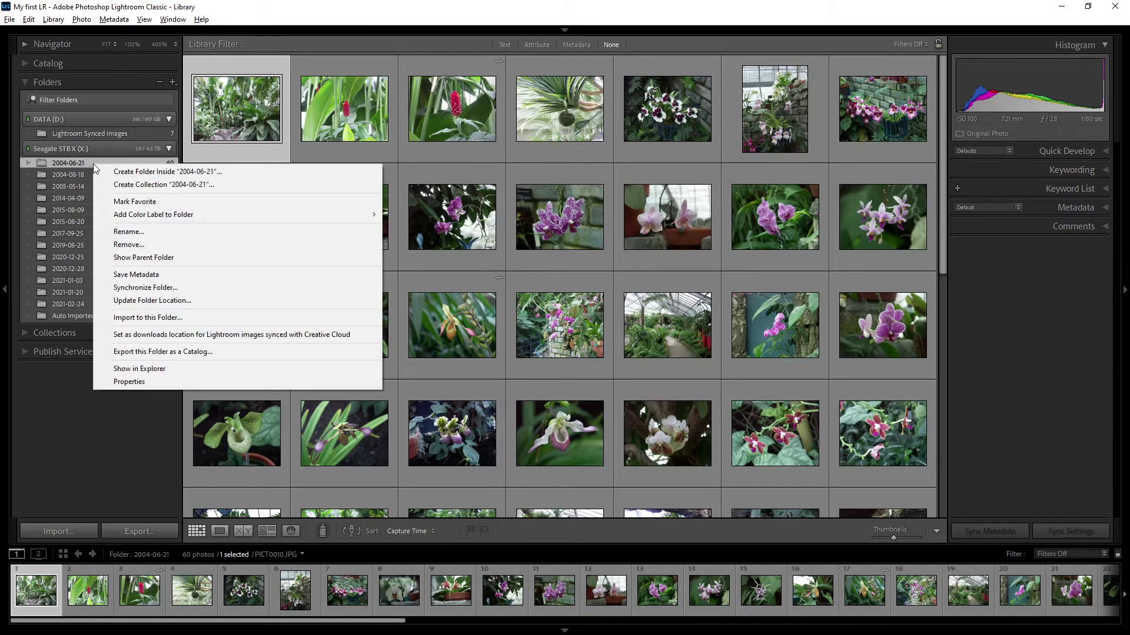
pyautogui.click(165, 233)
pyautogui.click(557, 305)
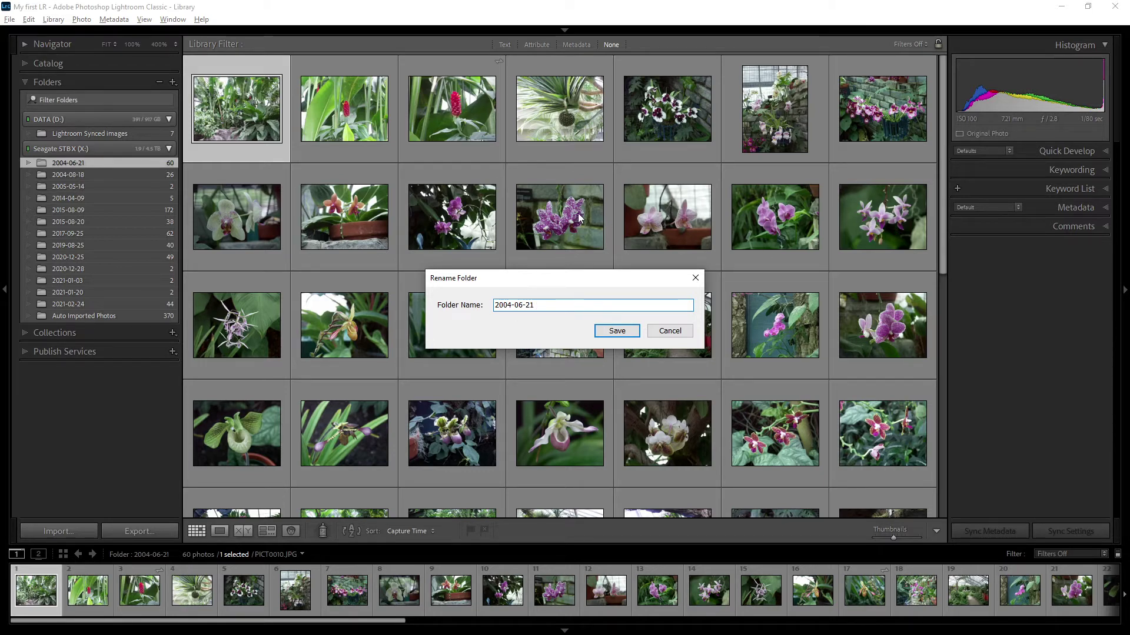
pyautogui.write('Montreal Botanic Garden')
pyautogui.click(622, 333)
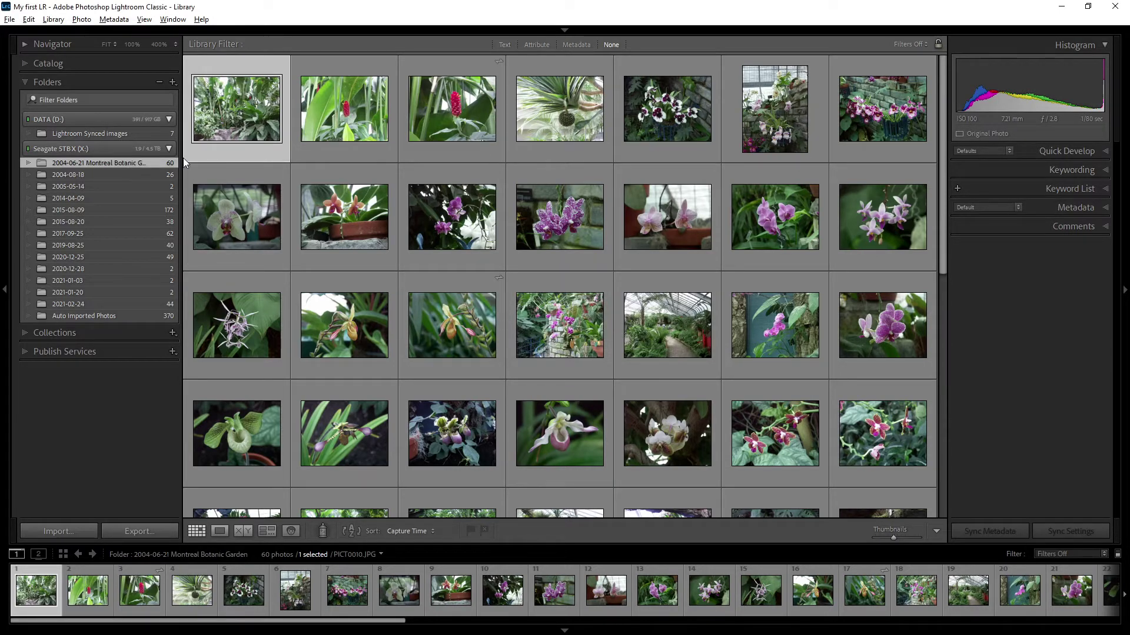
pyautogui.moveTo(178, 160); pyautogui.dragTo(233, 161)
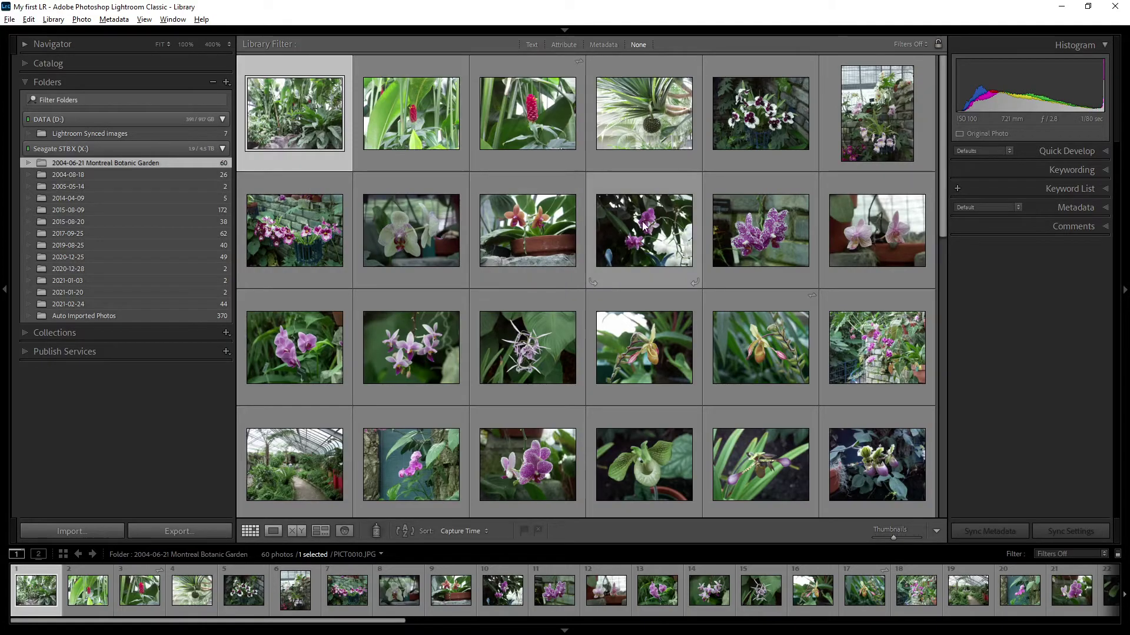
# Step: Check the 2004-06-21 Montreal Botanic Garden folder on disk in File Explorer and switch back to Lightroom Classic
pyautogui.scroll(-10, 602, 283)
pyautogui.scroll(10, 603, 281)
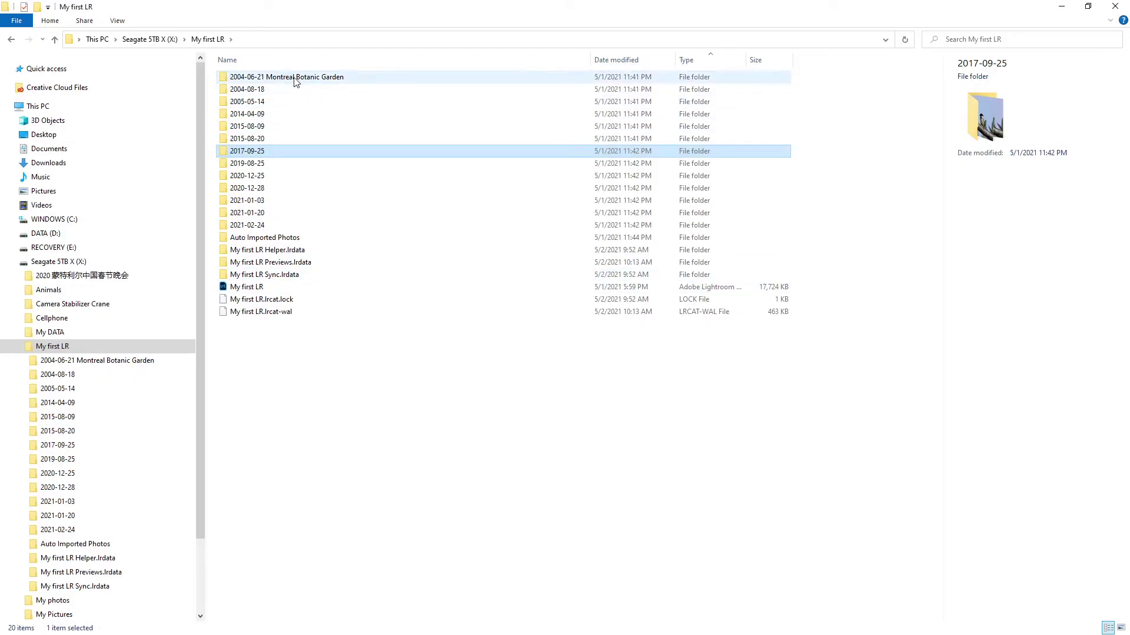
pyautogui.click(340, 81)
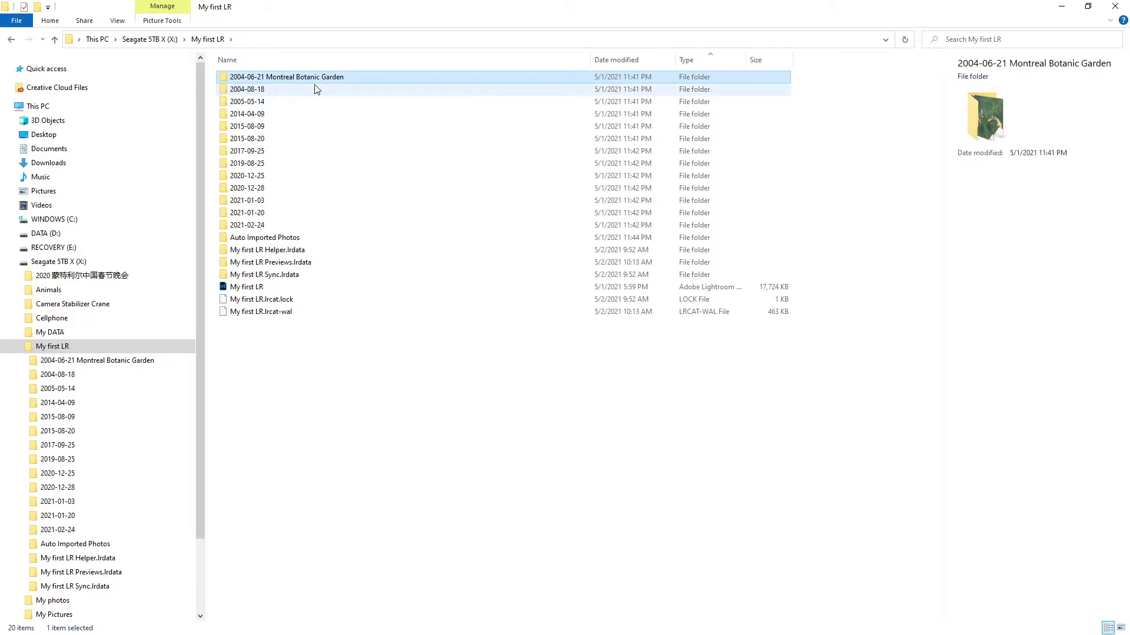
pyautogui.hotkey('alt', 'Tab')
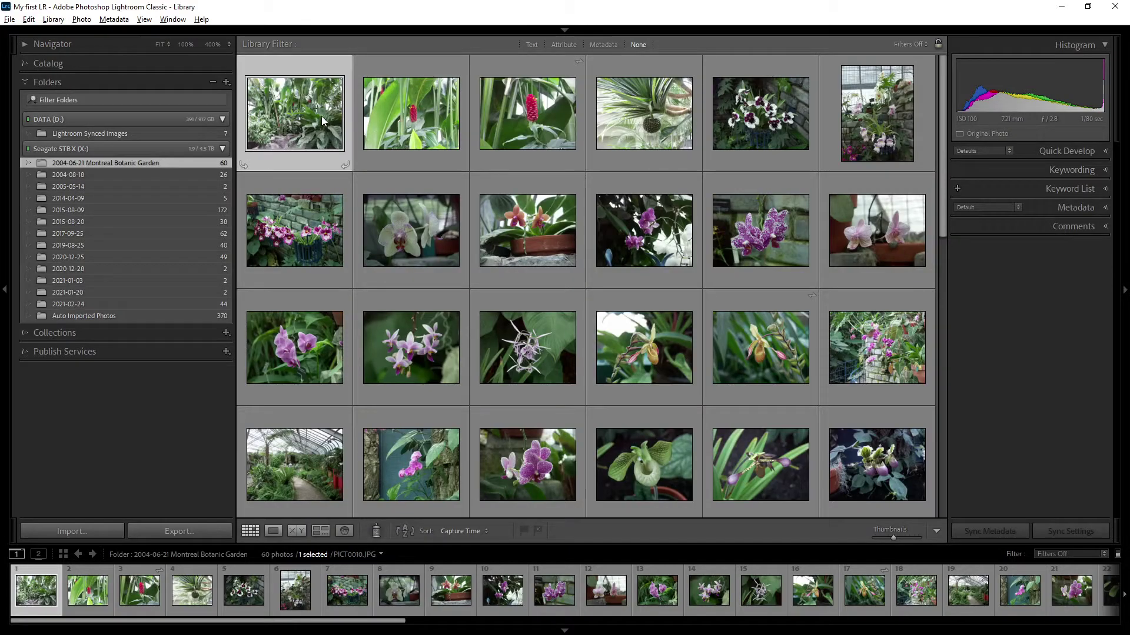
# Step: Look through the flower and fish photos in the 2004-06-21 Montreal Botanic Garden folder
pyautogui.rightClick(97, 162)
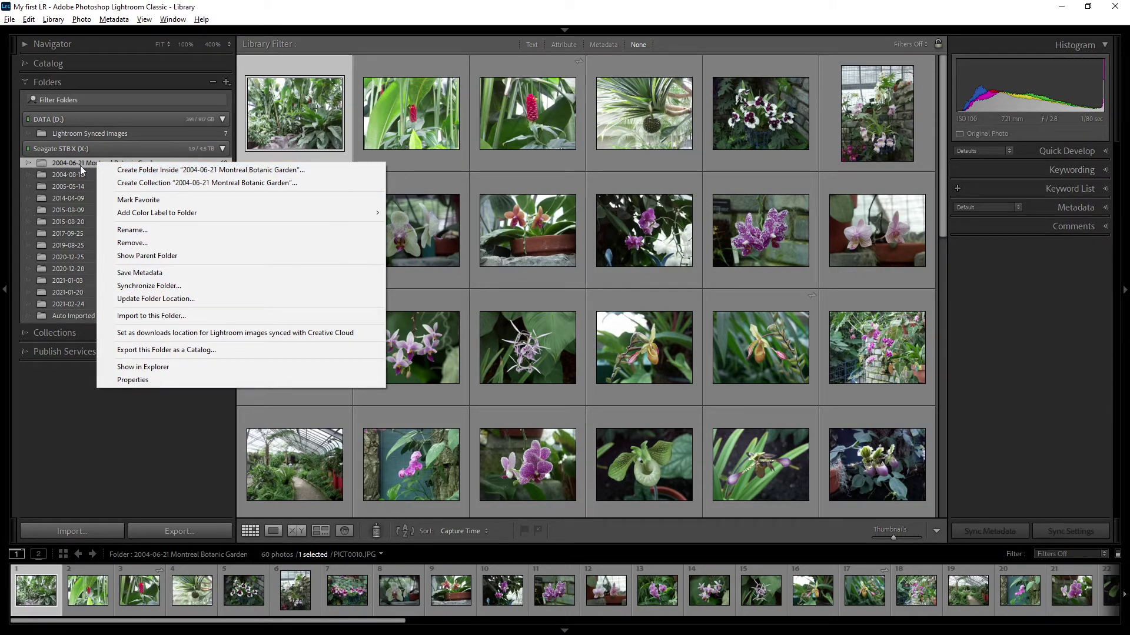
pyautogui.click(531, 233)
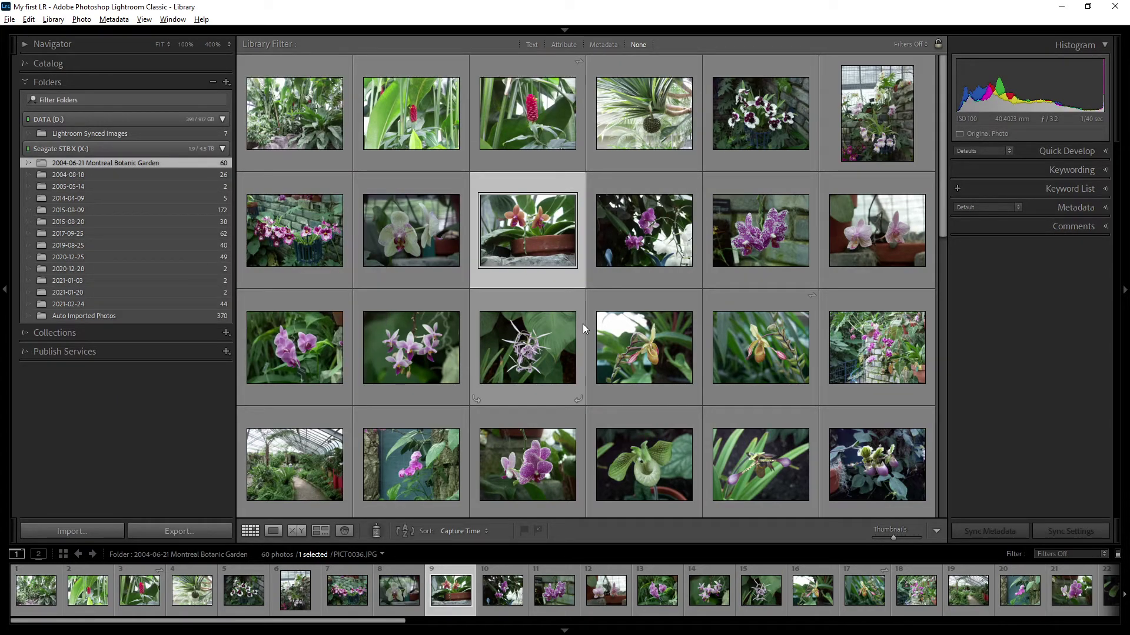
pyautogui.scroll(-3, 583, 324)
pyautogui.scroll(-3, 616, 242)
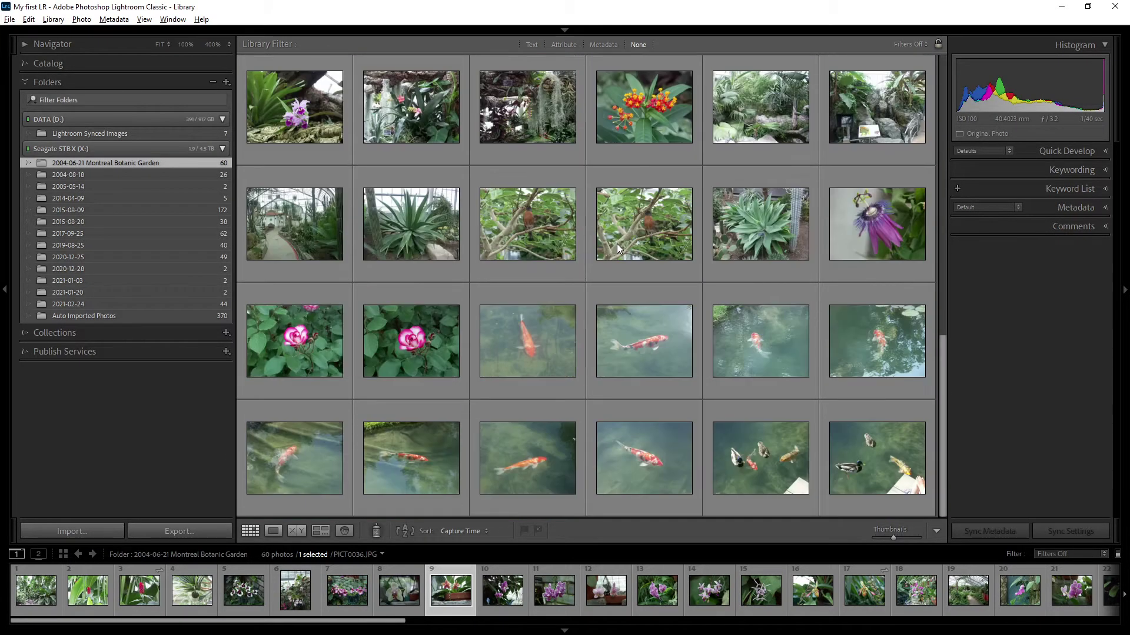
pyautogui.click(555, 323)
pyautogui.click(644, 334)
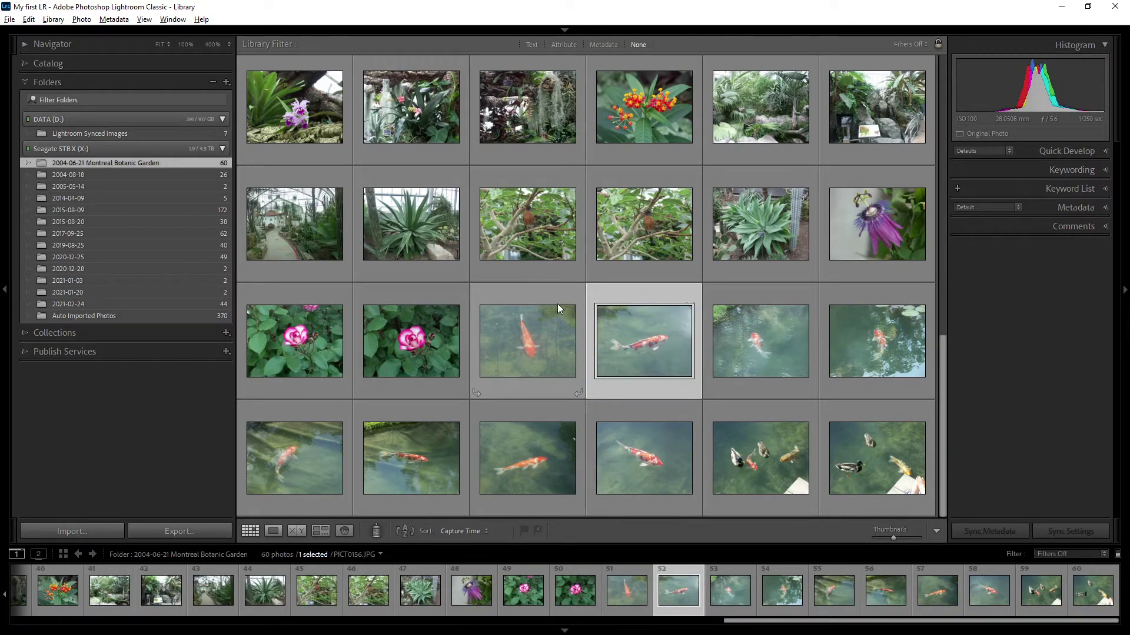
pyautogui.click(531, 347)
# Step: Create a subfolder named Flower inside 2004-06-21 Montreal Botanic Garden without including the selected photos, and select it
pyautogui.rightClick(130, 163)
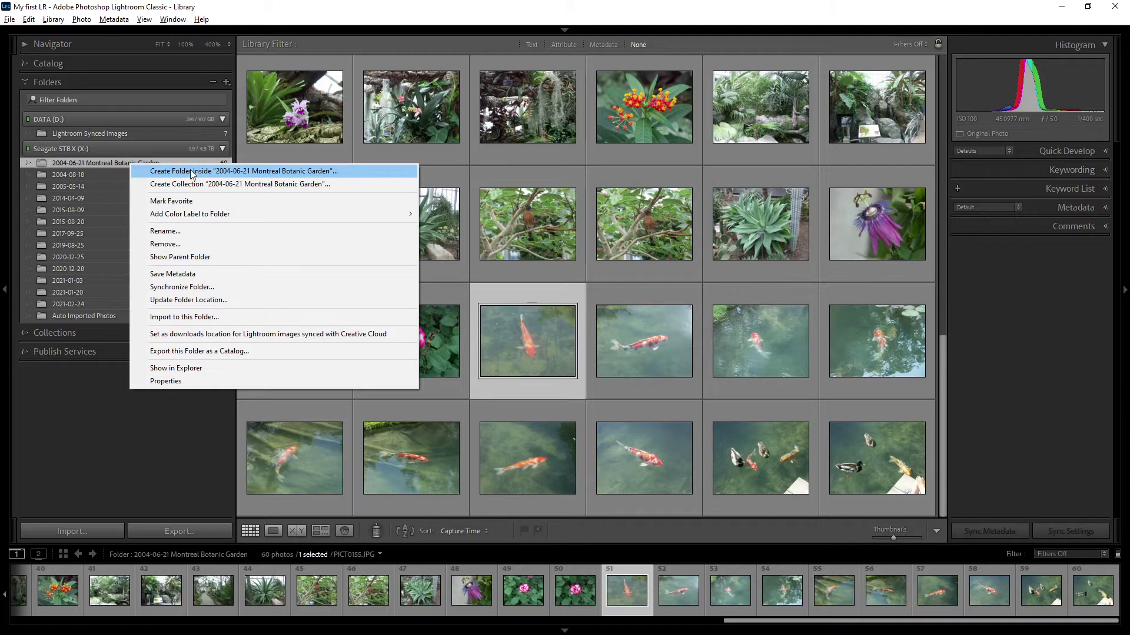
pyautogui.click(246, 172)
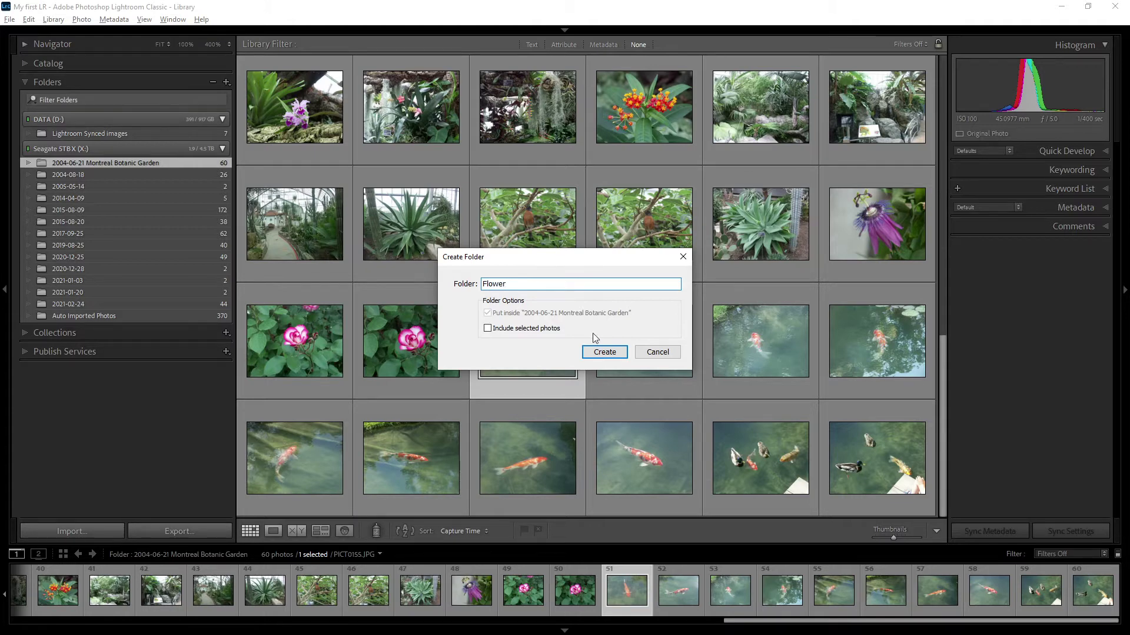
pyautogui.click(601, 352)
pyautogui.click(80, 174)
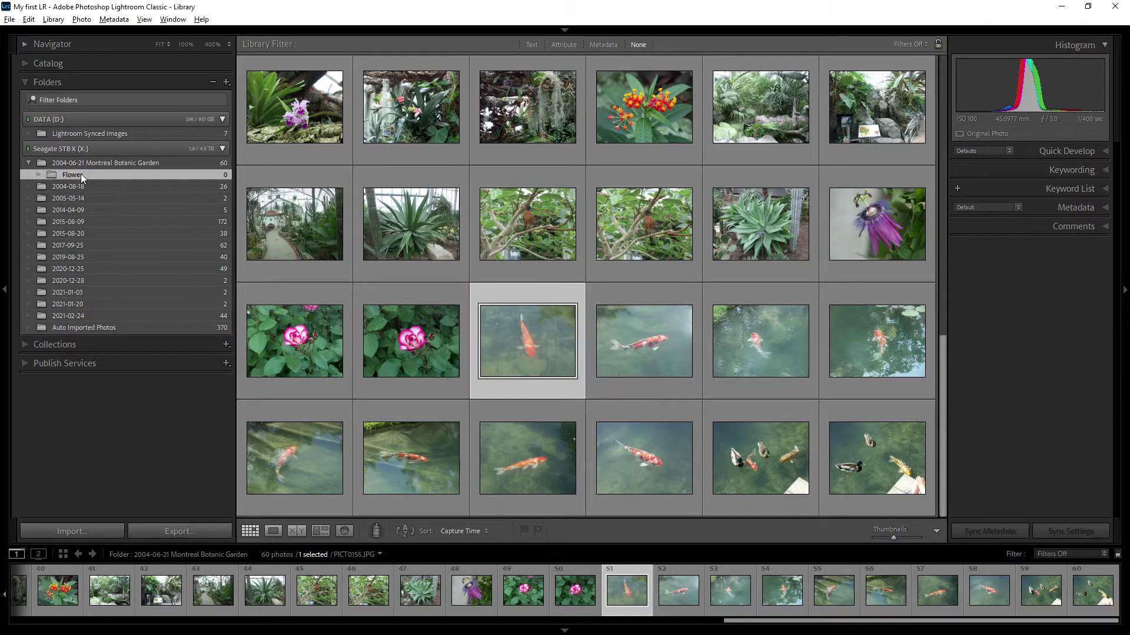
# Step: Open the new Flower subfolder on disk in File Explorer and switch back to Lightroom Classic
pyautogui.hotkey('alt', 'Tab')
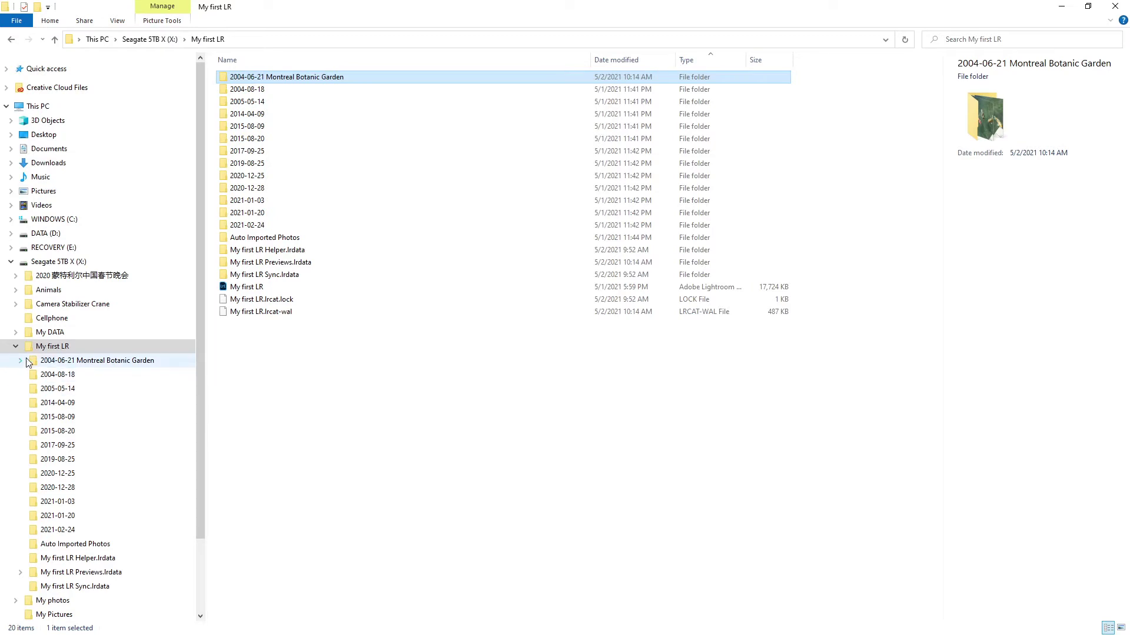
pyautogui.click(46, 364)
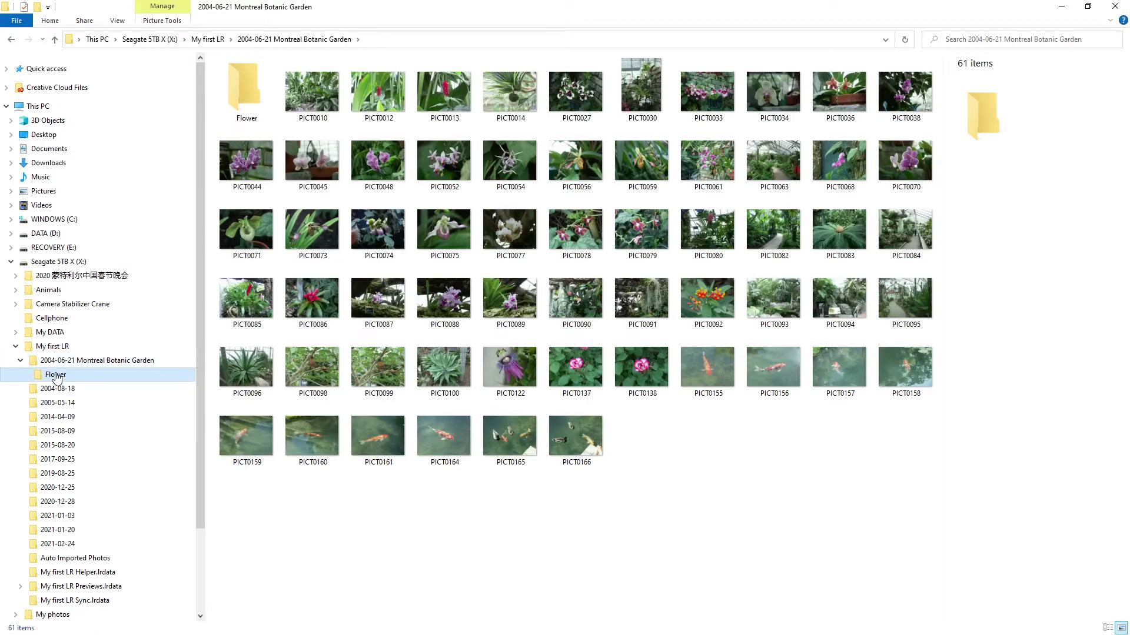
pyautogui.click(55, 375)
pyautogui.hotkey('alt', 'Tab')
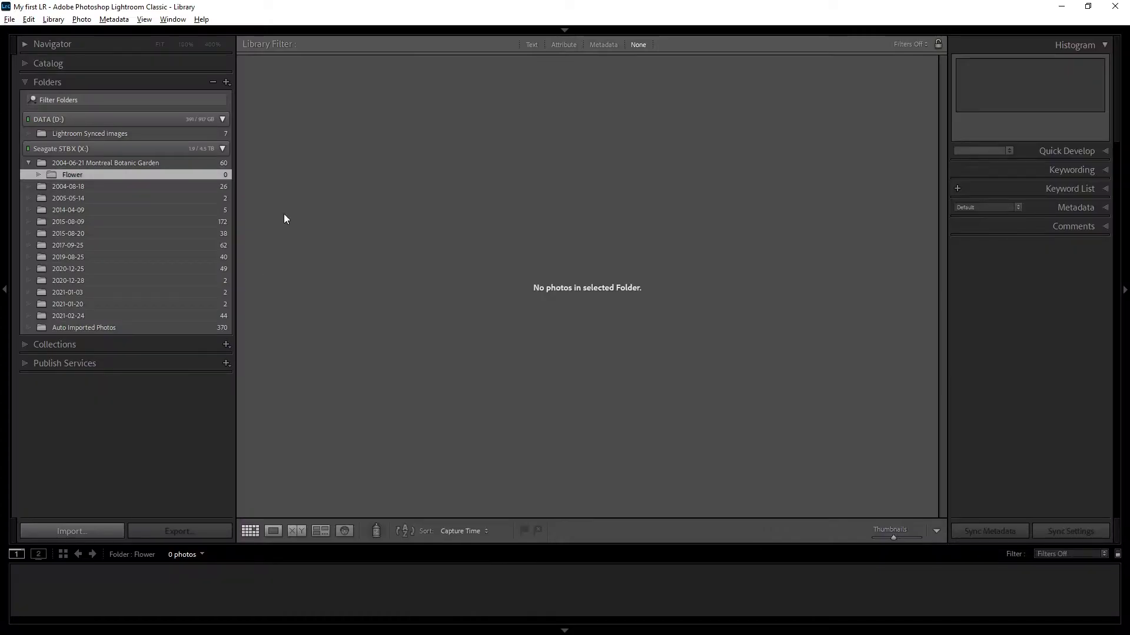
# Step: Create a second subfolder named Fish inside the 2004-06-21 Montreal Botanic Garden folder
pyautogui.click(118, 163)
pyautogui.rightClick(118, 164)
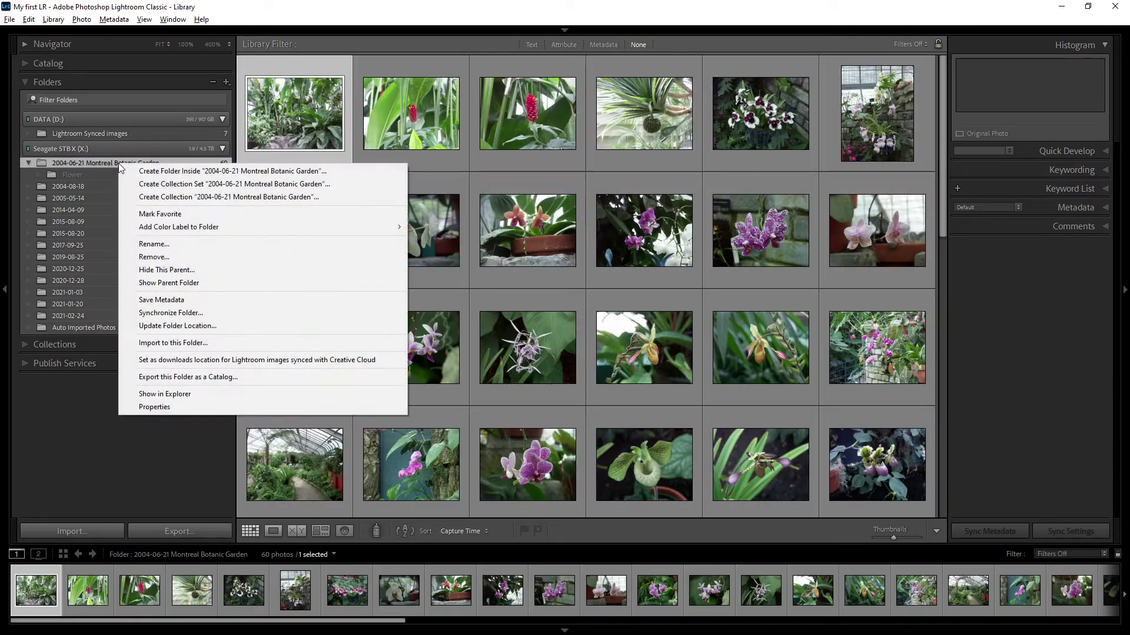
pyautogui.click(185, 172)
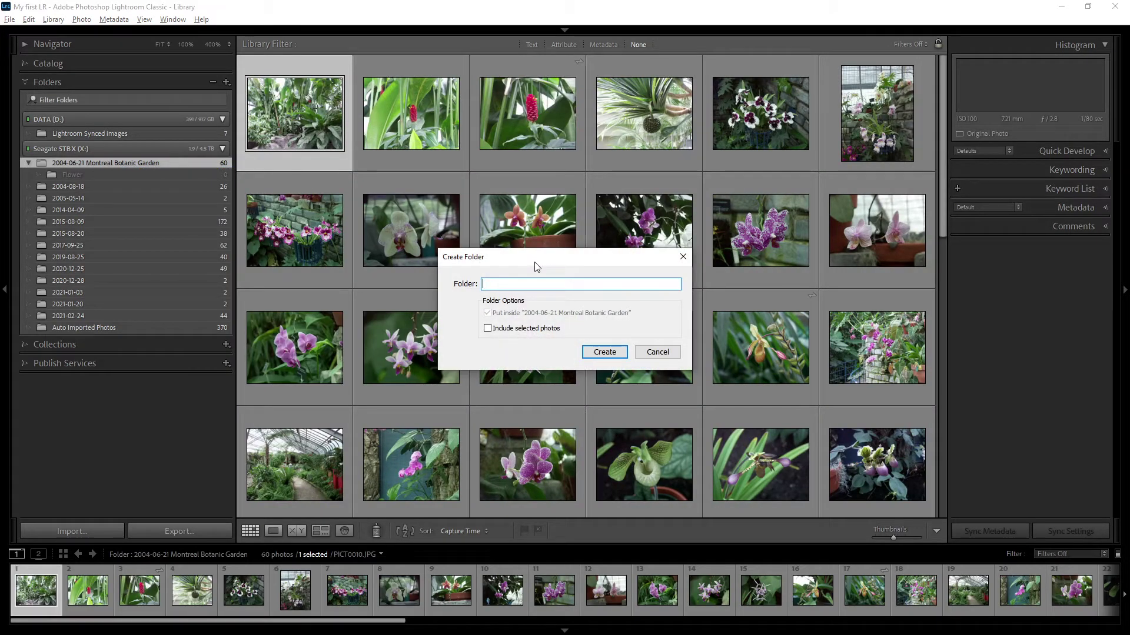
pyautogui.click(609, 352)
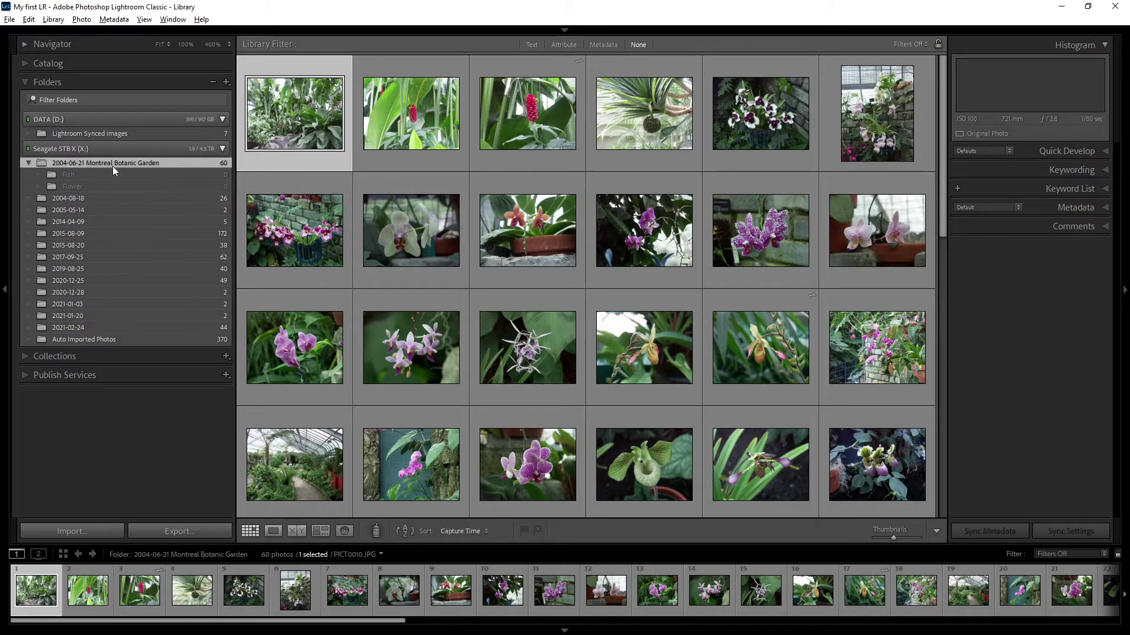
# Step: Move all plant photos, from the first one through the last pink rose before the fish, into the Flower subfolder
pyautogui.scroll(-3, 818, 248)
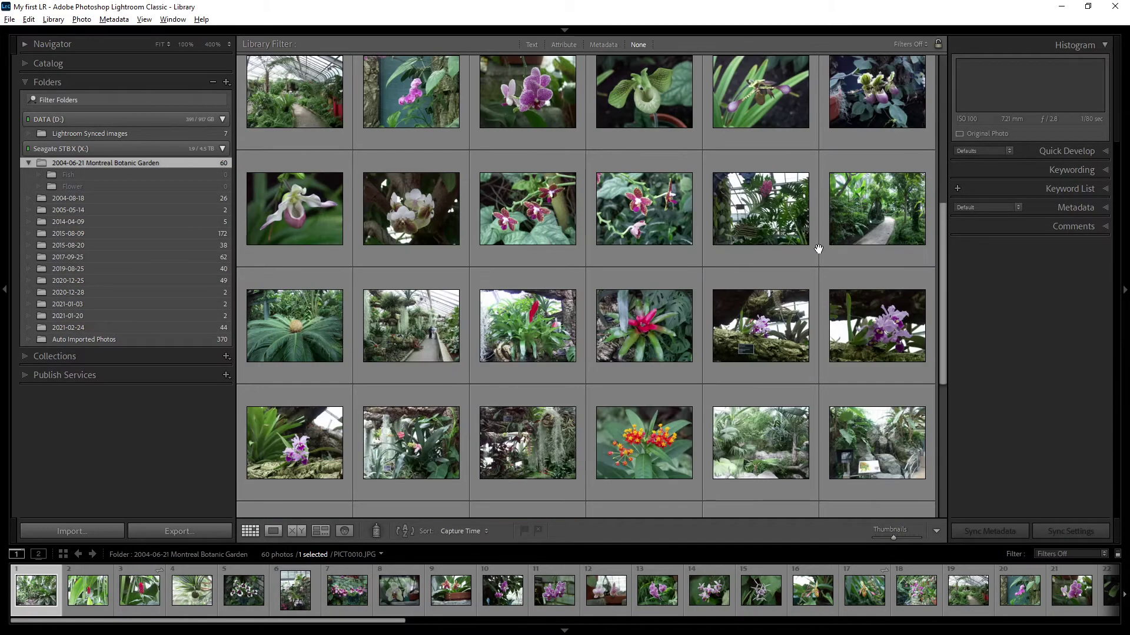
pyautogui.scroll(-3, 818, 248)
pyautogui.keyDown('shift'); pyautogui.click(411, 341); pyautogui.keyUp('shift')
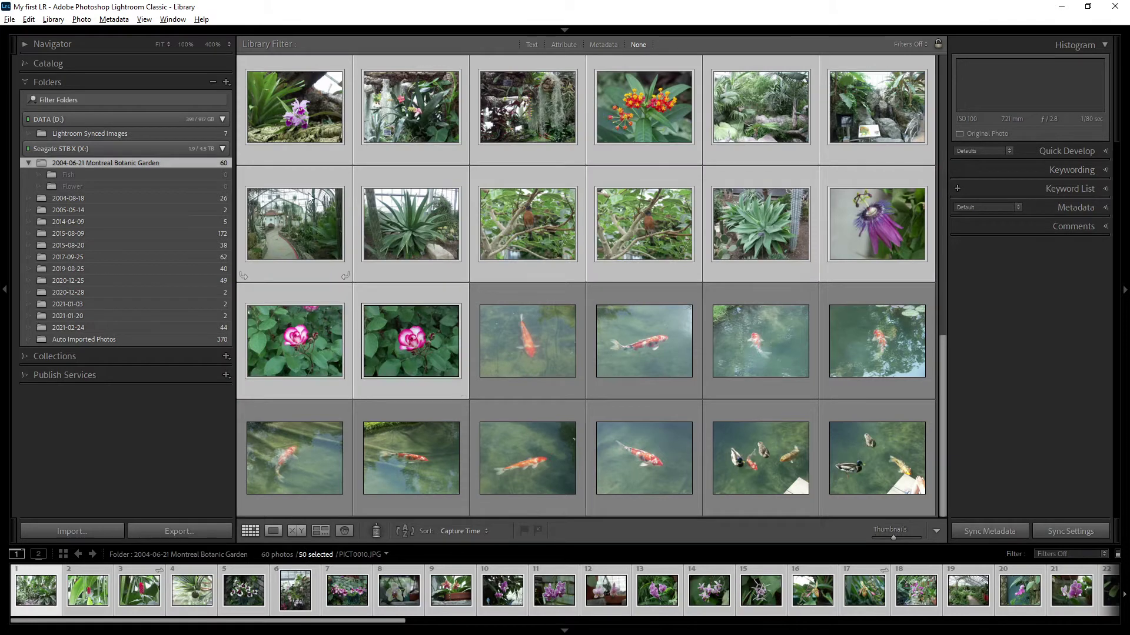
pyautogui.moveTo(298, 104); pyautogui.dragTo(90, 186)
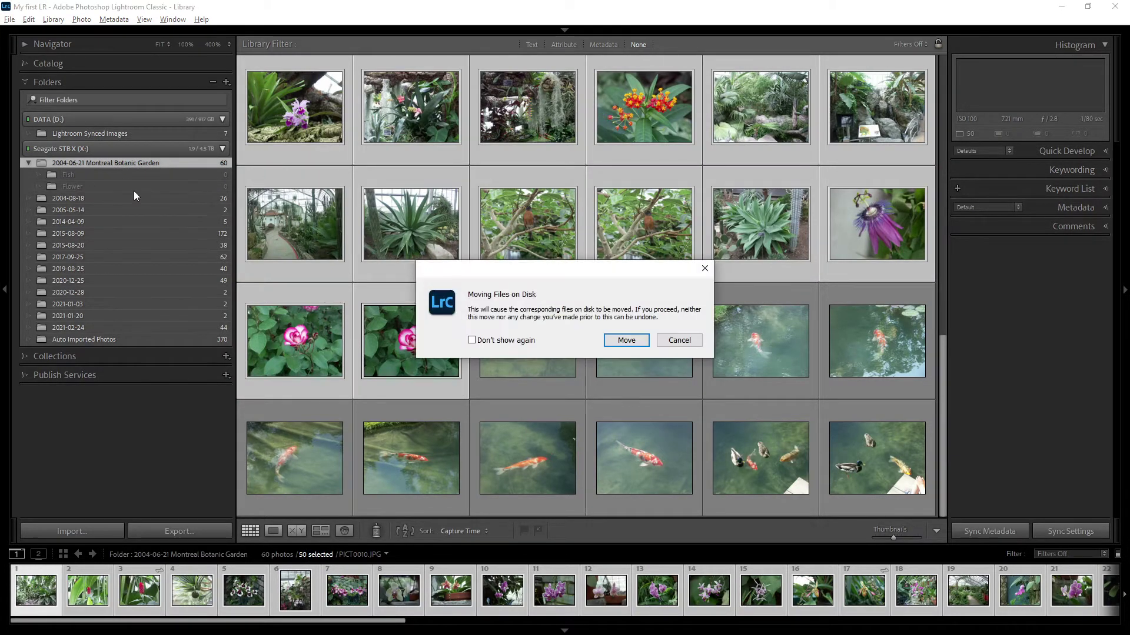
pyautogui.click(626, 341)
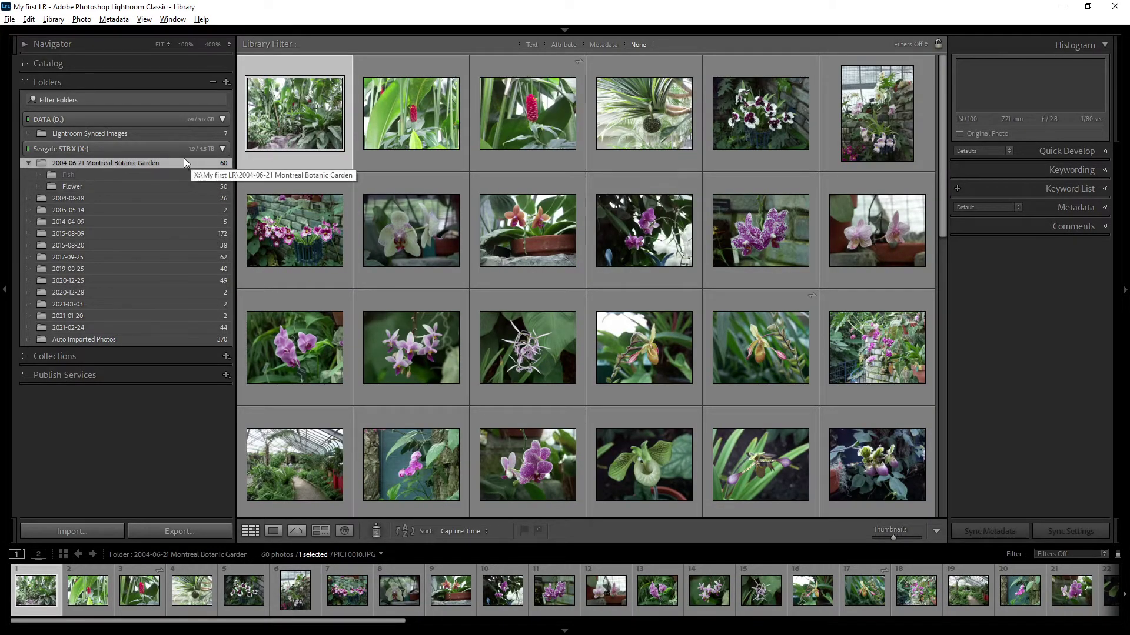
# Step: View the Flower subfolder and check in File Explorer which photos are in it and in its parent folder on disk
pyautogui.click(195, 187)
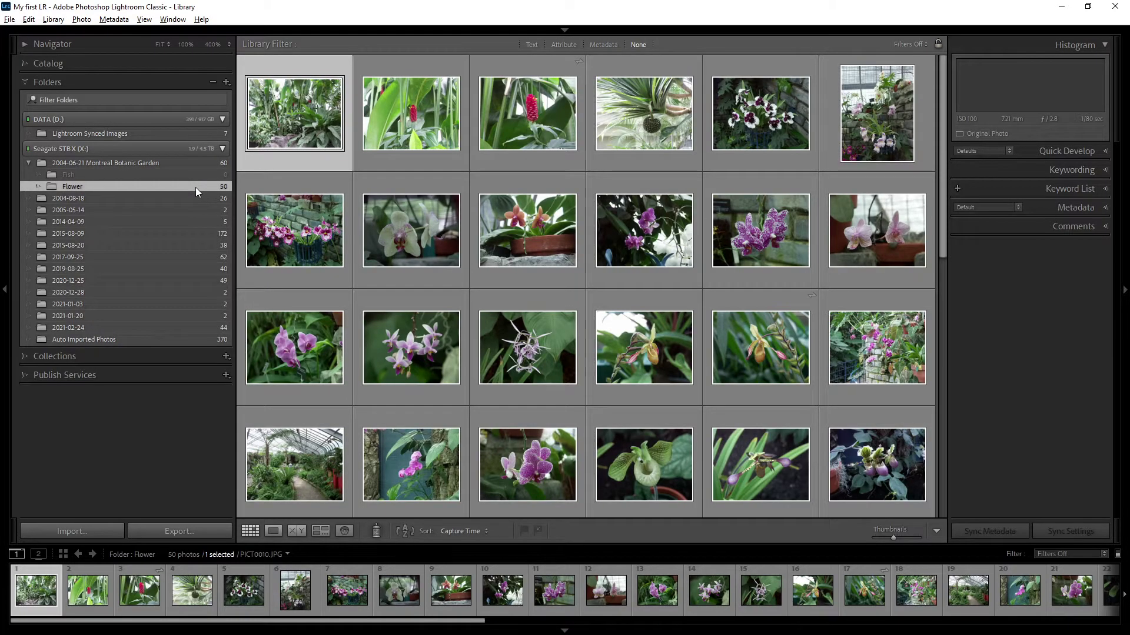
pyautogui.hotkey('alt', 'Tab')
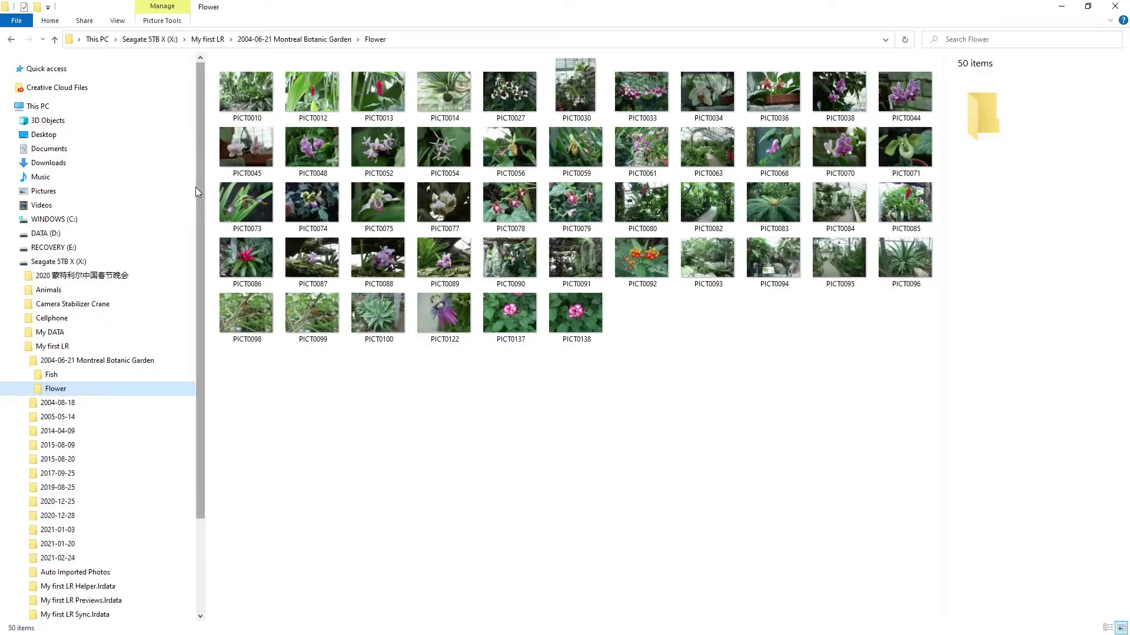
pyautogui.click(79, 361)
pyautogui.click(470, 238)
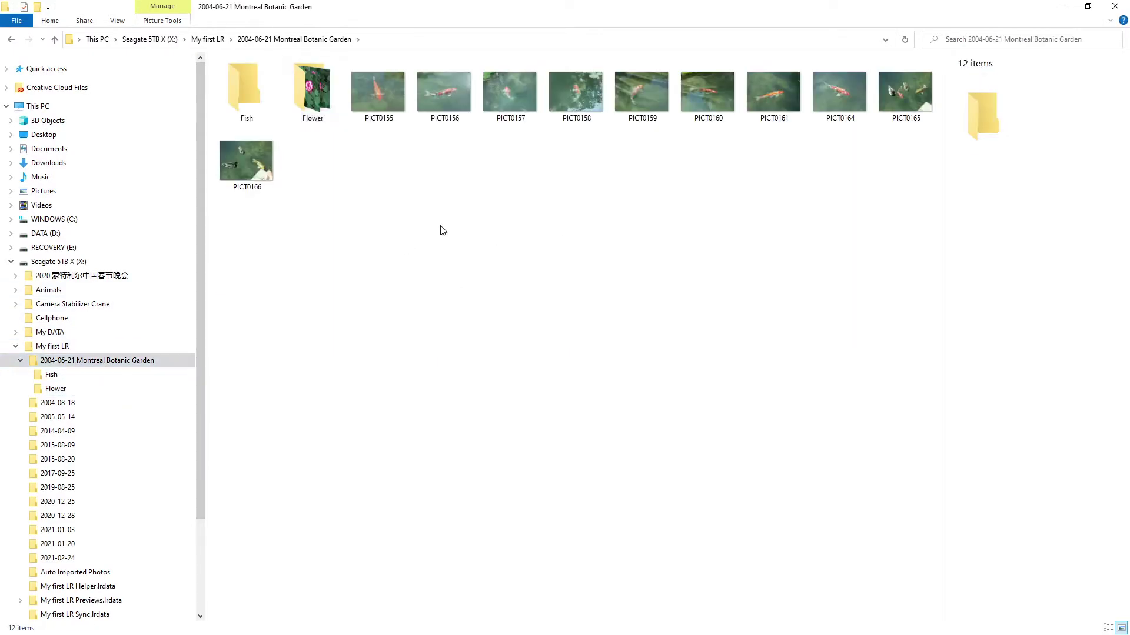
# Step: Check the photos in the Flower subfolder on disk and compare them in Lightroom Classic
pyautogui.click(53, 389)
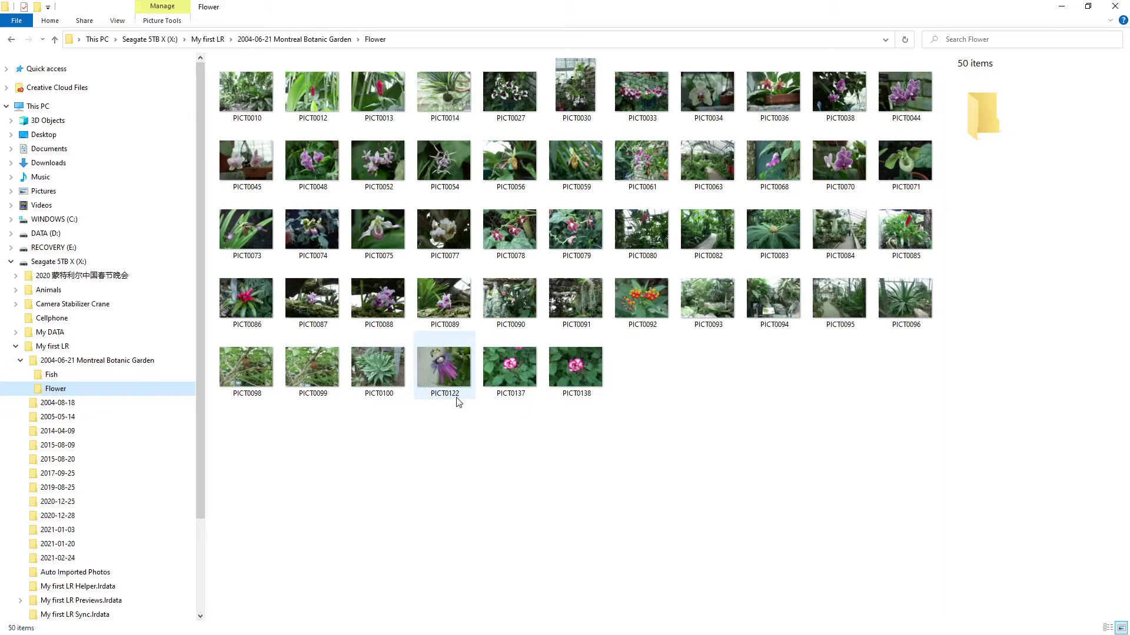
pyautogui.hotkey('alt', 'Tab')
pyautogui.scroll(-5, 490, 278)
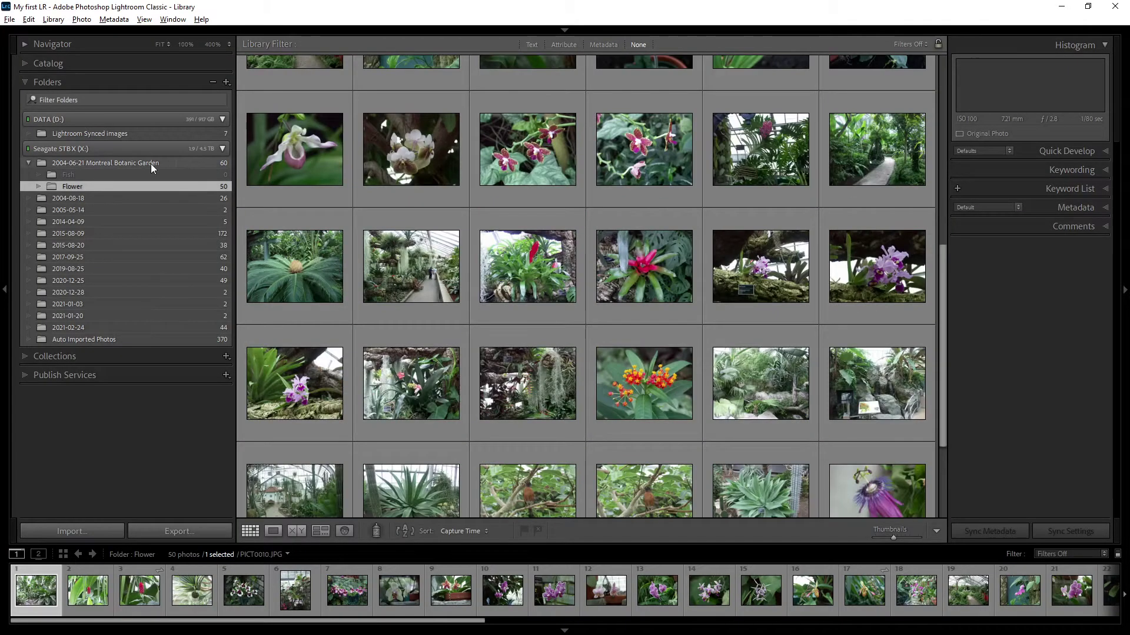
# Step: Move all the pond photos in 2004-06-21 Montreal Botanic Garden, from the first koi through the last duck photo, into the Fish subfolder
pyautogui.click(150, 163)
pyautogui.scroll(-5, 542, 200)
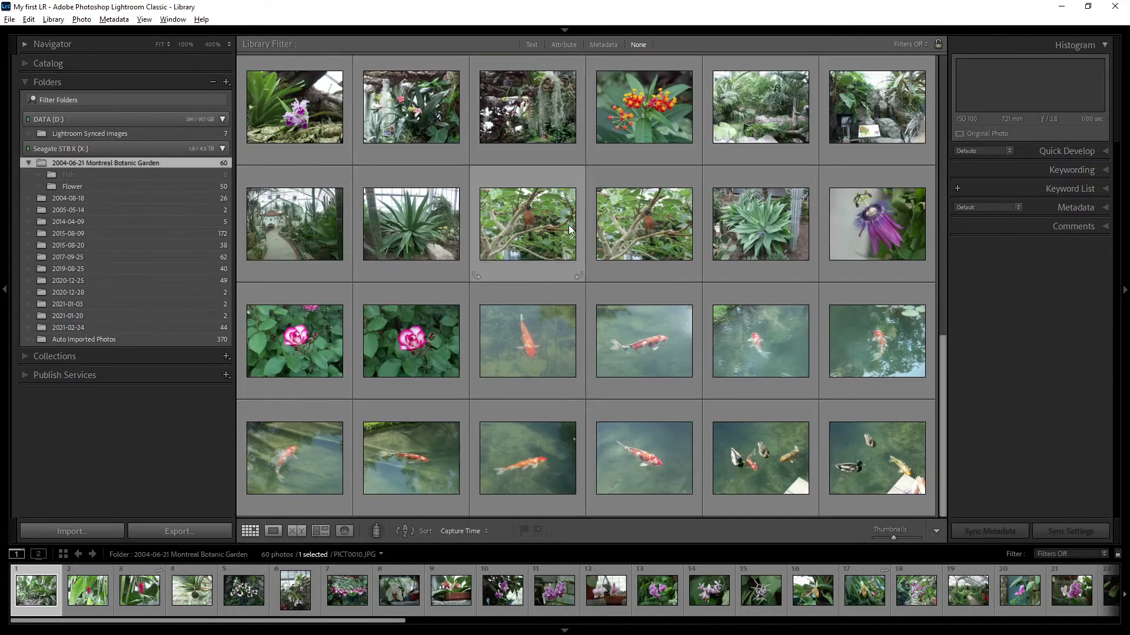
pyautogui.click(559, 344)
pyautogui.keyDown('shift'); pyautogui.click(870, 450); pyautogui.keyUp('shift')
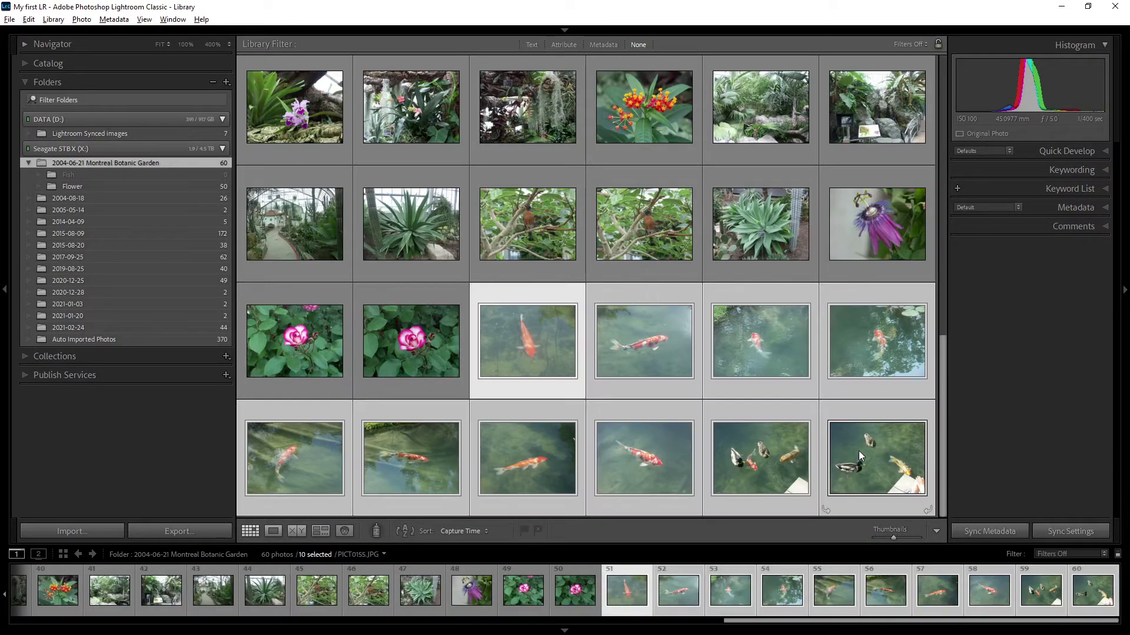
pyautogui.moveTo(527, 347); pyautogui.dragTo(80, 173)
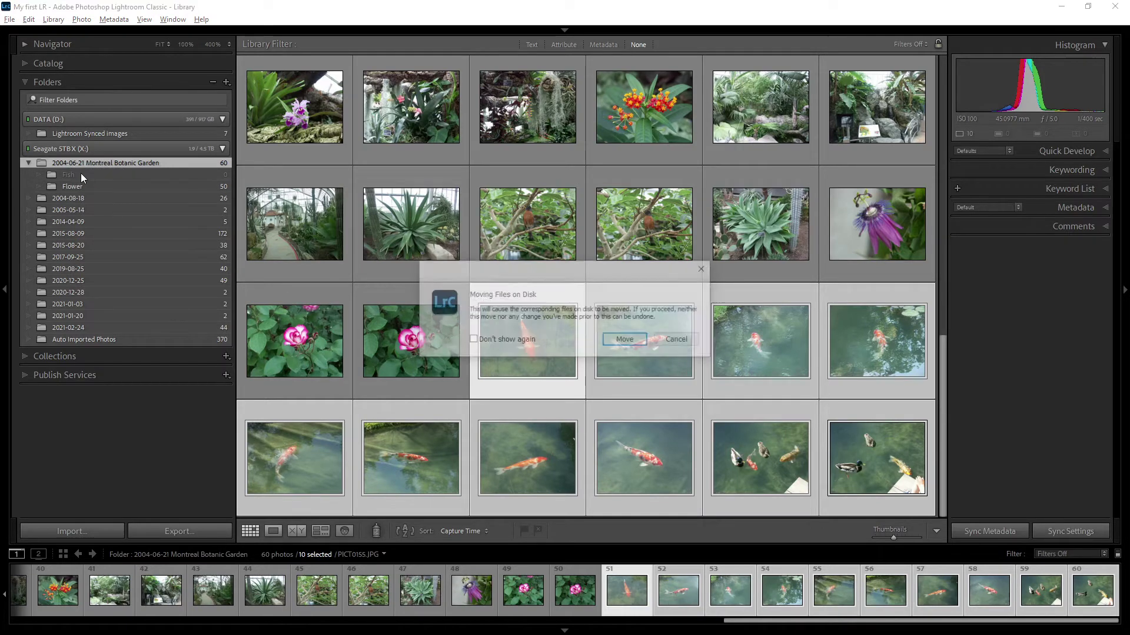
pyautogui.click(627, 341)
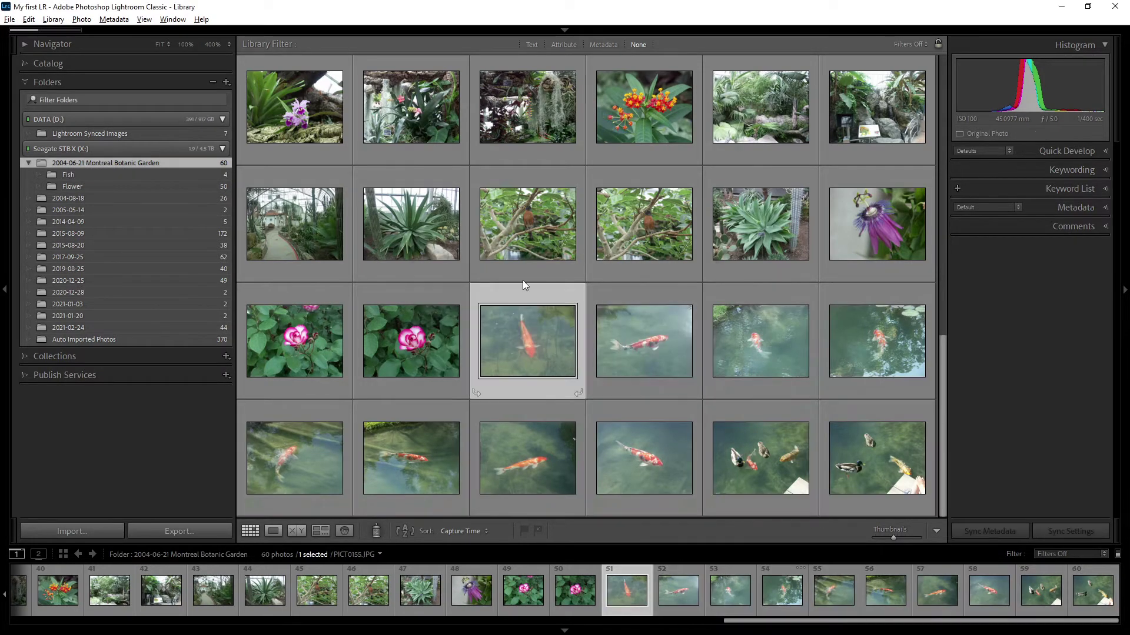
# Step: View the photos of the Fish and Flower subfolders and of their parent folder in turn
pyautogui.click(197, 175)
pyautogui.click(194, 163)
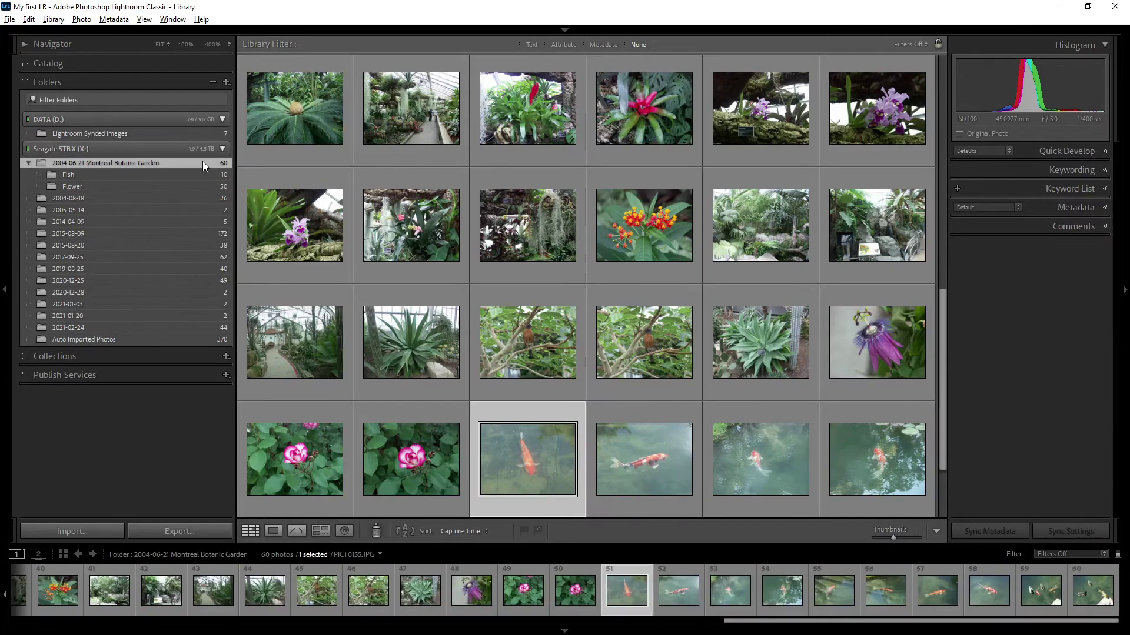
pyautogui.click(198, 175)
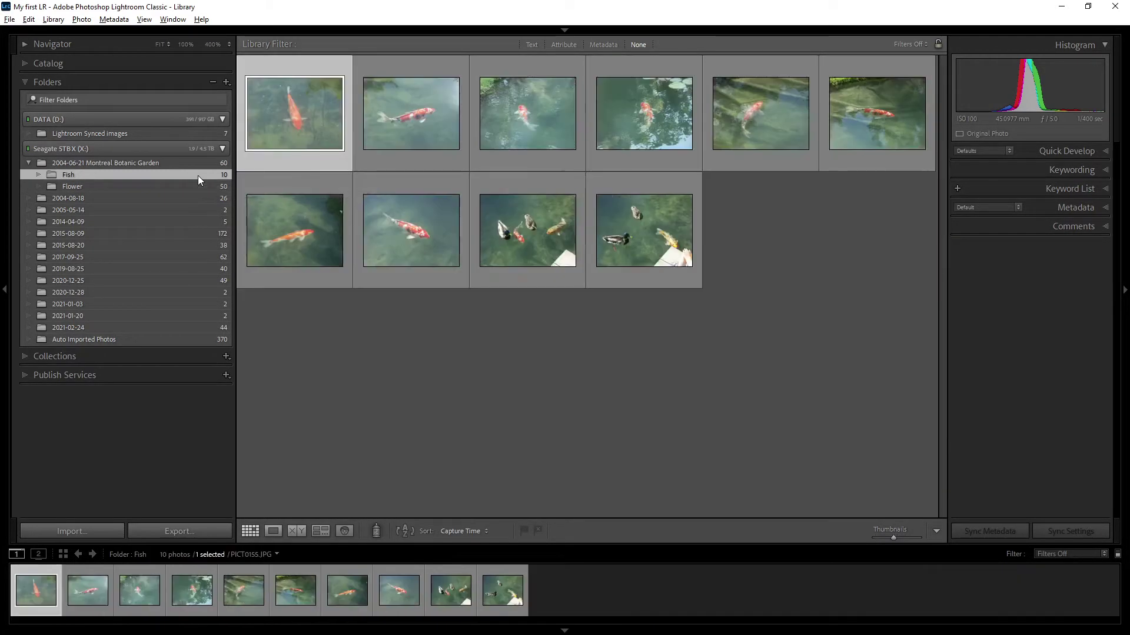
pyautogui.click(196, 185)
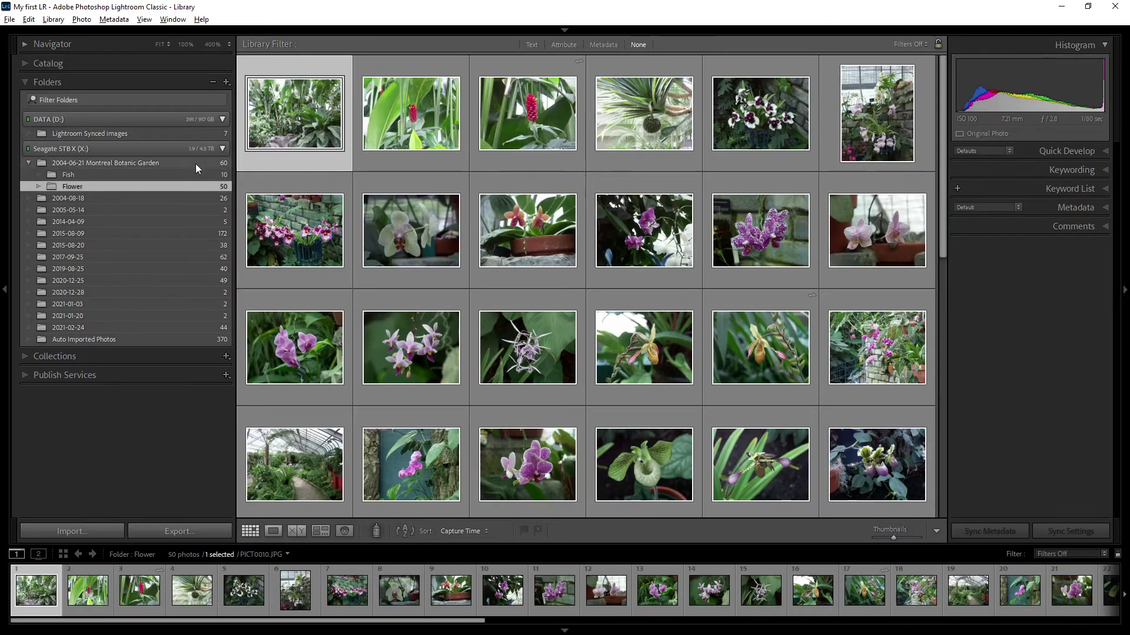
pyautogui.click(195, 163)
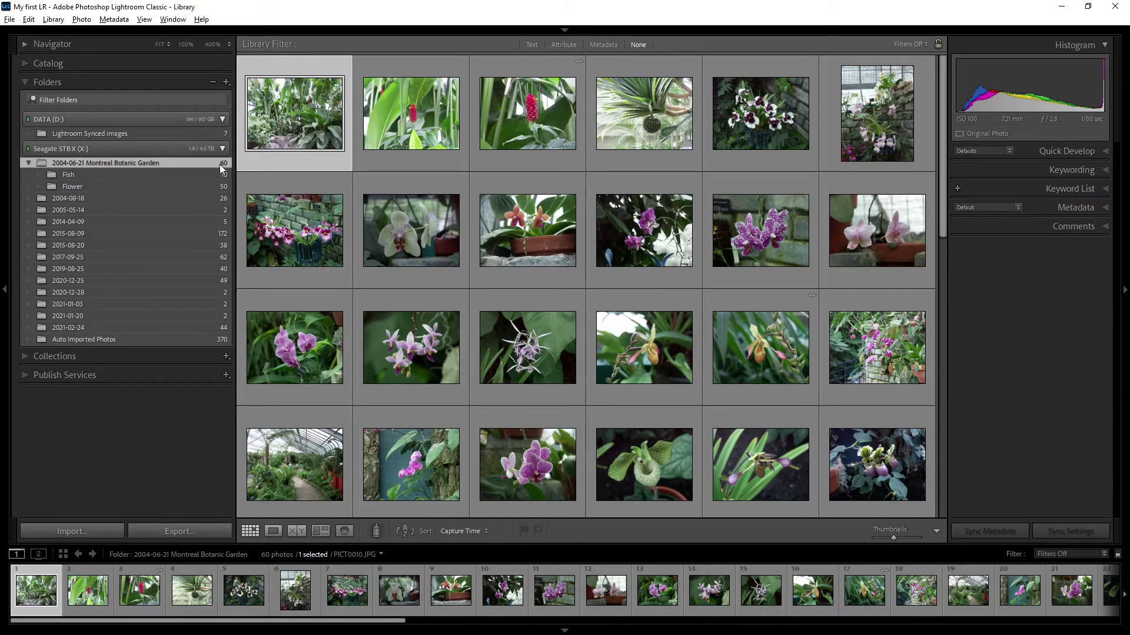
# Step: Check the Flower, Fish and 2004-06-21 Montreal Botanic Garden folders on disk in File Explorer and switch back to Lightroom Classic
pyautogui.hotkey('alt', 'Tab')
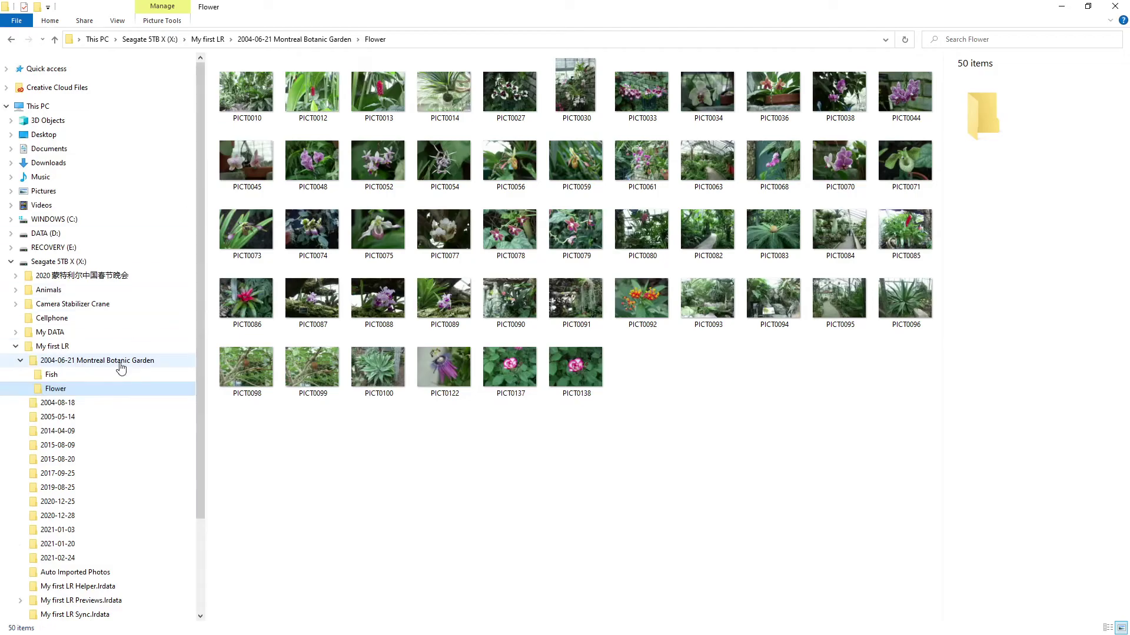
pyautogui.click(91, 366)
pyautogui.doubleClick(317, 101)
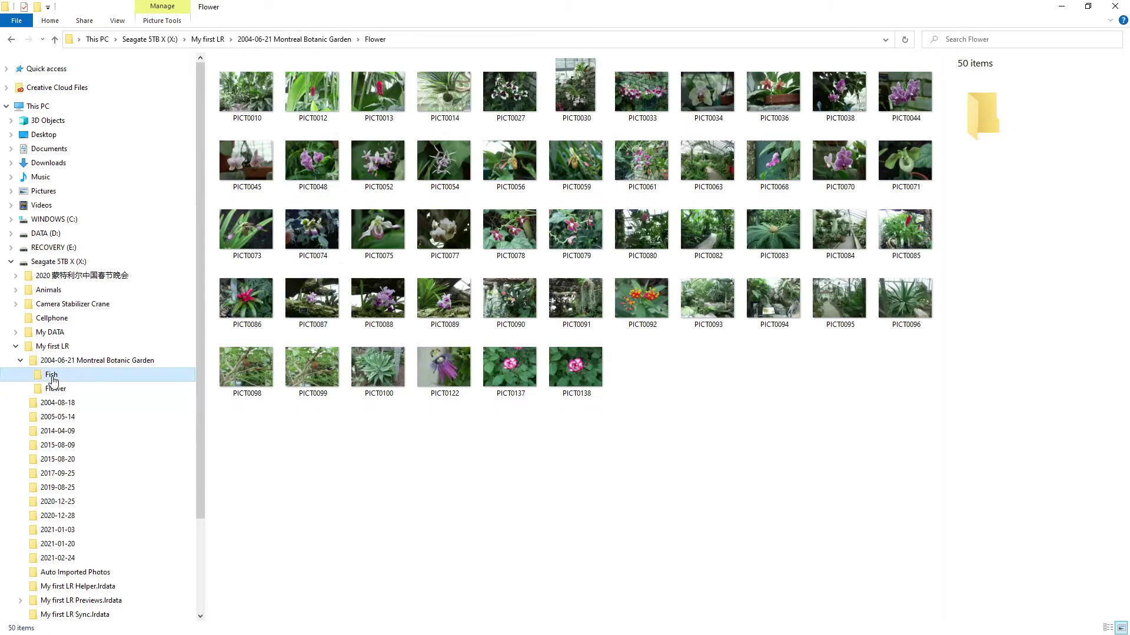
pyautogui.click(52, 376)
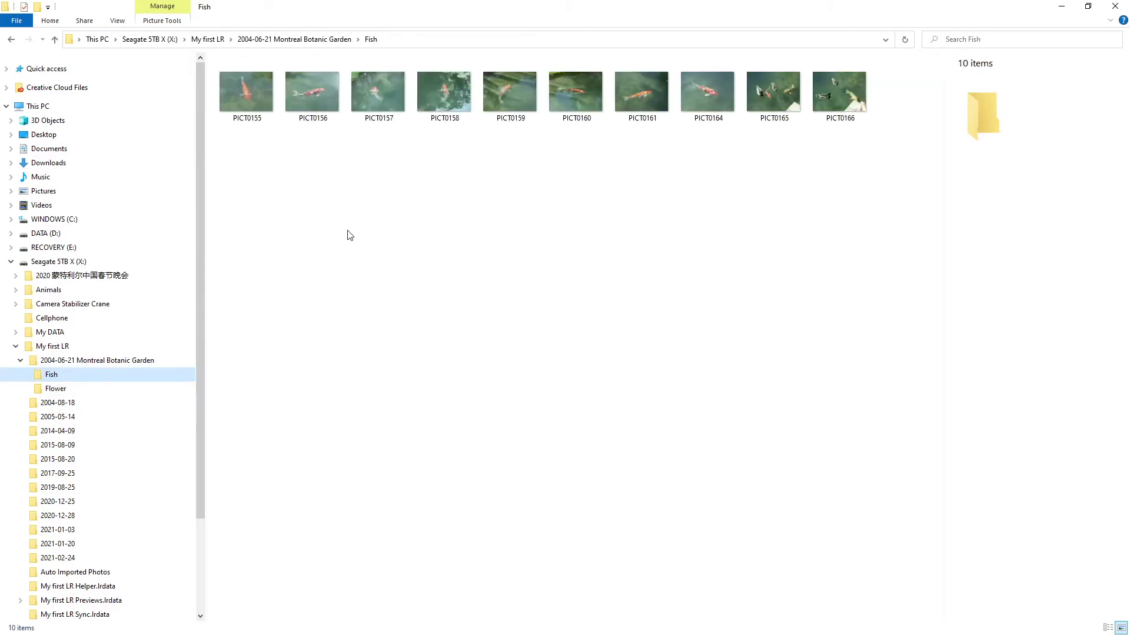
pyautogui.click(84, 364)
pyautogui.hotkey('alt', 'Tab')
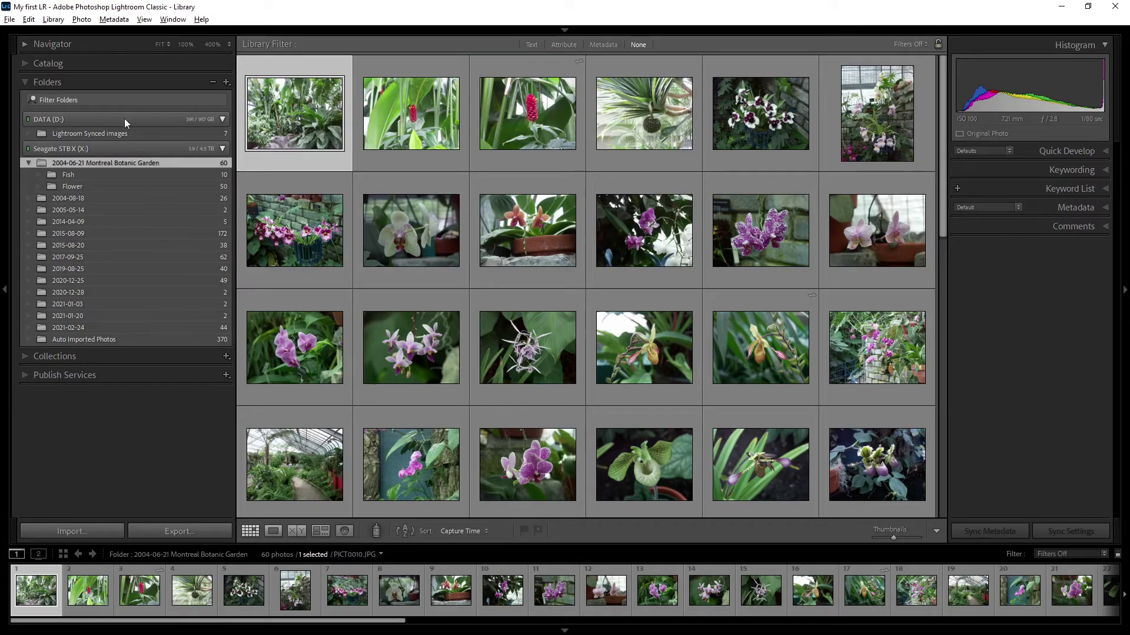
# Step: Move all photos of the Fish subfolder back into the parent folder 2004-06-21 Montreal Botanic Garden
pyautogui.click(81, 176)
pyautogui.hotkey('ctrl', 'a')
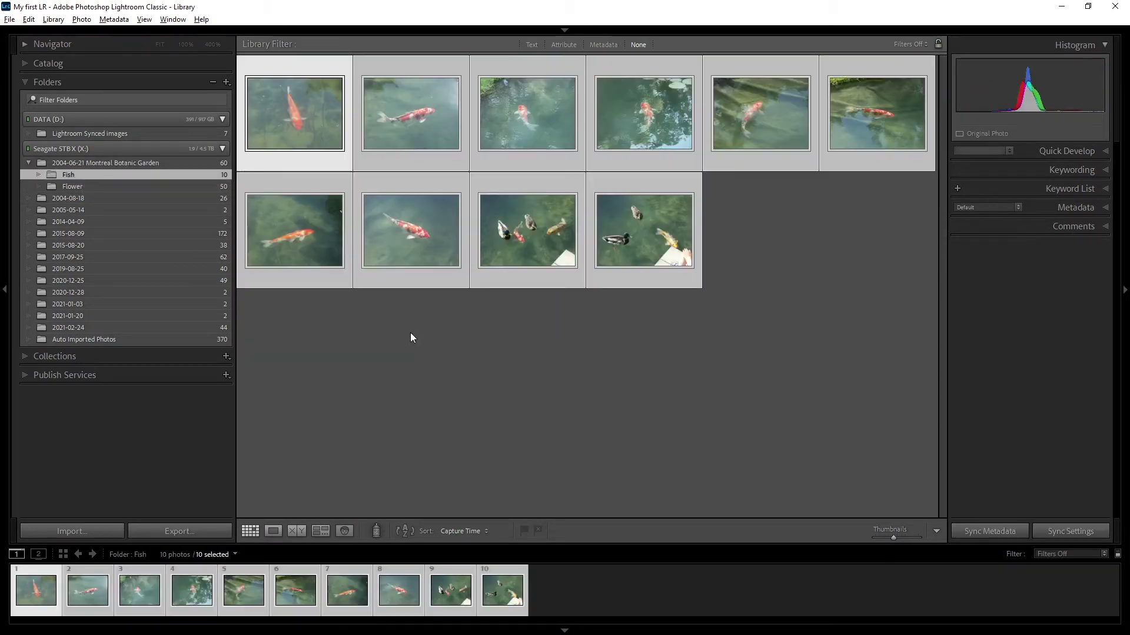
pyautogui.moveTo(316, 125); pyautogui.dragTo(154, 161)
pyautogui.click(626, 340)
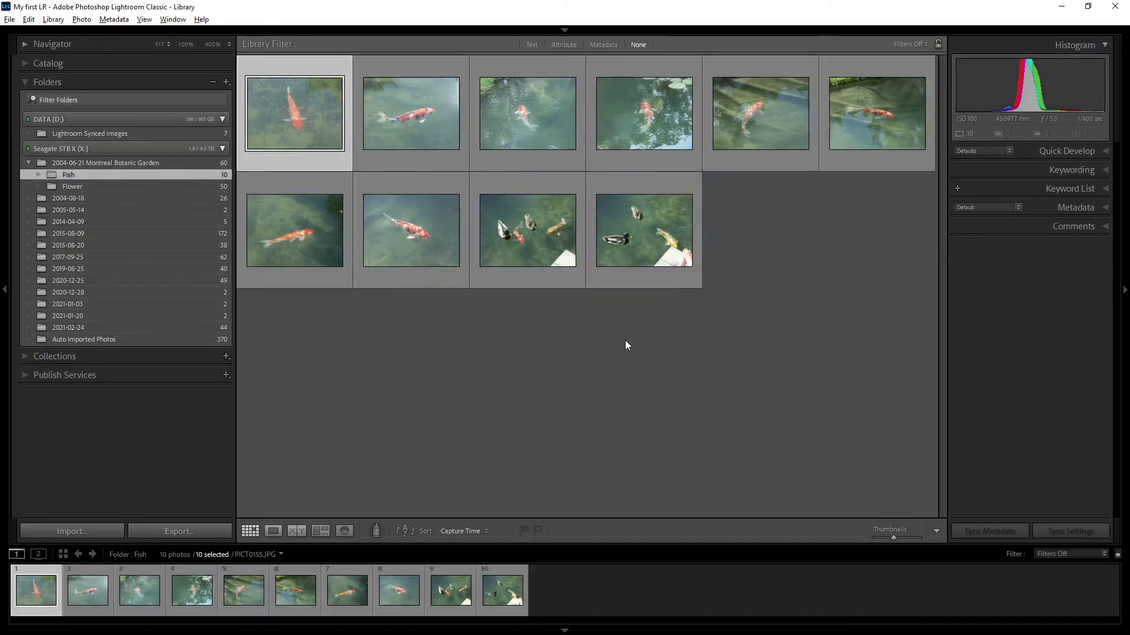
# Step: Move all photos of the Flower subfolder back into the parent folder 2004-06-21 Montreal Botanic Garden
pyautogui.click(157, 184)
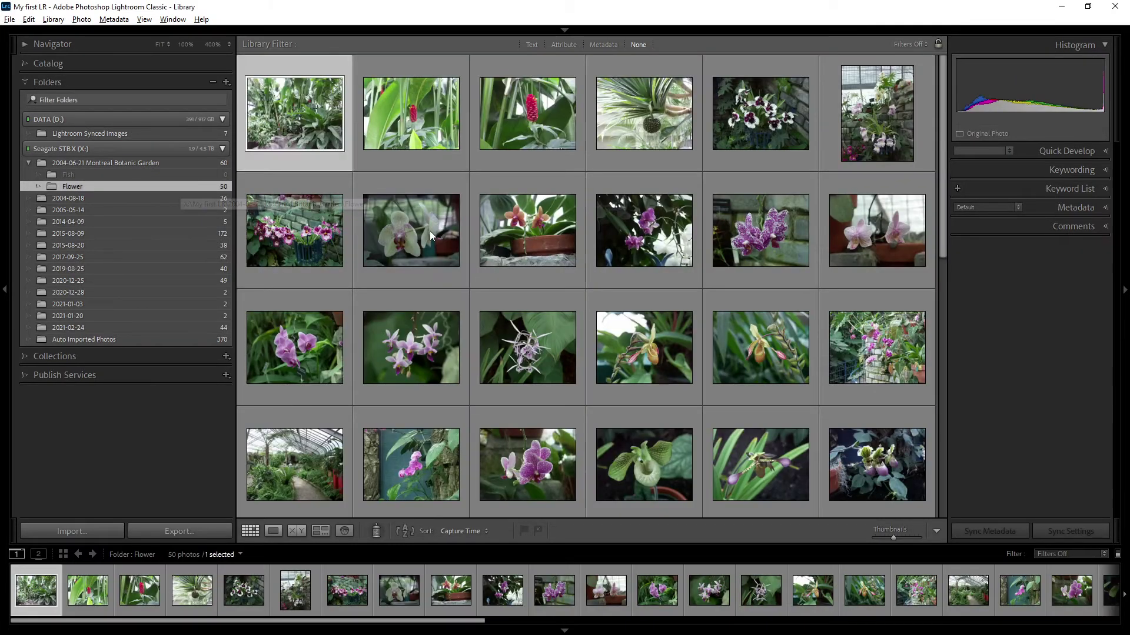
pyautogui.click(408, 226)
pyautogui.hotkey('ctrl', 'a')
pyautogui.moveTo(407, 233); pyautogui.dragTo(186, 164)
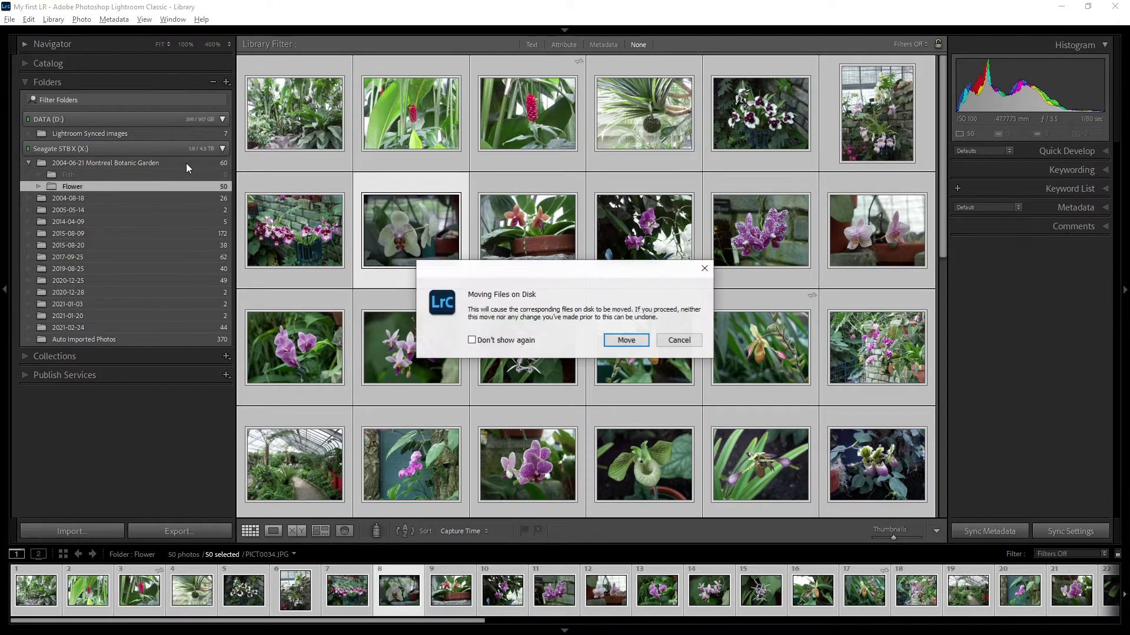
pyautogui.click(626, 341)
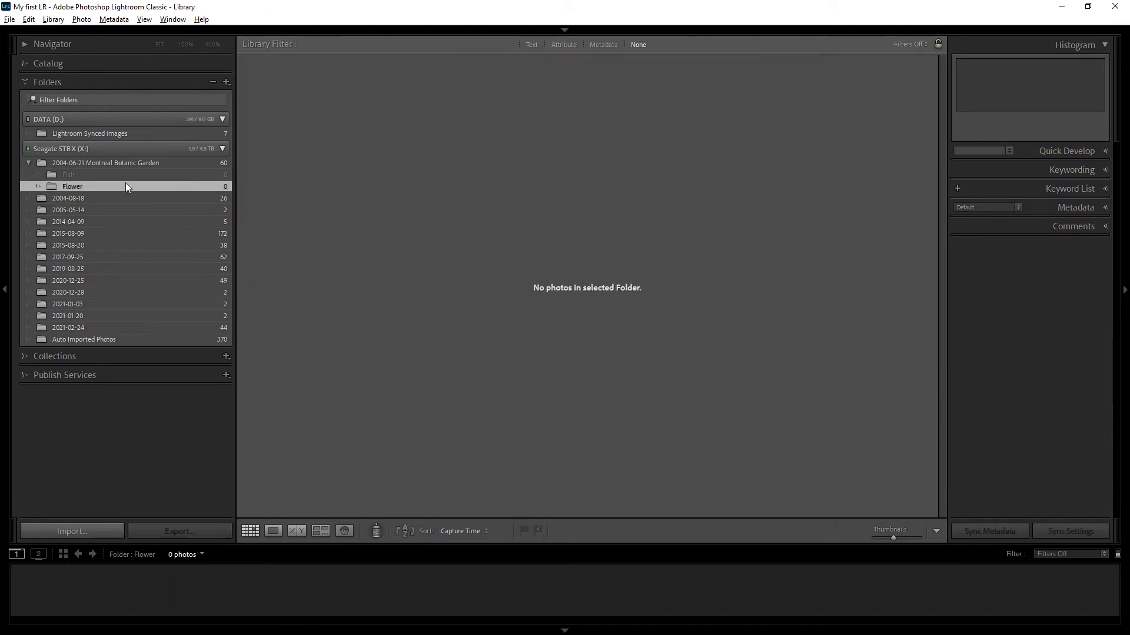
# Step: Check the contents of the Fish and Flower subfolders and their parent folder in Lightroom Classic and on disk in File Explorer
pyautogui.click(82, 173)
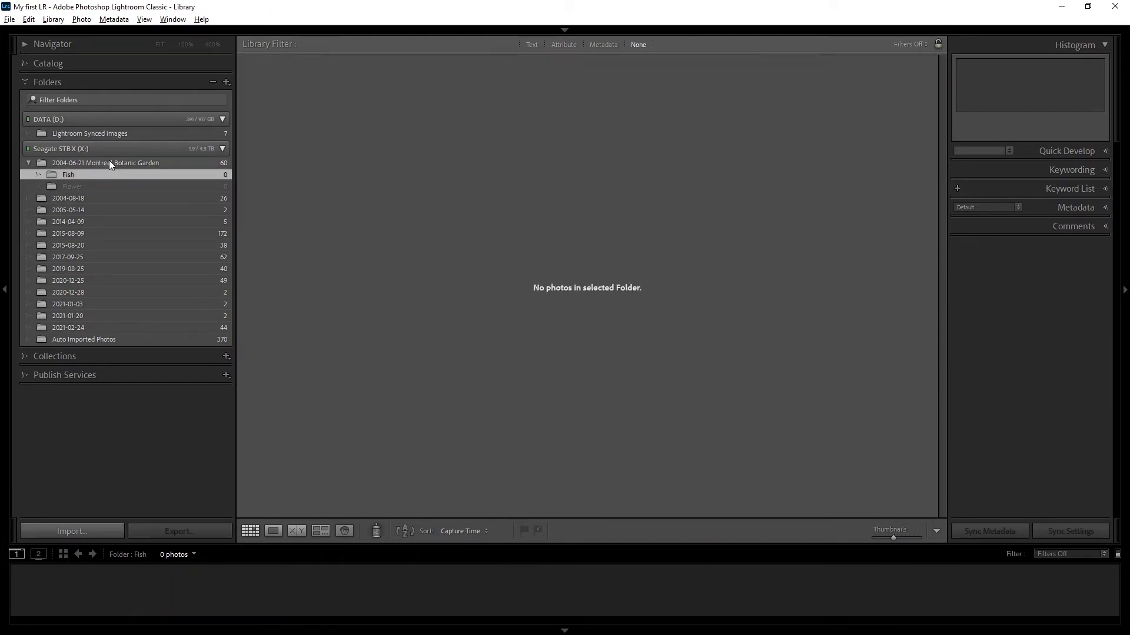
pyautogui.click(109, 162)
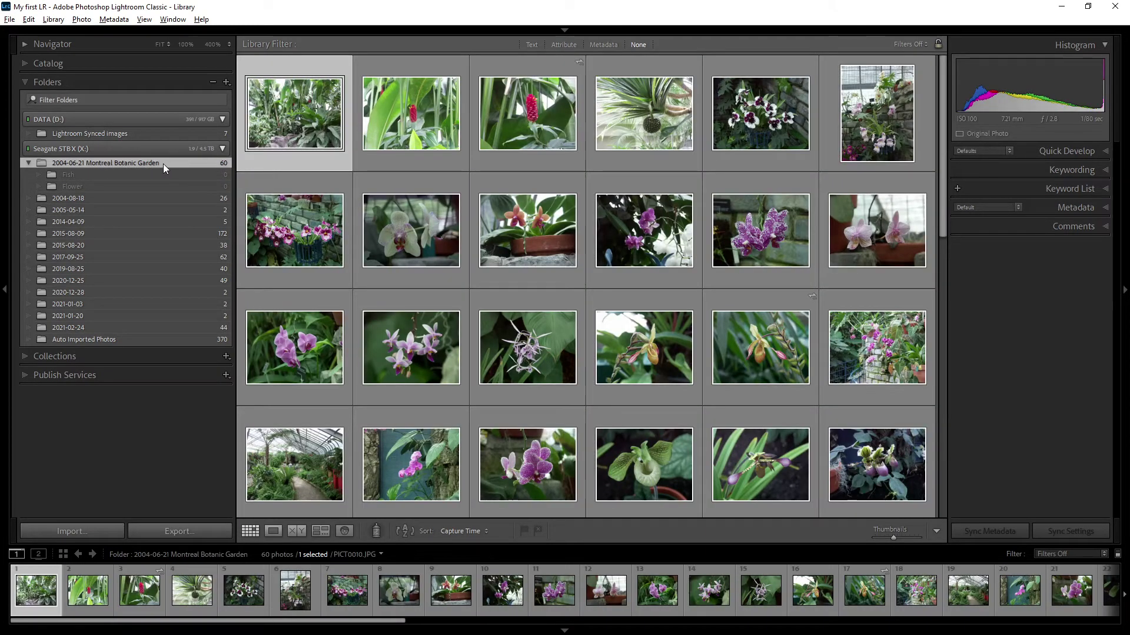
pyautogui.hotkey('alt', 'Tab')
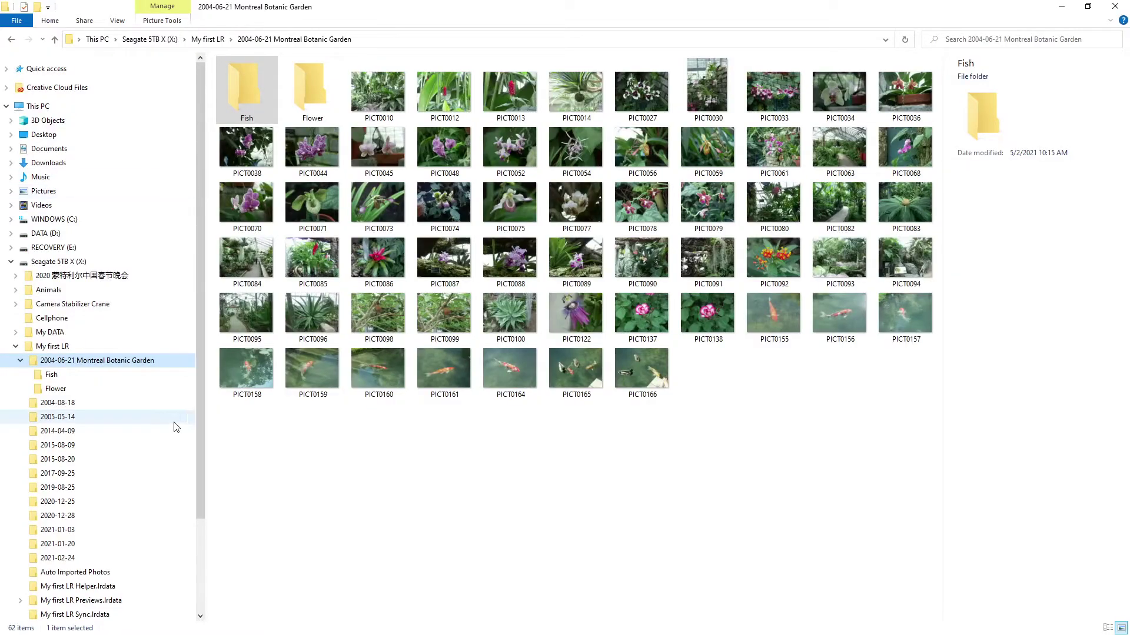
pyautogui.click(50, 375)
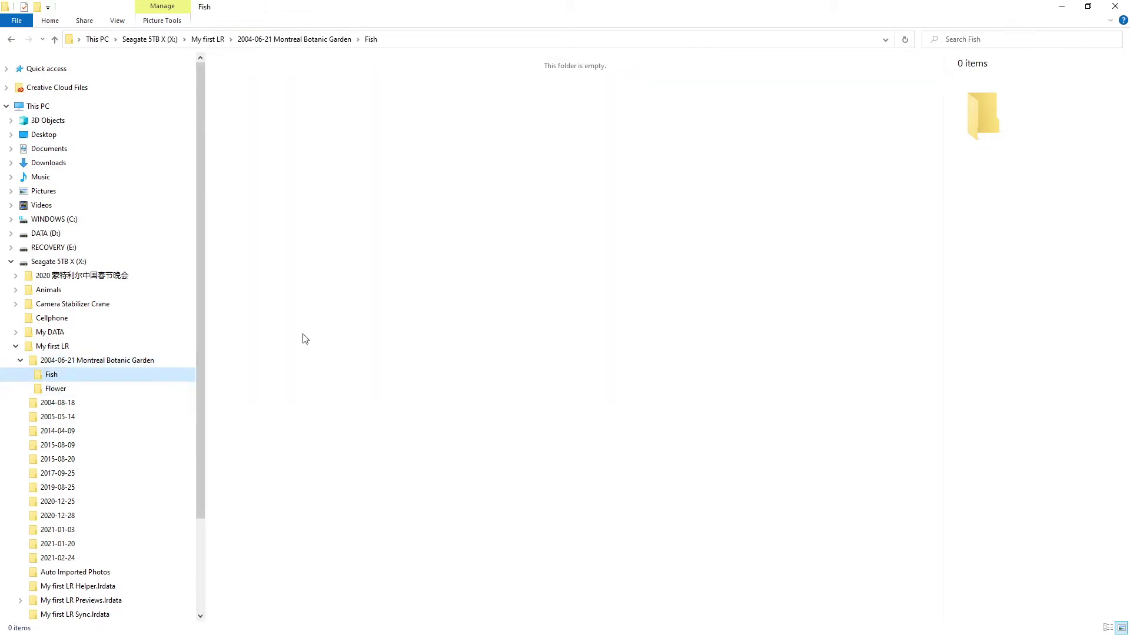
pyautogui.click(53, 389)
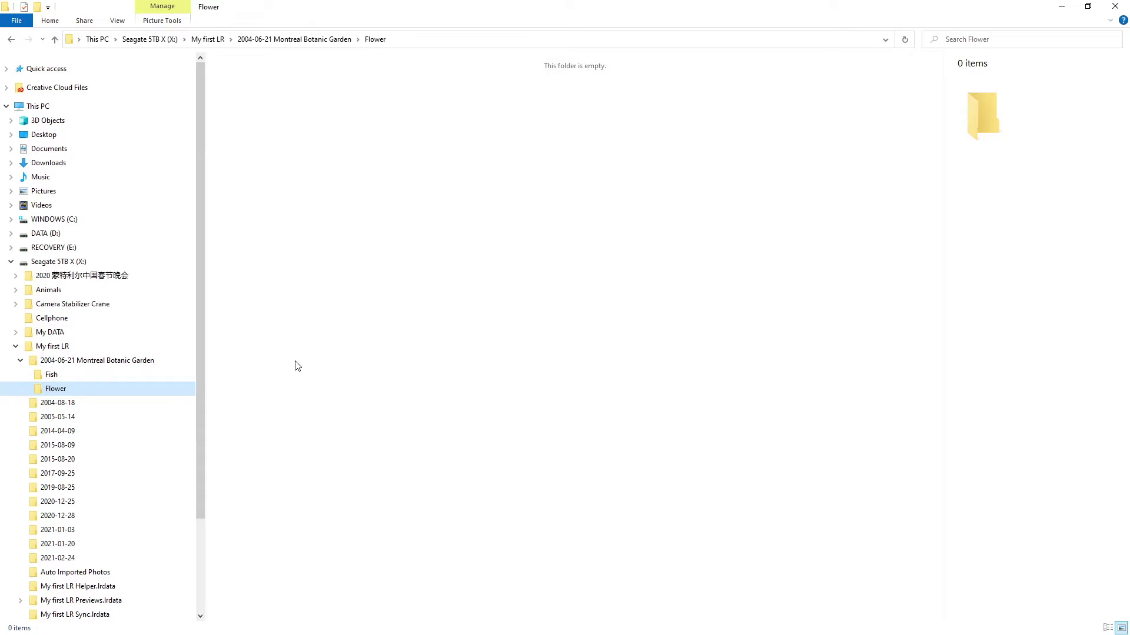
pyautogui.click(94, 360)
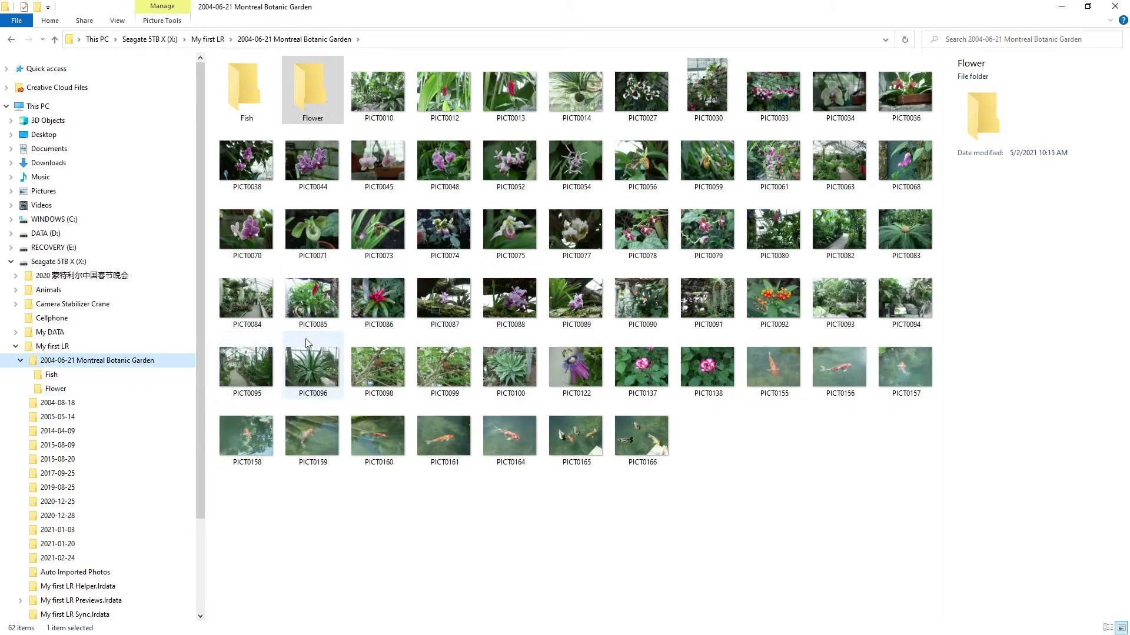
pyautogui.hotkey('alt', 'Tab')
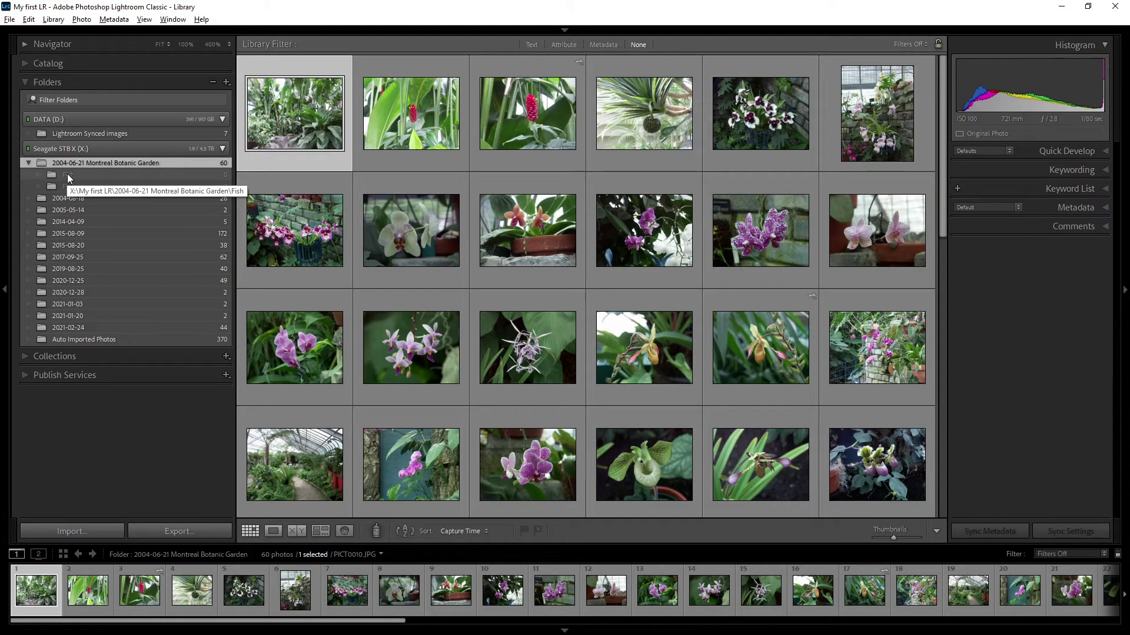
# Step: Remove the empty Fish and Flower subfolders from 2004-06-21 Montreal Botanic Garden
pyautogui.click(83, 176)
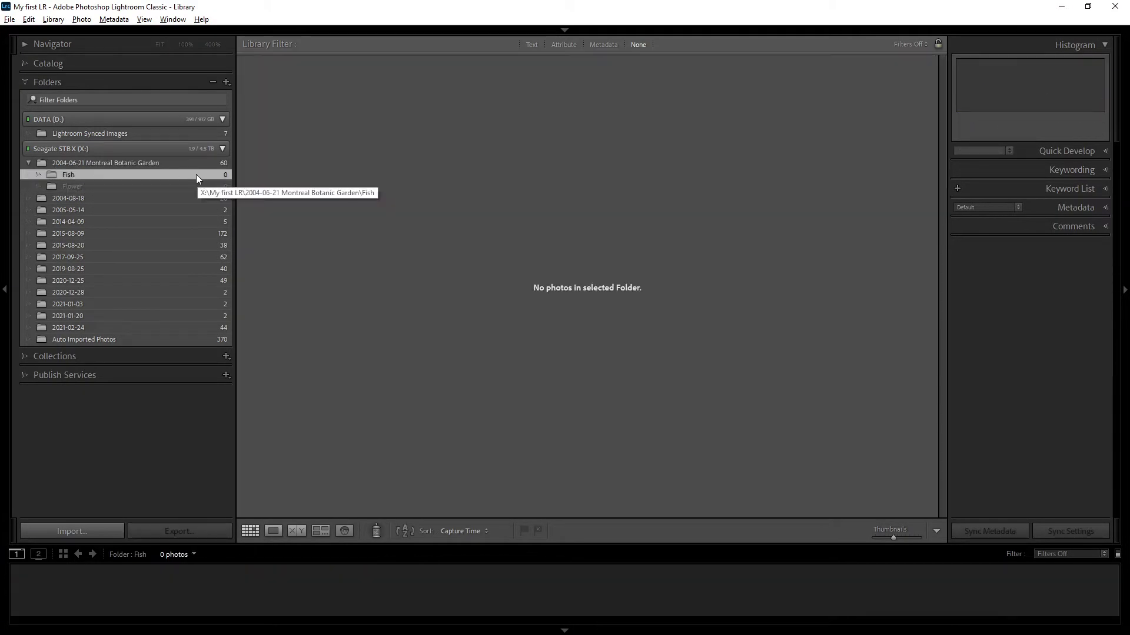
pyautogui.rightClick(154, 174)
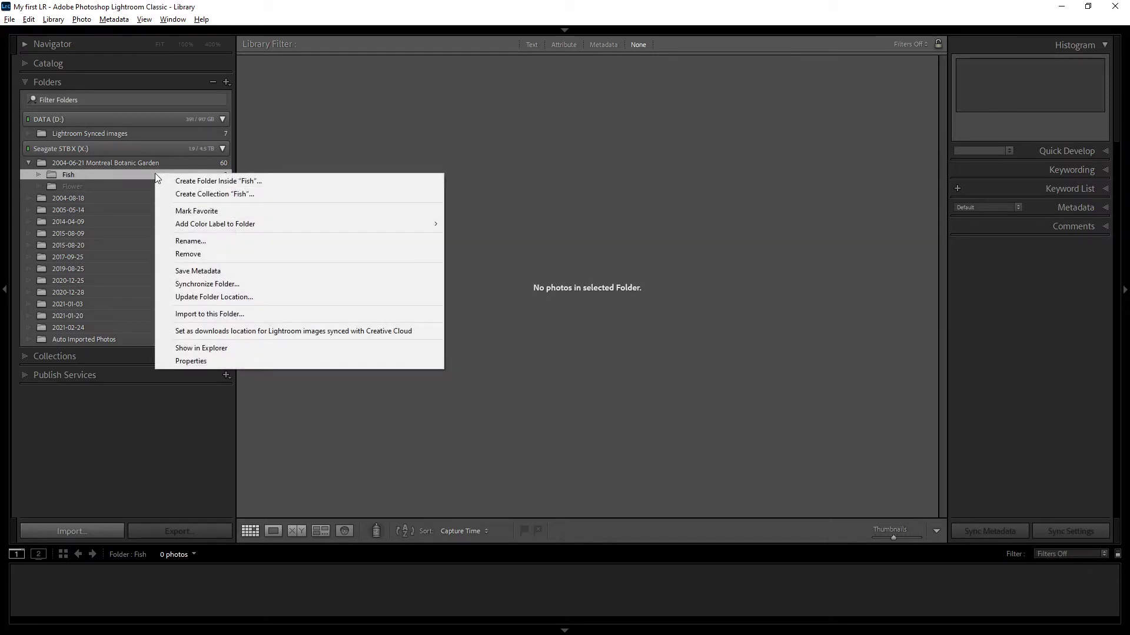
pyautogui.click(203, 255)
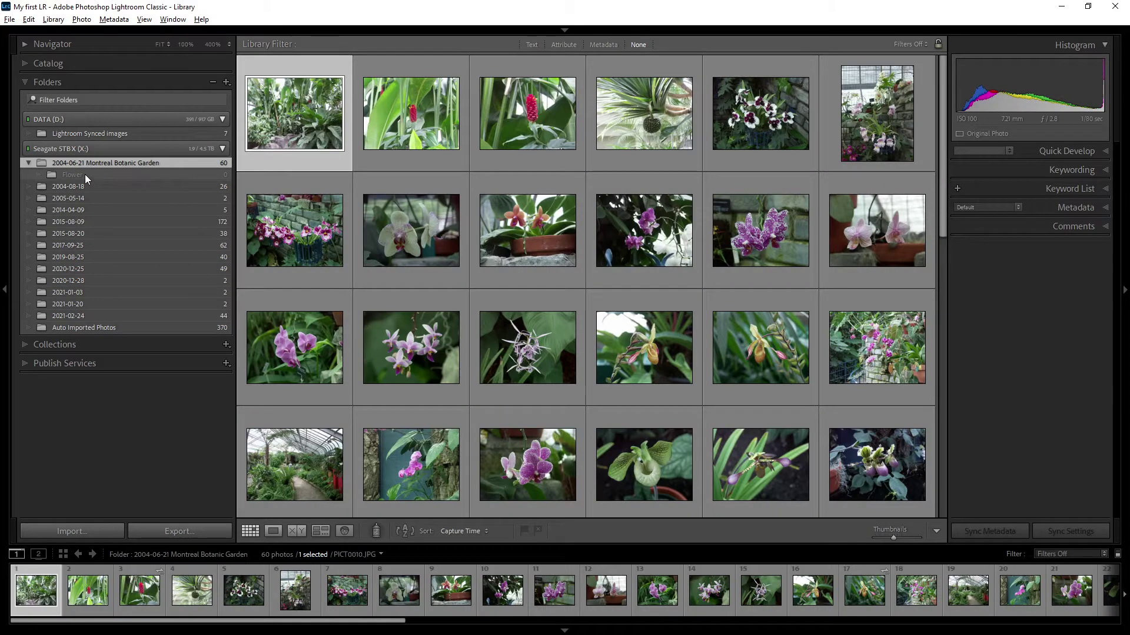
pyautogui.rightClick(84, 174)
pyautogui.click(143, 255)
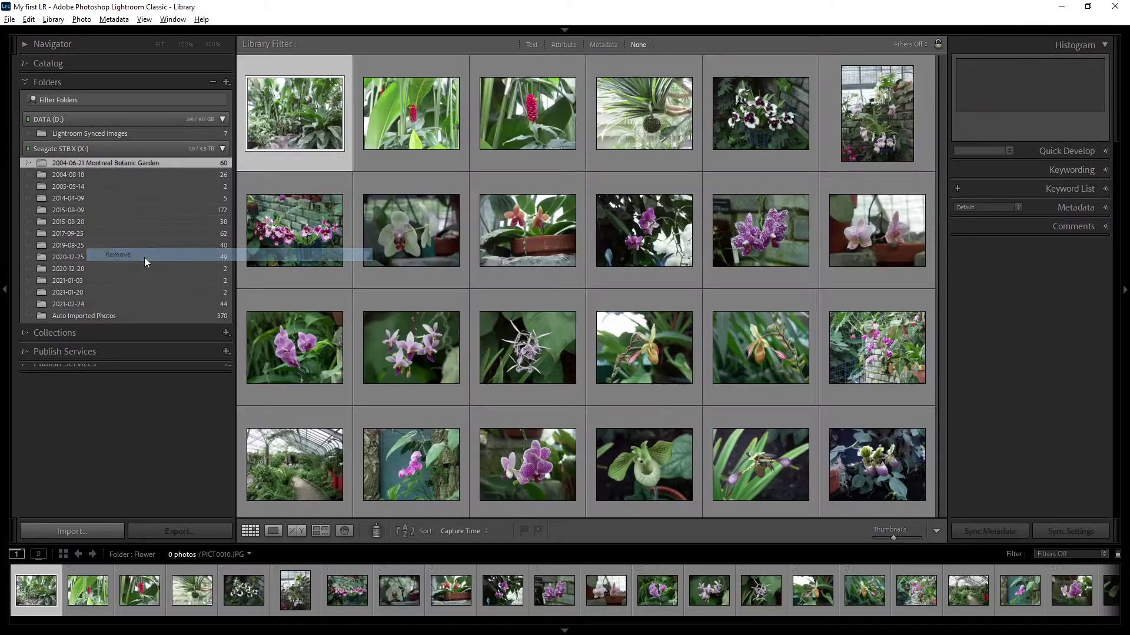
# Step: Look at the option for creating a collection from the 2004-06-21 Montreal Botanic Garden folder and at the existing collections
pyautogui.rightClick(127, 164)
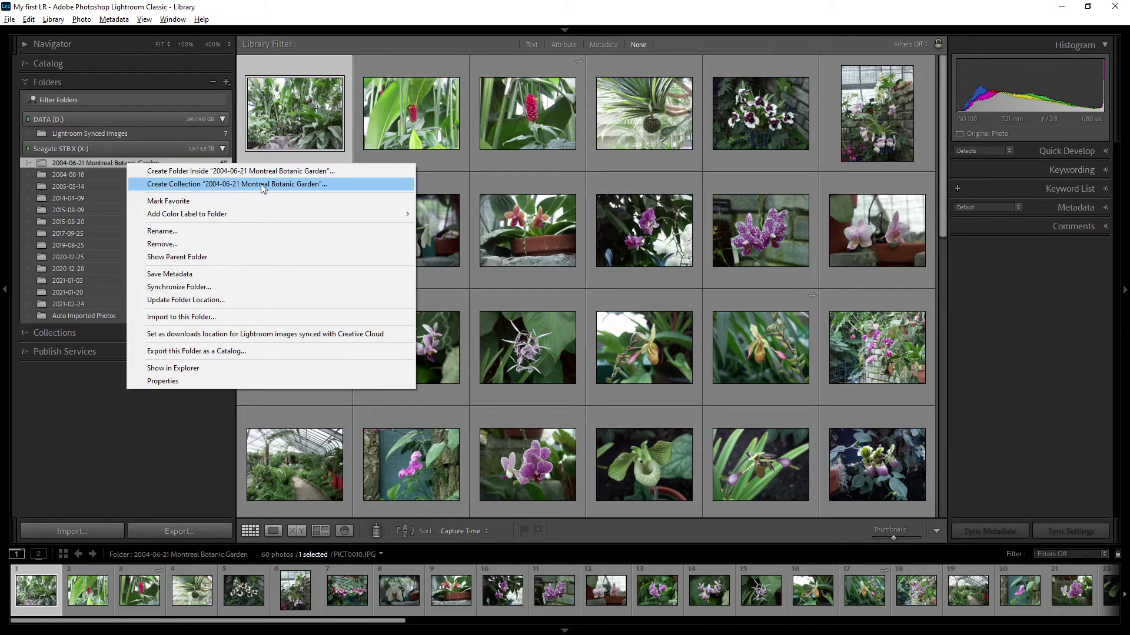
pyautogui.click(64, 401)
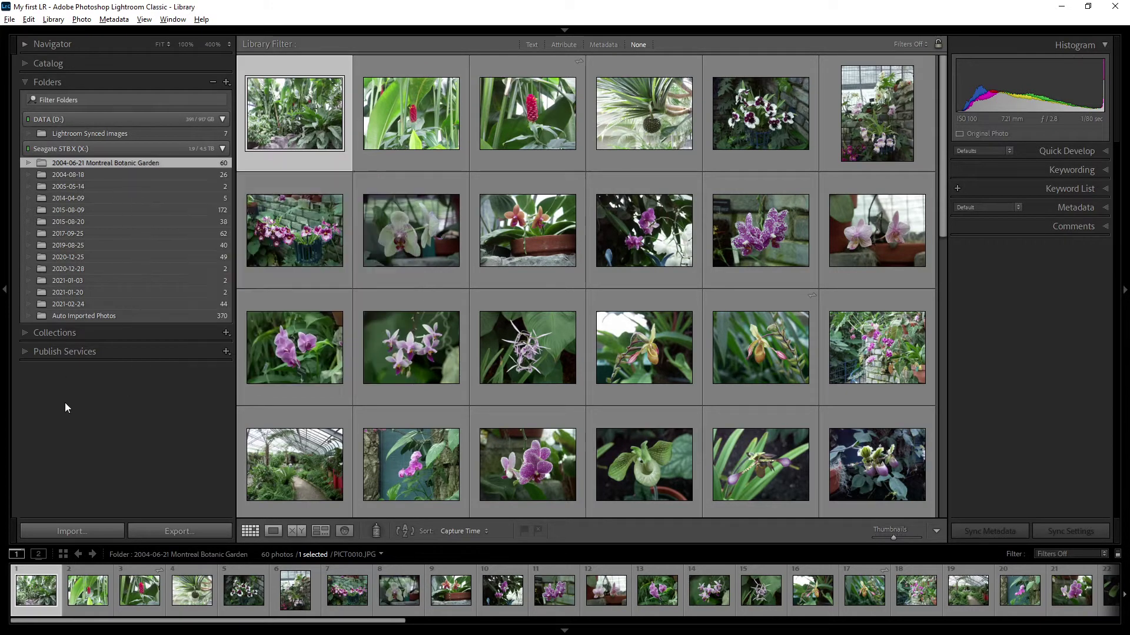
pyautogui.click(90, 333)
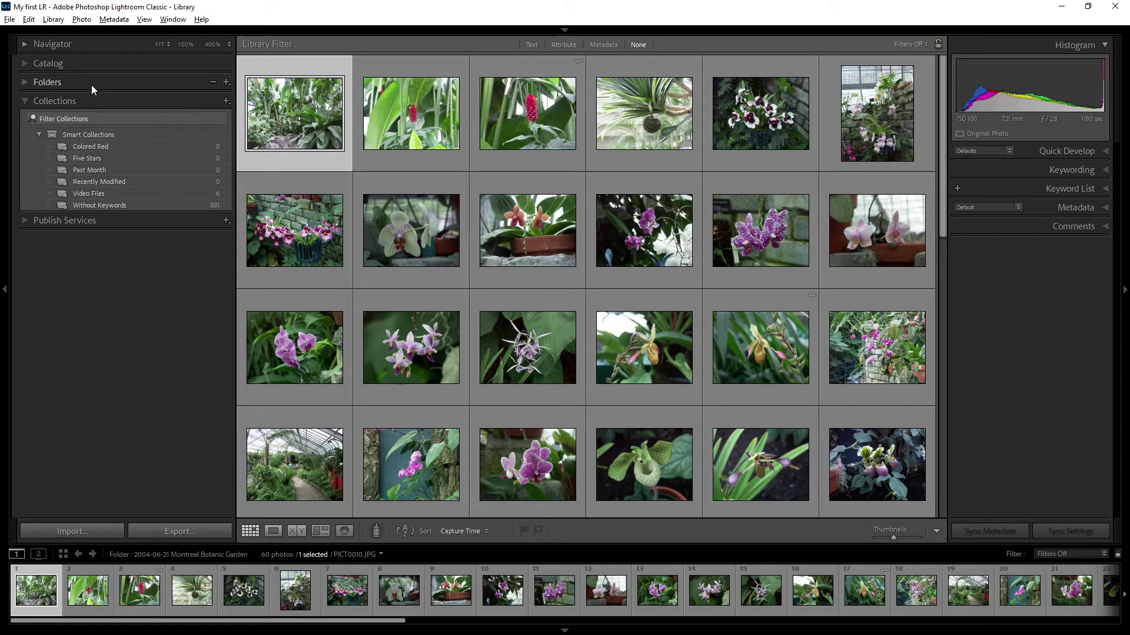
# Step: Mark the 2004-06-21 Montreal Botanic Garden folder as a favorite
pyautogui.rightClick(93, 164)
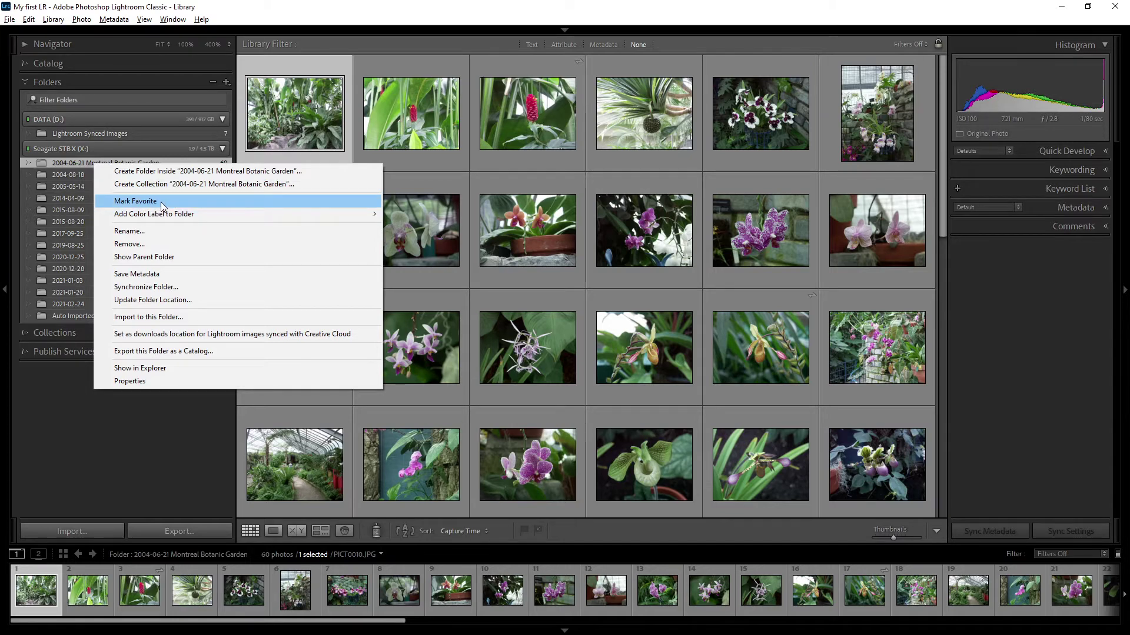
pyautogui.click(160, 203)
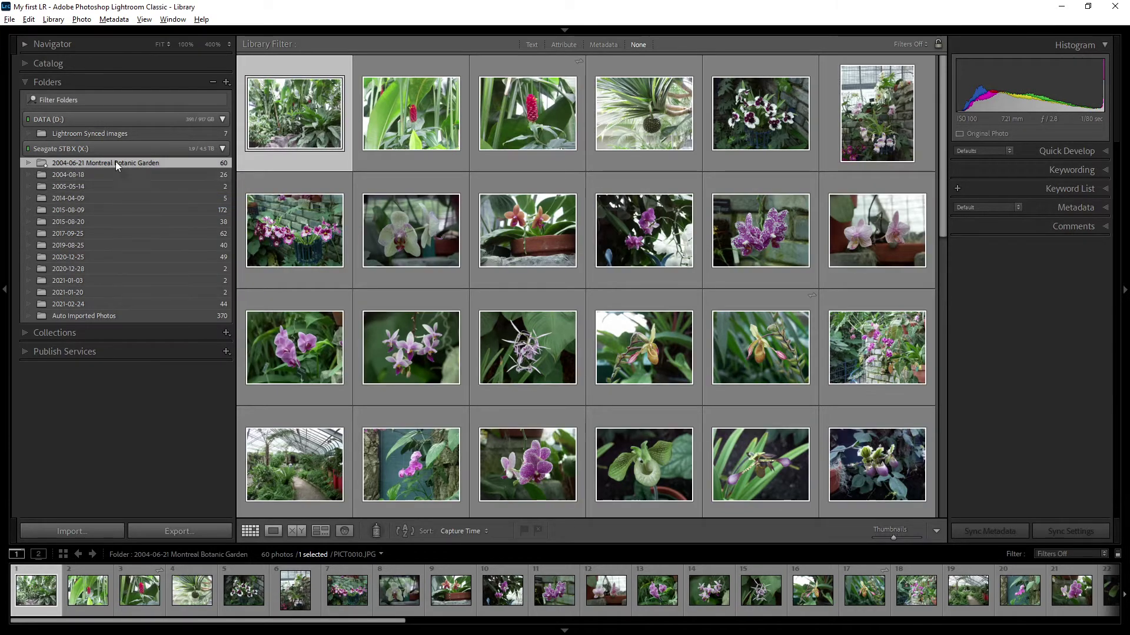
# Step: Mark the 2014-04-09 and 2019-08-25 folders as favorites
pyautogui.click(66, 199)
pyautogui.rightClick(66, 199)
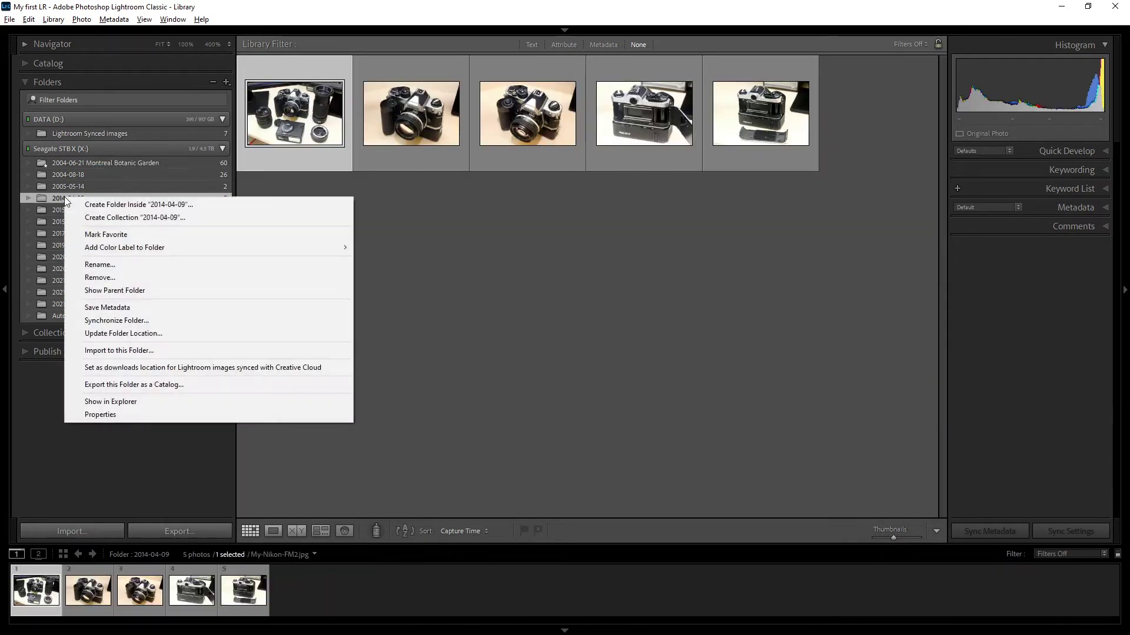
pyautogui.click(125, 236)
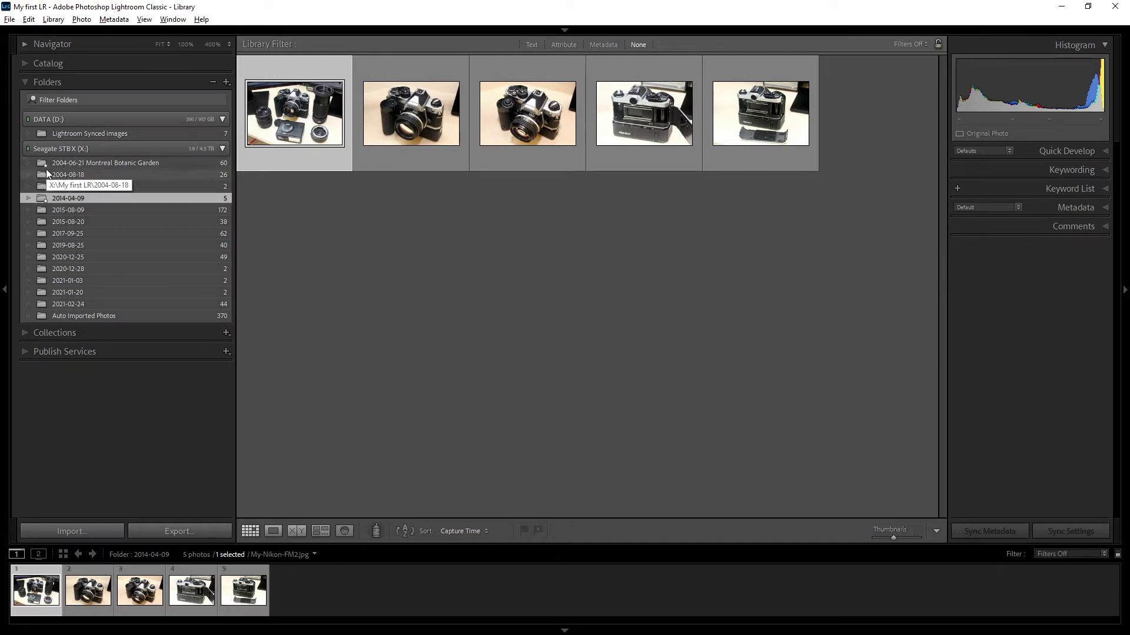
pyautogui.click(62, 245)
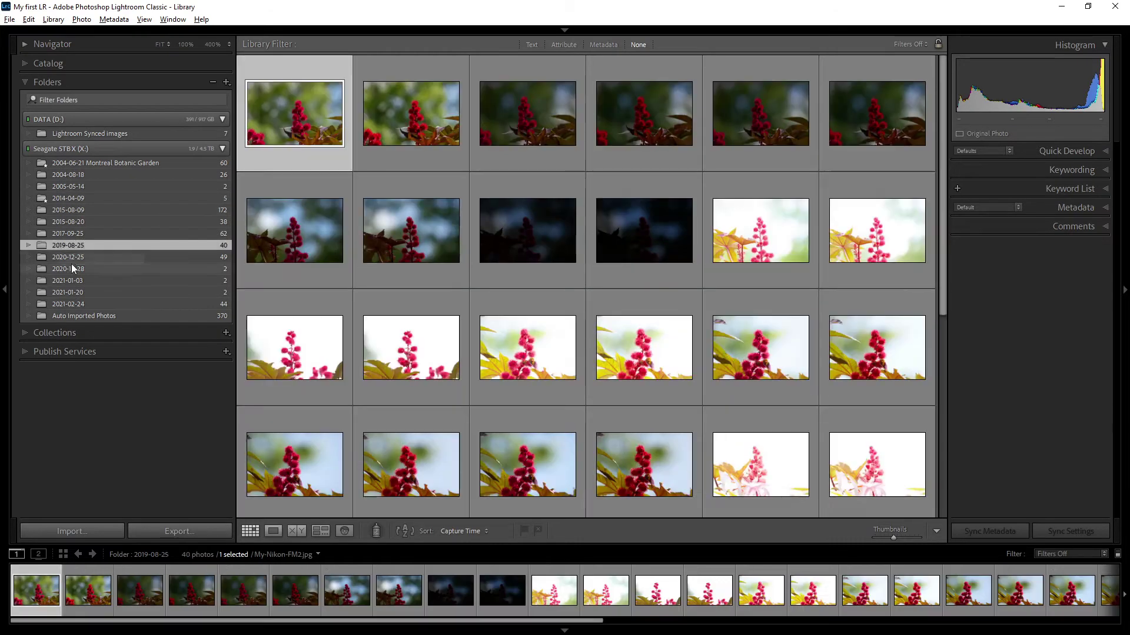
pyautogui.rightClick(66, 246)
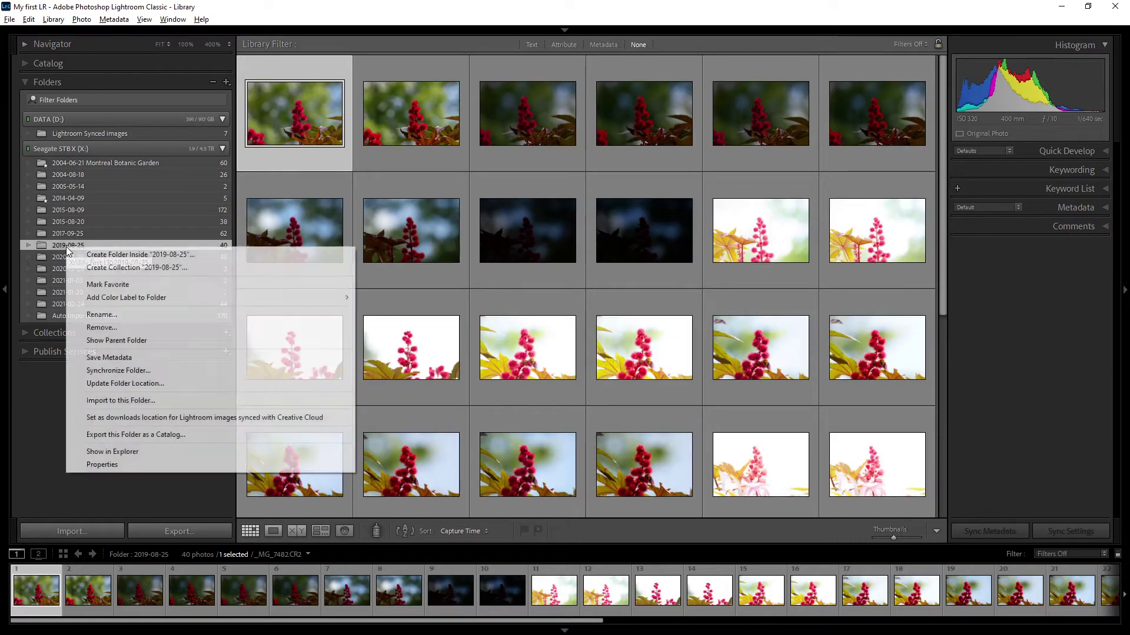
pyautogui.click(134, 290)
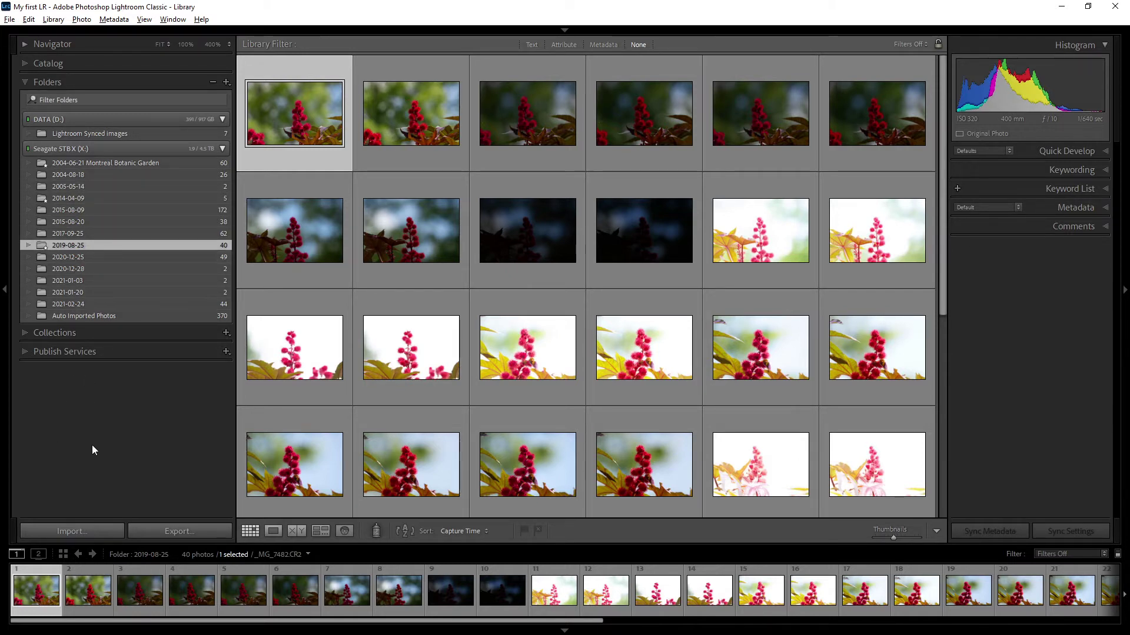
# Step: Remove the favorite mark from the 2014-04-09, 2004-06-21 Montreal Botanic Garden and 2019-08-25 folders
pyautogui.click(63, 165)
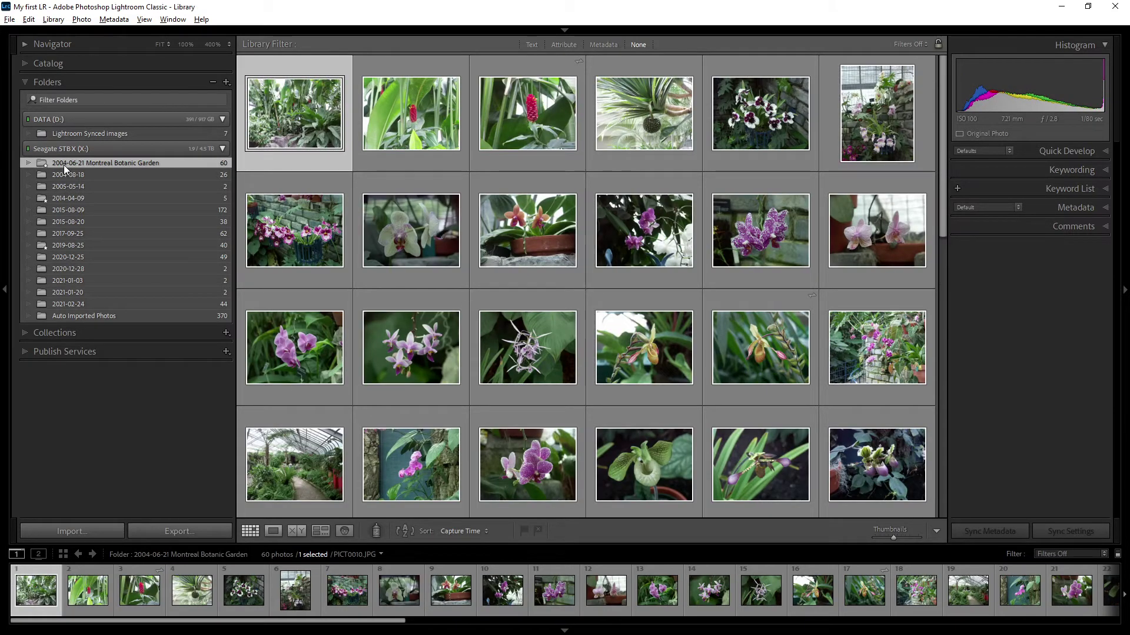
pyautogui.click(63, 198)
pyautogui.rightClick(64, 197)
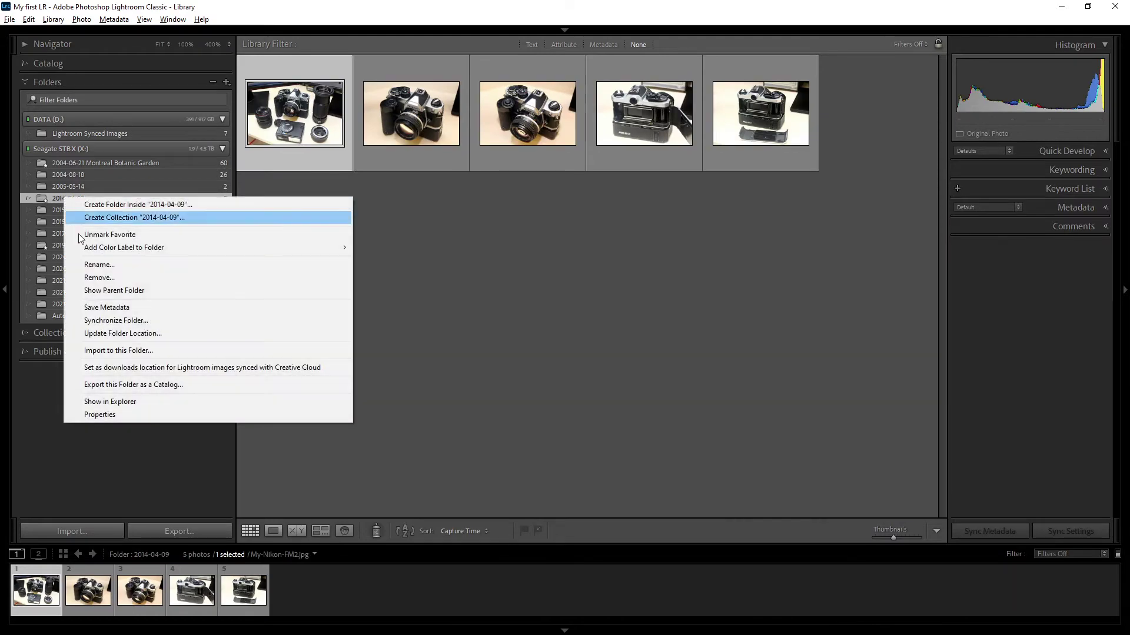
pyautogui.click(132, 237)
pyautogui.click(61, 162)
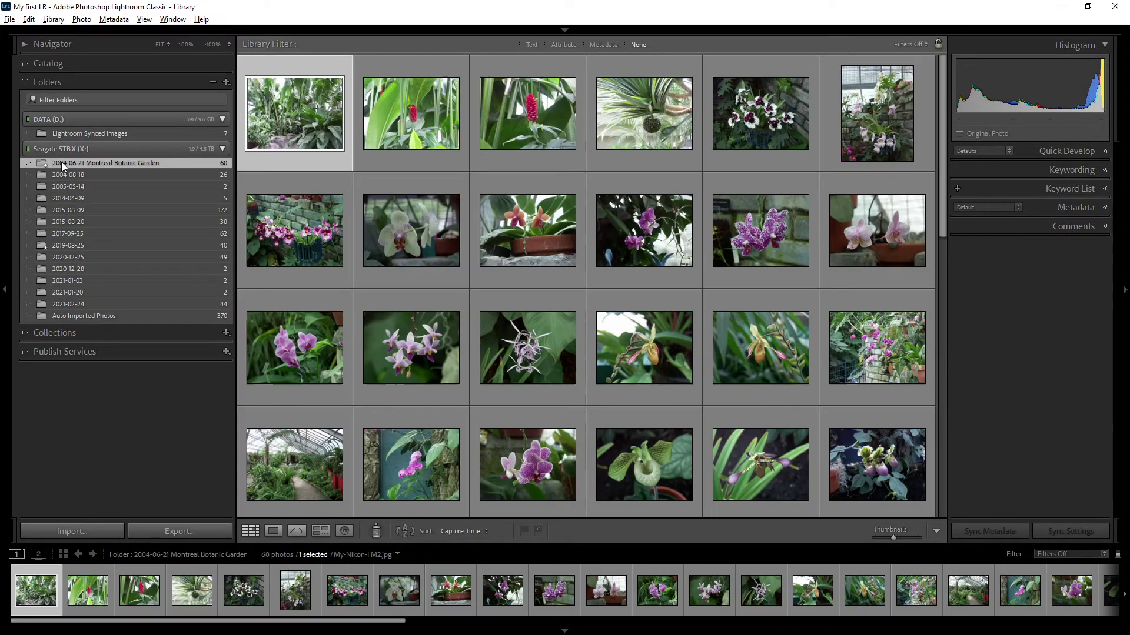
pyautogui.rightClick(62, 164)
pyautogui.click(108, 200)
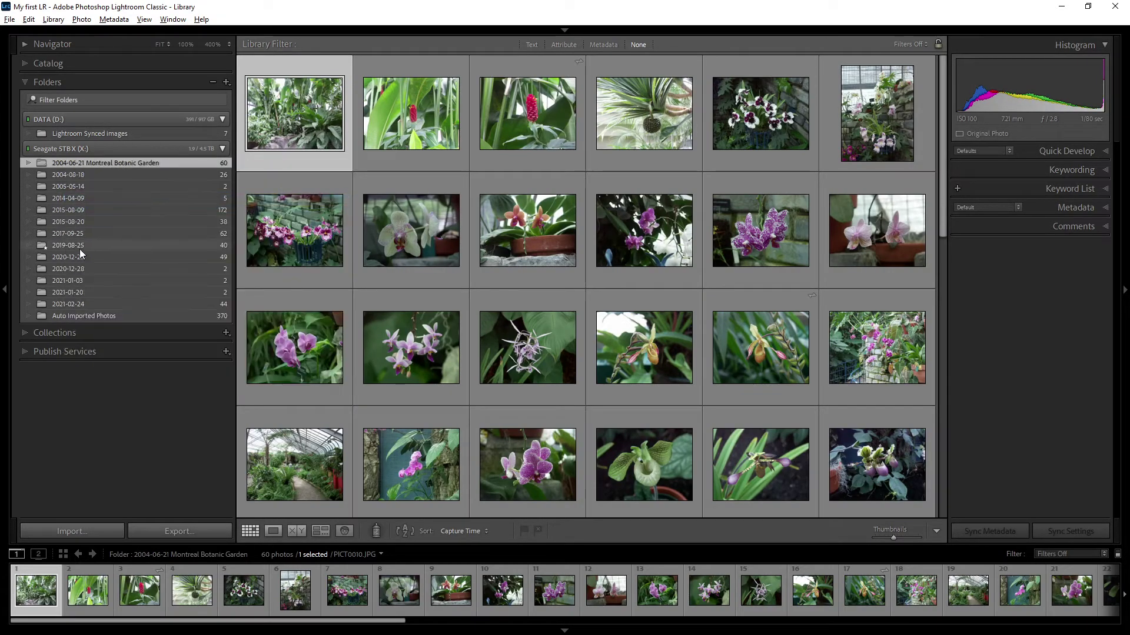
pyautogui.click(63, 245)
pyautogui.rightClick(64, 245)
pyautogui.click(136, 282)
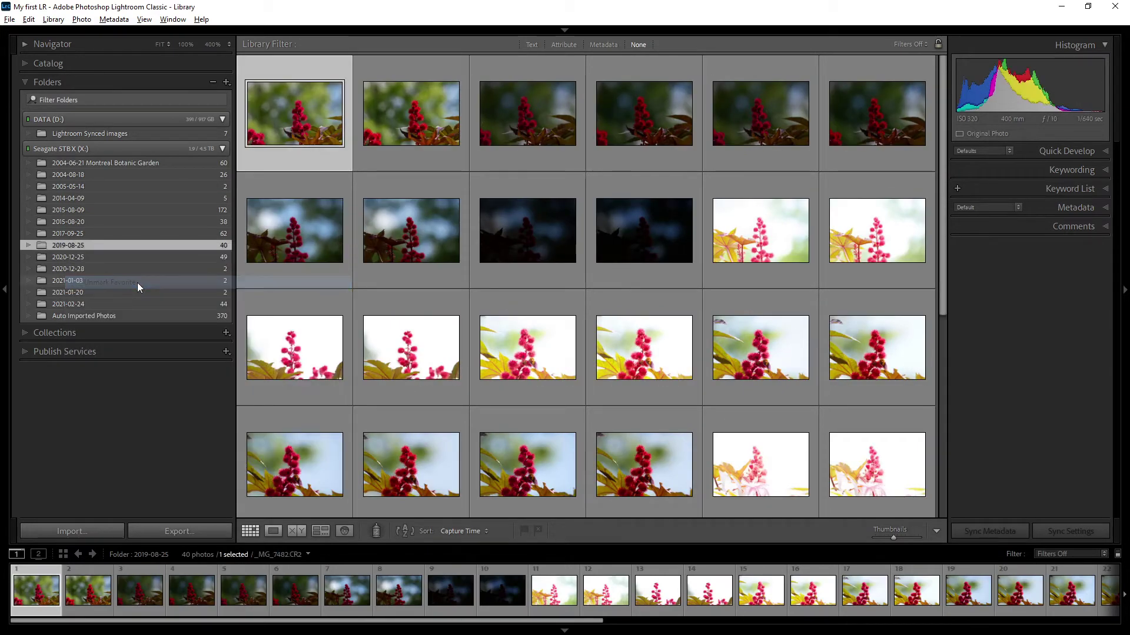
# Step: Add a yellow color label to the 2004-08-18 and 2015-08-20 folders and compare their photos
pyautogui.click(72, 186)
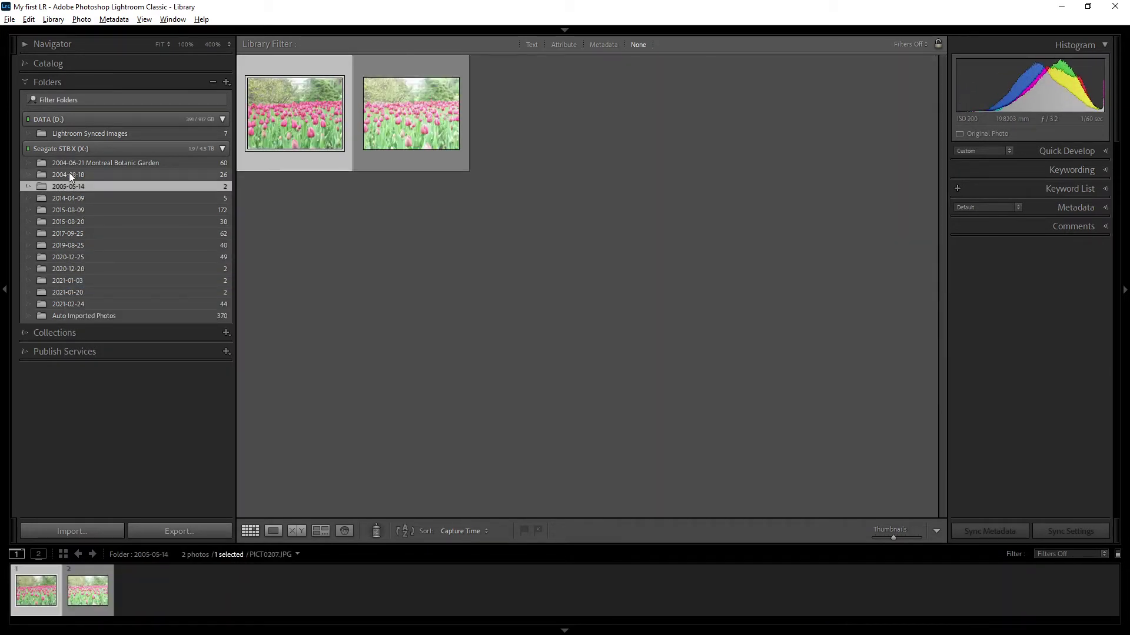
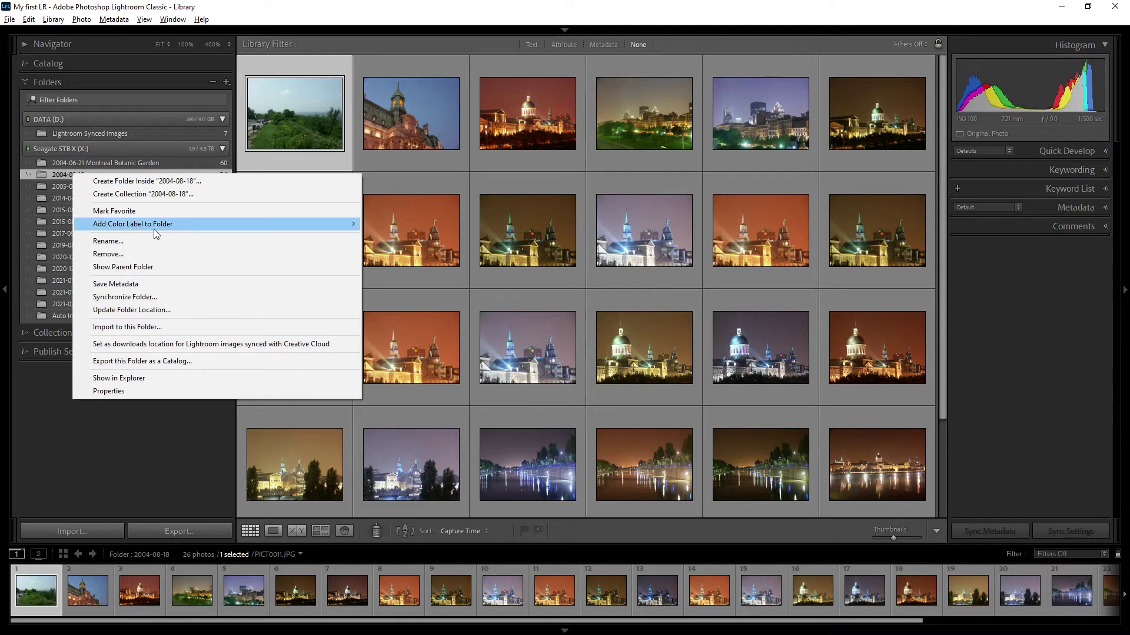
pyautogui.moveTo(341, 224)
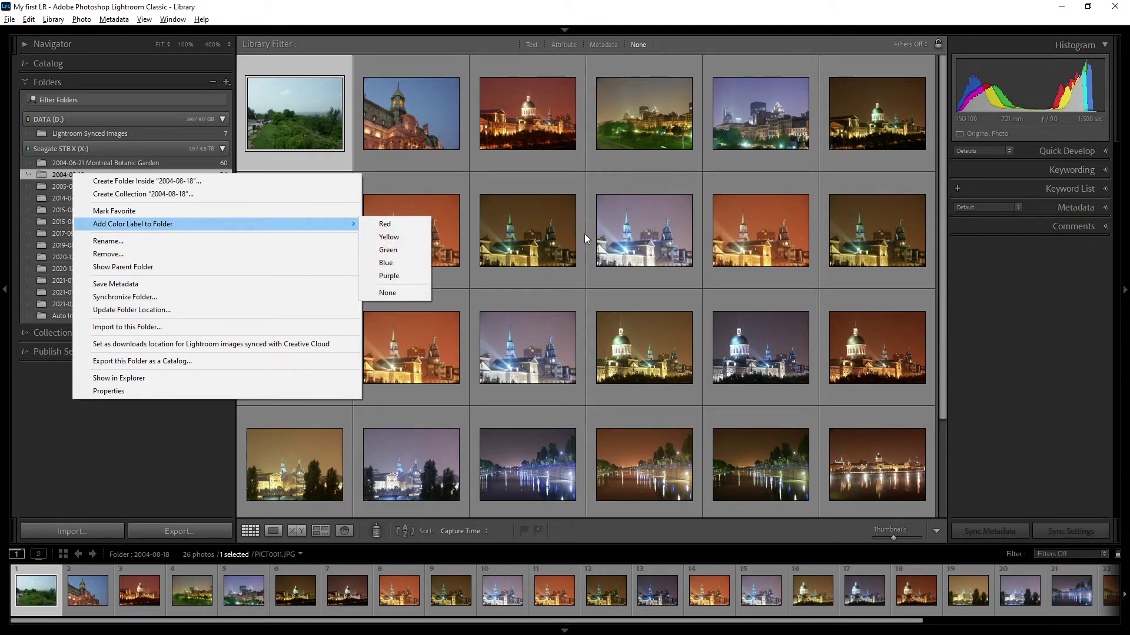
pyautogui.moveTo(124, 230)
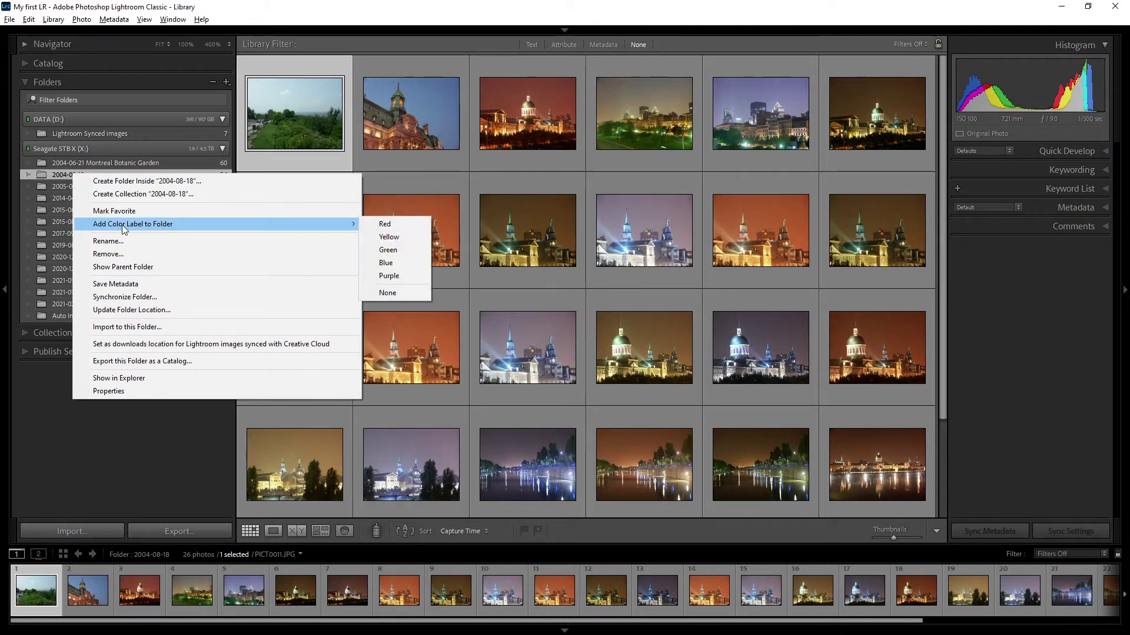
pyautogui.click(401, 237)
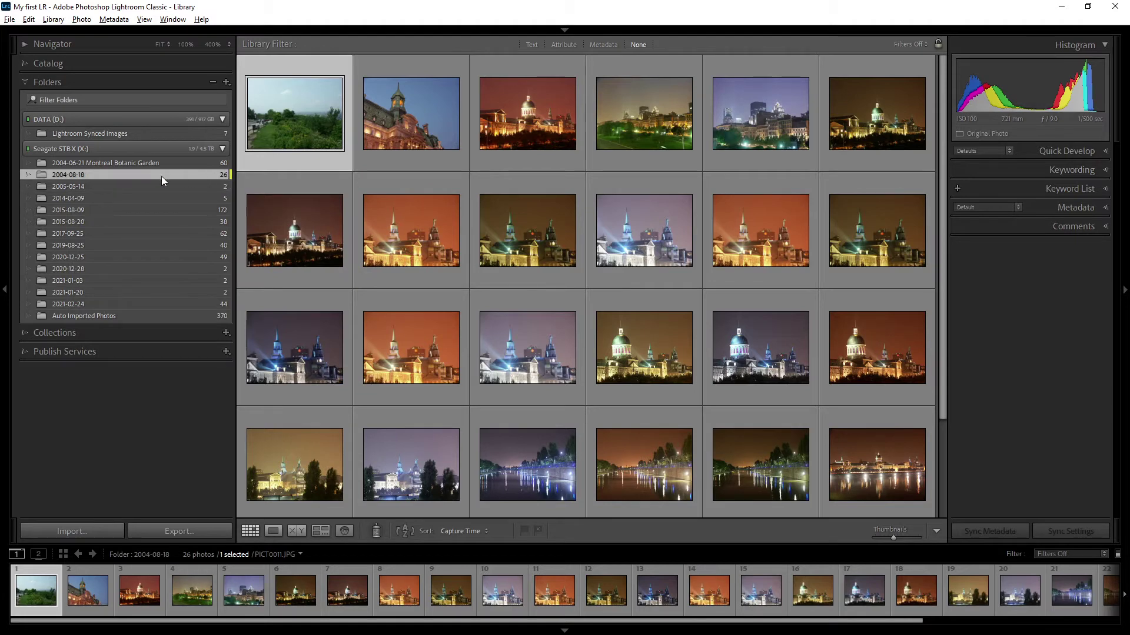
pyautogui.click(75, 221)
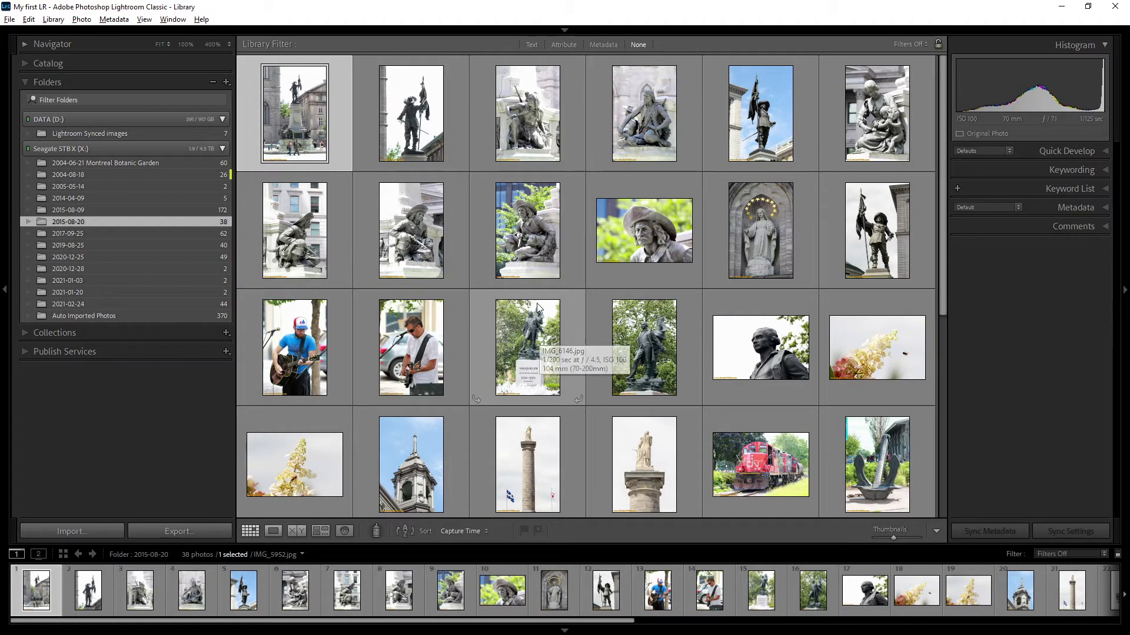
pyautogui.rightClick(77, 224)
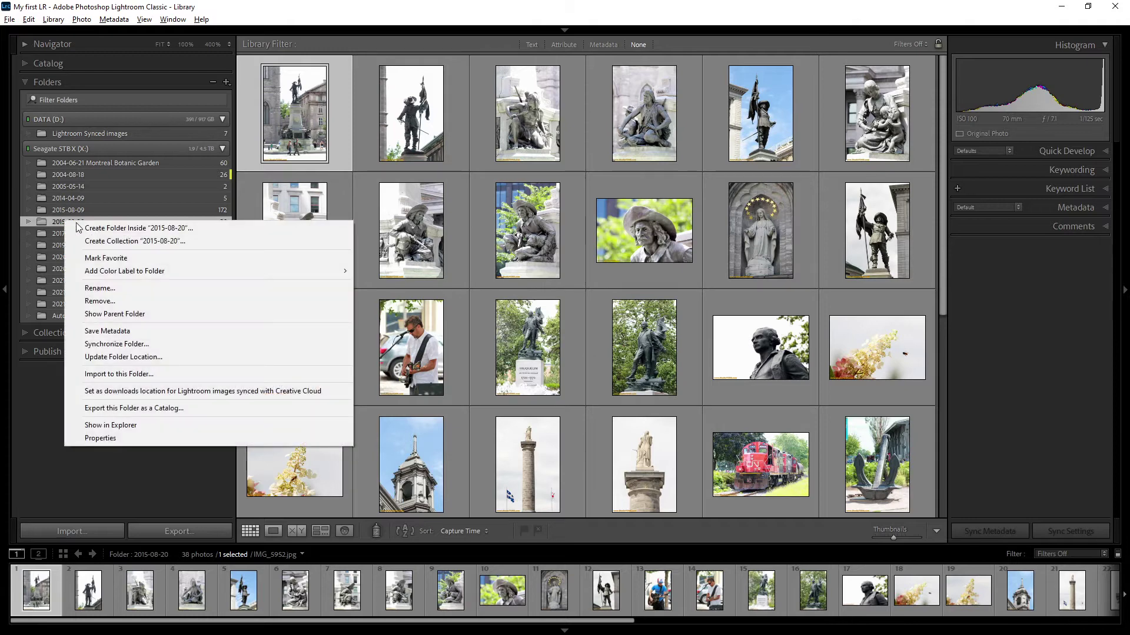
pyautogui.moveTo(254, 270)
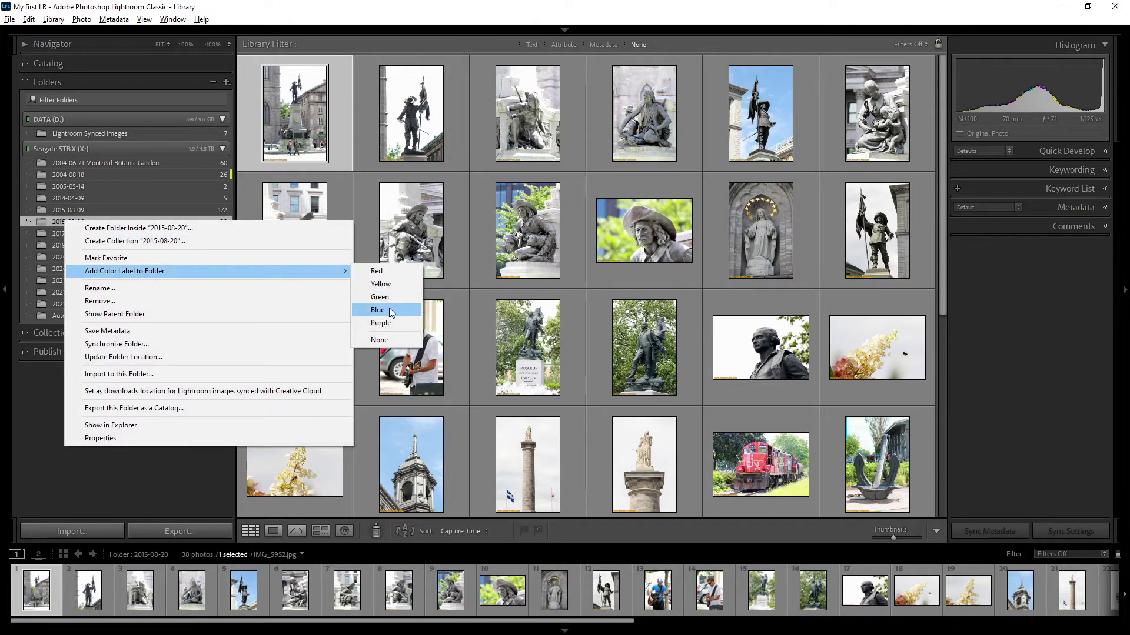
pyautogui.click(390, 284)
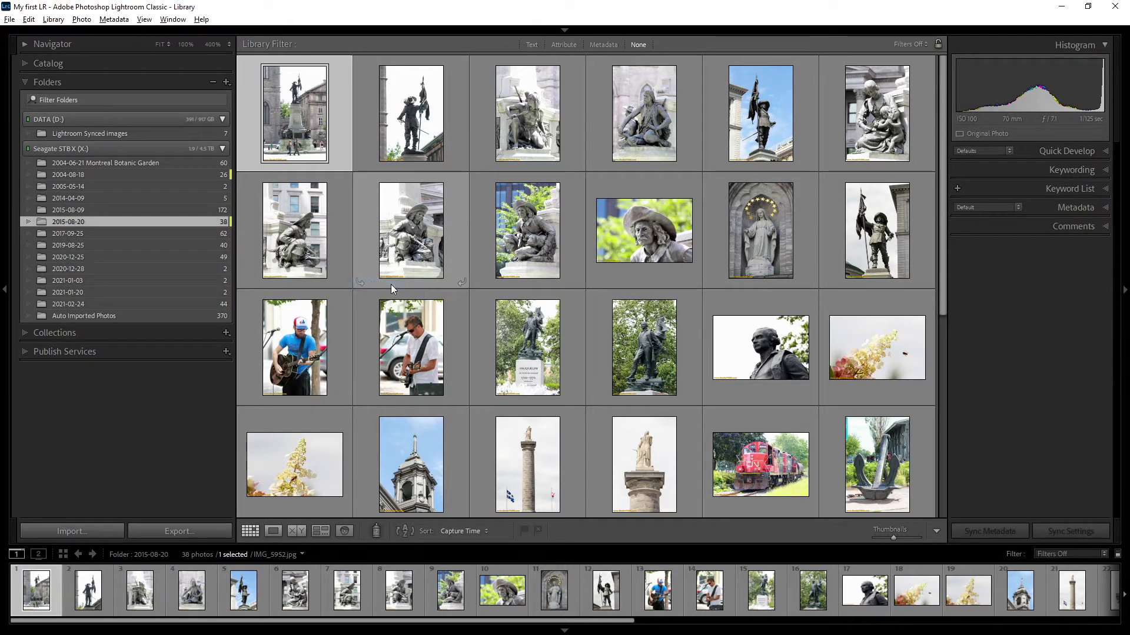
pyautogui.click(184, 174)
pyautogui.click(169, 221)
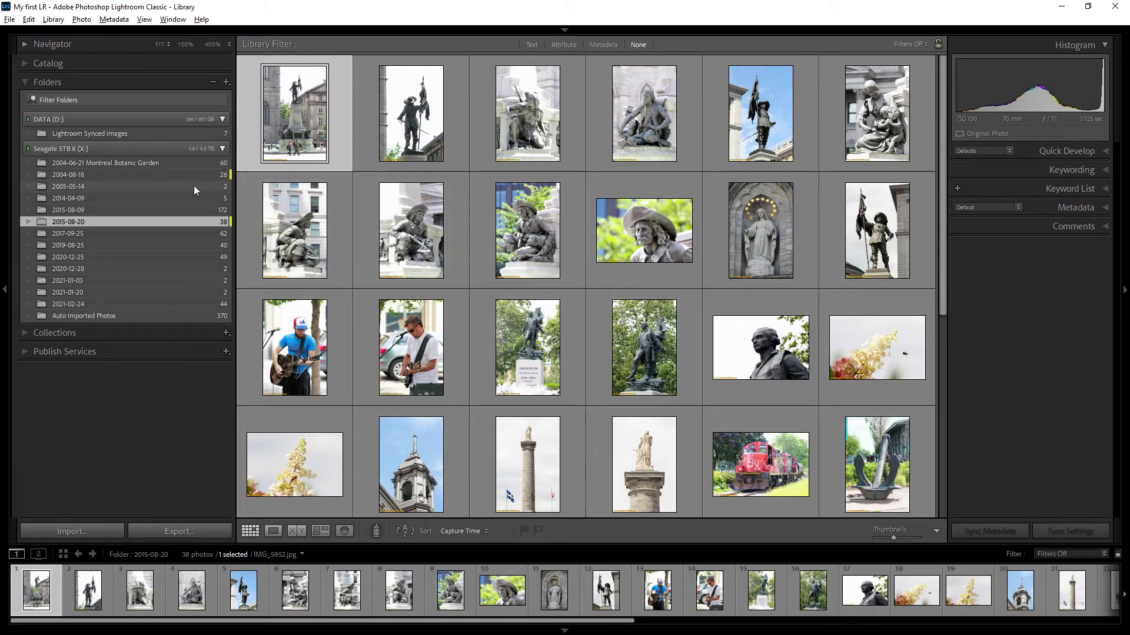
pyautogui.click(167, 174)
# Step: Add a red color label to the 2005-05-14 folder
pyautogui.click(173, 189)
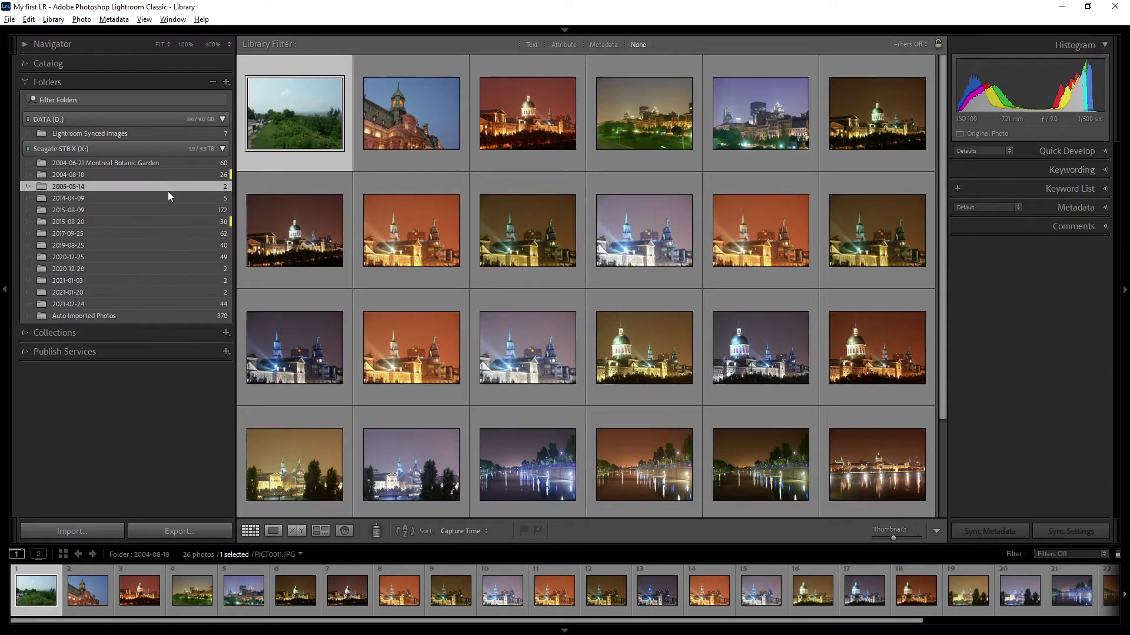
pyautogui.rightClick(171, 188)
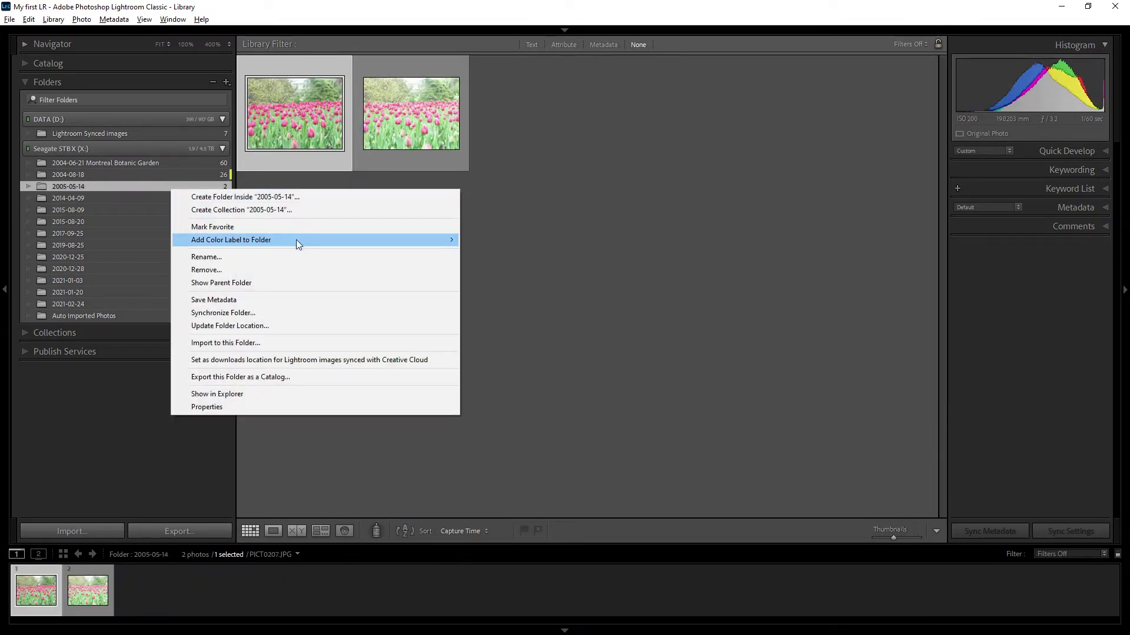
pyautogui.moveTo(297, 239)
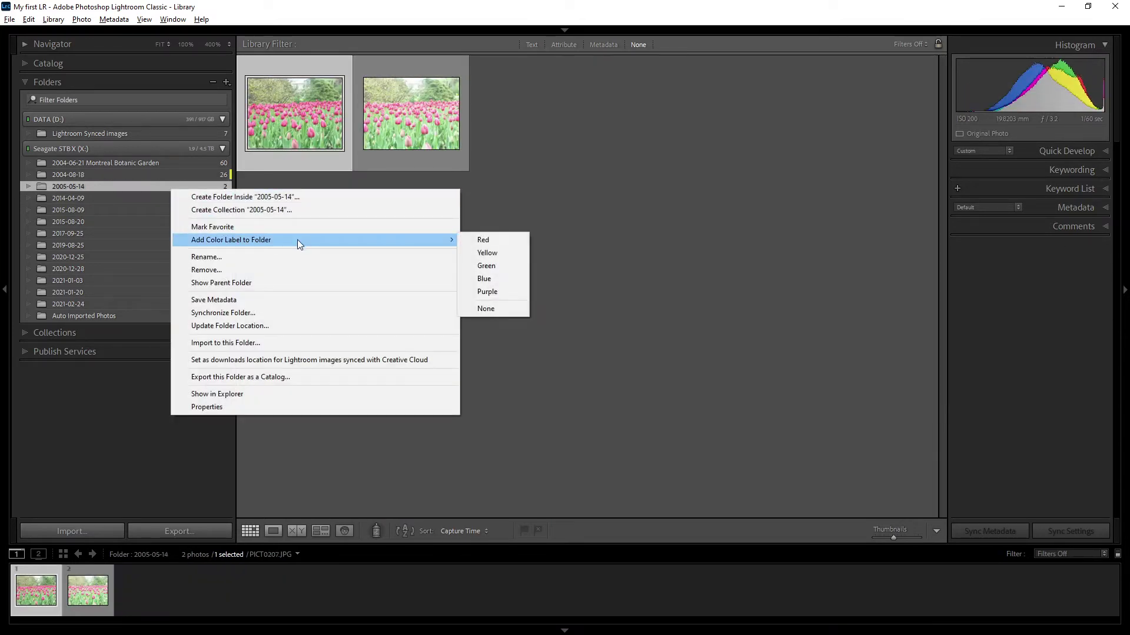
pyautogui.click(498, 239)
# Step: Set the color label of the 2005-05-14, 2004-08-18 and 2015-08-20 folders to None
pyautogui.rightClick(148, 184)
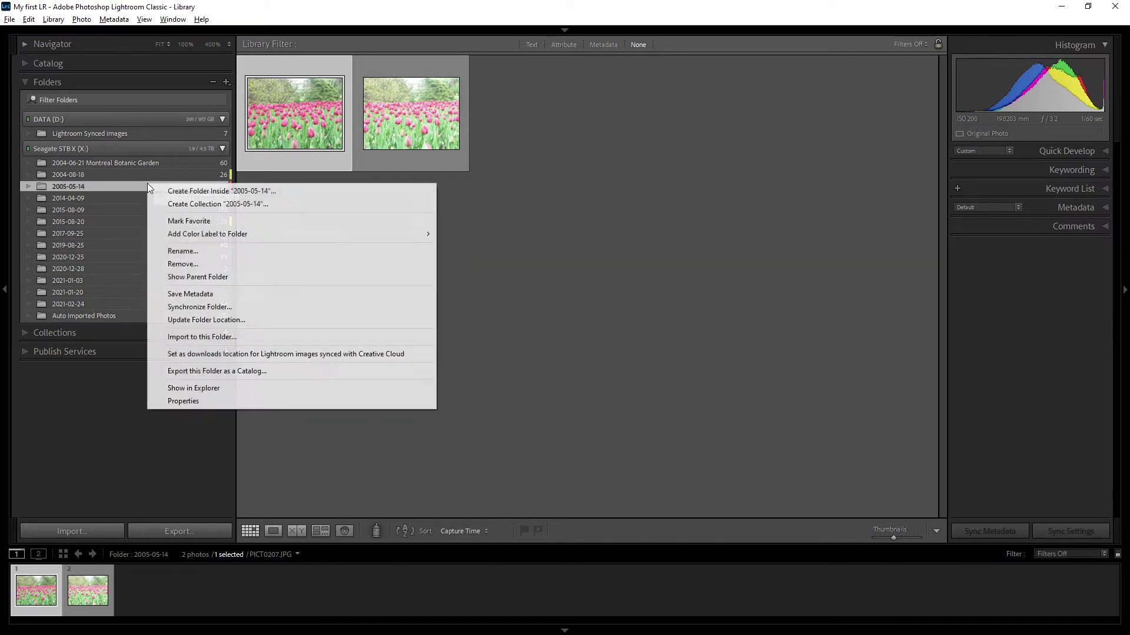
pyautogui.moveTo(235, 234)
pyautogui.click(478, 303)
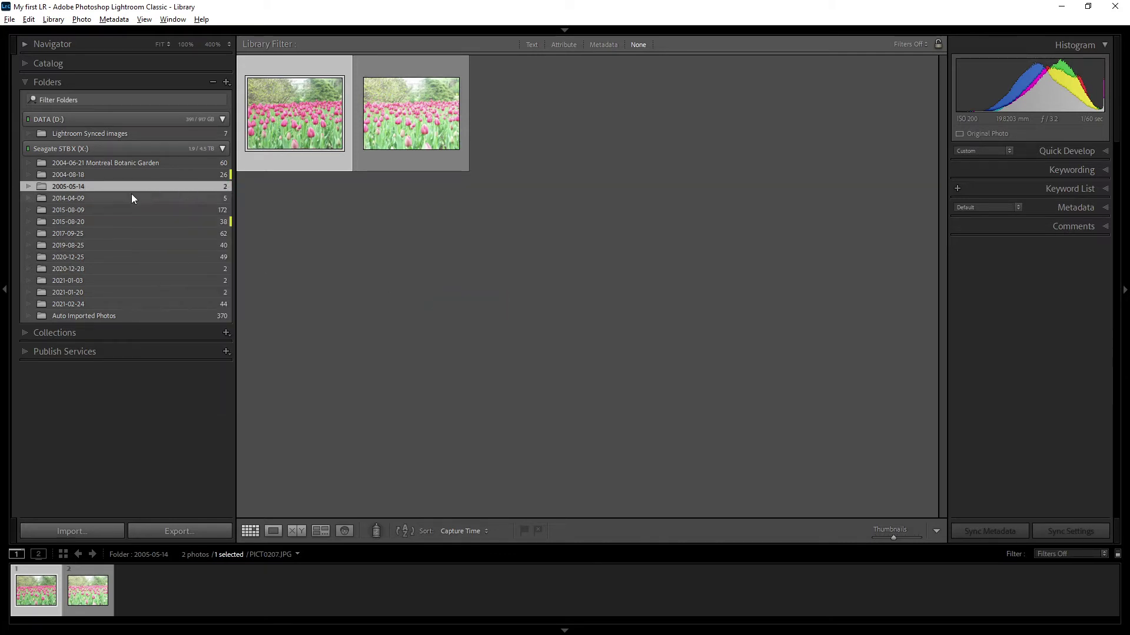
pyautogui.click(108, 175)
pyautogui.rightClick(108, 175)
pyautogui.moveTo(253, 224)
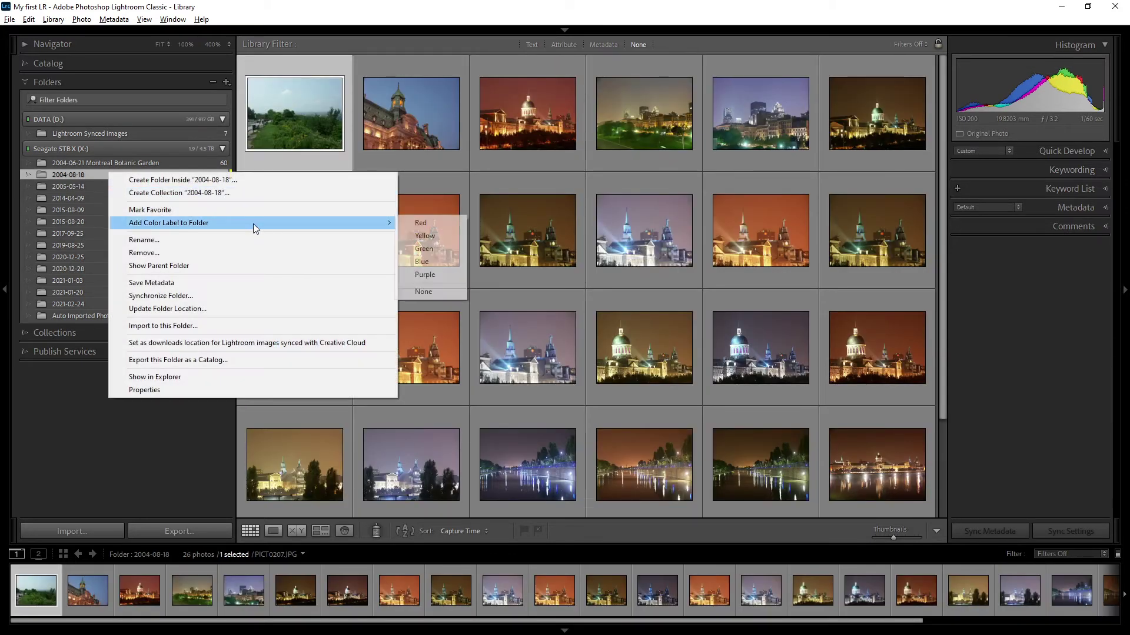
pyautogui.click(426, 292)
pyautogui.click(158, 221)
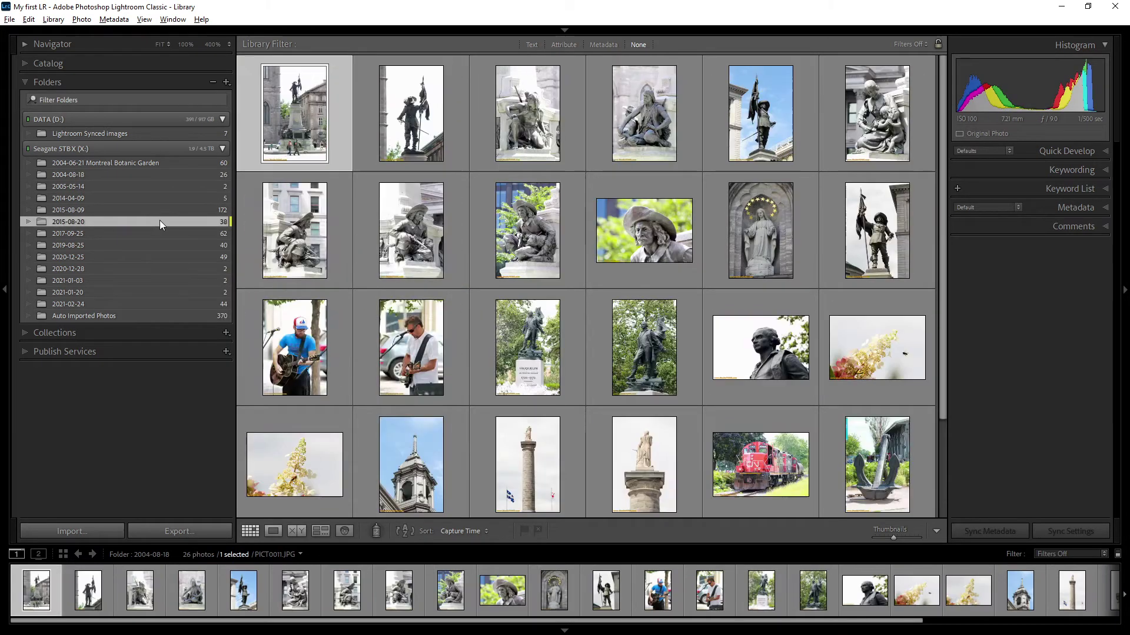
pyautogui.rightClick(160, 221)
pyautogui.moveTo(306, 272)
pyautogui.click(480, 337)
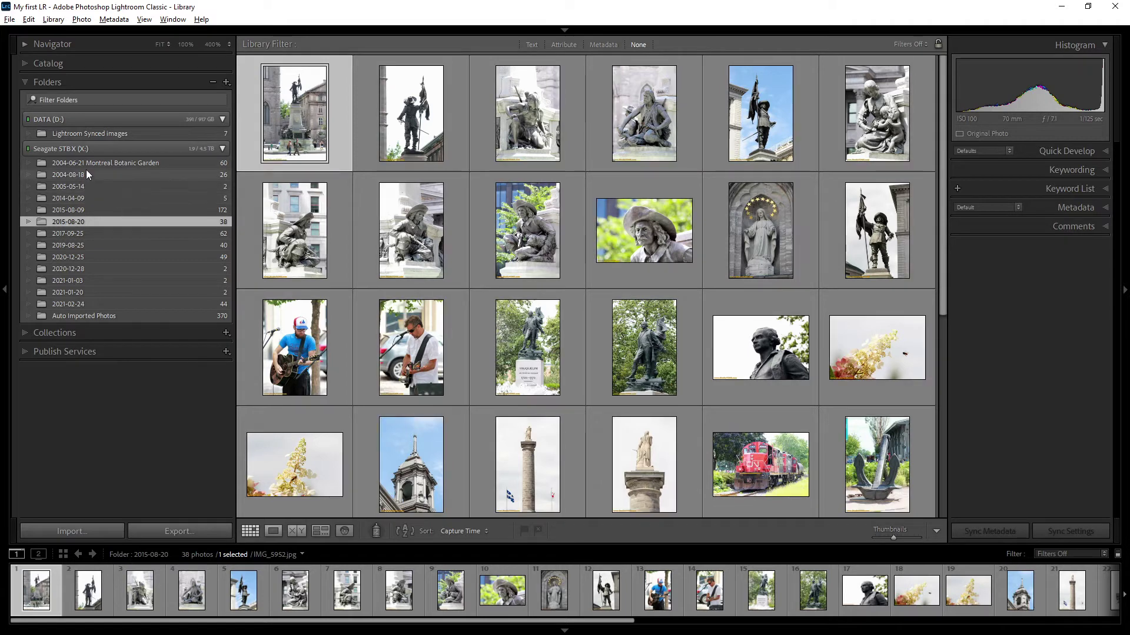
# Step: Look at the favorite and color label options for the 2004-06-21 Montreal Botanic Garden folder
pyautogui.click(115, 163)
pyautogui.rightClick(114, 161)
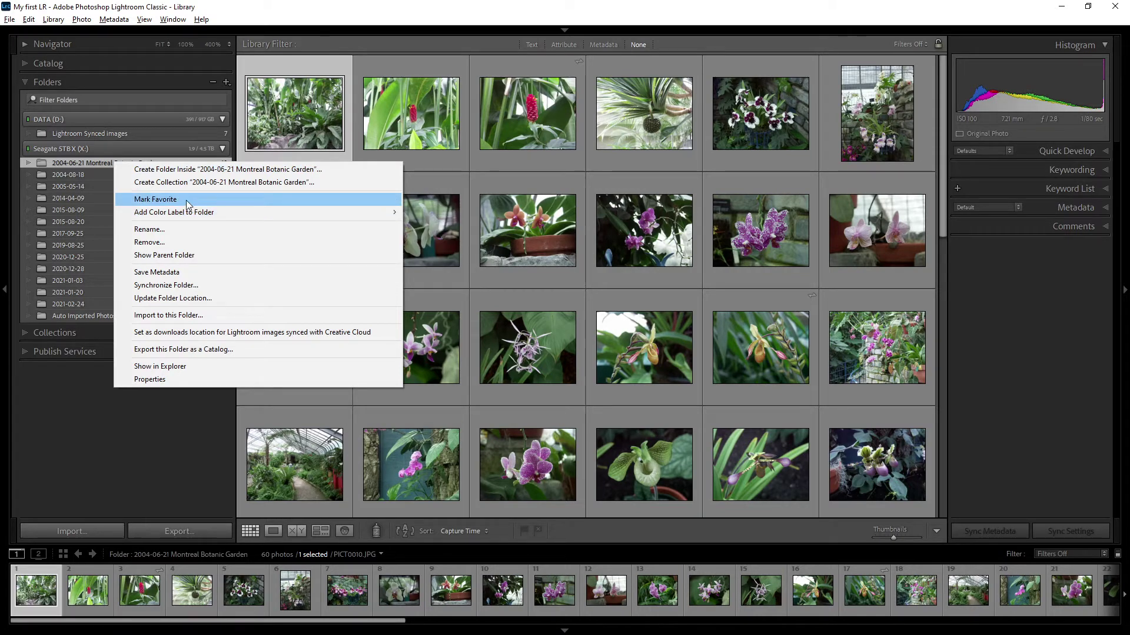
pyautogui.moveTo(239, 212)
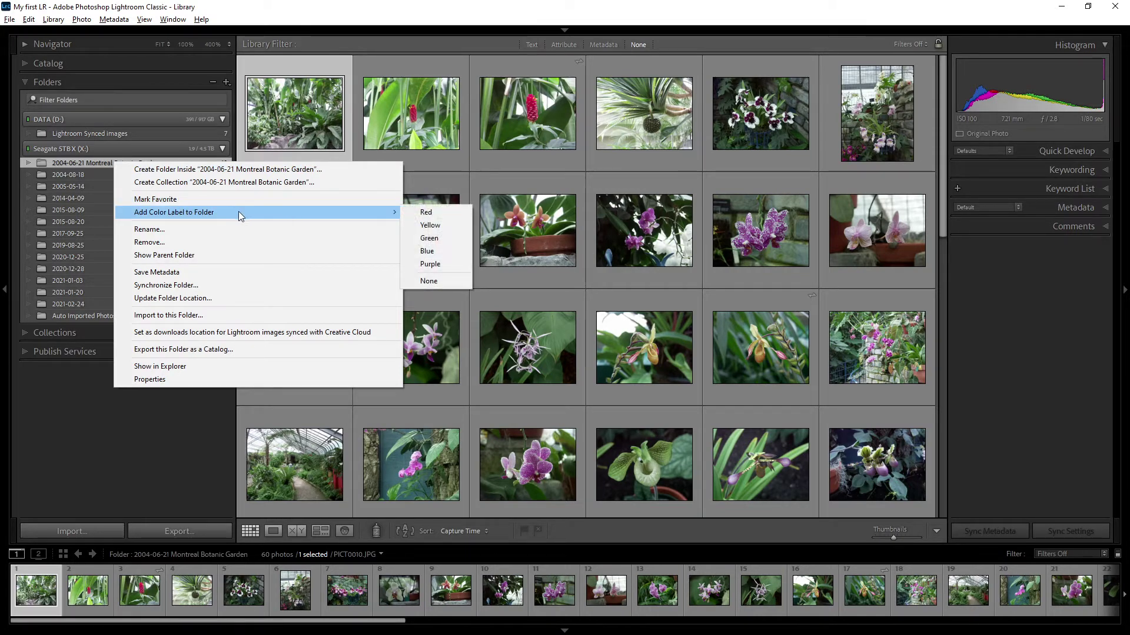
pyautogui.click(89, 222)
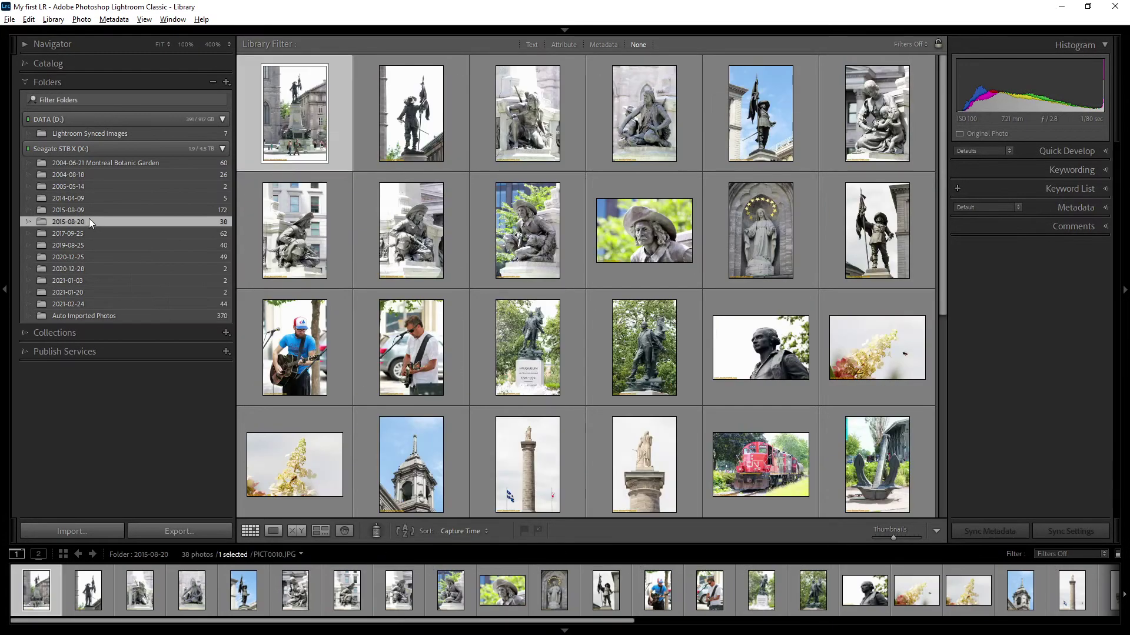
# Step: Look at the Show Parent Folder option for 2005-05-14 and check the parent folder My first LR on disk in File Explorer
pyautogui.click(85, 185)
pyautogui.rightClick(85, 185)
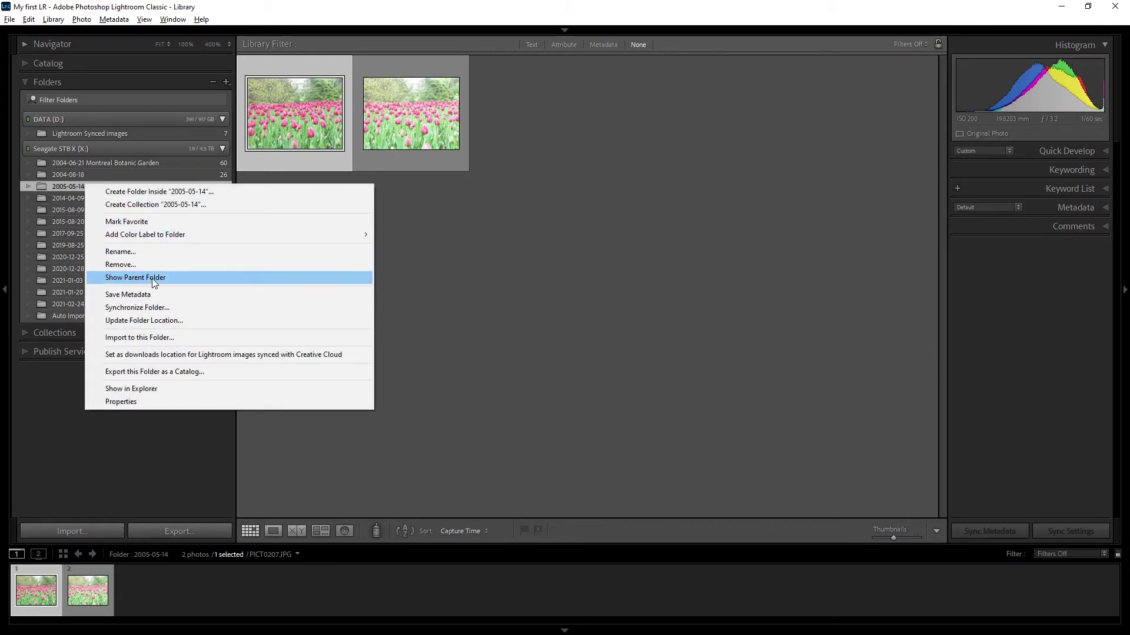
pyautogui.click(61, 189)
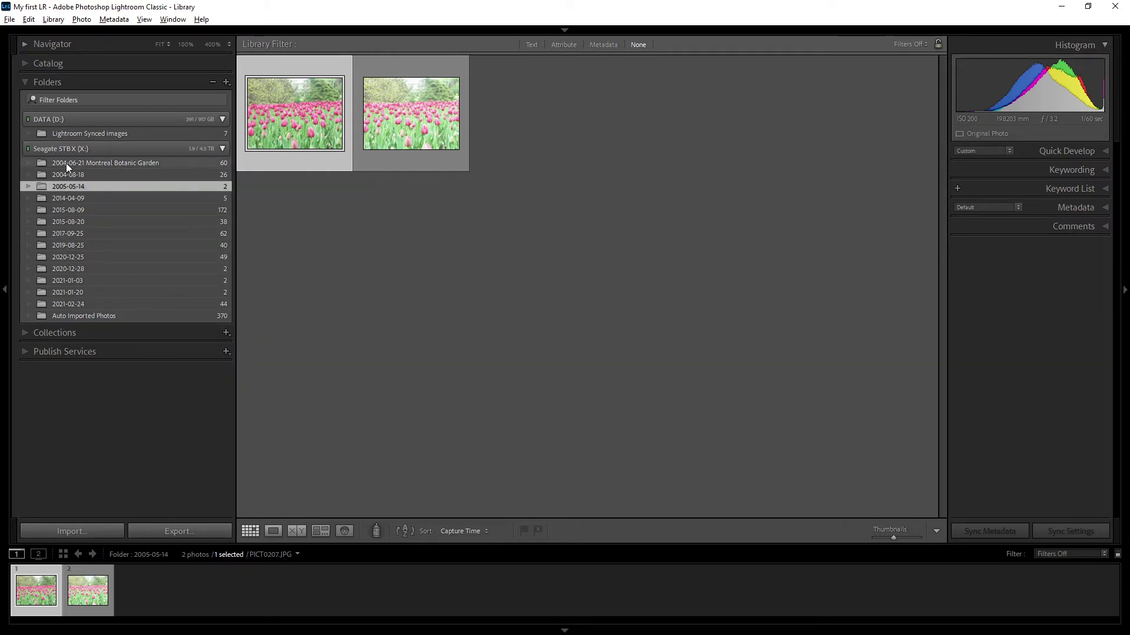
pyautogui.hotkey('alt', 'Tab')
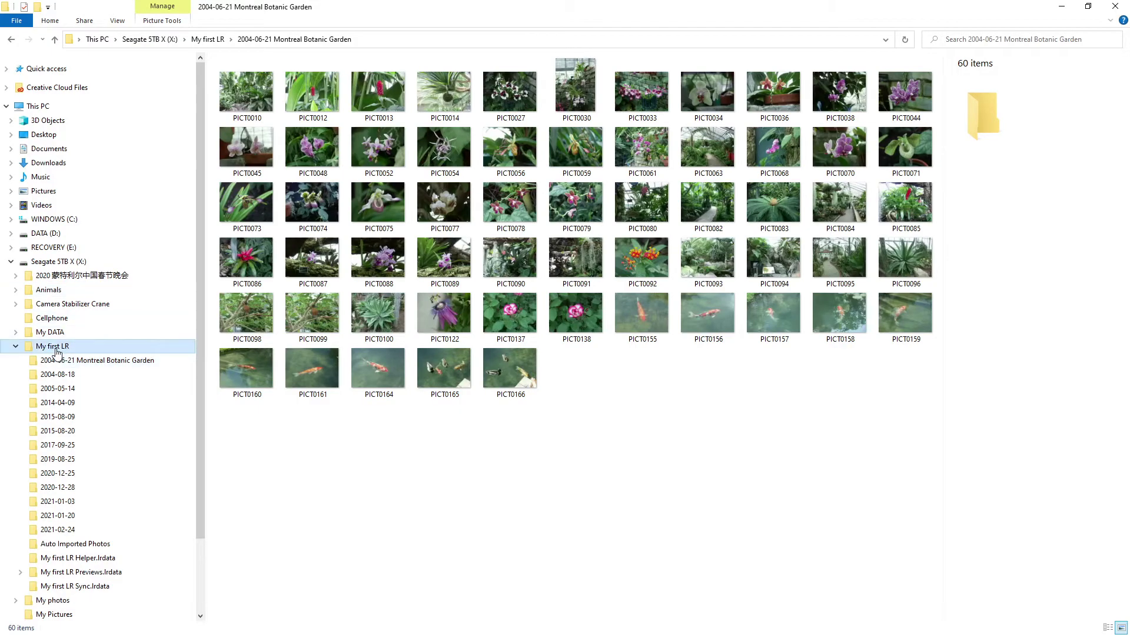
pyautogui.click(71, 346)
pyautogui.moveTo(218, 83); pyautogui.dragTo(274, 222)
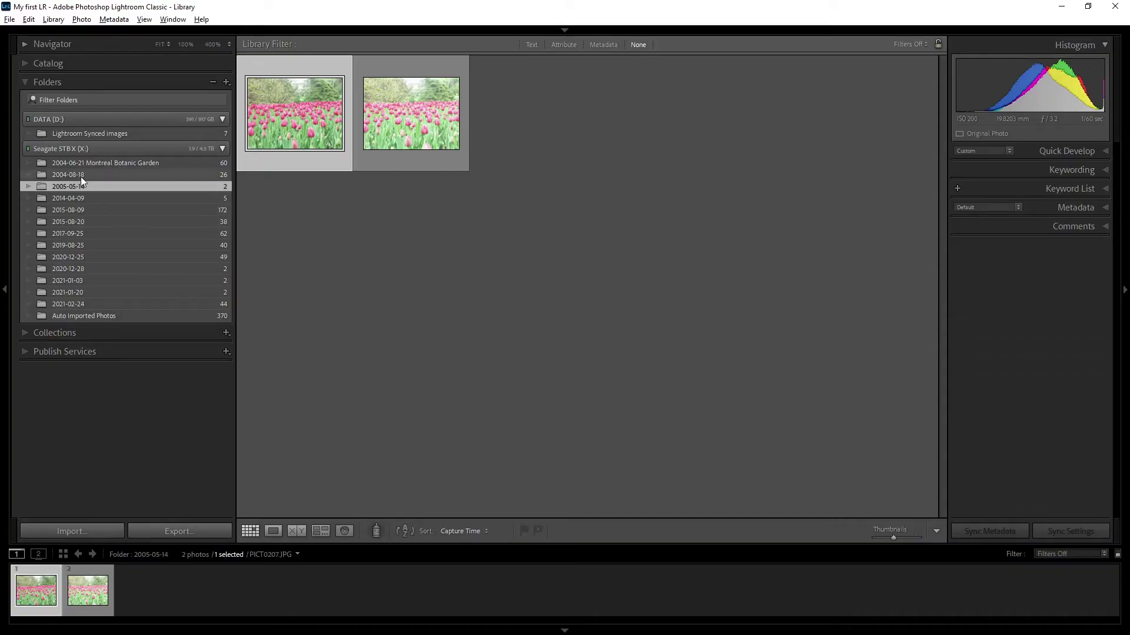
# Step: Show the parent folder of 2005-05-14, then collapse and expand My first LR to view its subfolders
pyautogui.rightClick(66, 187)
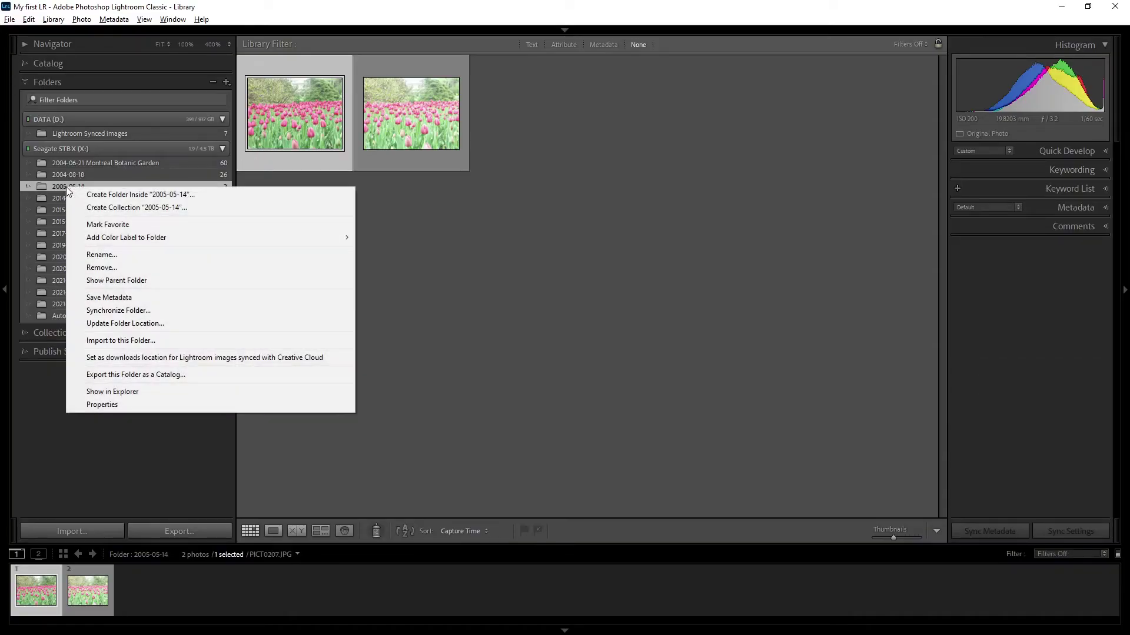
pyautogui.click(122, 280)
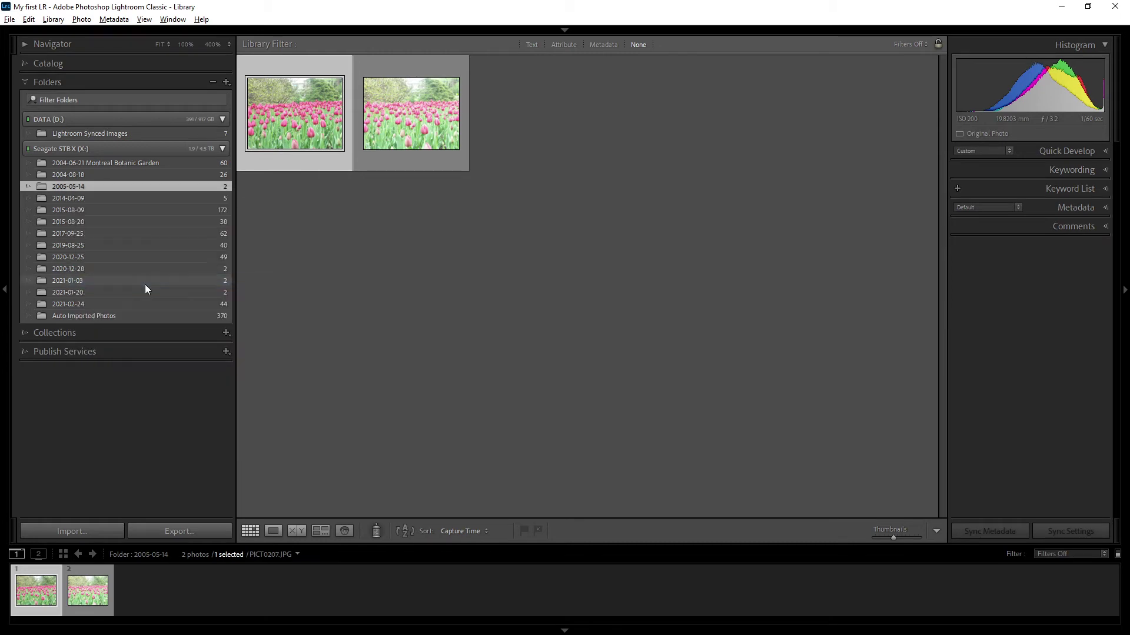
pyautogui.click(66, 163)
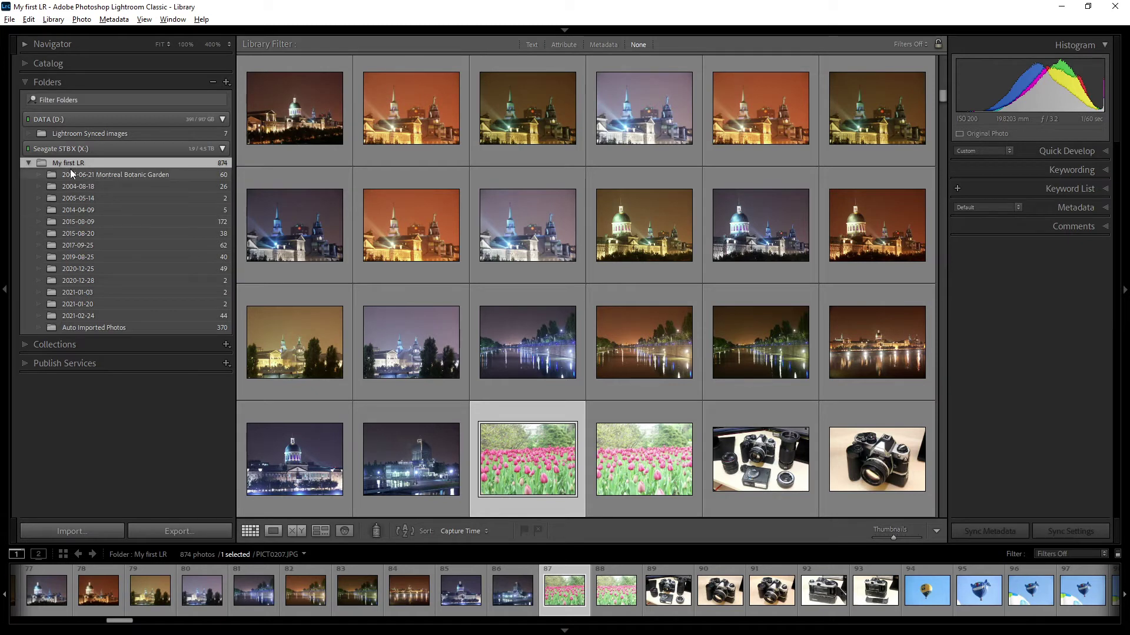
pyautogui.click(28, 163)
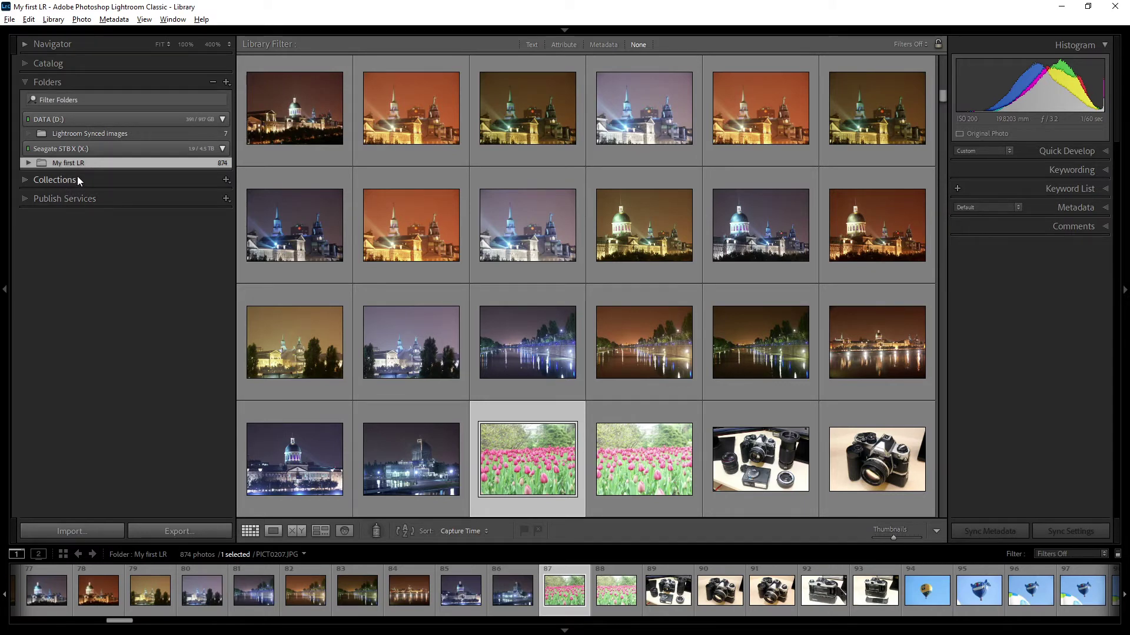
pyautogui.click(28, 163)
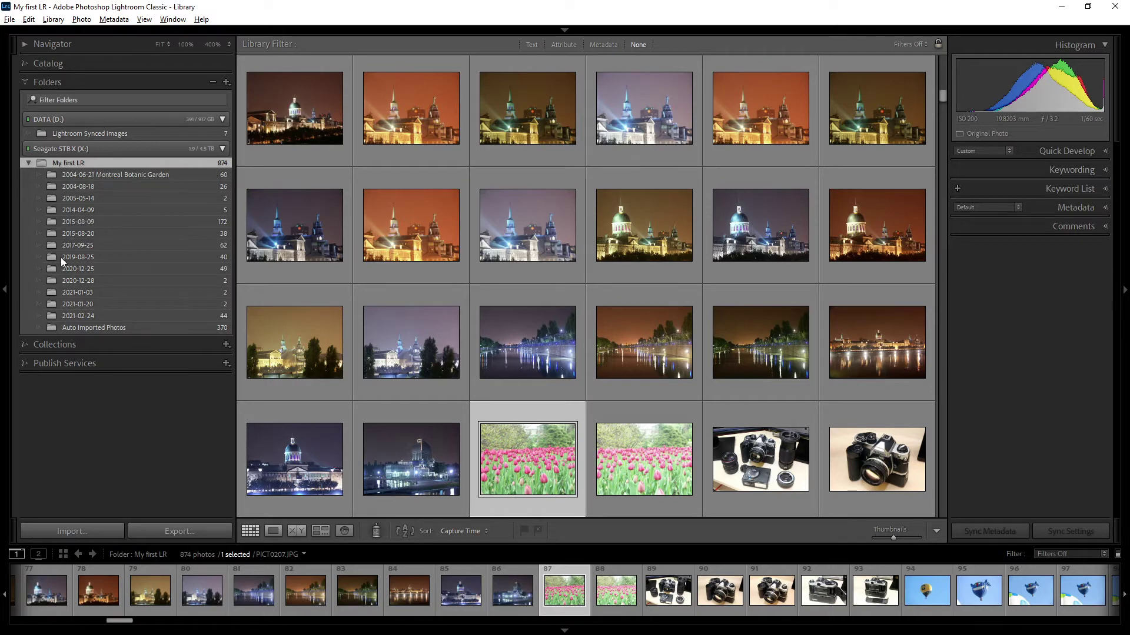
# Step: Hide the My first LR parent folder so that only its dated subfolders are listed
pyautogui.rightClick(72, 166)
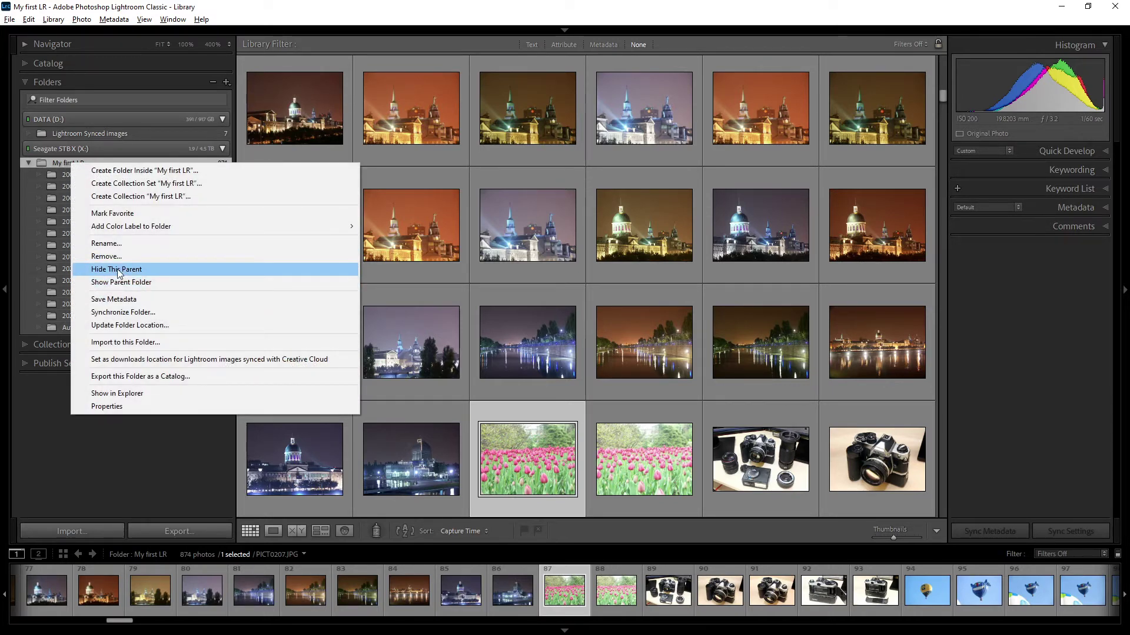
pyautogui.click(140, 270)
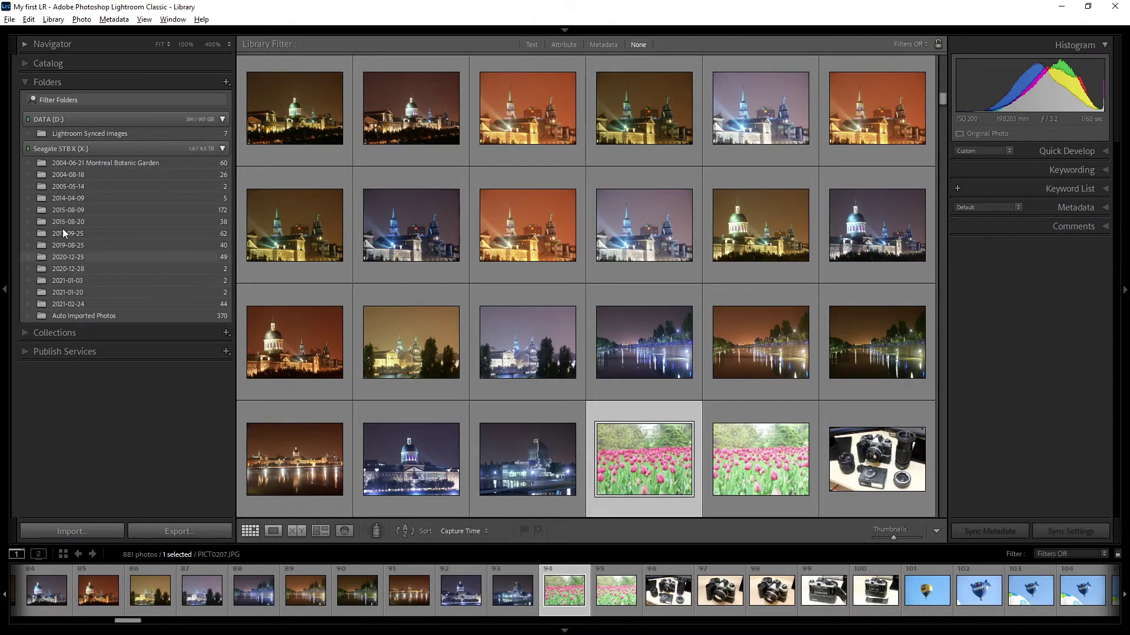
# Step: Open the 2014-04-09 folder and display the metadata of the photo Nikon-FM2-3.jpg
pyautogui.click(62, 198)
pyautogui.rightClick(61, 199)
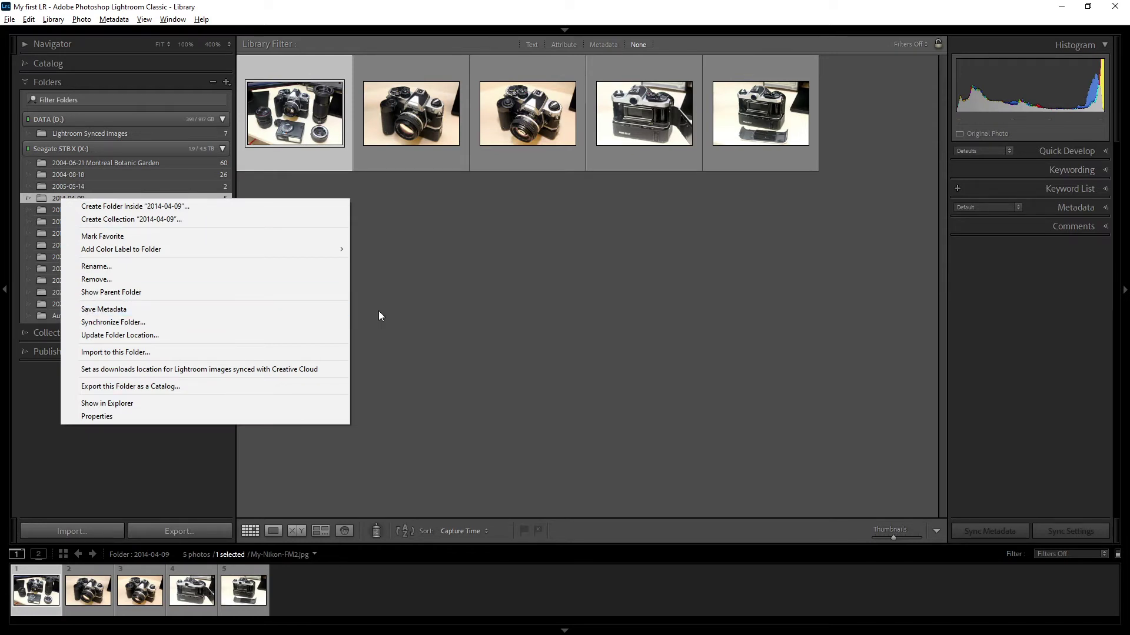
pyautogui.click(496, 301)
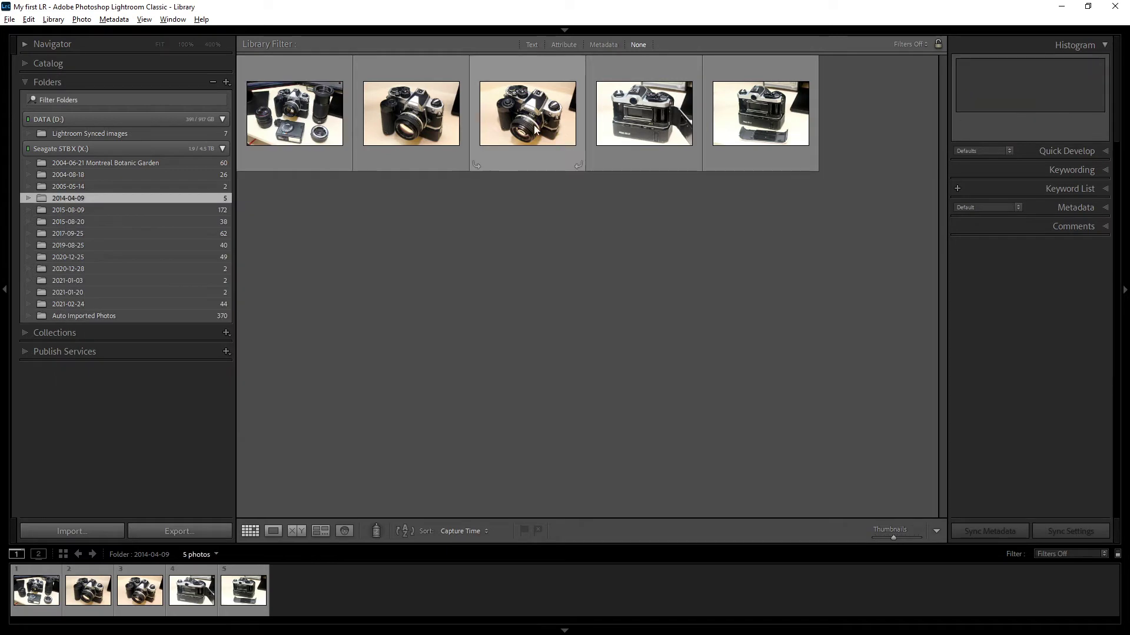
pyautogui.click(559, 138)
pyautogui.click(643, 129)
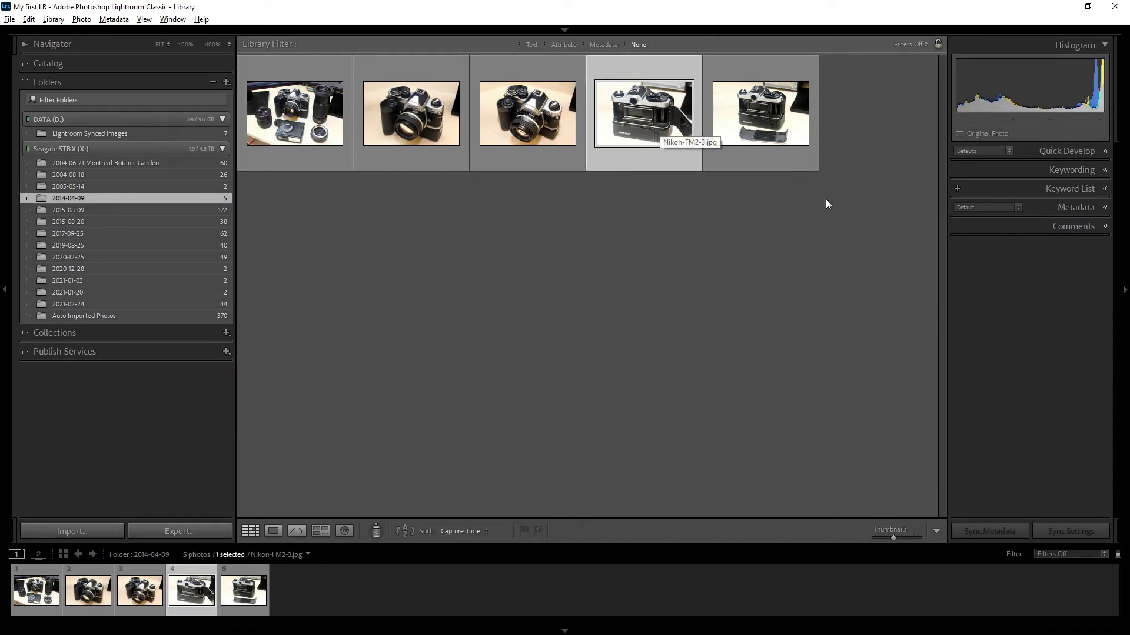
pyautogui.click(1046, 206)
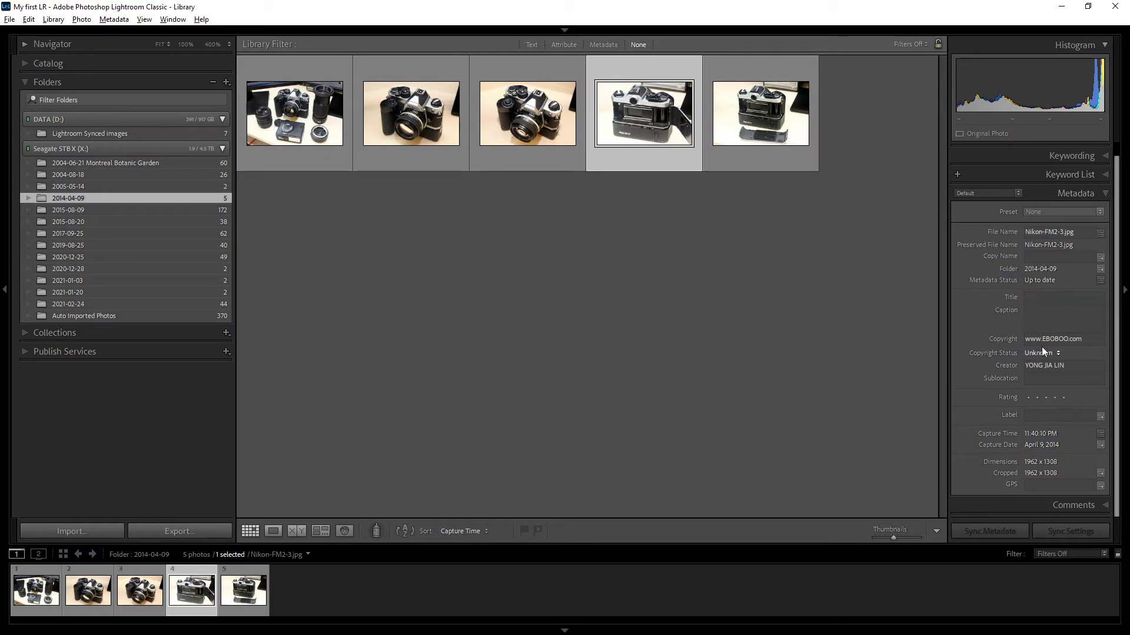
# Step: Examine the Copyright, Creator, Caption and Title metadata fields of Nikon-FM2-3.jpg
pyautogui.click(1063, 337)
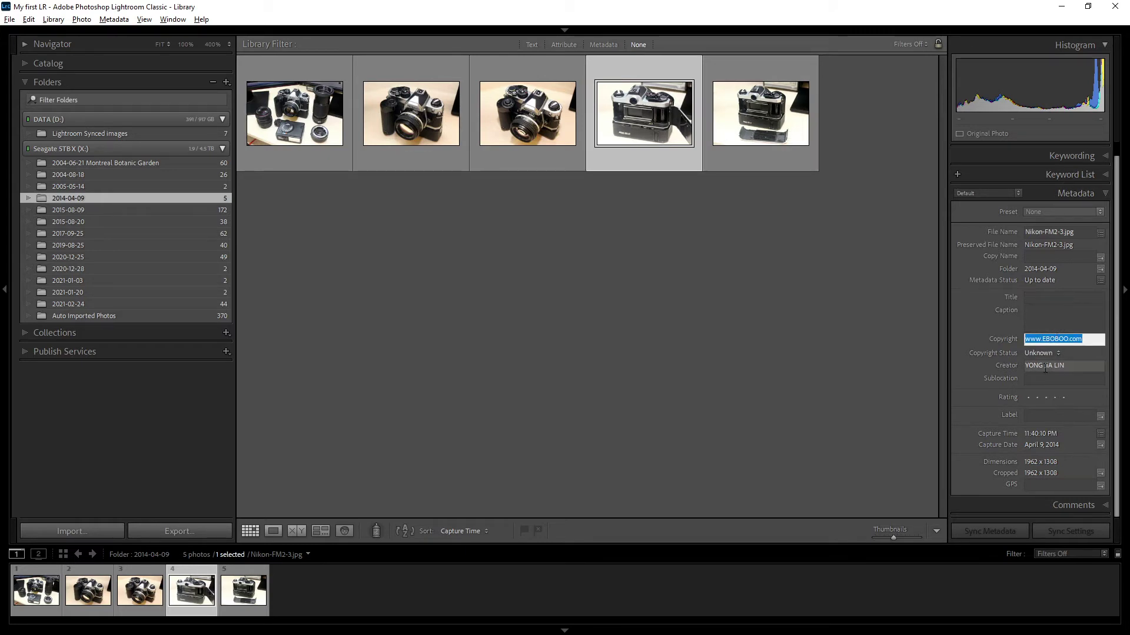
pyautogui.click(1045, 366)
pyautogui.click(1037, 319)
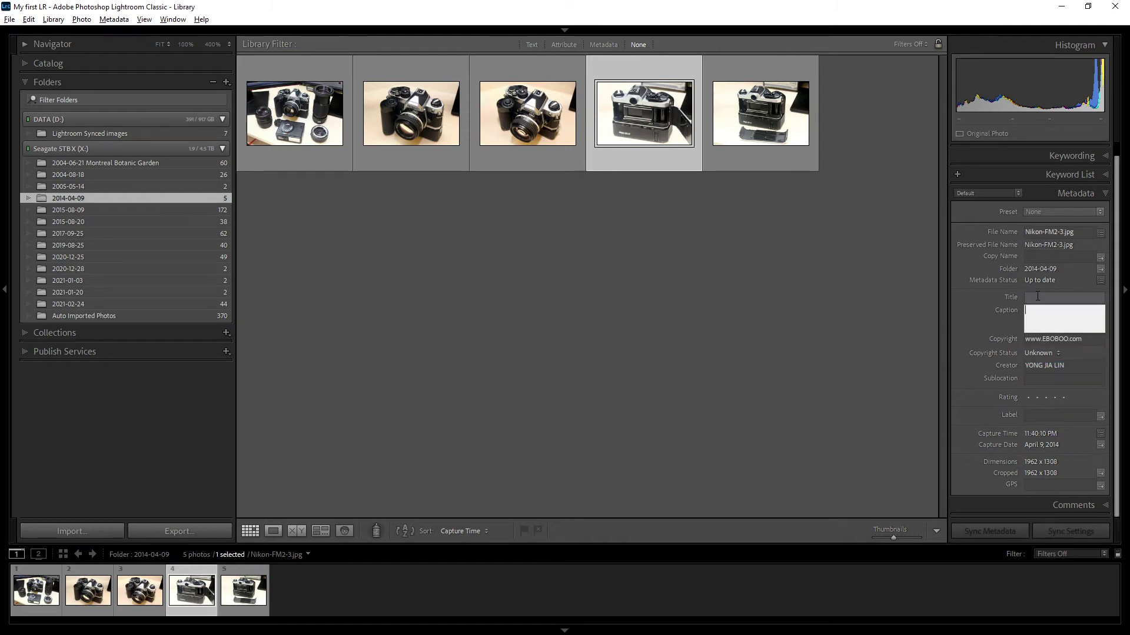
pyautogui.click(1035, 298)
# Step: View the photo's metadata in the IPTC set, then return to the Default set
pyautogui.click(988, 193)
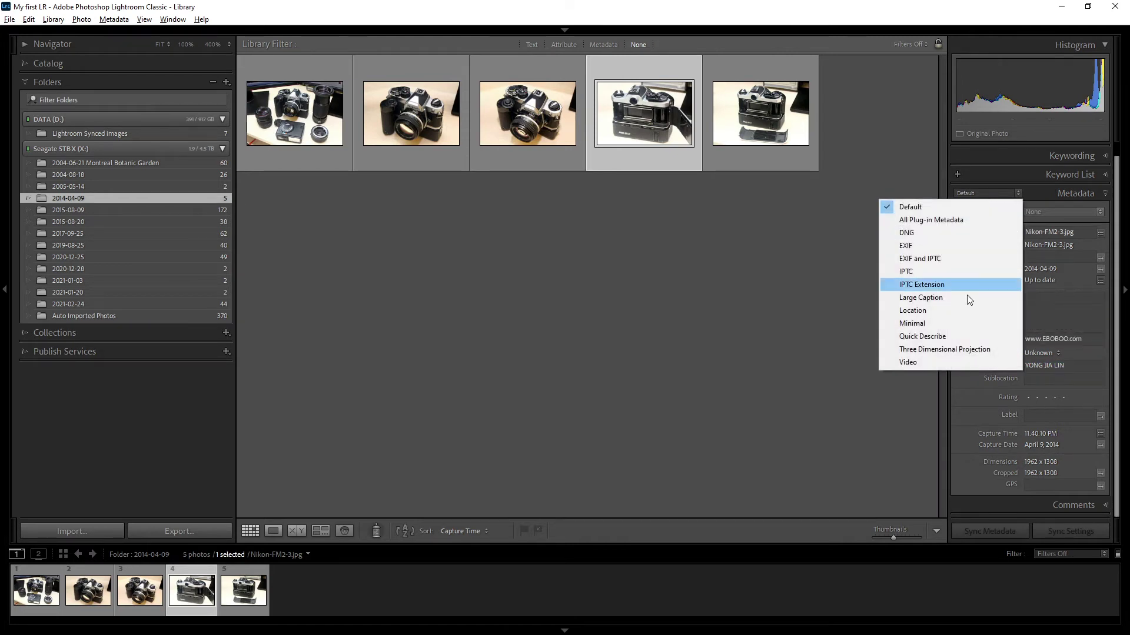
pyautogui.press('Escape')
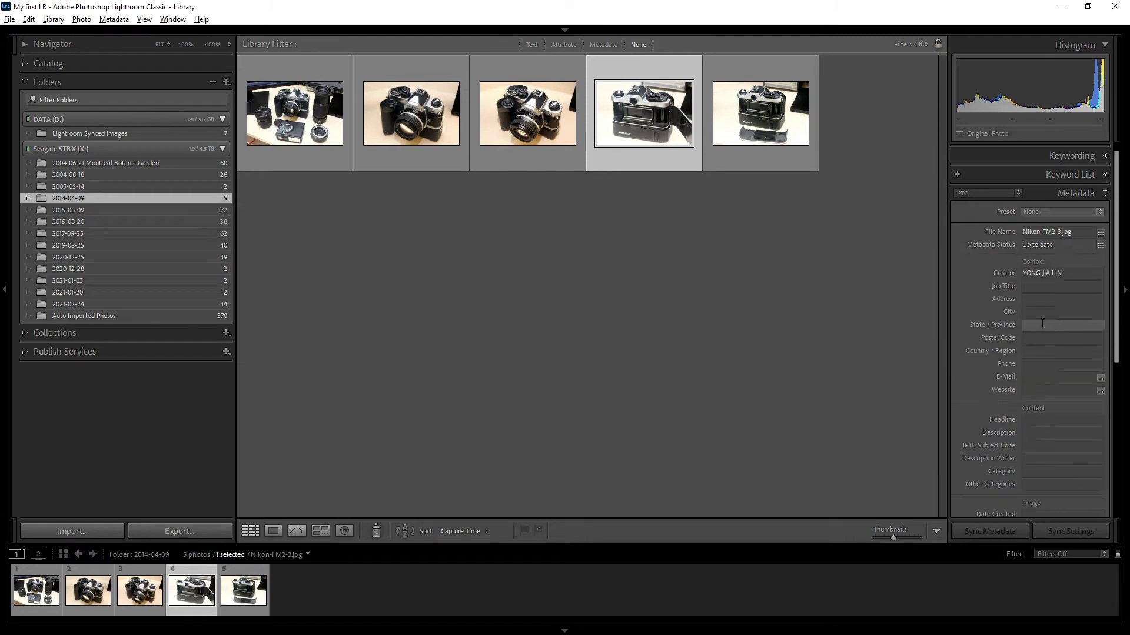
pyautogui.click(999, 193)
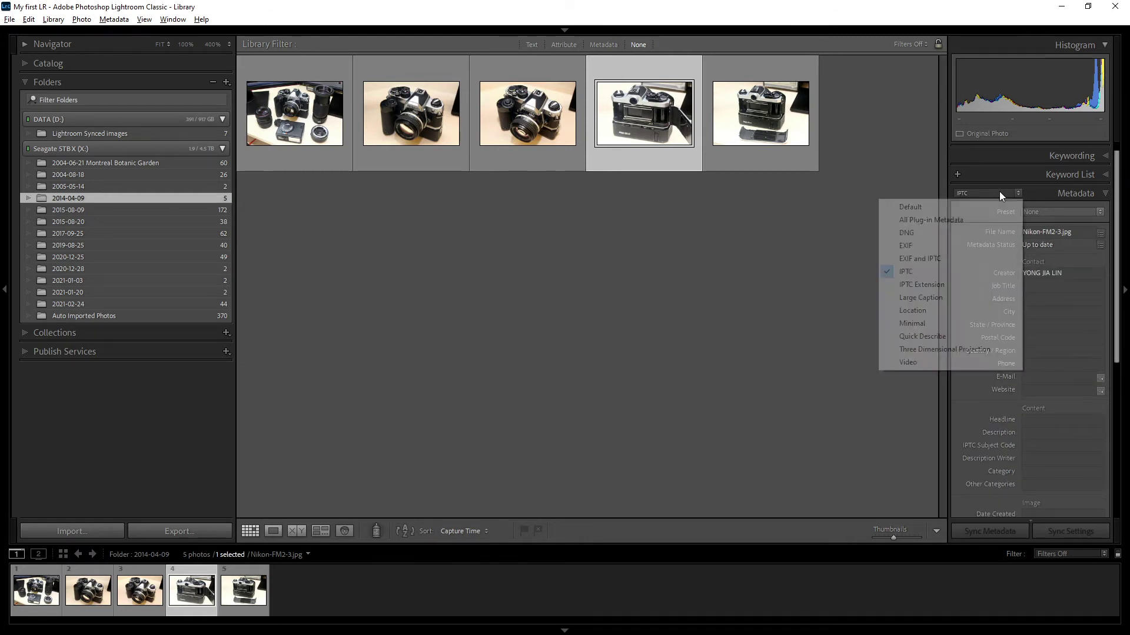
pyautogui.click(974, 209)
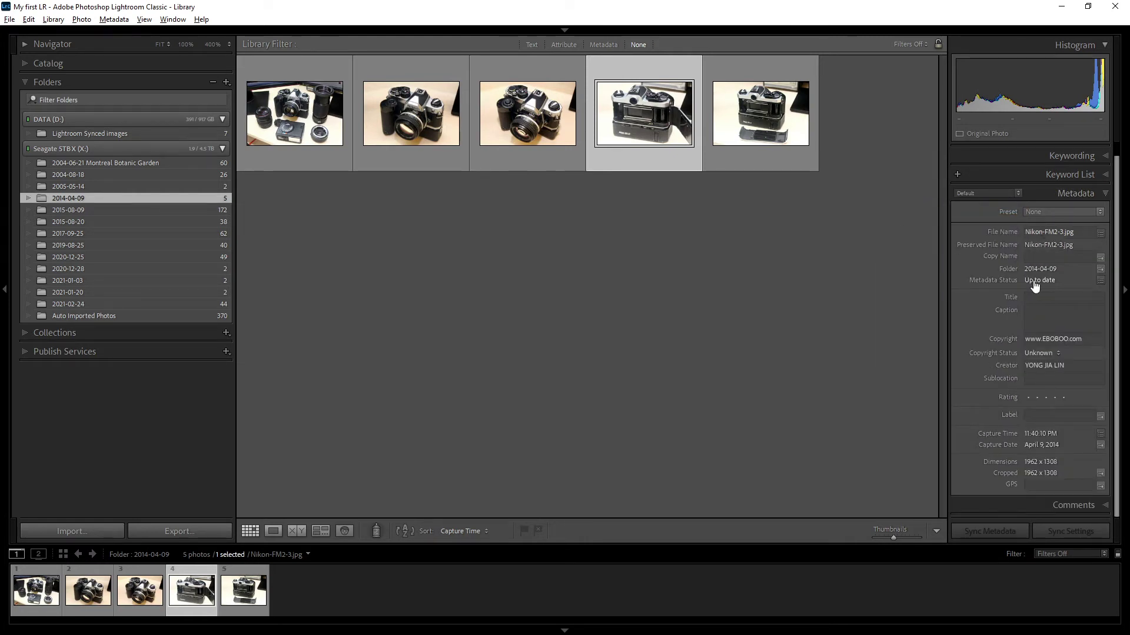
# Step: Select the photo Nikon-FM2-2.jpg and save the metadata of the 2014-04-09 folder
pyautogui.click(529, 117)
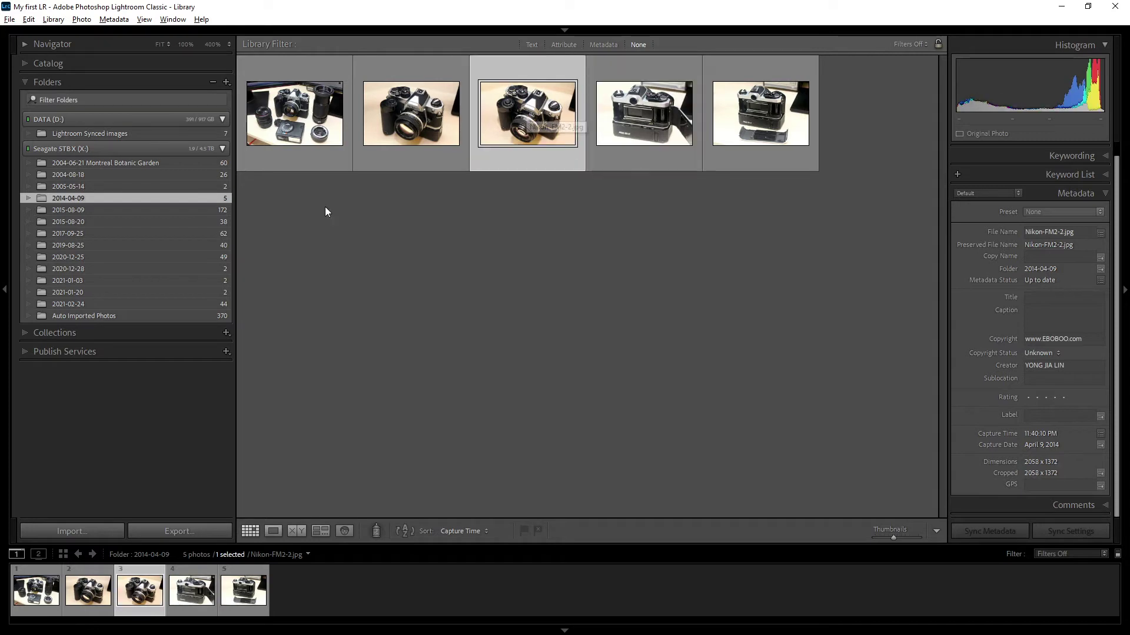
pyautogui.rightClick(73, 200)
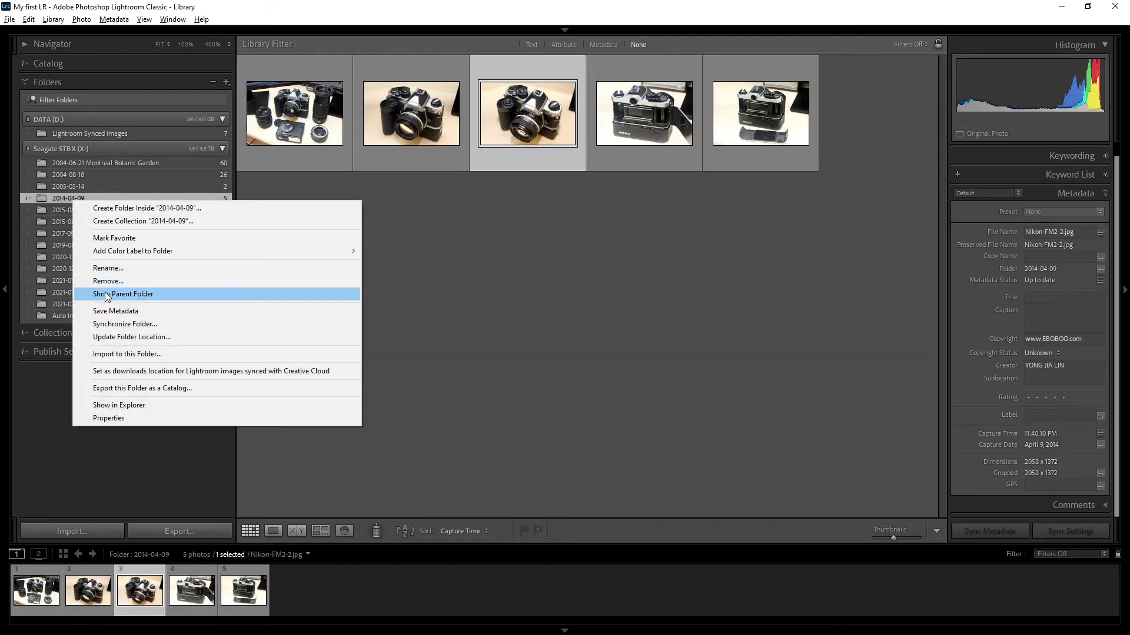
pyautogui.click(151, 312)
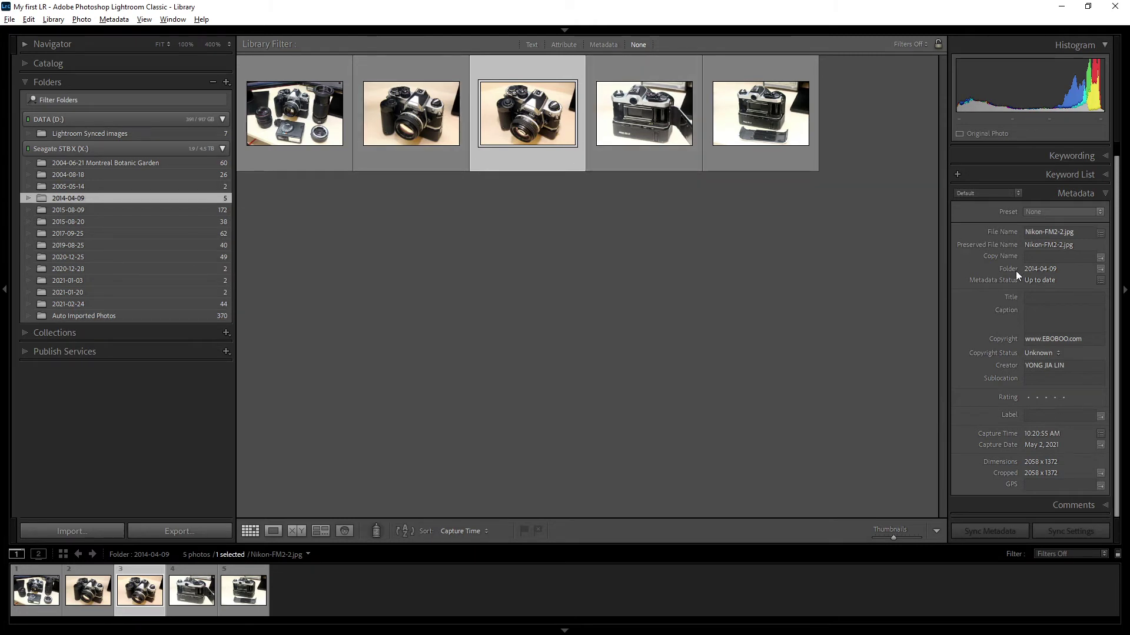
# Step: Collapse the metadata details and look at the Synchronize Folder option for the 2014-04-09 folder
pyautogui.click(1052, 196)
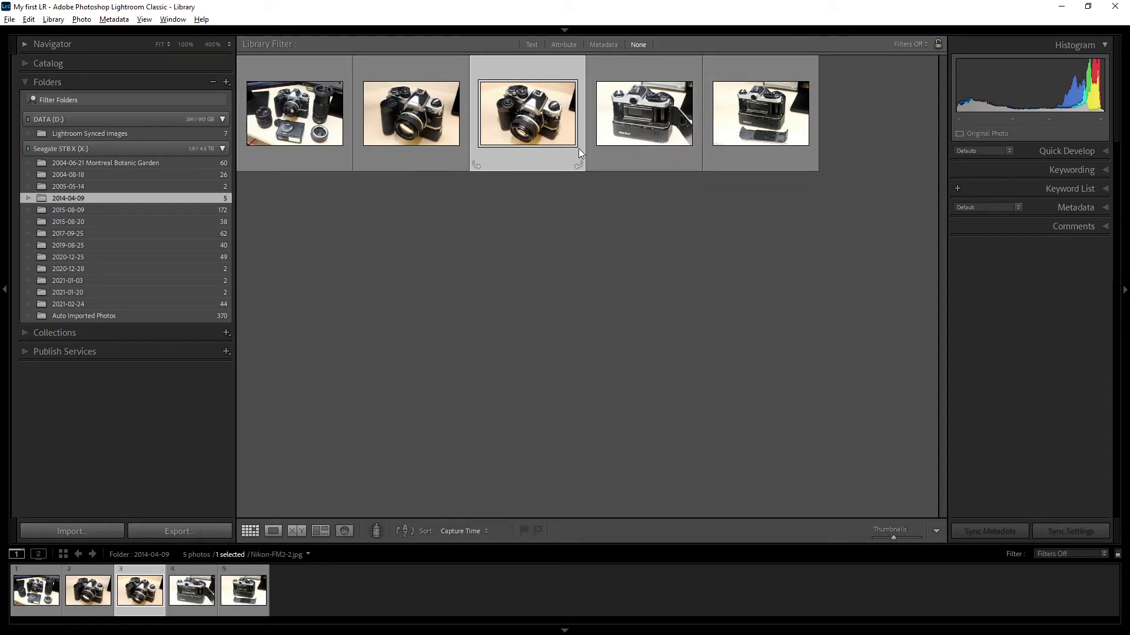
pyautogui.rightClick(72, 198)
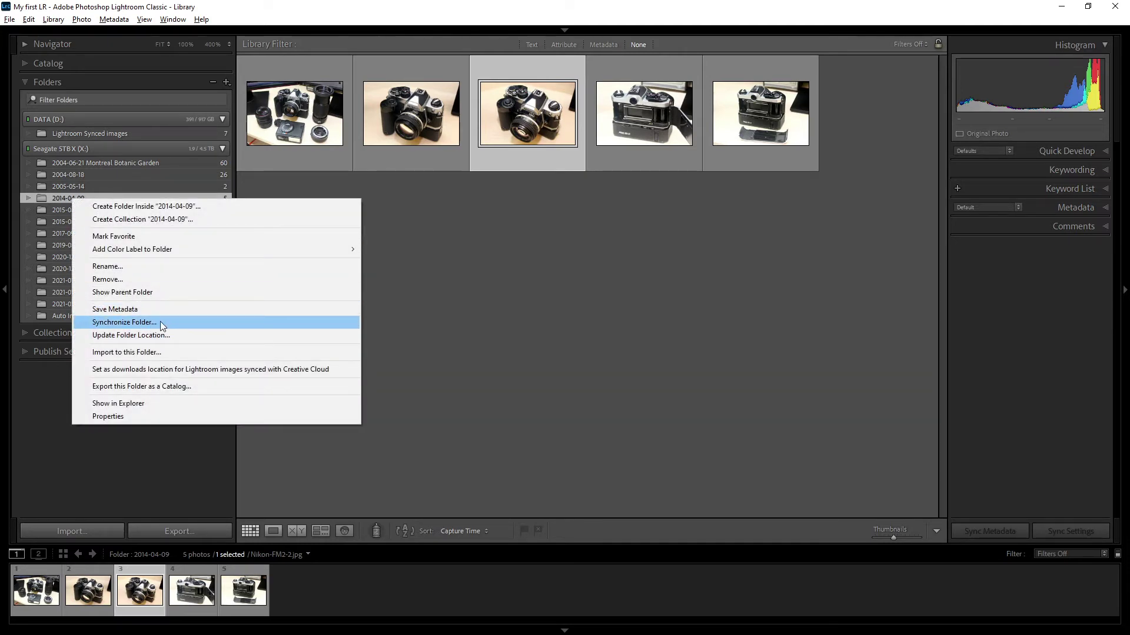
pyautogui.click(413, 304)
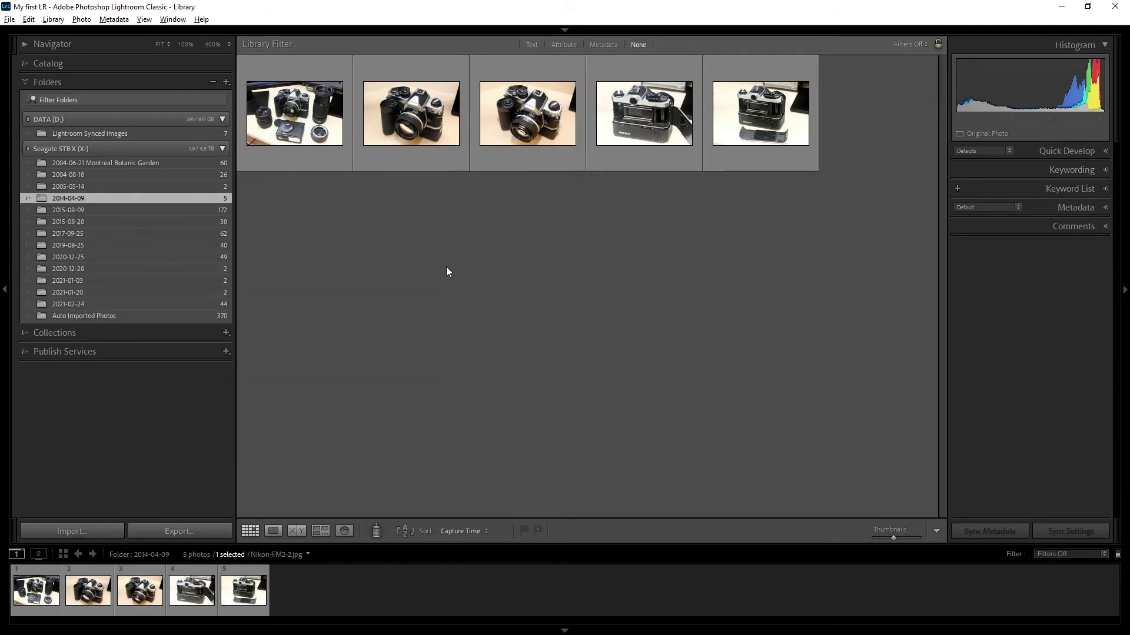
# Step: Remove ProShot_20201228_175848.jpg in the 2020-12-28 folder from the Lightroom catalog without deleting it from disk
pyautogui.click(82, 260)
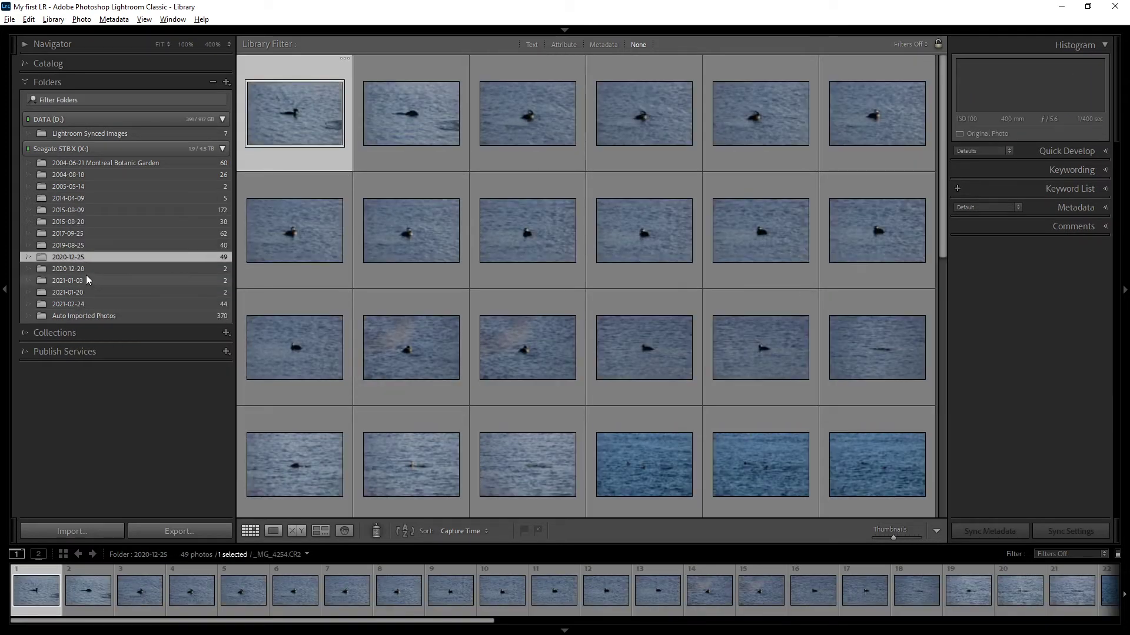
pyautogui.click(84, 273)
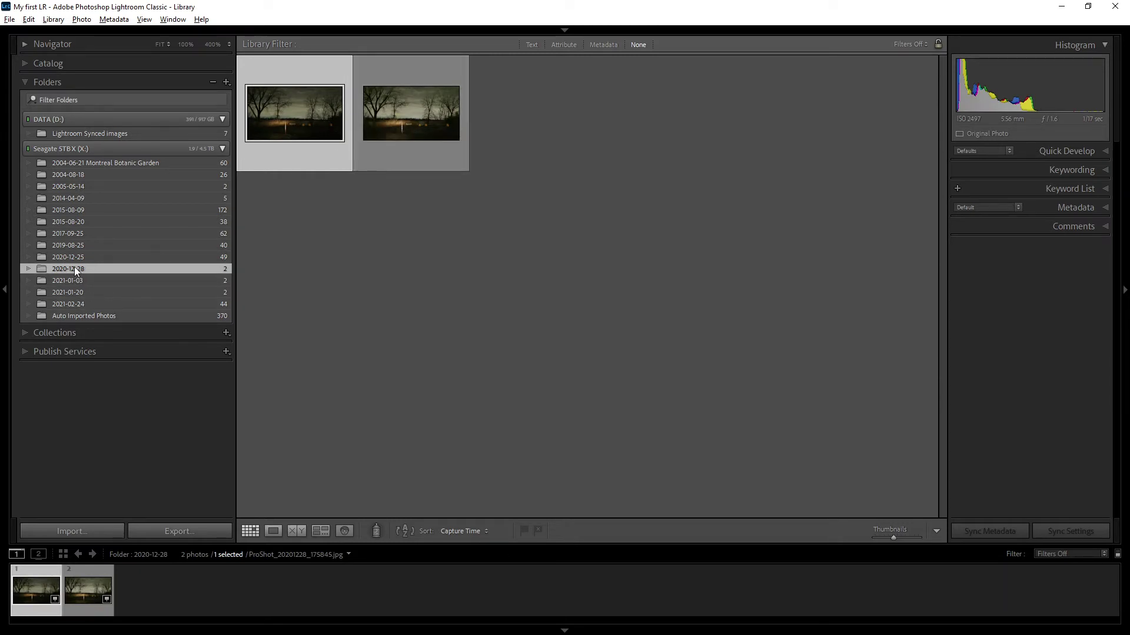
pyautogui.click(369, 111)
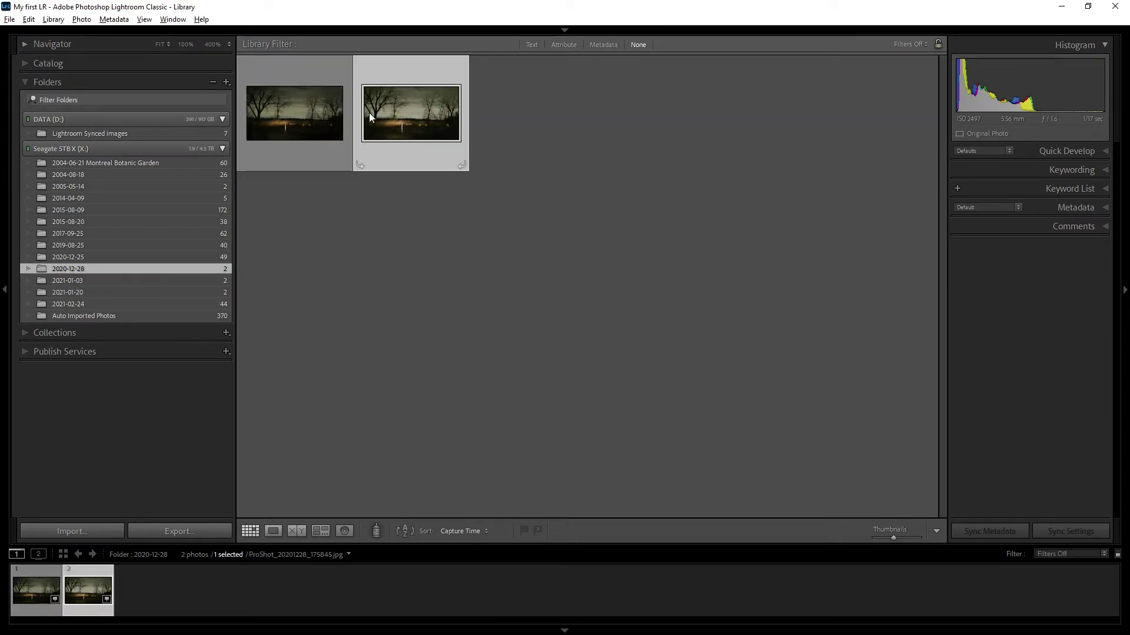
pyautogui.click(412, 121)
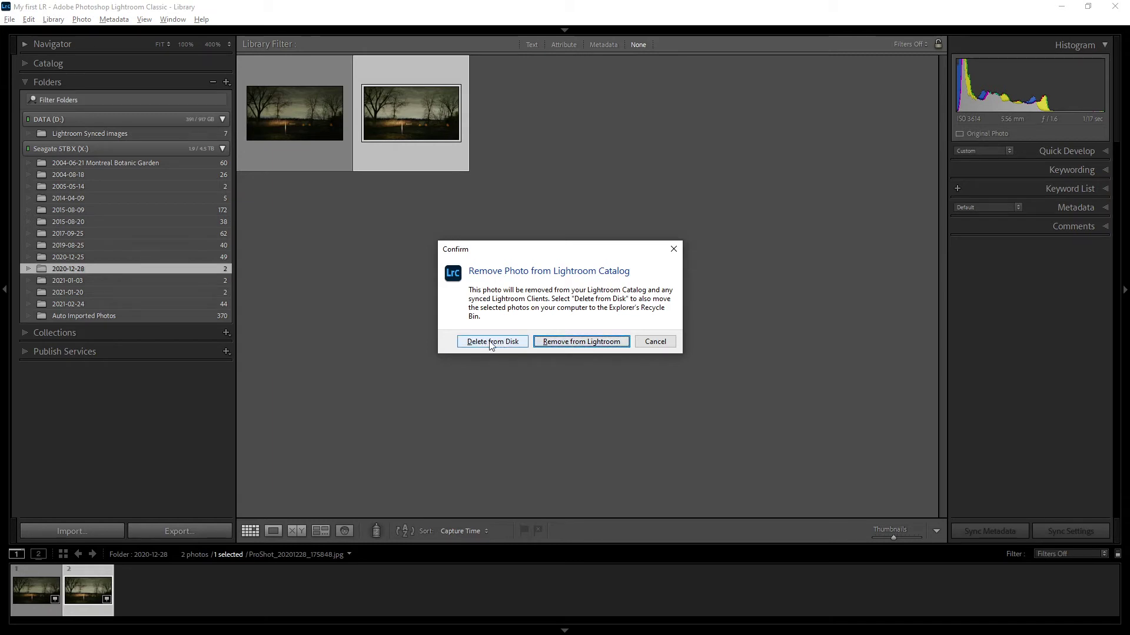
pyautogui.click(580, 342)
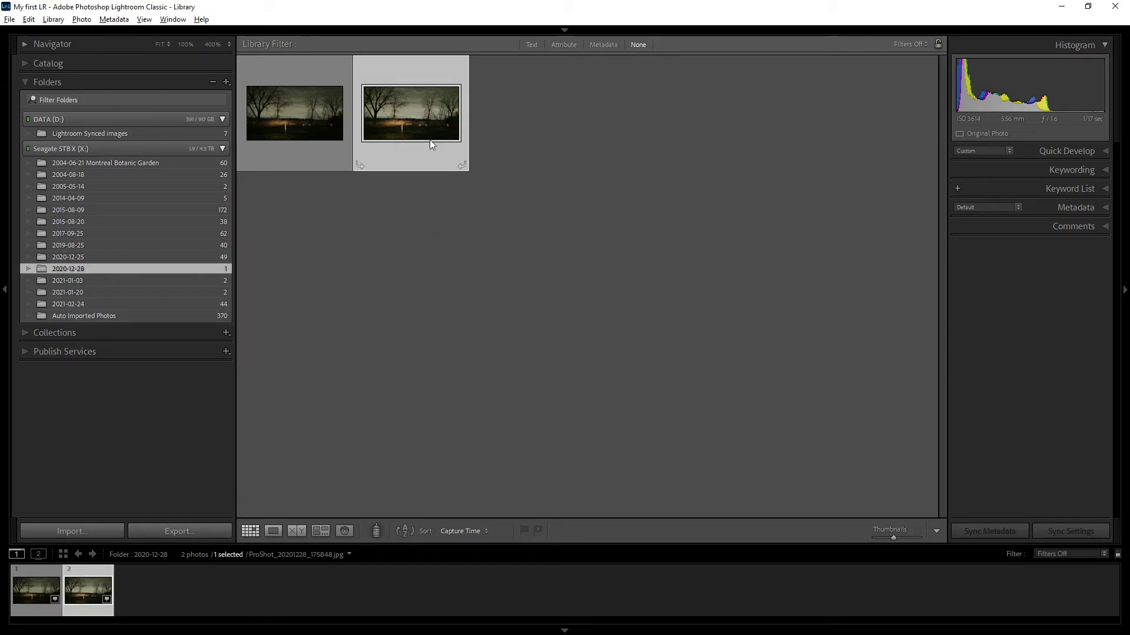
# Step: Show the 2020-12-28 folder in File Explorer and check which photos it contains on disk
pyautogui.rightClick(78, 270)
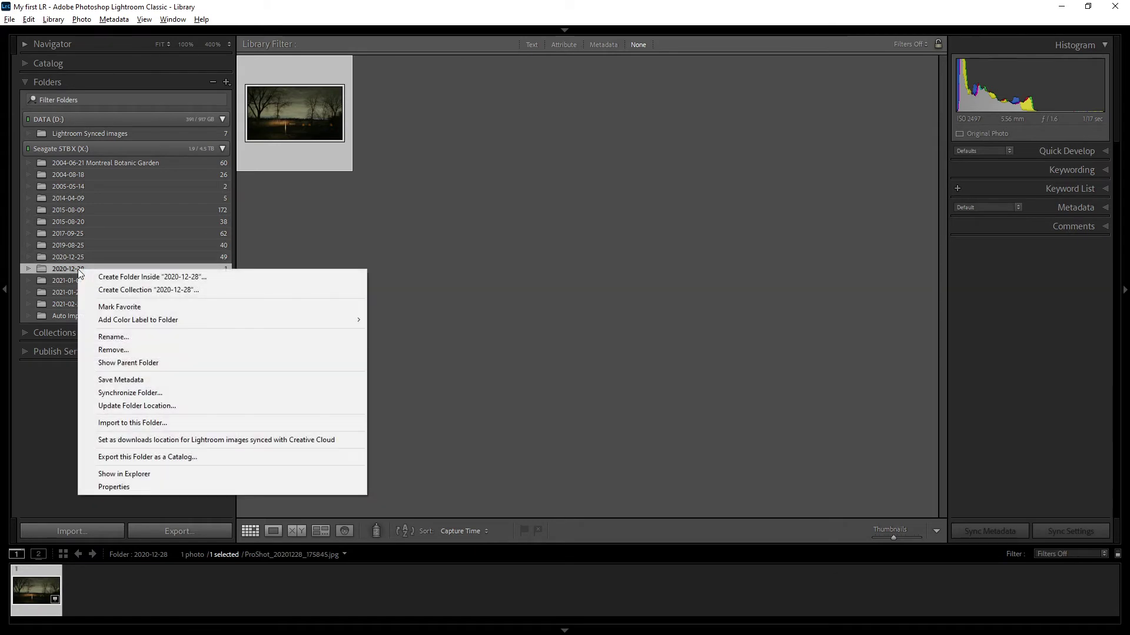
pyautogui.click(153, 474)
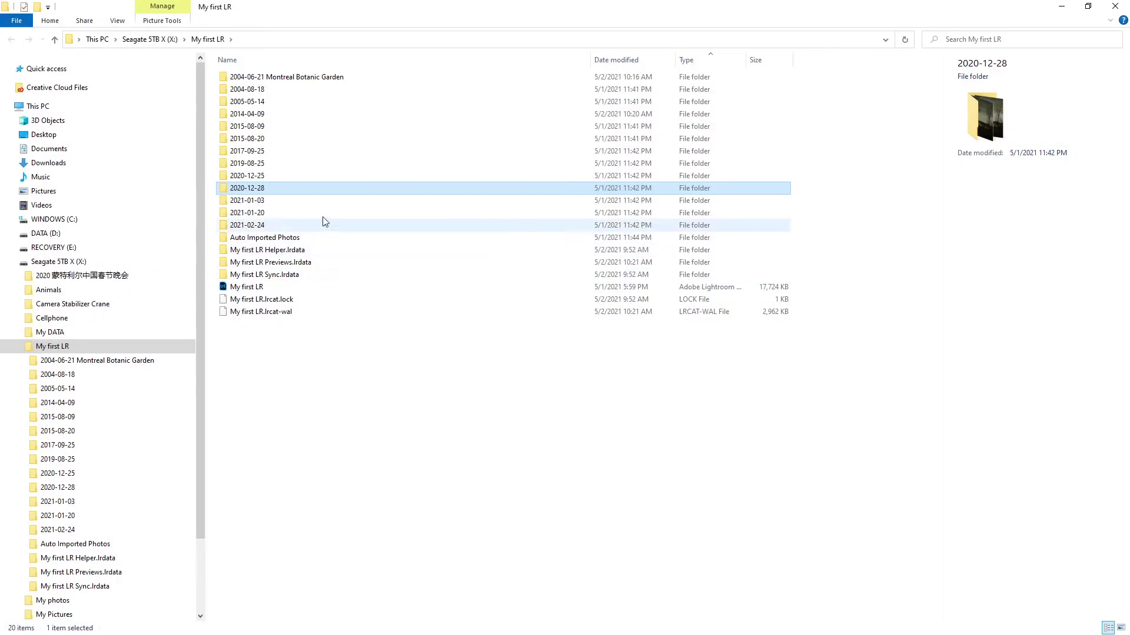
pyautogui.doubleClick(247, 189)
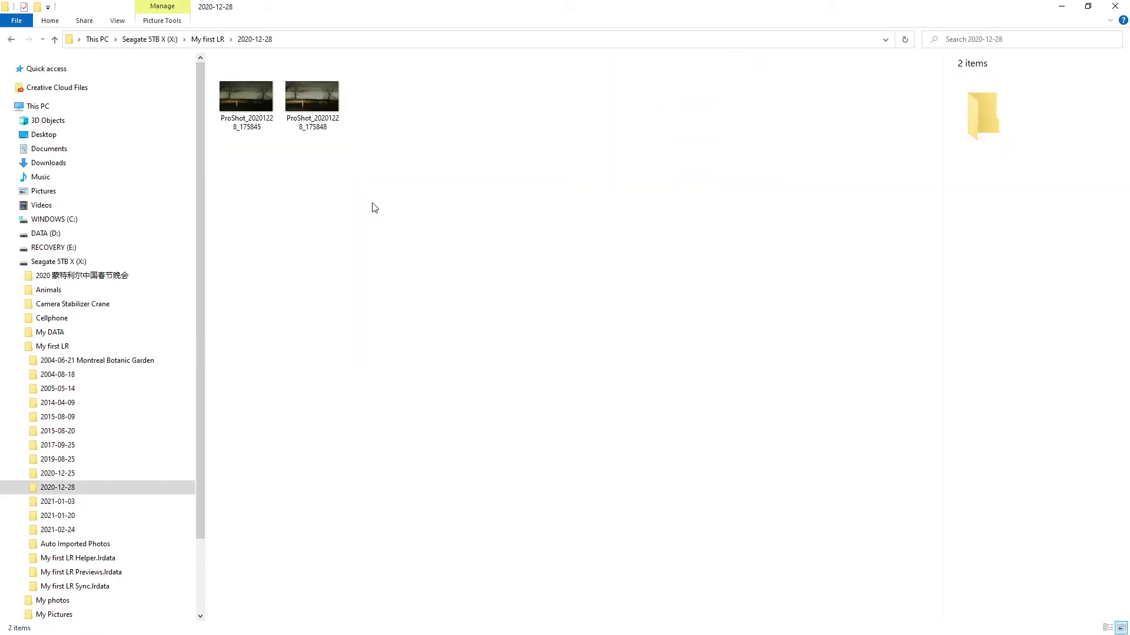
pyautogui.moveTo(350, 195); pyautogui.dragTo(235, 77)
pyautogui.click(298, 178)
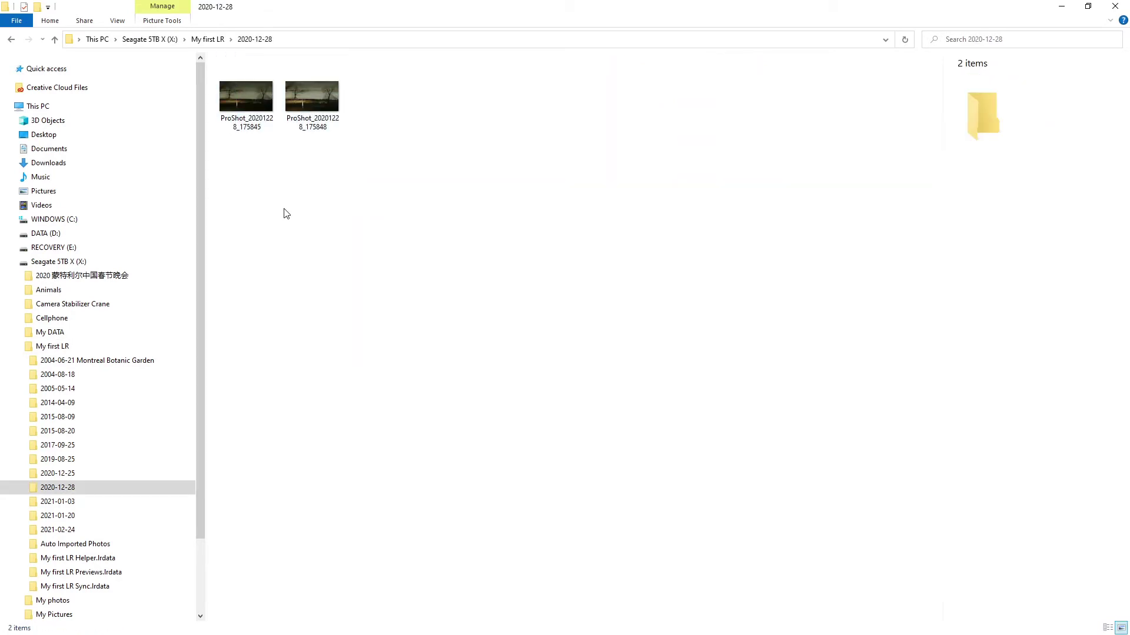
# Step: Copy _MG_3314-Edit and _MG_3345-Edit from the Desktop folder 000 into My first LR's 2020-12-28 folder and open that folder
pyautogui.click(40, 134)
pyautogui.doubleClick(234, 86)
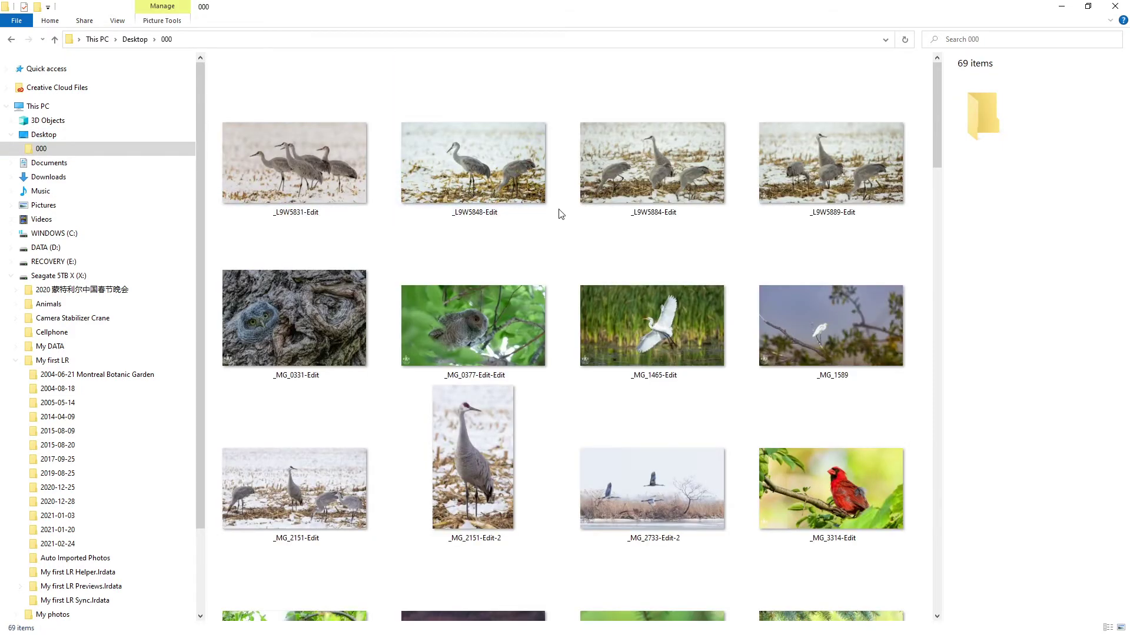
pyautogui.scroll(-5, 560, 213)
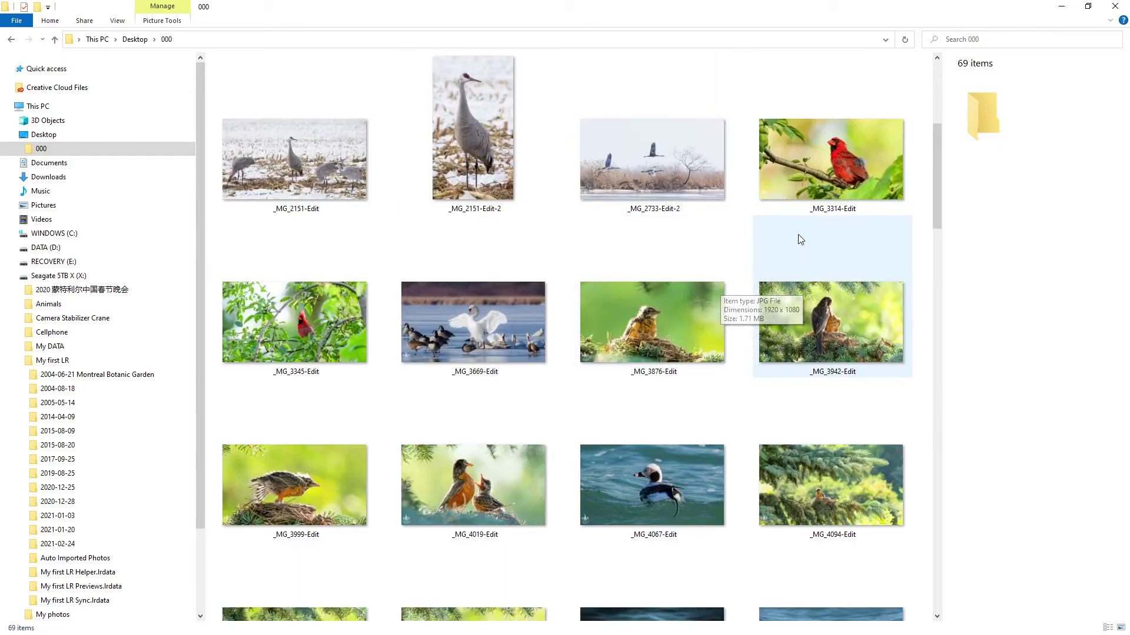
pyautogui.click(824, 151)
pyautogui.click(303, 326)
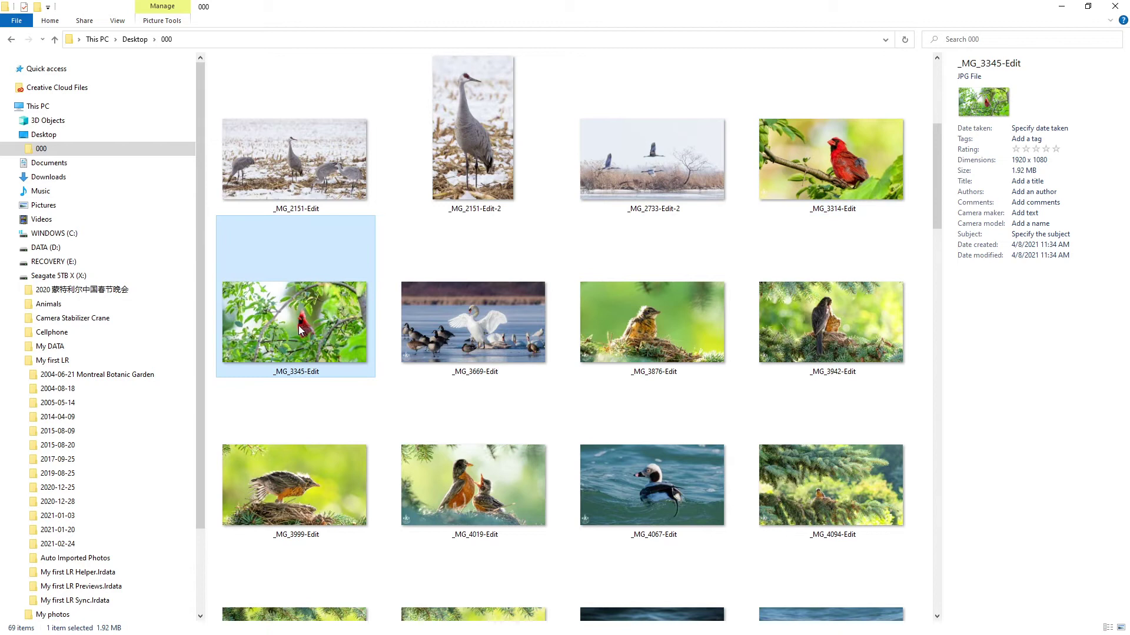
pyautogui.keyDown('ctrl'); pyautogui.click(849, 173); pyautogui.keyUp('ctrl')
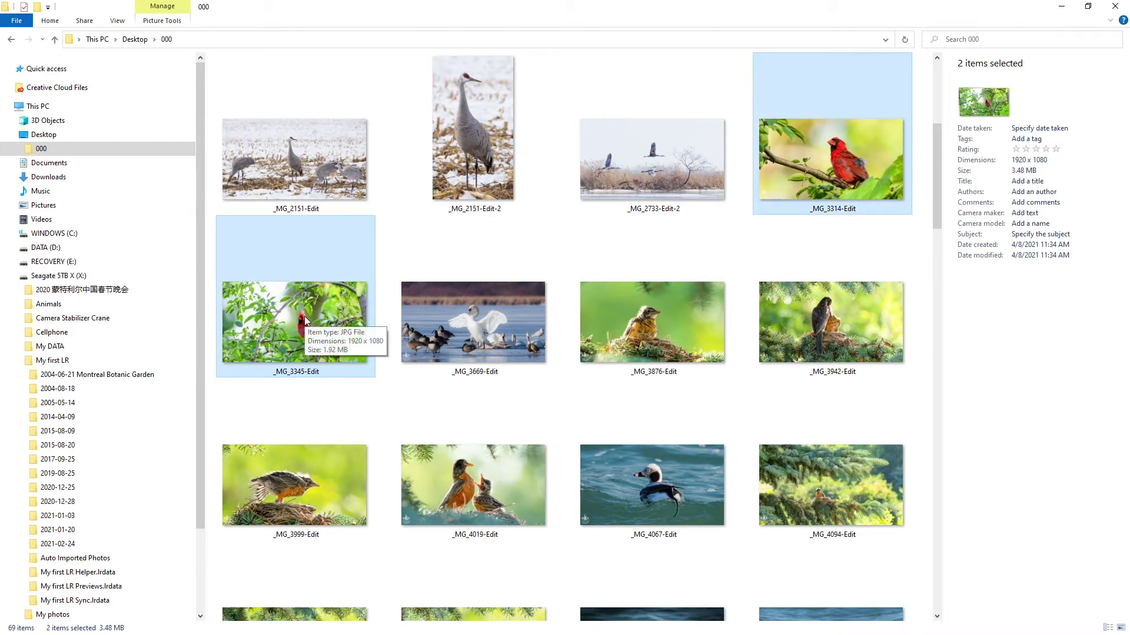
pyautogui.moveTo(305, 320); pyautogui.dragTo(74, 504)
pyautogui.click(74, 503)
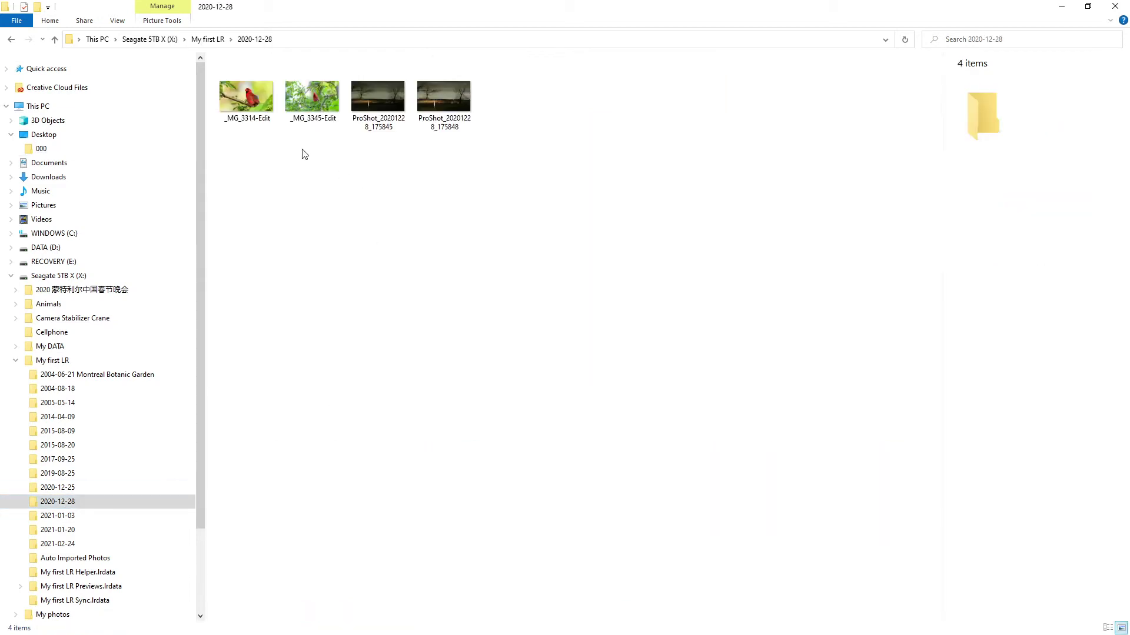
# Step: Check the two copied bird photos and the two ProShot photos in the 2020-12-28 folder on disk
pyautogui.moveTo(241, 166); pyautogui.dragTo(306, 78)
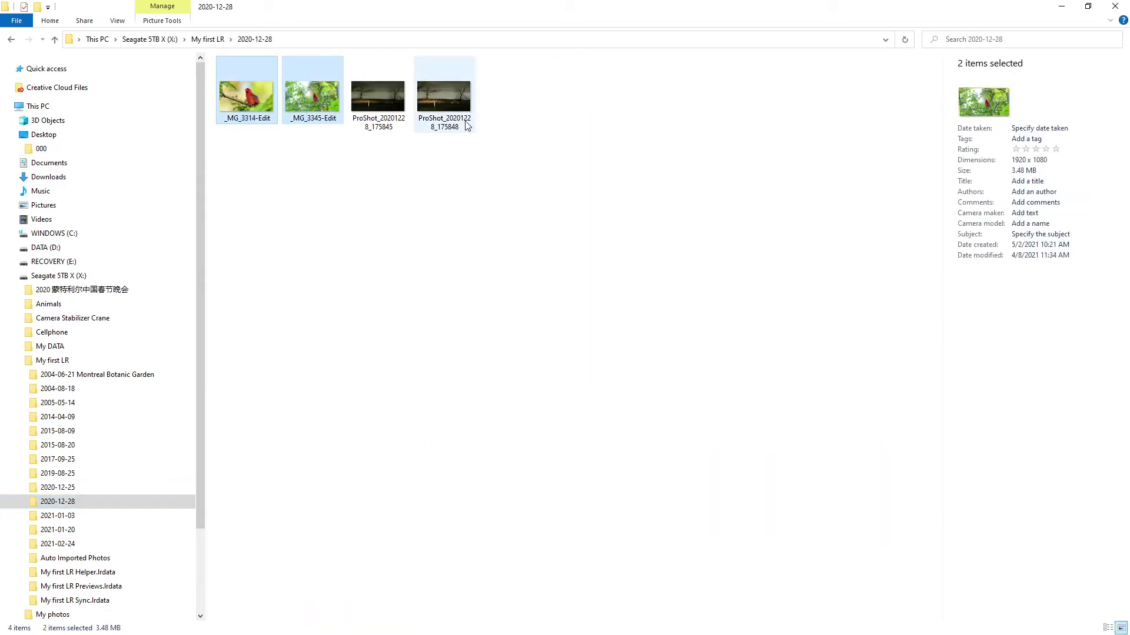
pyautogui.click(448, 108)
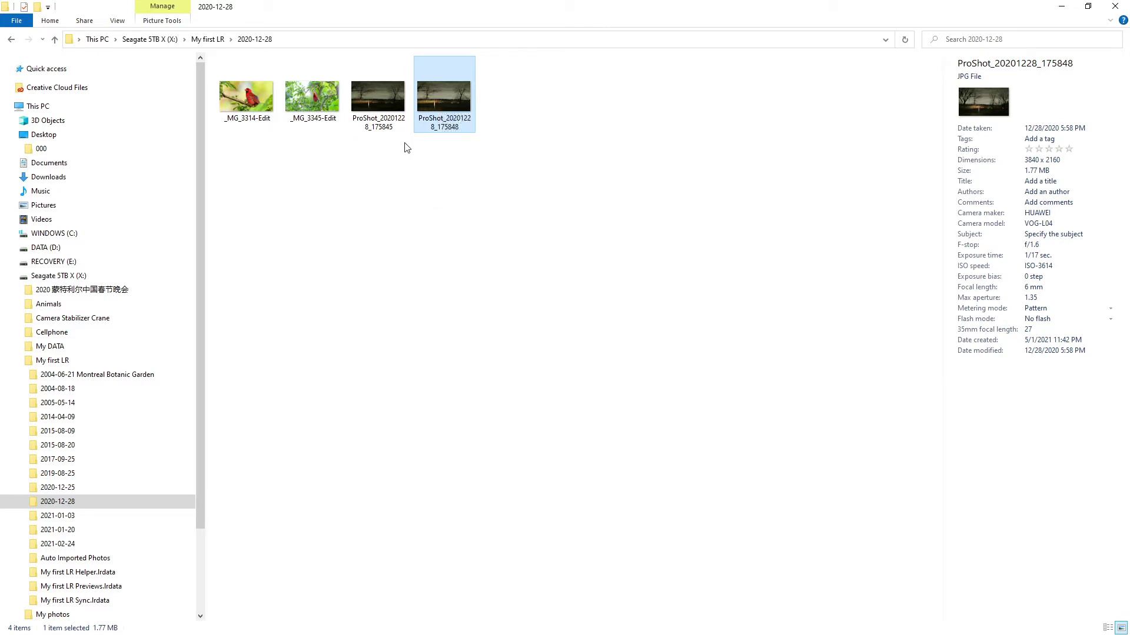
pyautogui.click(371, 92)
# Step: Switch to Lightroom Classic and synchronize the 2020-12-28 folder, importing new photos and scanning for metadata updates
pyautogui.hotkey('alt', 'Tab')
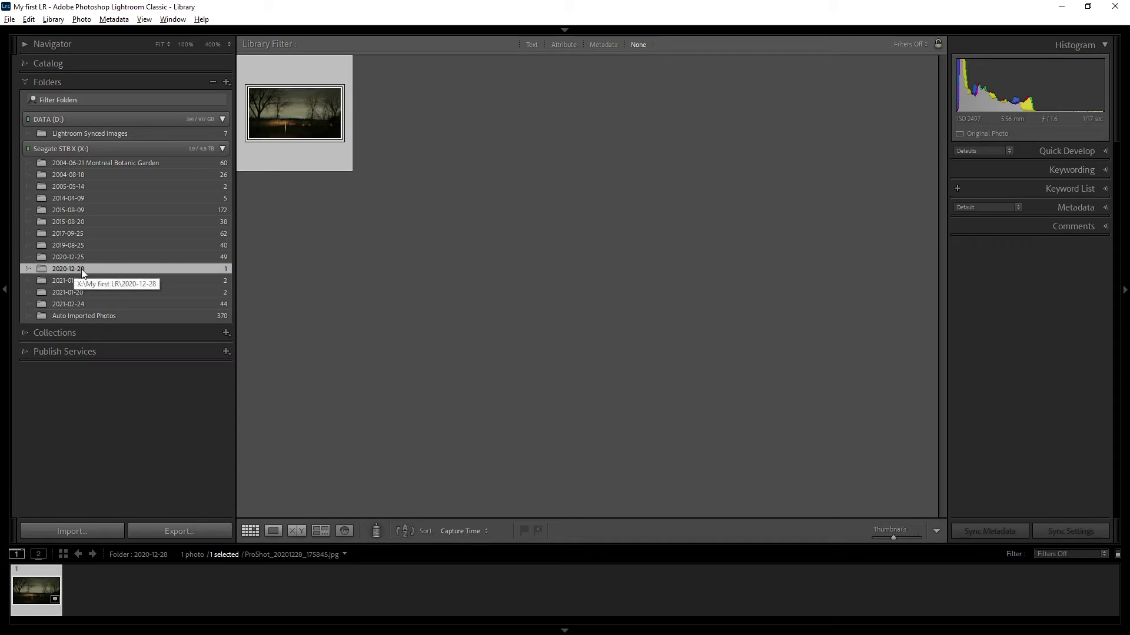
pyautogui.click(405, 222)
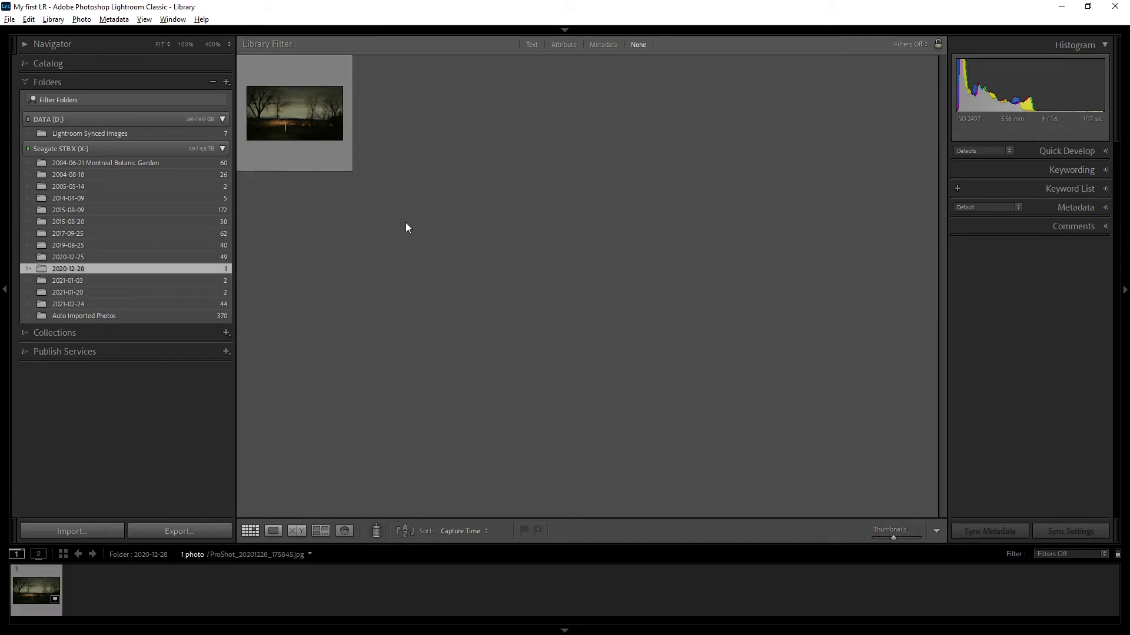
pyautogui.rightClick(67, 269)
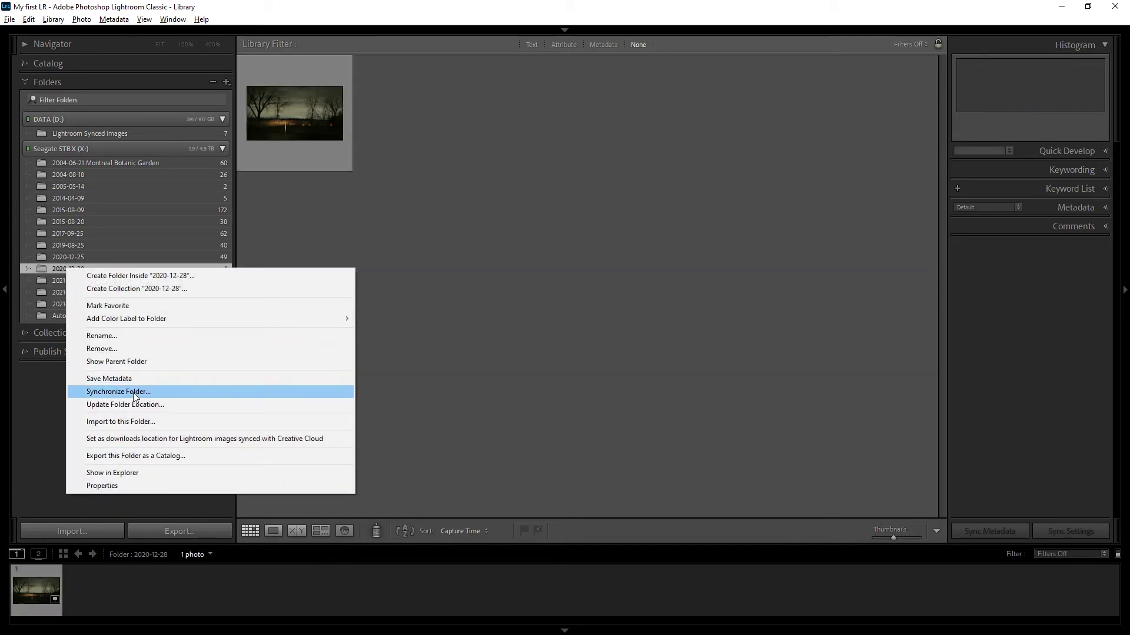
pyautogui.click(156, 391)
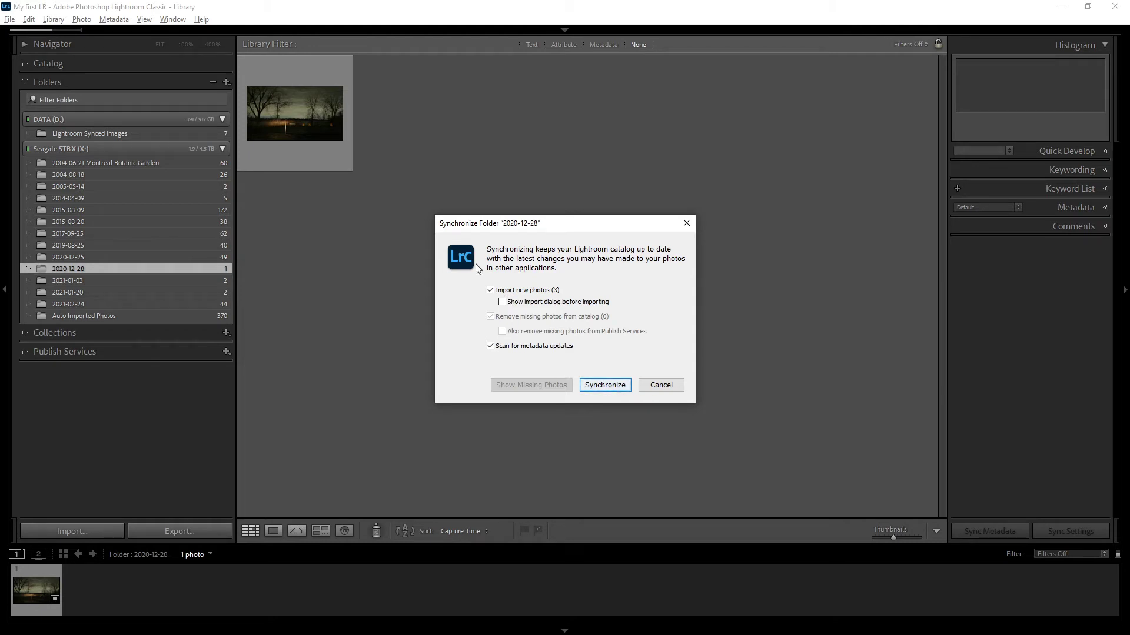
pyautogui.click(606, 386)
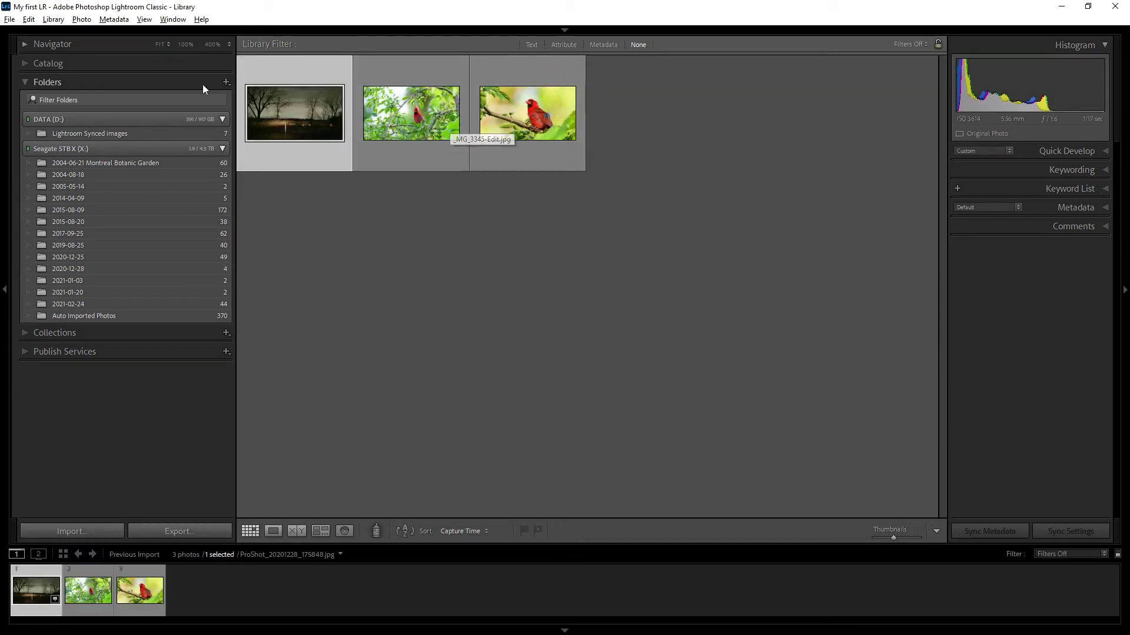
# Step: Look at the Previous Import source in the catalog and check the photos and Synchronize Folder option of 2020-12-28
pyautogui.click(134, 63)
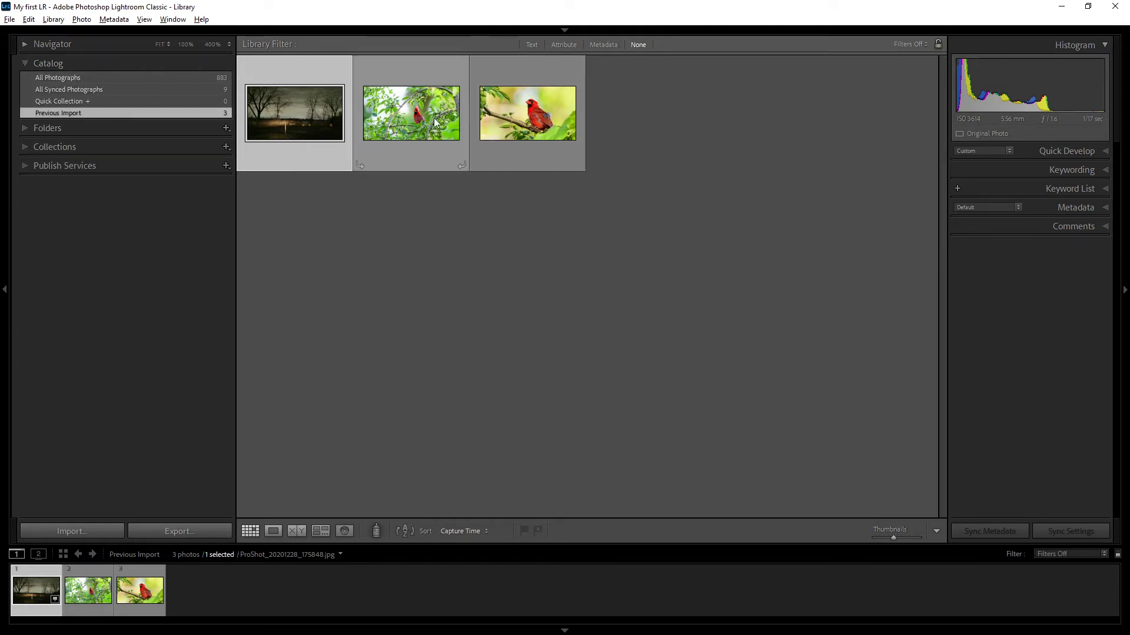
pyautogui.click(105, 132)
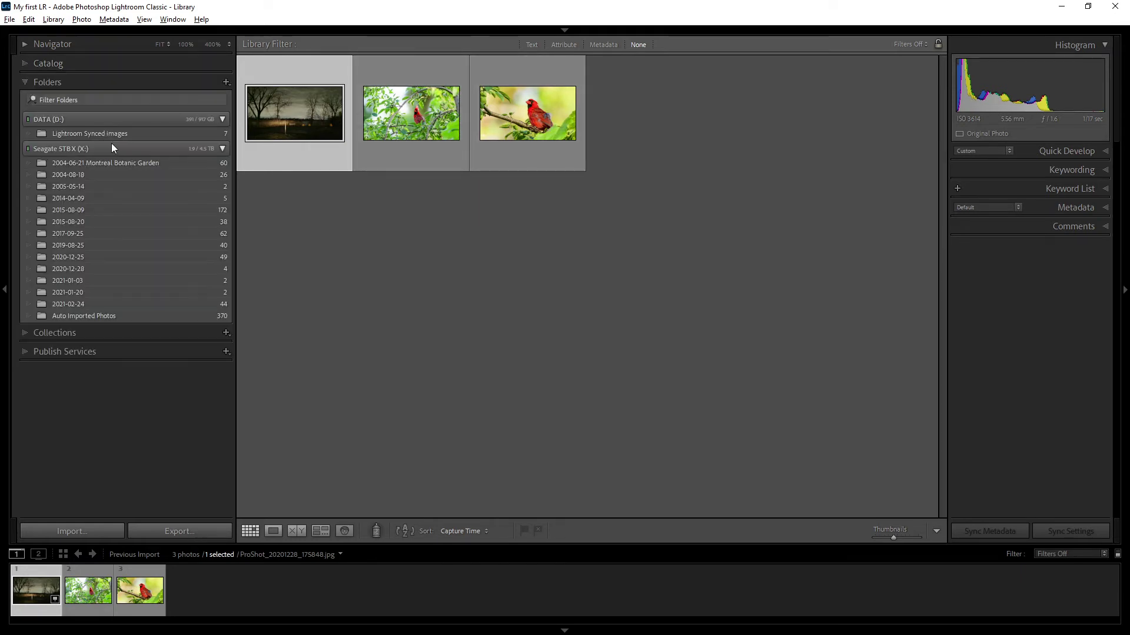
pyautogui.click(90, 269)
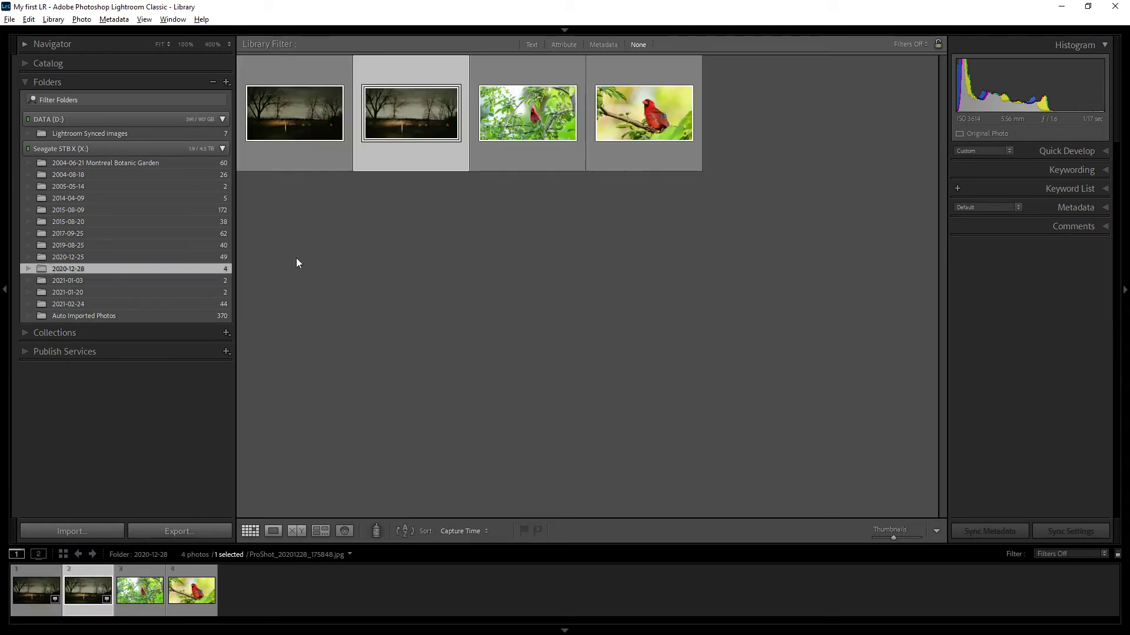
pyautogui.click(389, 228)
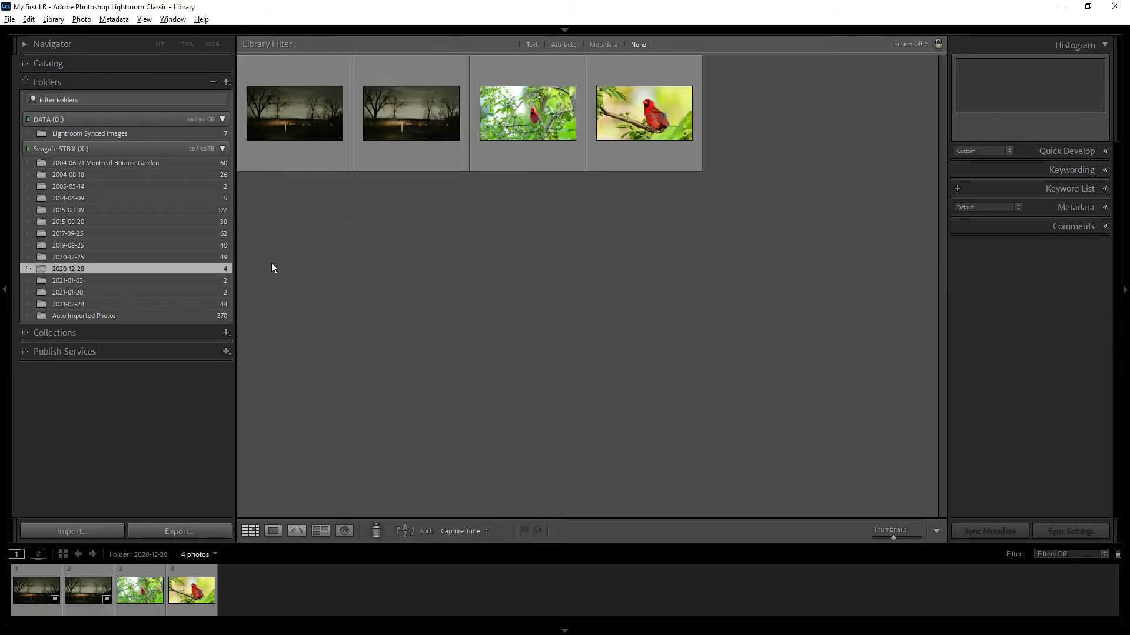
pyautogui.rightClick(83, 269)
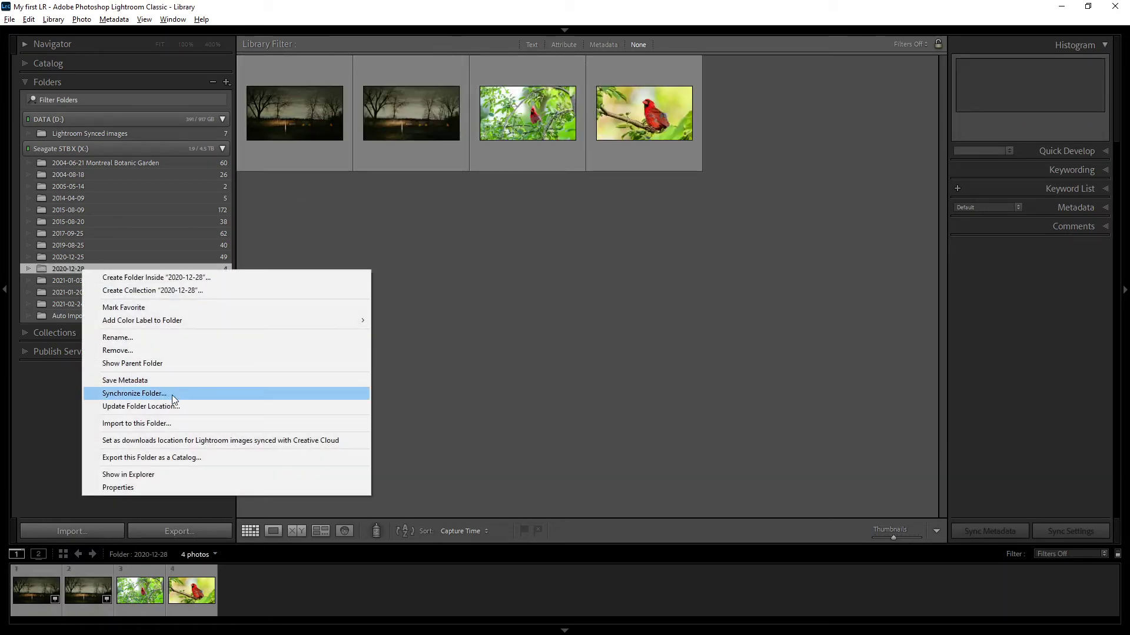
pyautogui.click(518, 278)
# Step: Delete the two red bird photos in the 2020-12-28 folder from both the catalog and the disk
pyautogui.click(591, 129)
pyautogui.keyDown('ctrl'); pyautogui.click(566, 136); pyautogui.keyUp('ctrl')
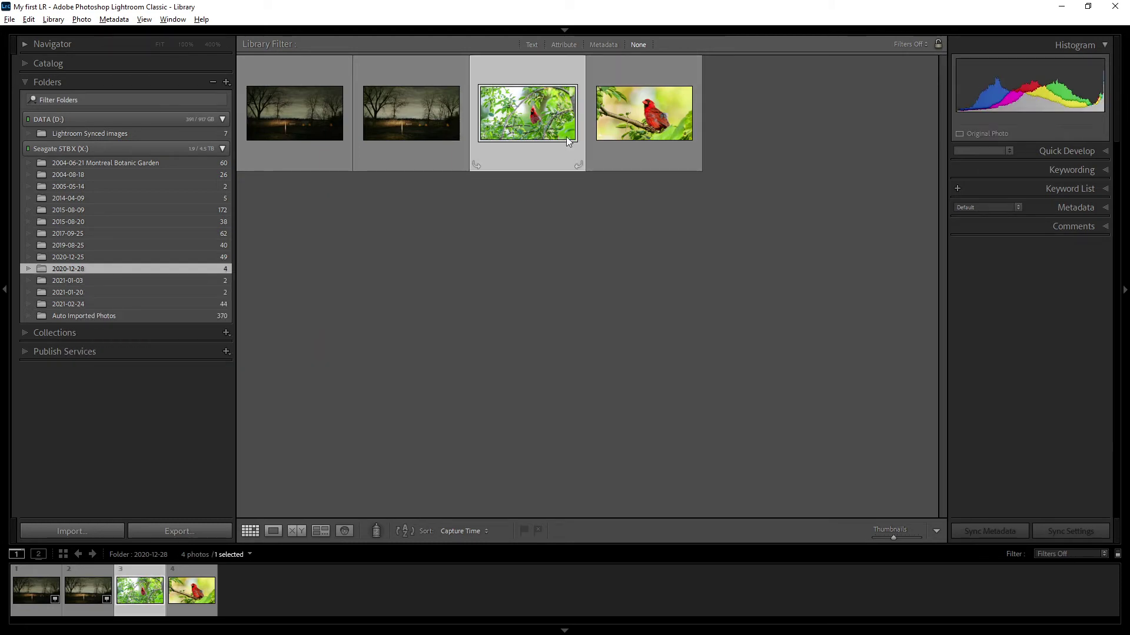
pyautogui.press('Delete')
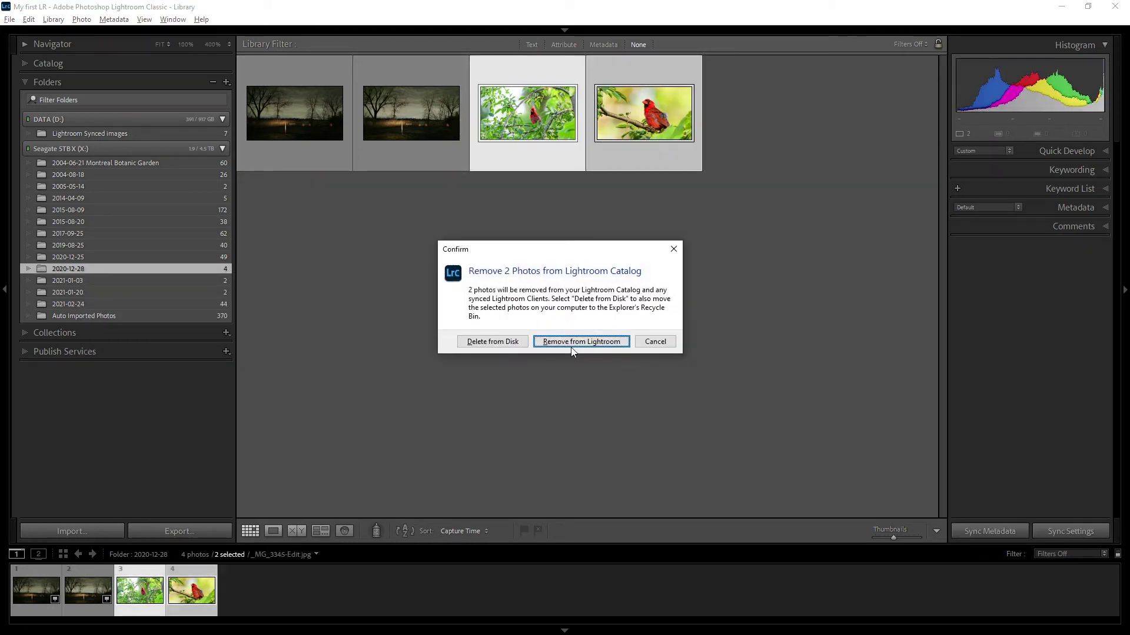
pyautogui.click(493, 342)
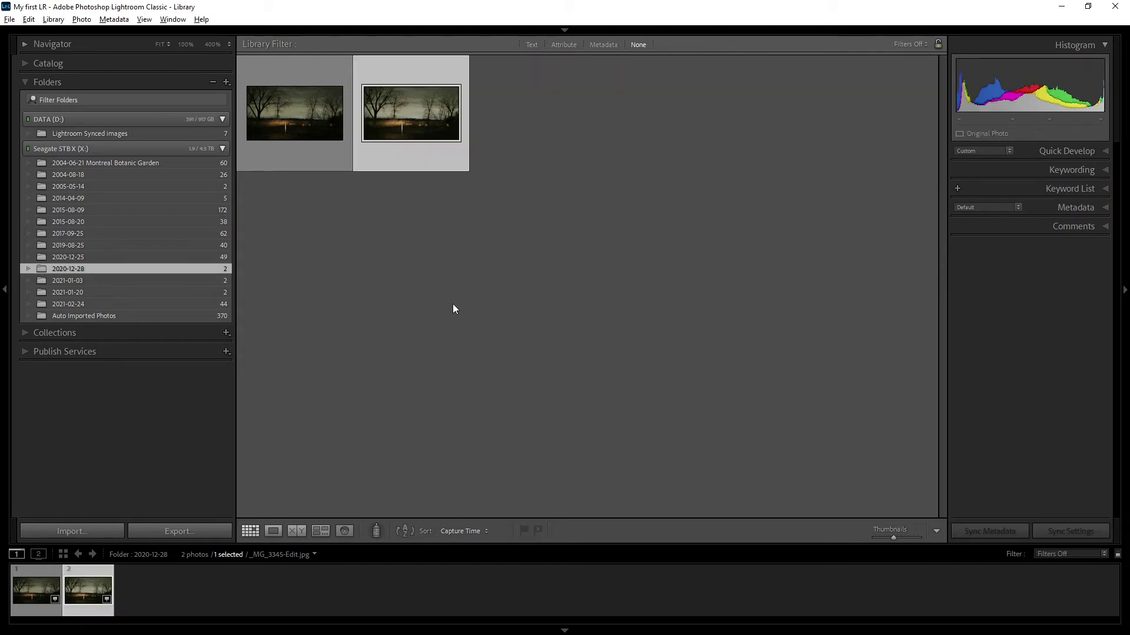
# Step: View the photos of the 2015-08-09 folder and its folder options, and select the 2015-08-20 folder
pyautogui.click(80, 210)
pyautogui.rightClick(81, 210)
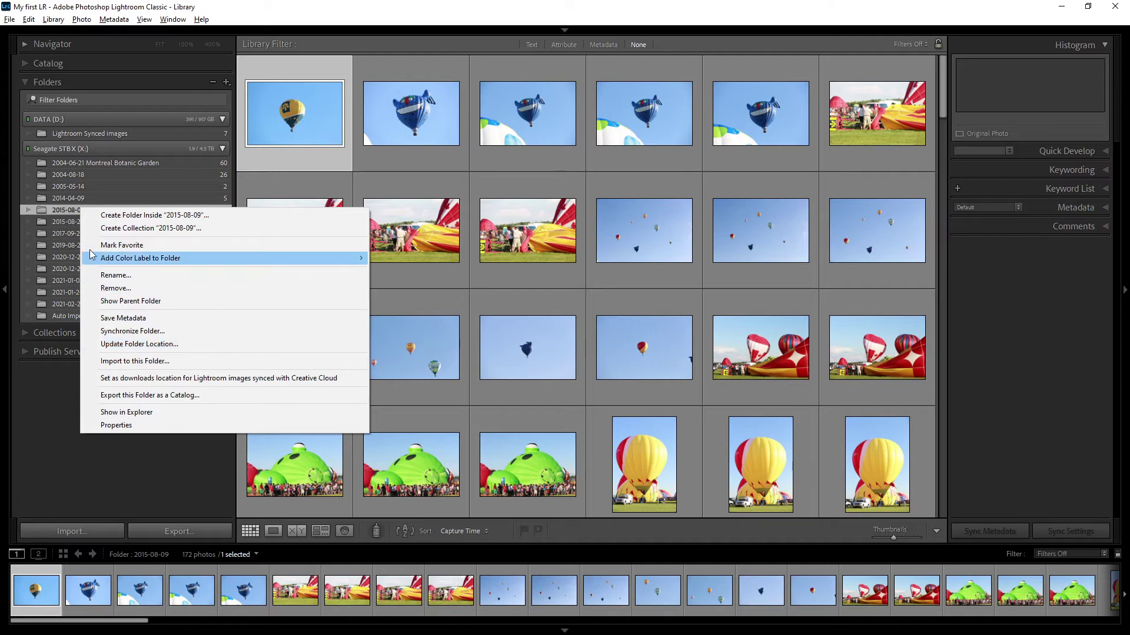
pyautogui.click(66, 221)
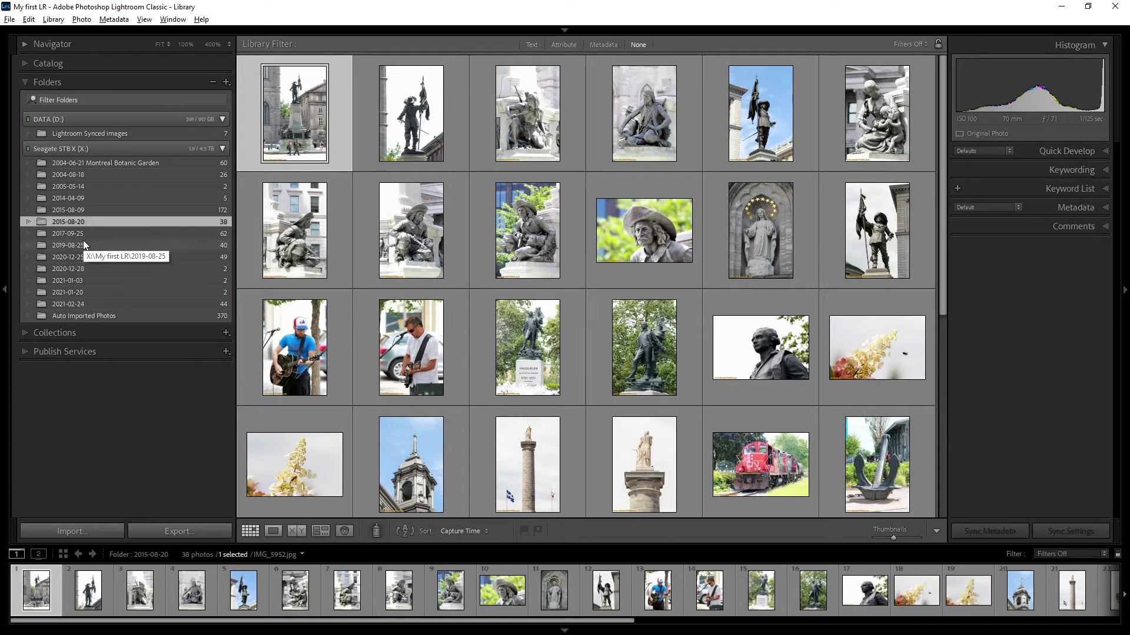
# Step: Switch to File Explorer and examine the dated photo folders in My first LR and the contents of the DATA (D:) drive
pyautogui.hotkey('alt', 'Tab')
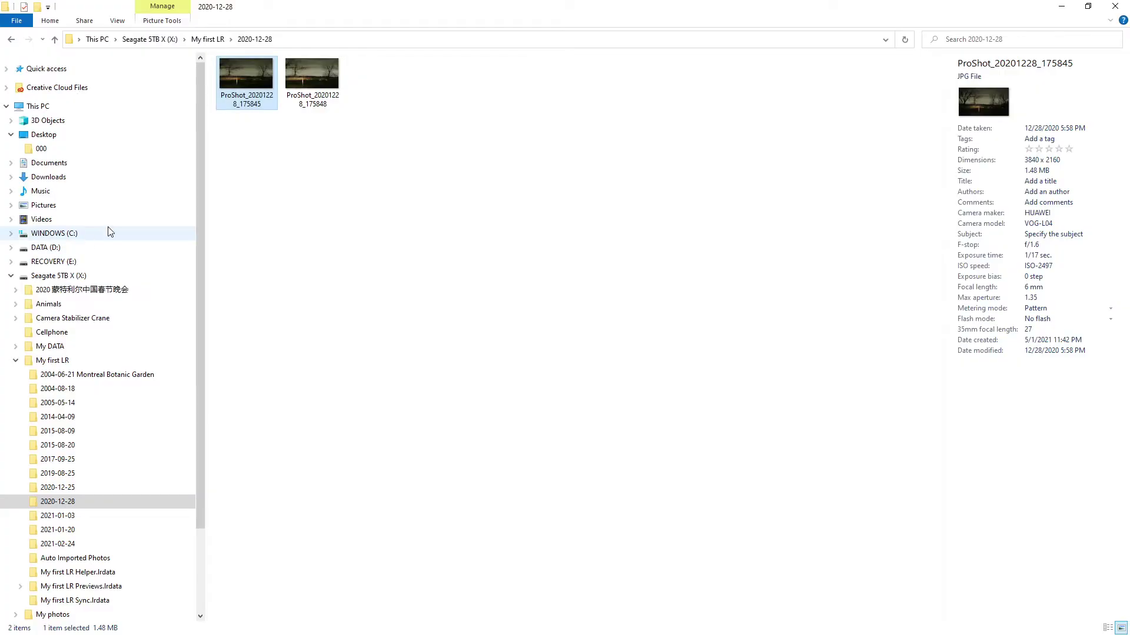
pyautogui.click(293, 177)
pyautogui.click(62, 360)
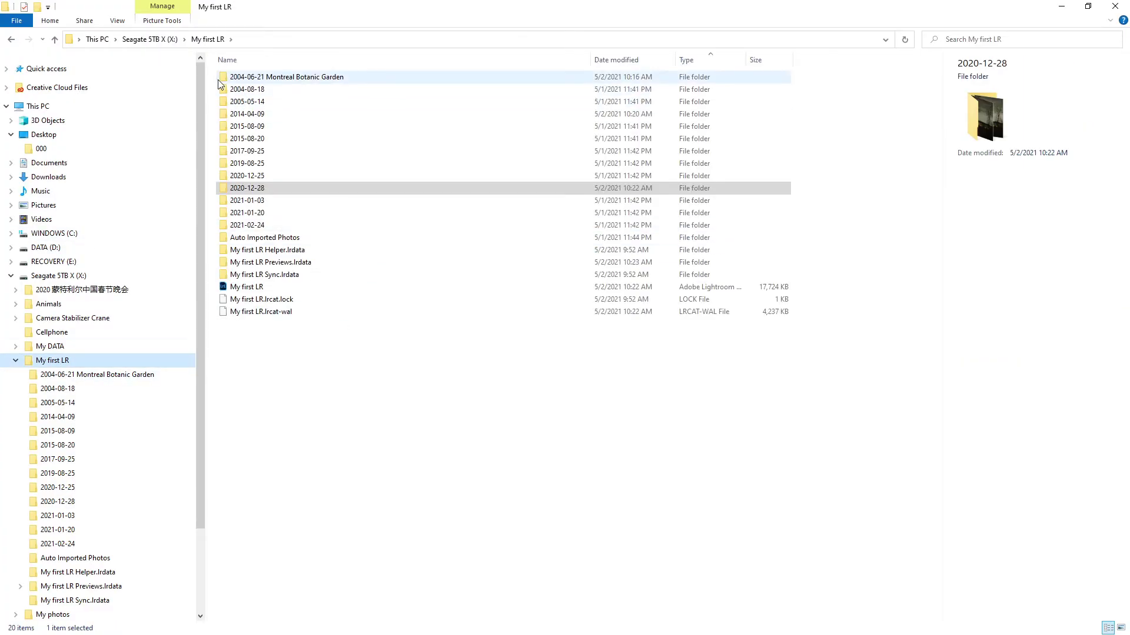
pyautogui.moveTo(215, 75); pyautogui.dragTo(264, 229)
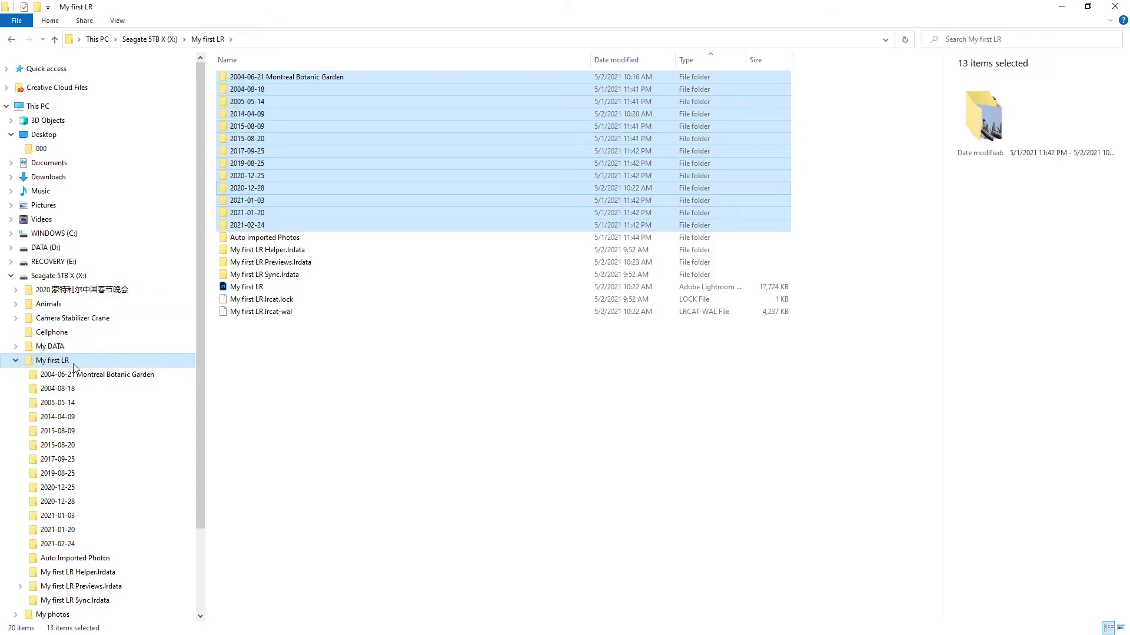
pyautogui.click(289, 361)
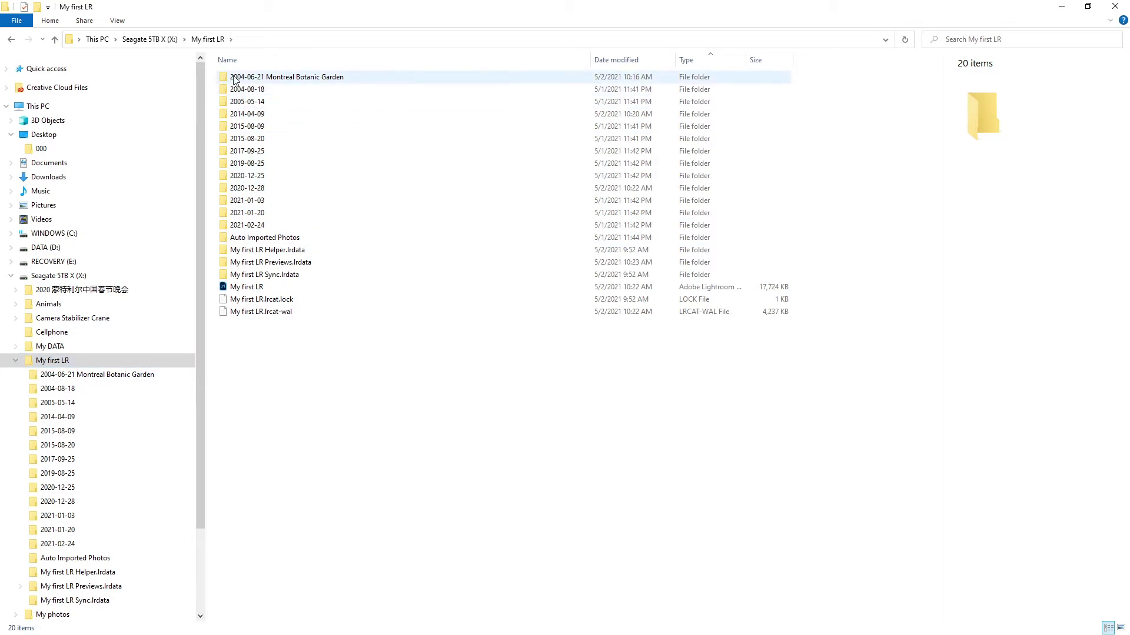
pyautogui.moveTo(216, 80); pyautogui.dragTo(302, 237)
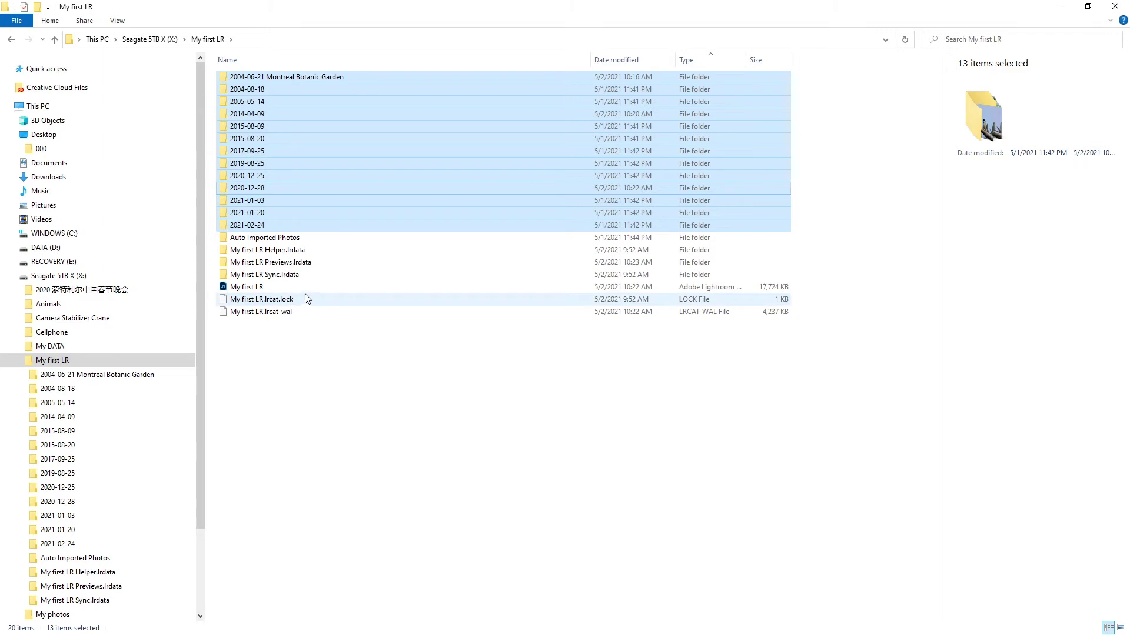
pyautogui.click(62, 246)
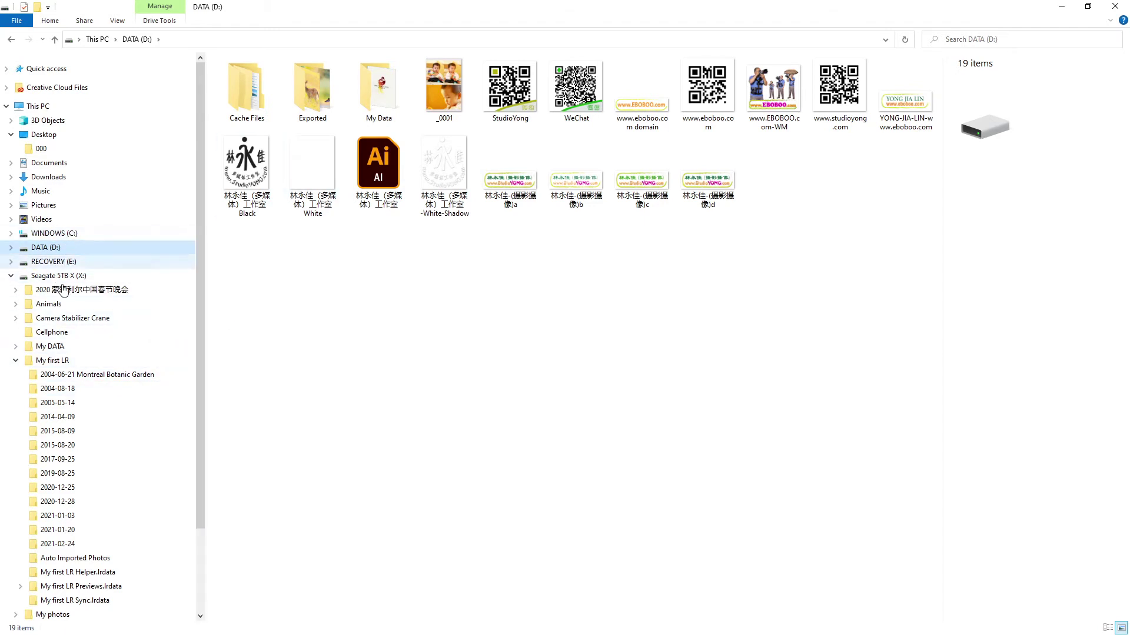
pyautogui.click(52, 360)
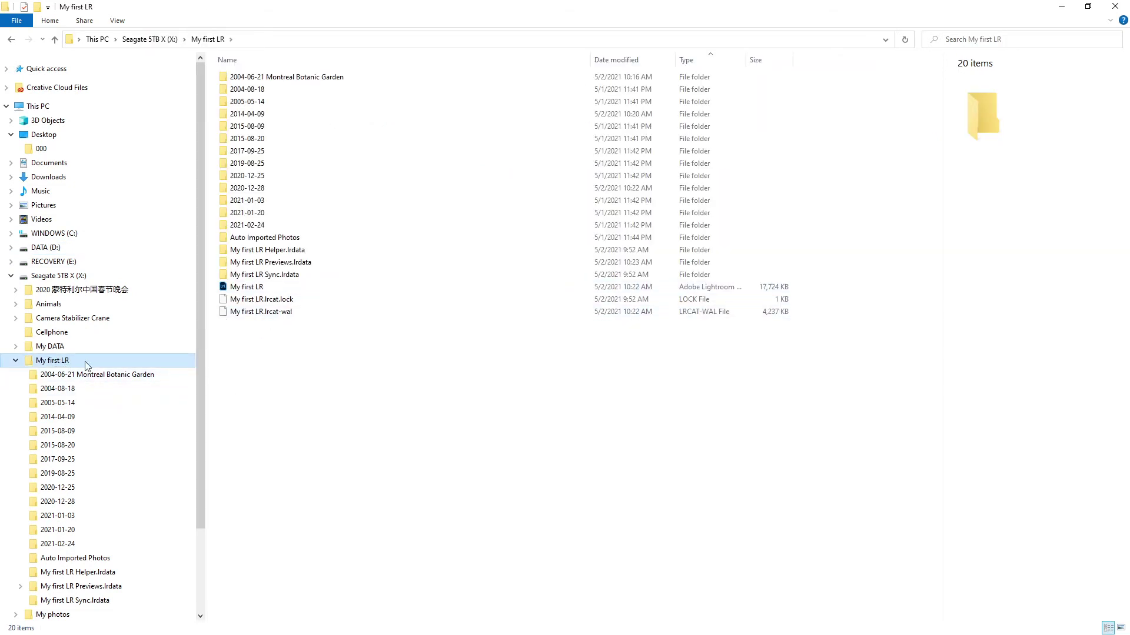
pyautogui.click(64, 249)
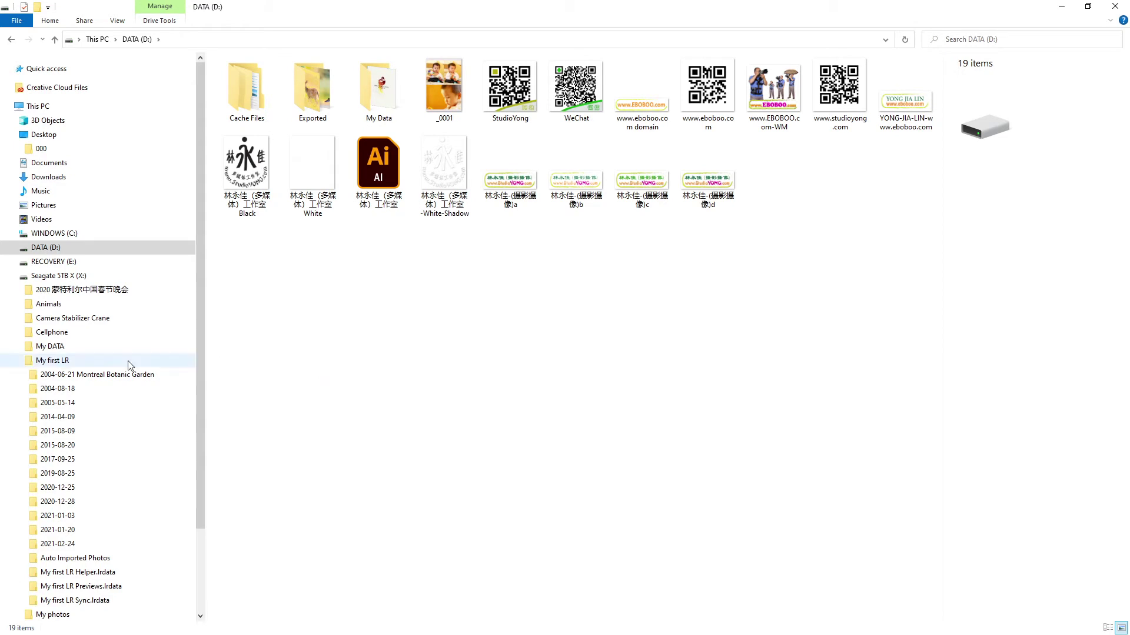
# Step: Switch to Lightroom Classic, look at Update Folder Location for 2015-08-20 with DATA (D:) as the location, and cancel it
pyautogui.hotkey('alt', 'Tab')
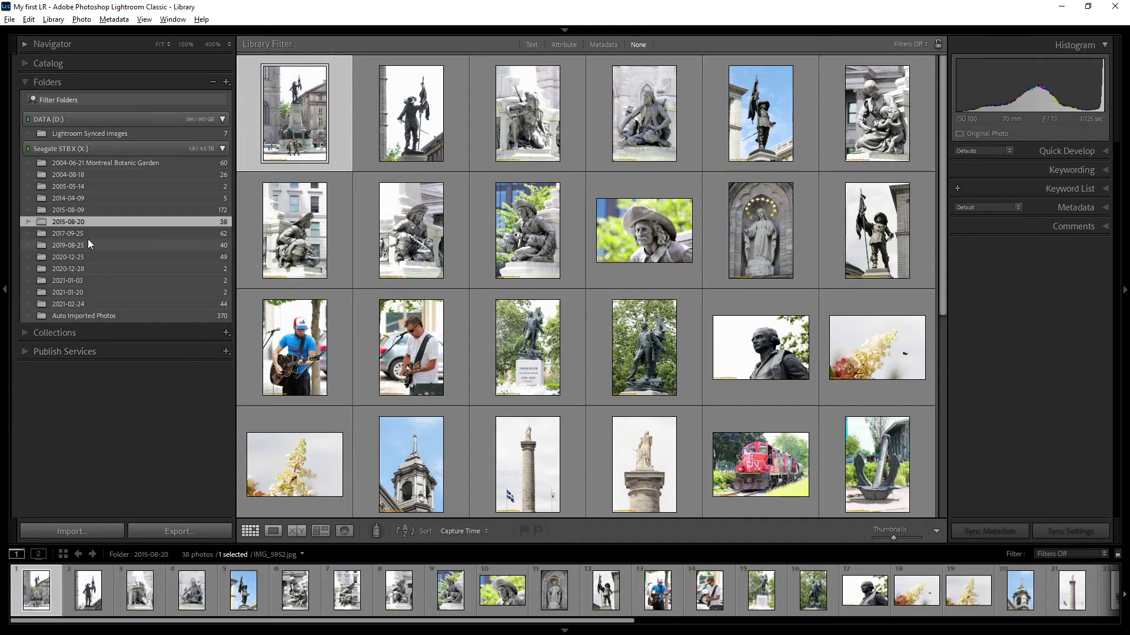
pyautogui.rightClick(77, 221)
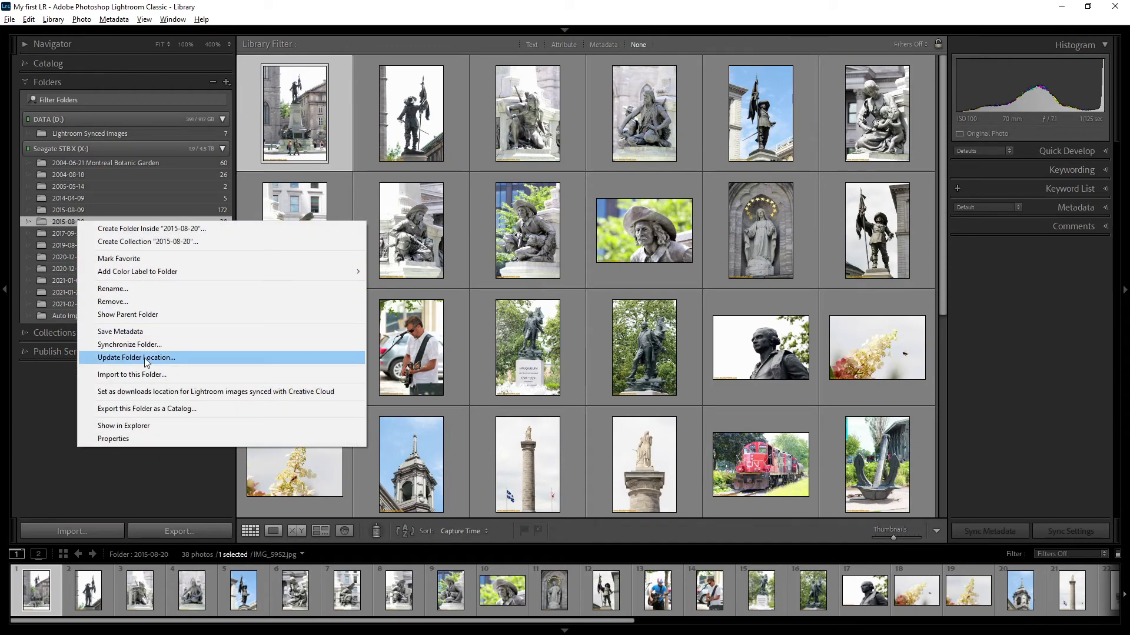
pyautogui.click(174, 357)
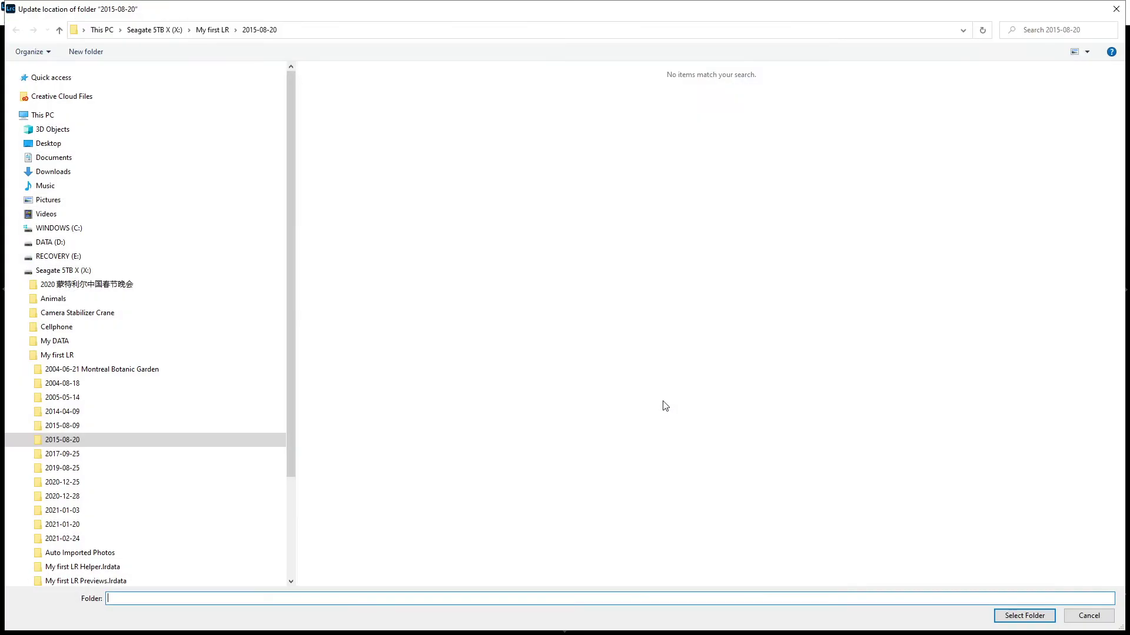
pyautogui.click(40, 243)
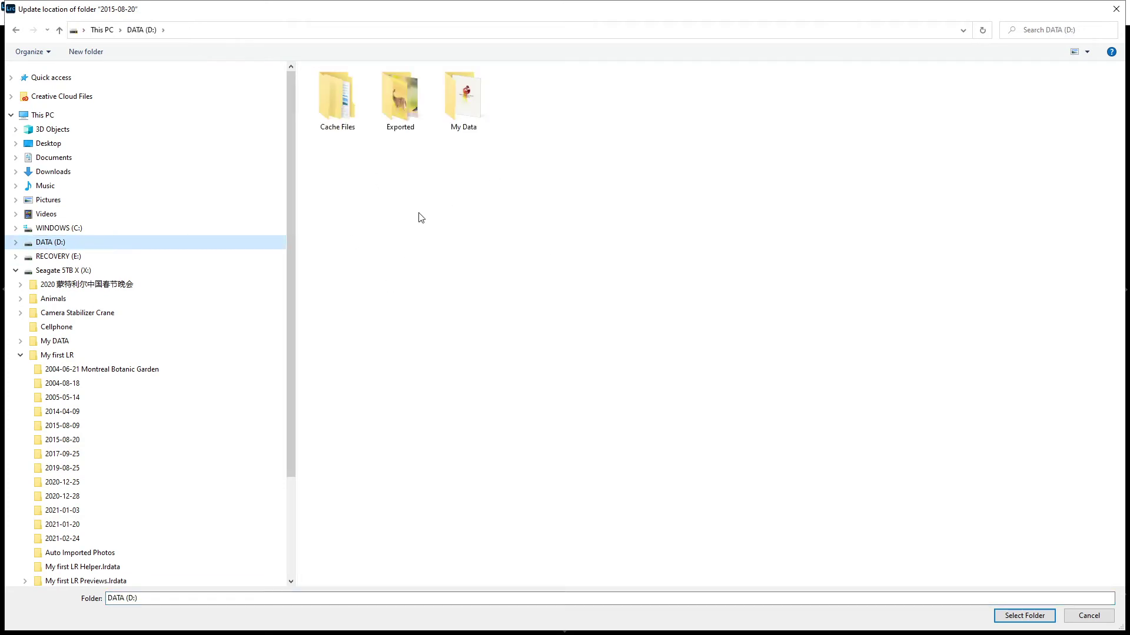
pyautogui.click(1089, 615)
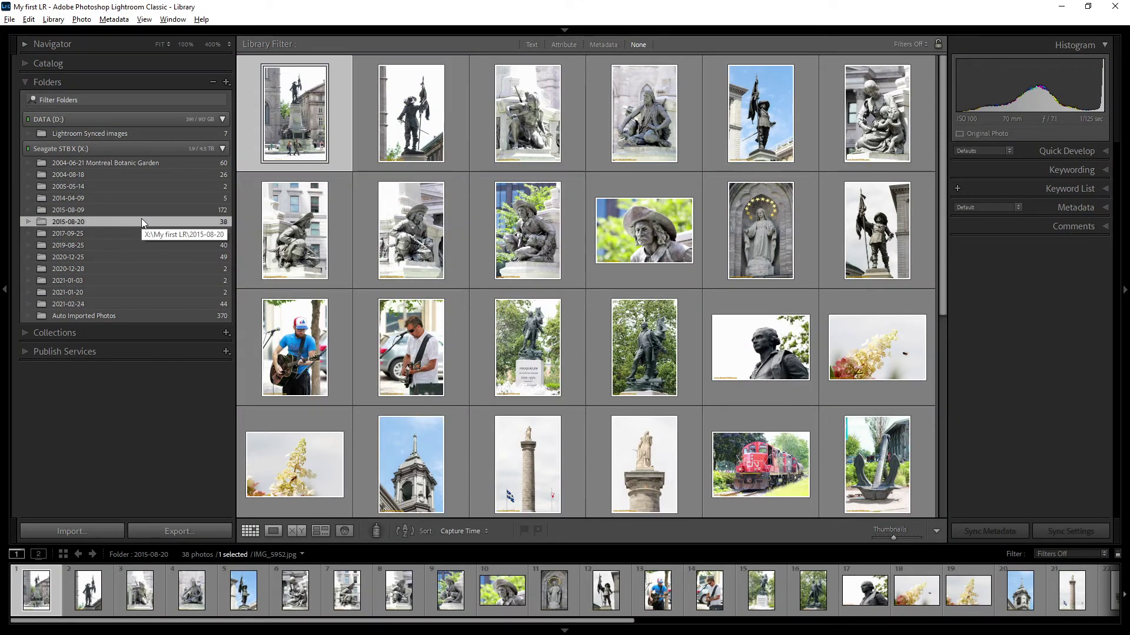
# Step: Switch to File Explorer and examine the dated photo folders inside My first LR on the Seagate 5TB X (X:) drive
pyautogui.hotkey('alt', 'Tab')
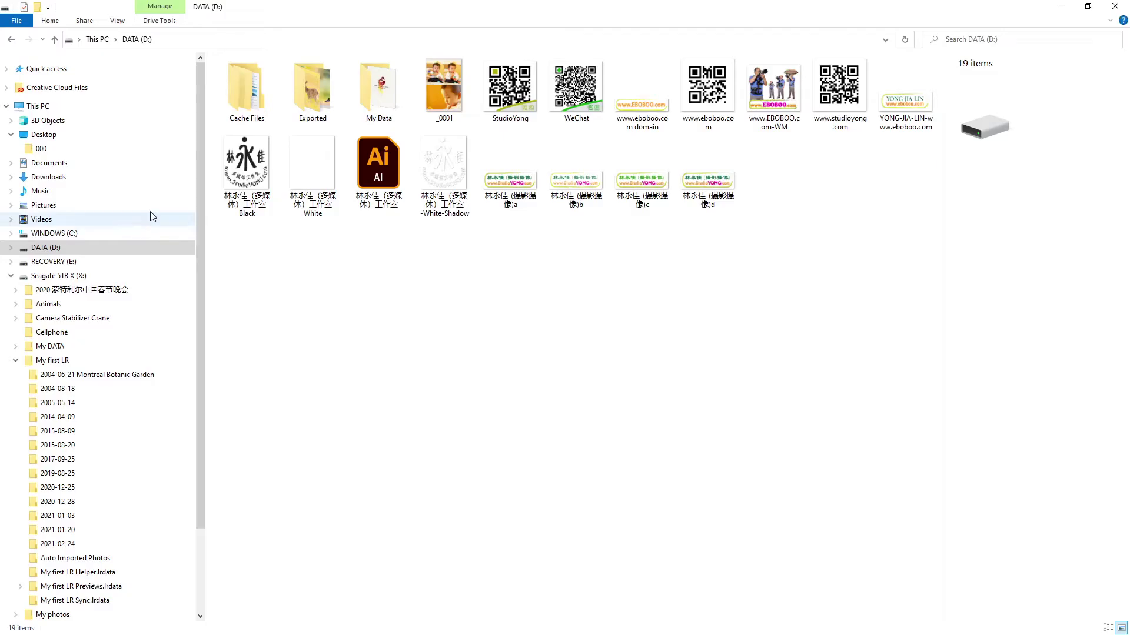
pyautogui.click(53, 362)
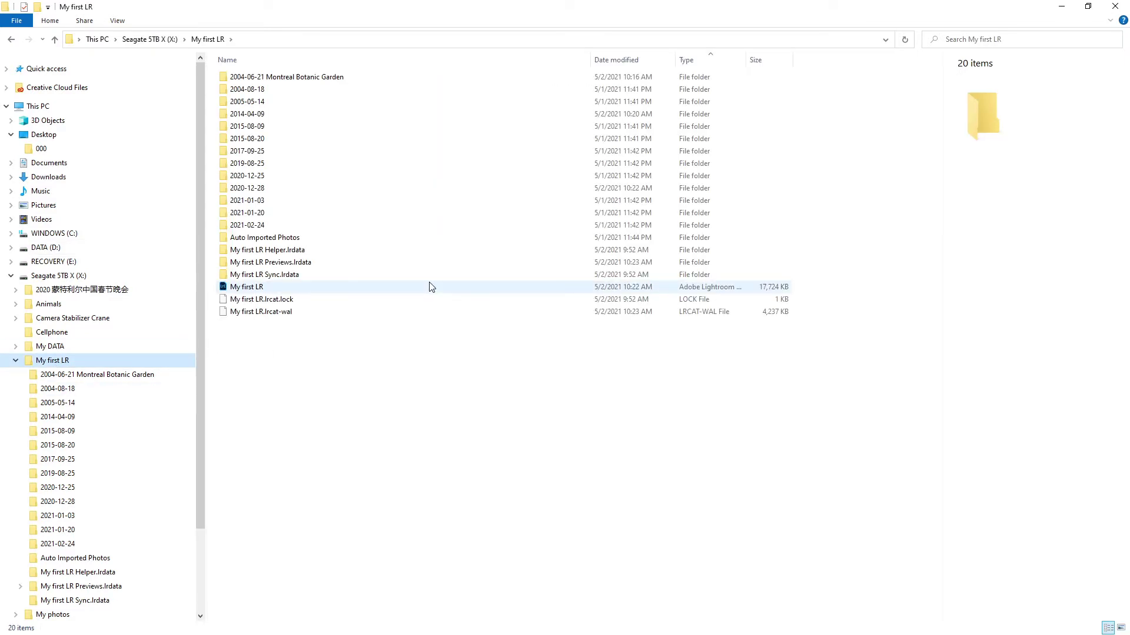
pyautogui.moveTo(213, 75); pyautogui.dragTo(276, 232)
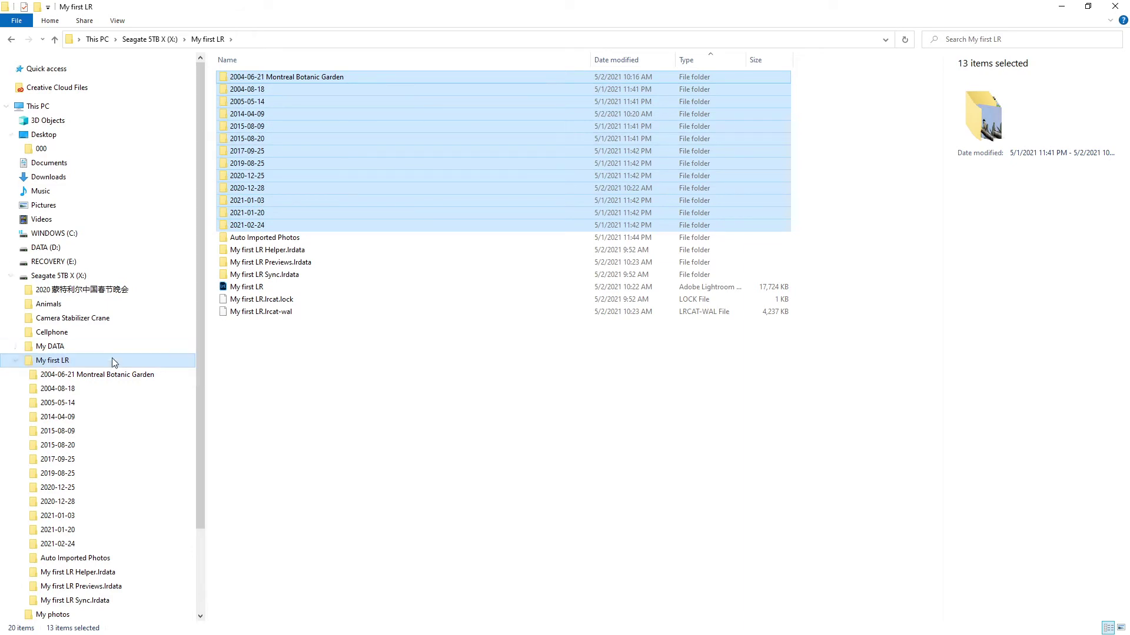
pyautogui.click(259, 386)
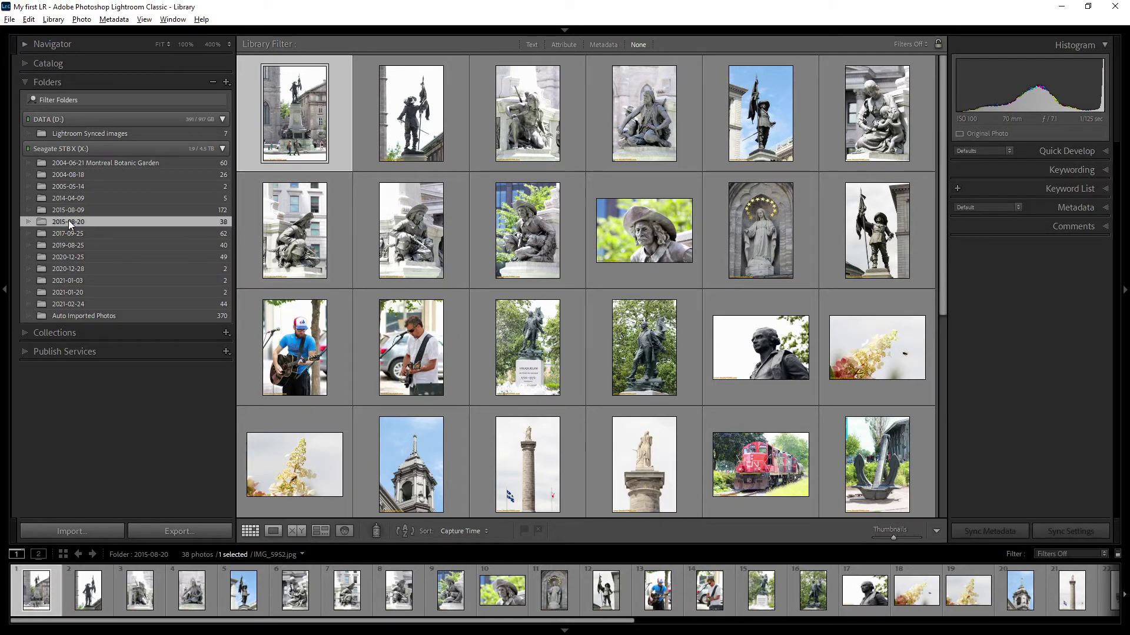
# Step: Switch to Lightroom Classic, examine the destination settings of Import to this Folder for 2014-04-09, and cancel the import
pyautogui.rightClick(68, 222)
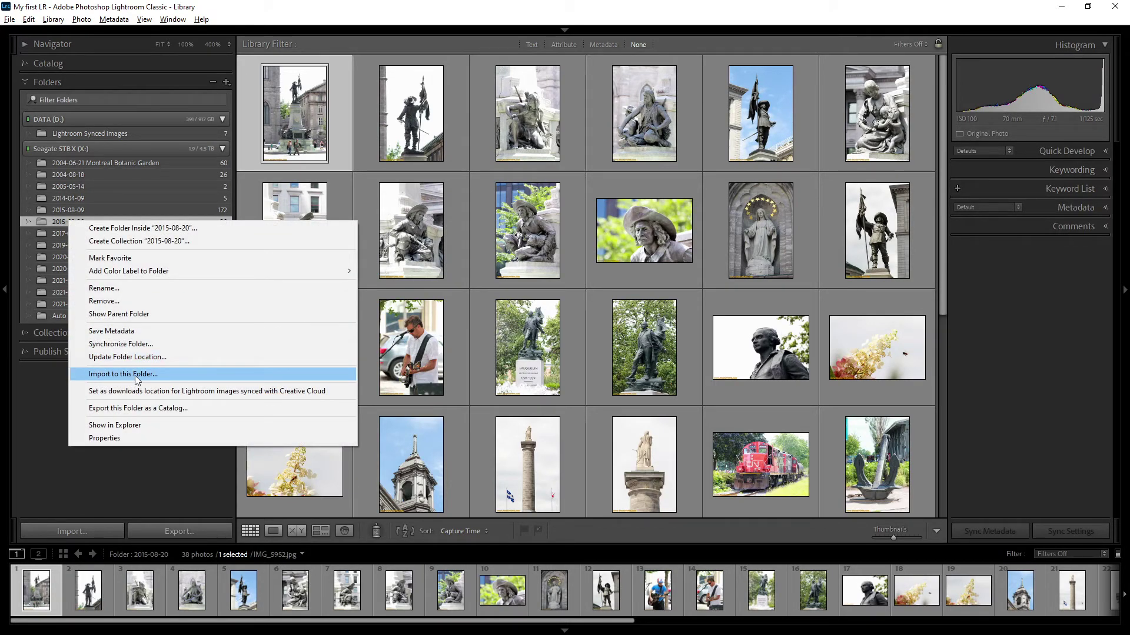
pyautogui.click(69, 199)
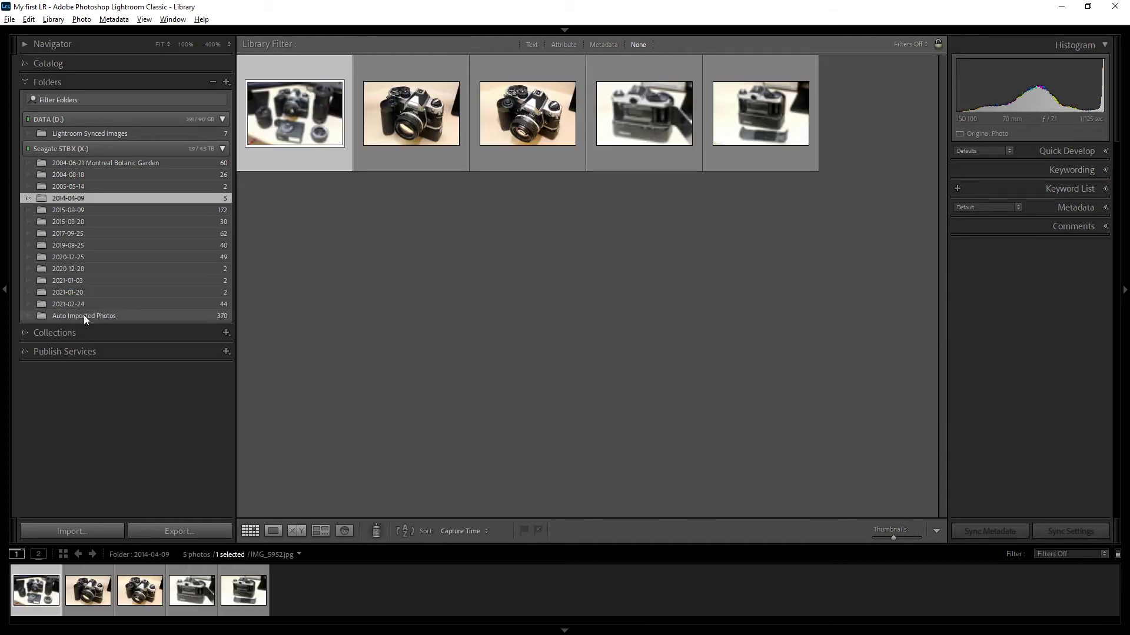
pyautogui.rightClick(77, 198)
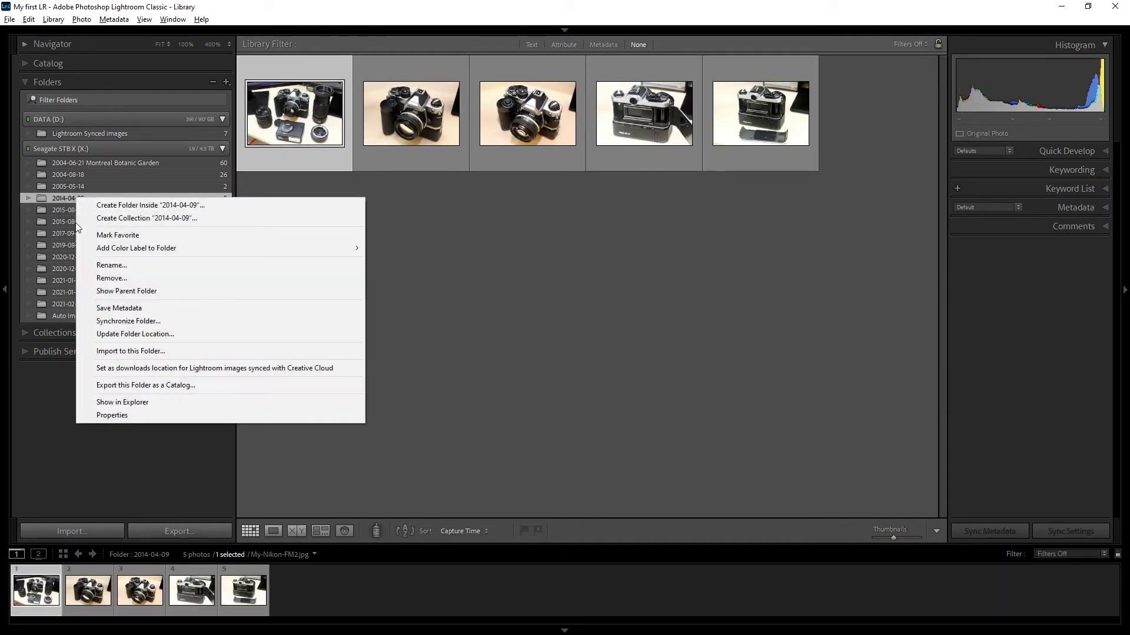
pyautogui.click(166, 352)
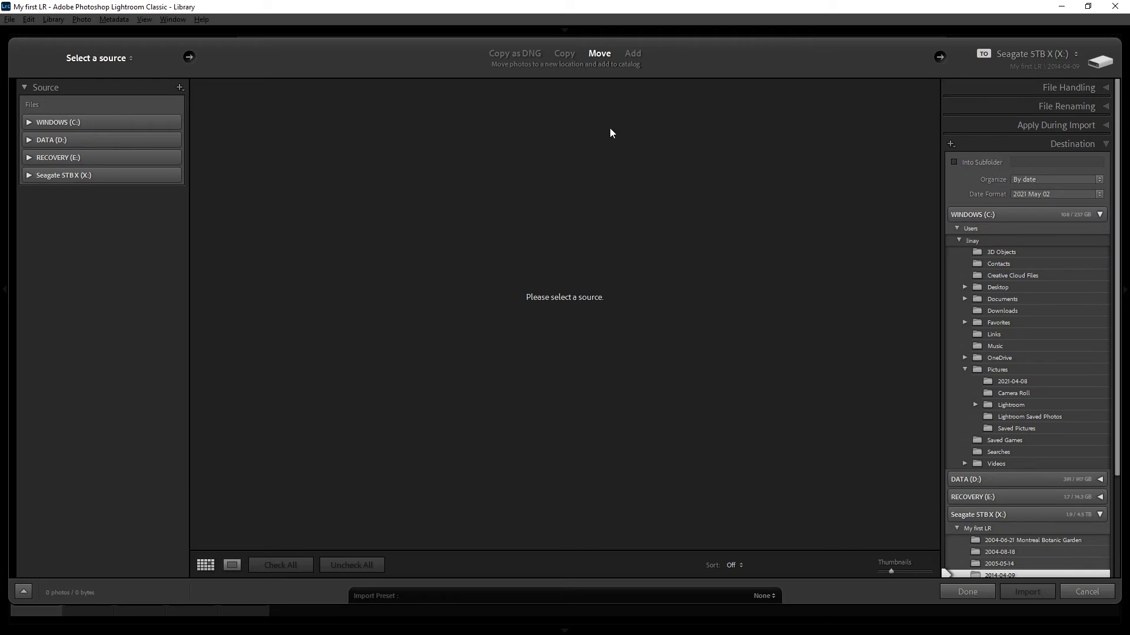
pyautogui.scroll(-3, 1001, 444)
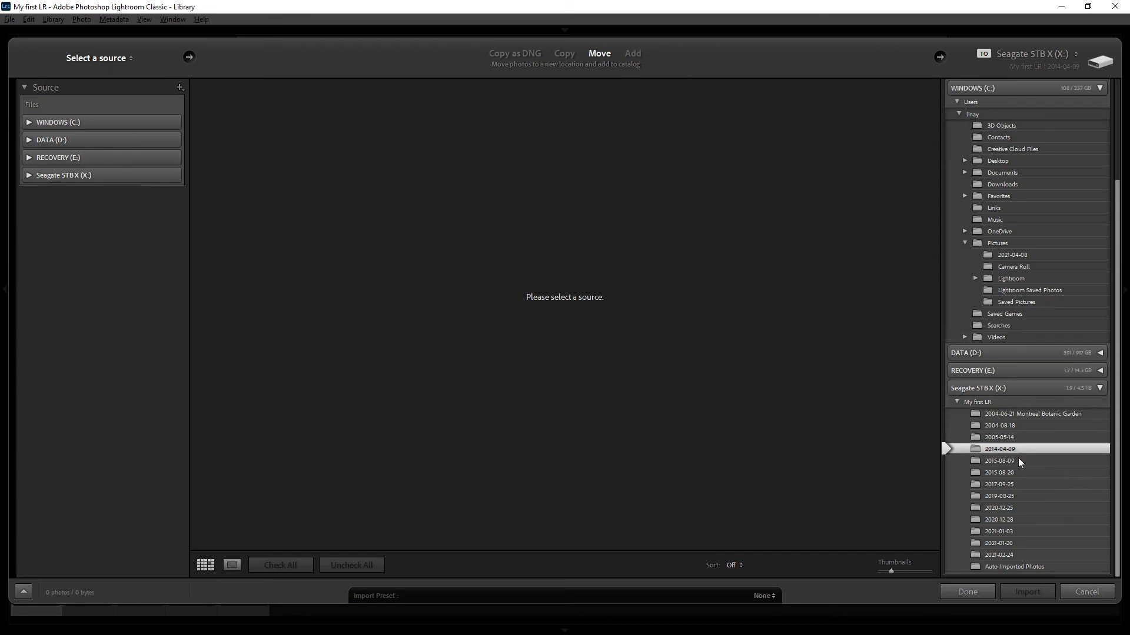
pyautogui.click(1096, 599)
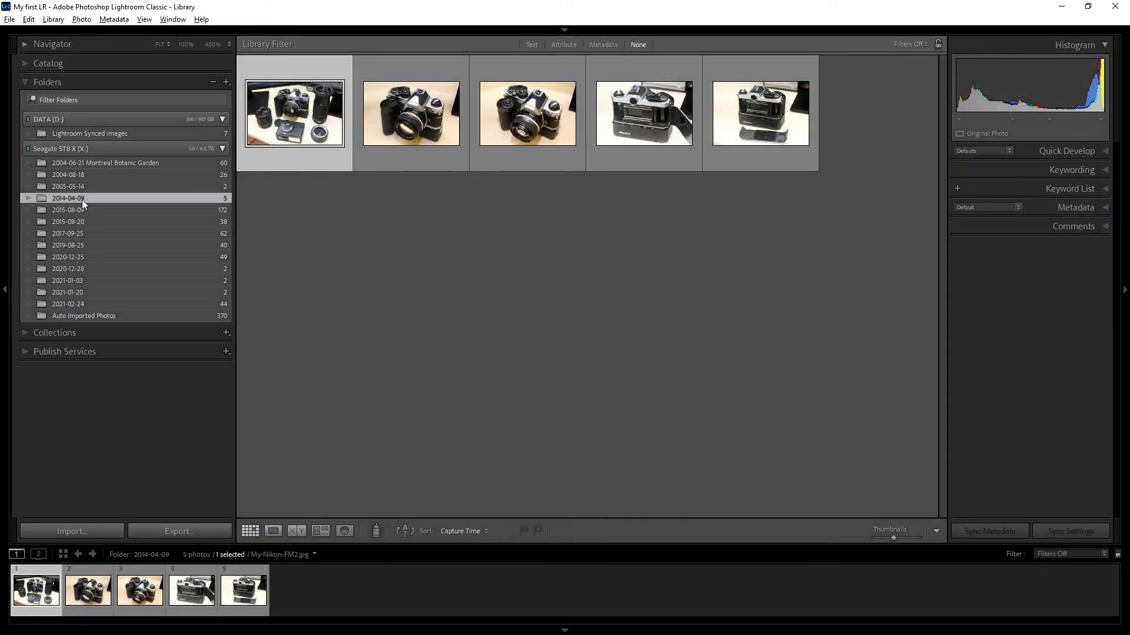
# Step: Look at setting 2014-04-09 as the downloads location for synced Lightroom images, cancel it, and view the Lightroom Synced images folder
pyautogui.rightClick(82, 198)
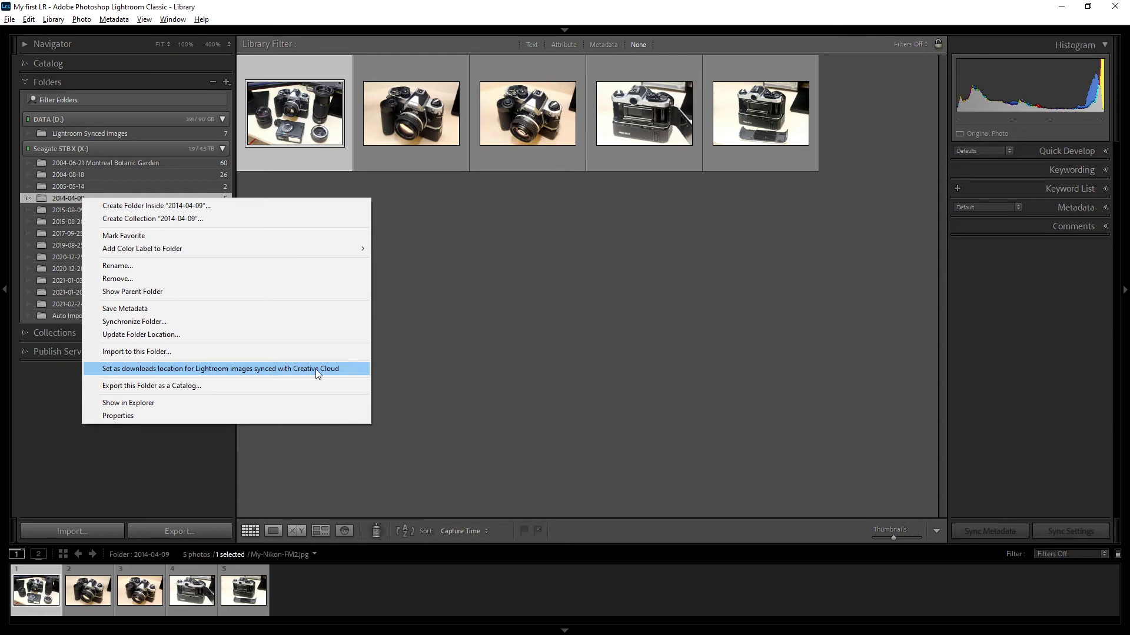
pyautogui.click(165, 371)
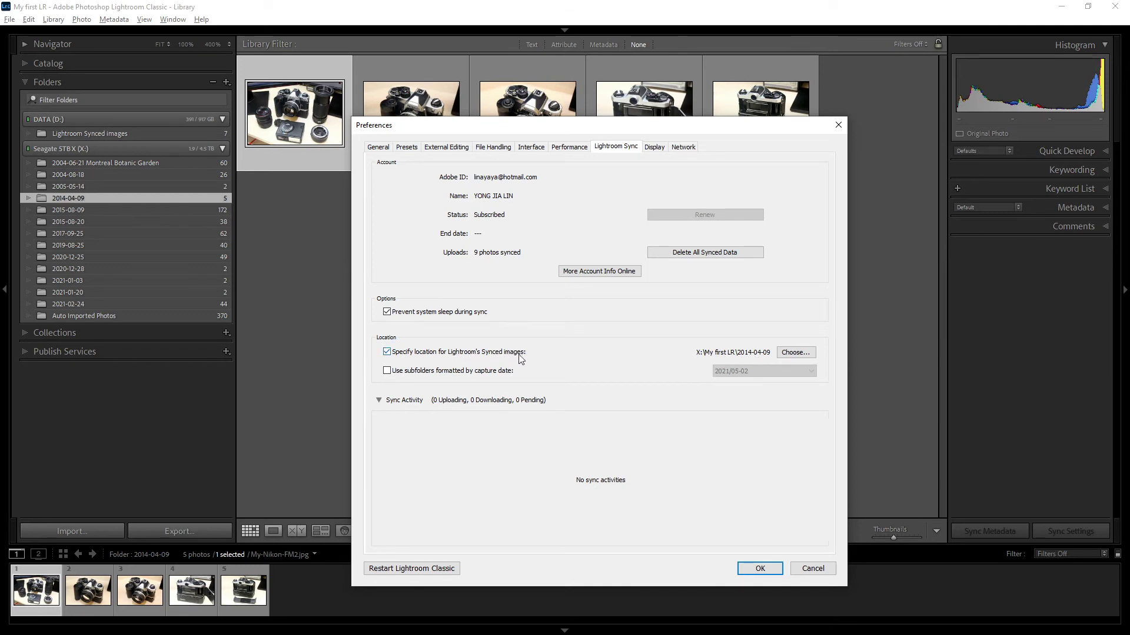
pyautogui.click(812, 569)
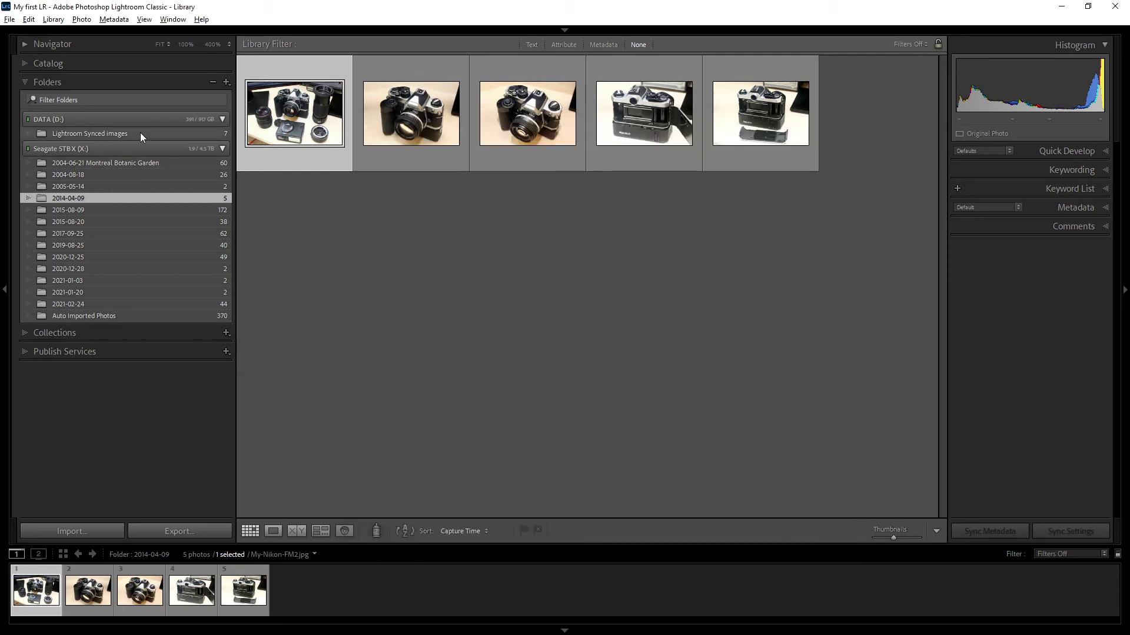
pyautogui.click(107, 133)
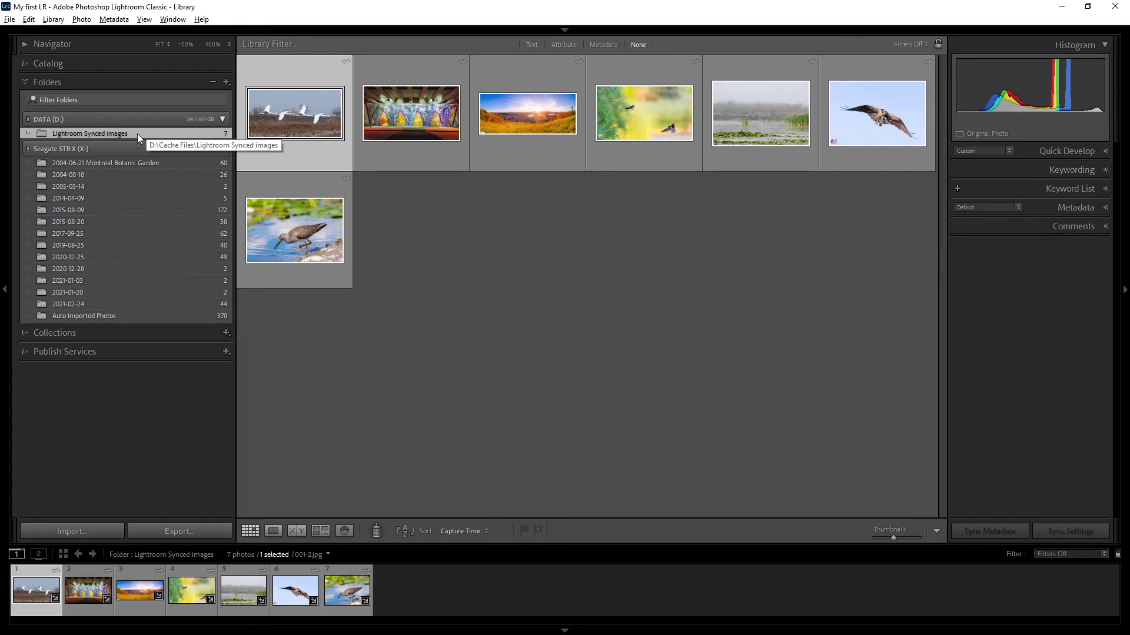
# Step: View the folder options of 2015-08-20, and look through all the photos in the Auto Imported Photos folder
pyautogui.click(69, 219)
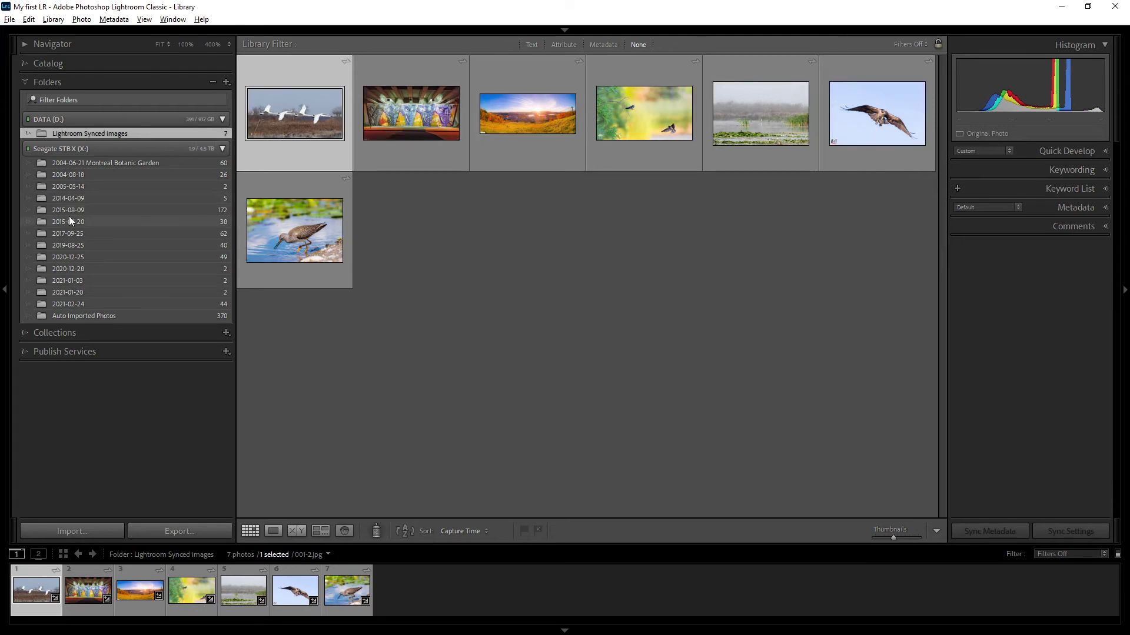
pyautogui.rightClick(73, 221)
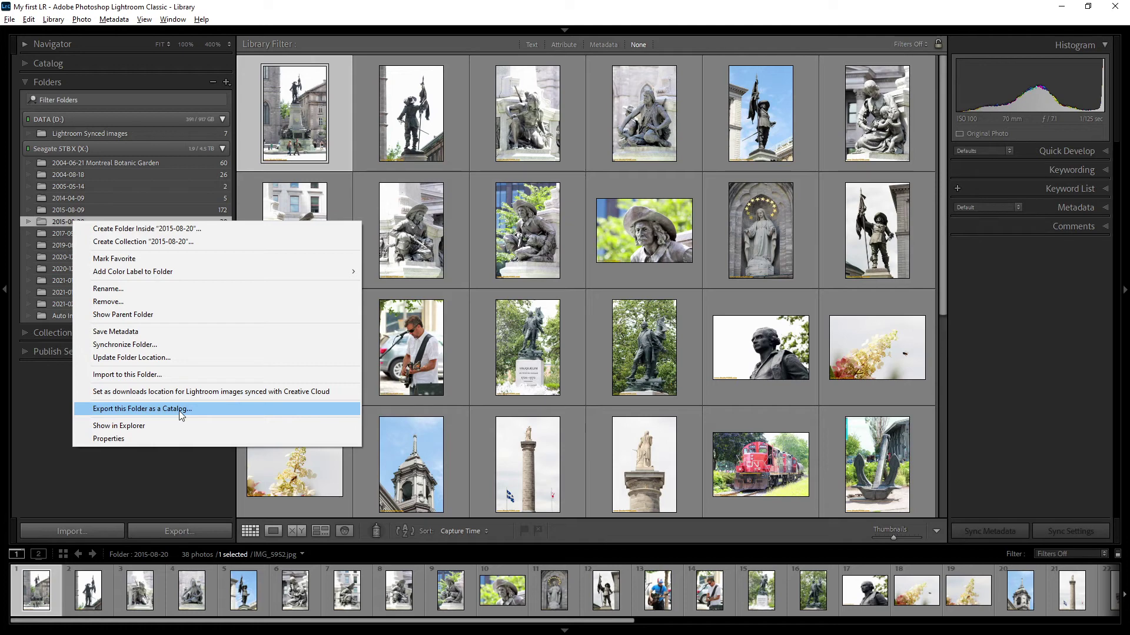
pyautogui.click(30, 396)
pyautogui.click(87, 315)
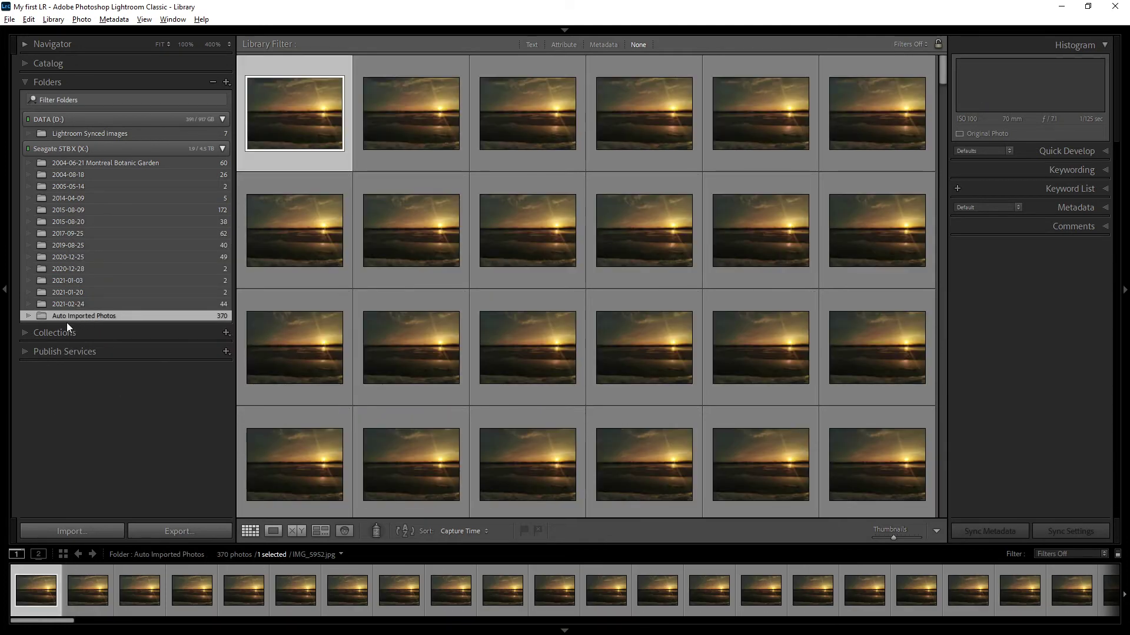
pyautogui.scroll(-20, 530, 261)
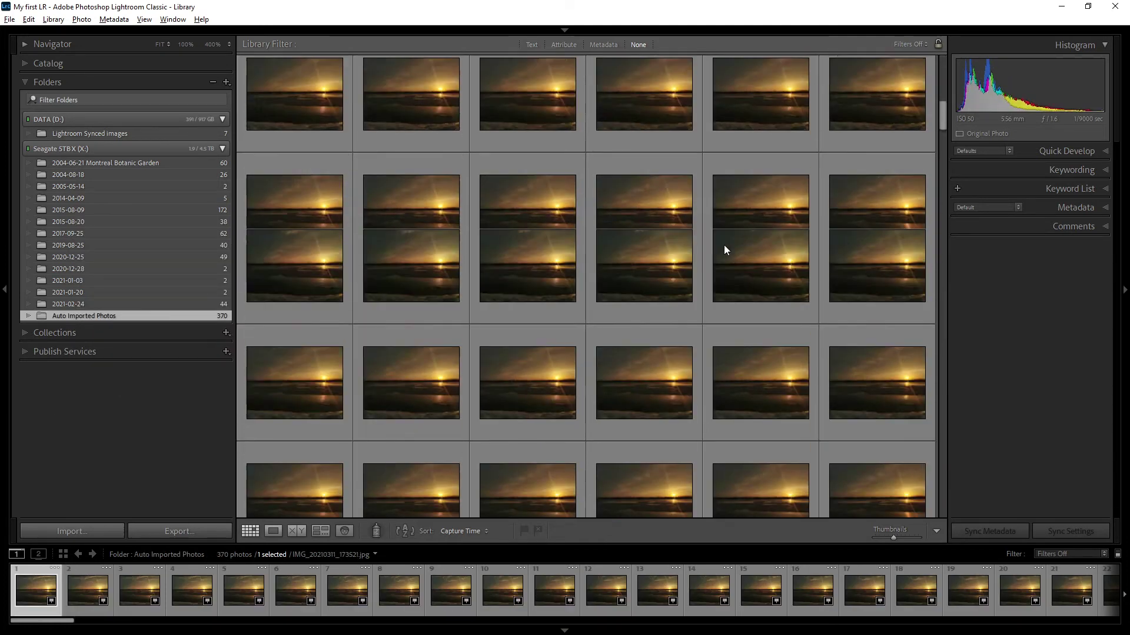
pyautogui.scroll(-5, 753, 273)
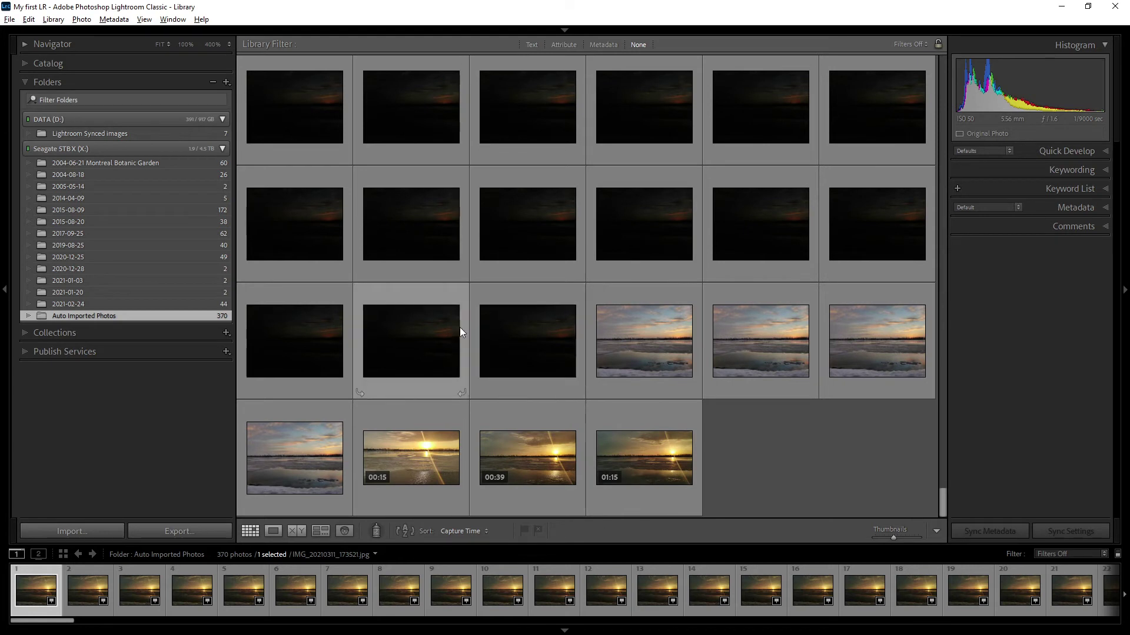
pyautogui.scroll(2, 460, 327)
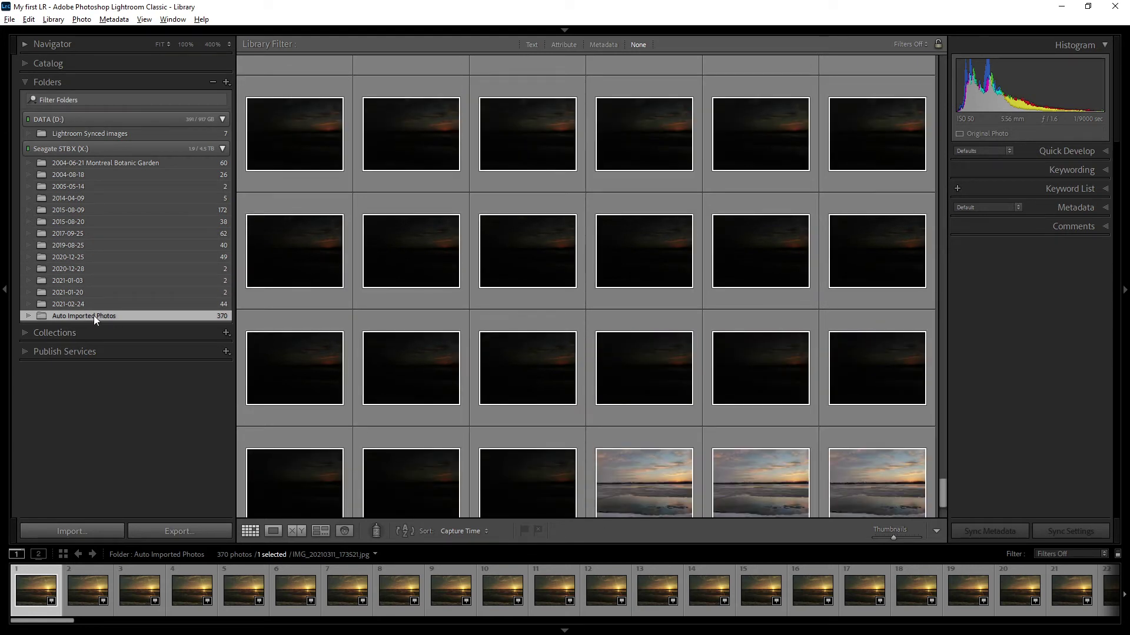
pyautogui.scroll(10, 477, 265)
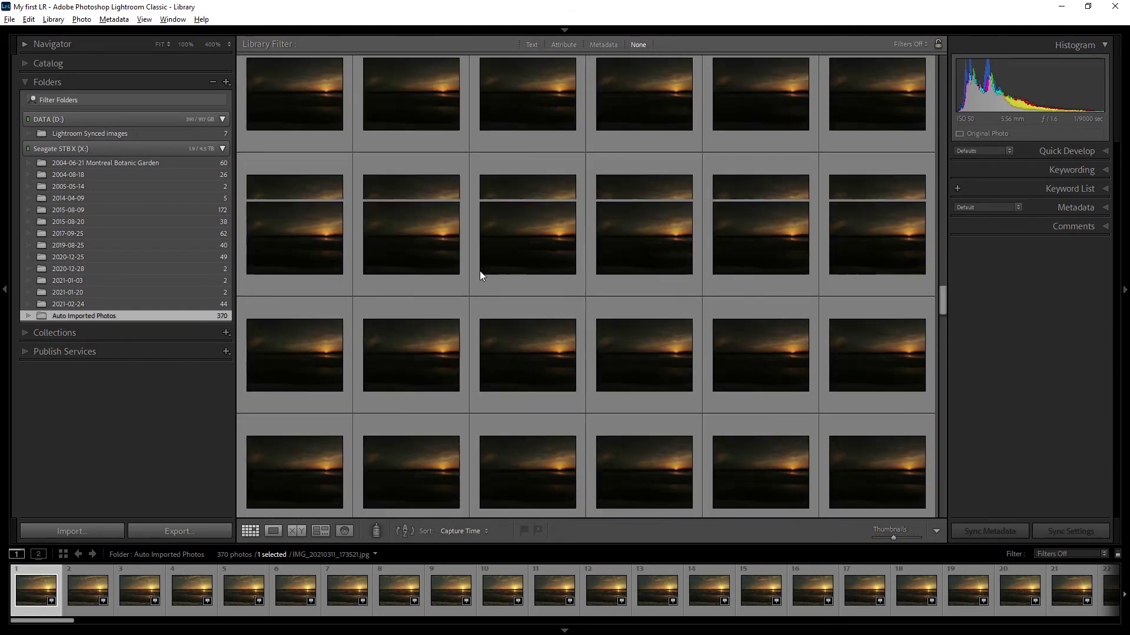
pyautogui.scroll(10, 479, 271)
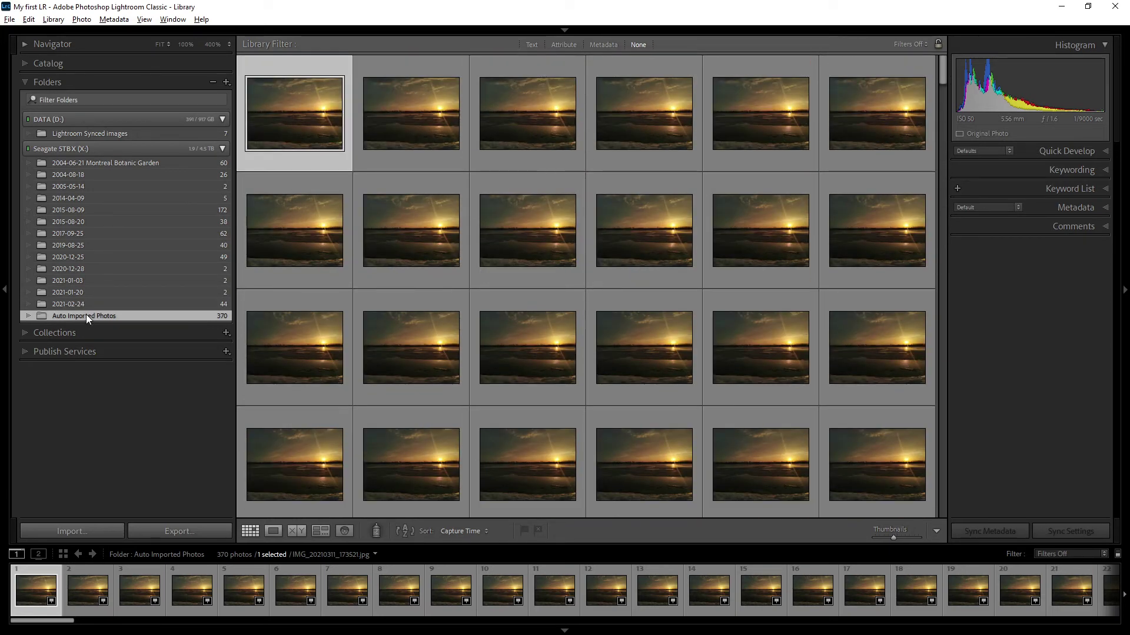
# Step: Export the Auto Imported Photos folder as a catalog named Sunset Time-lapse on DATA (D:), and reveal the export progress
pyautogui.rightClick(86, 316)
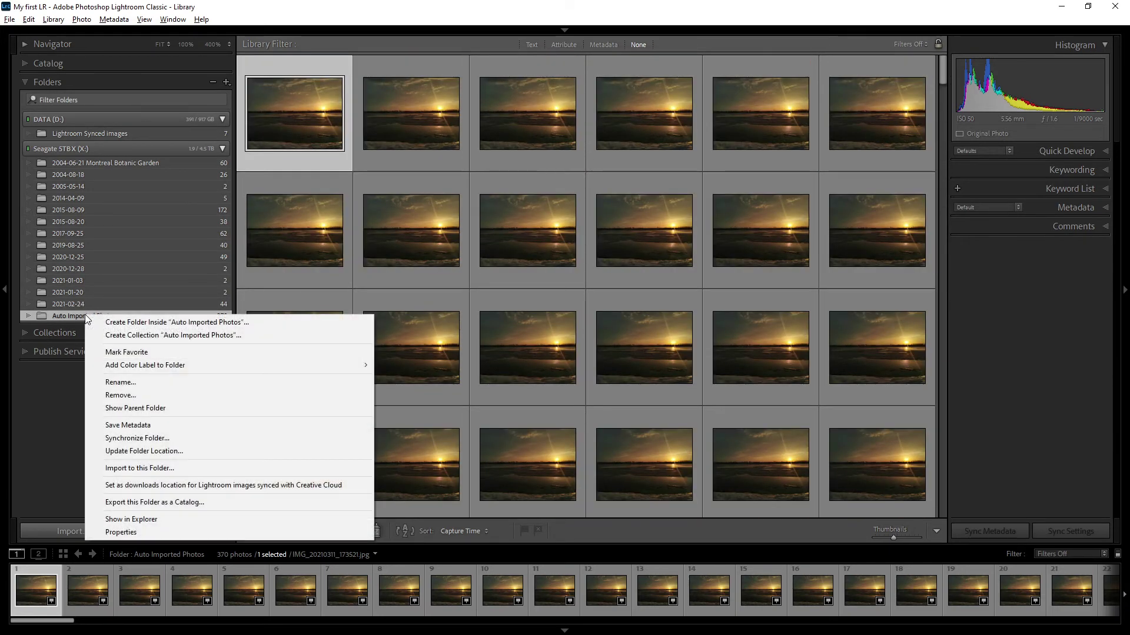
pyautogui.click(200, 502)
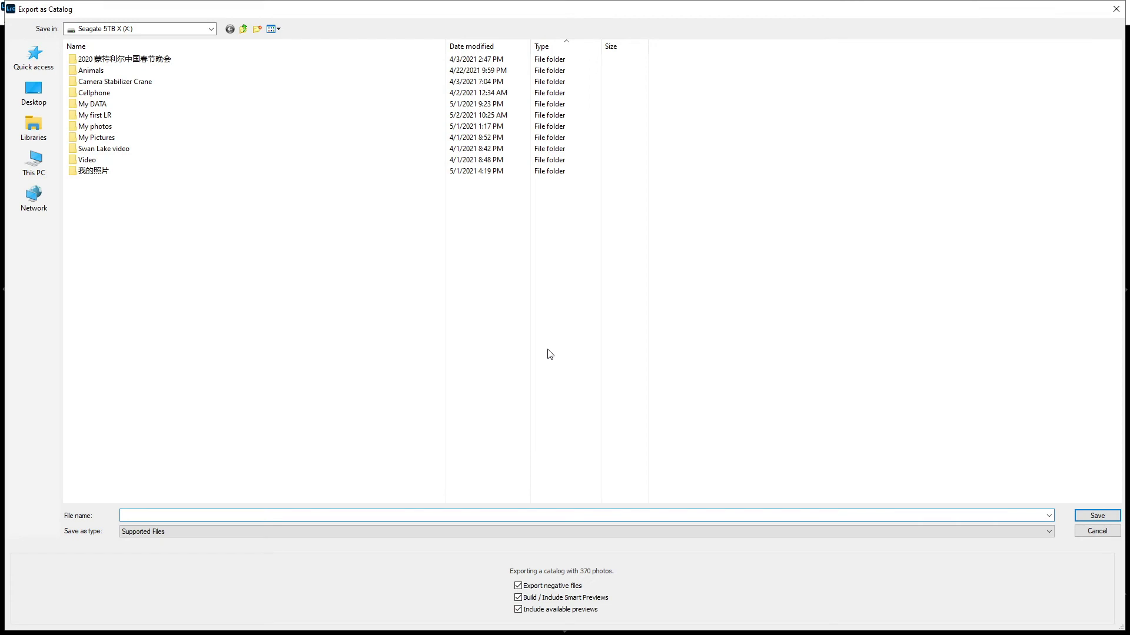
pyautogui.click(33, 162)
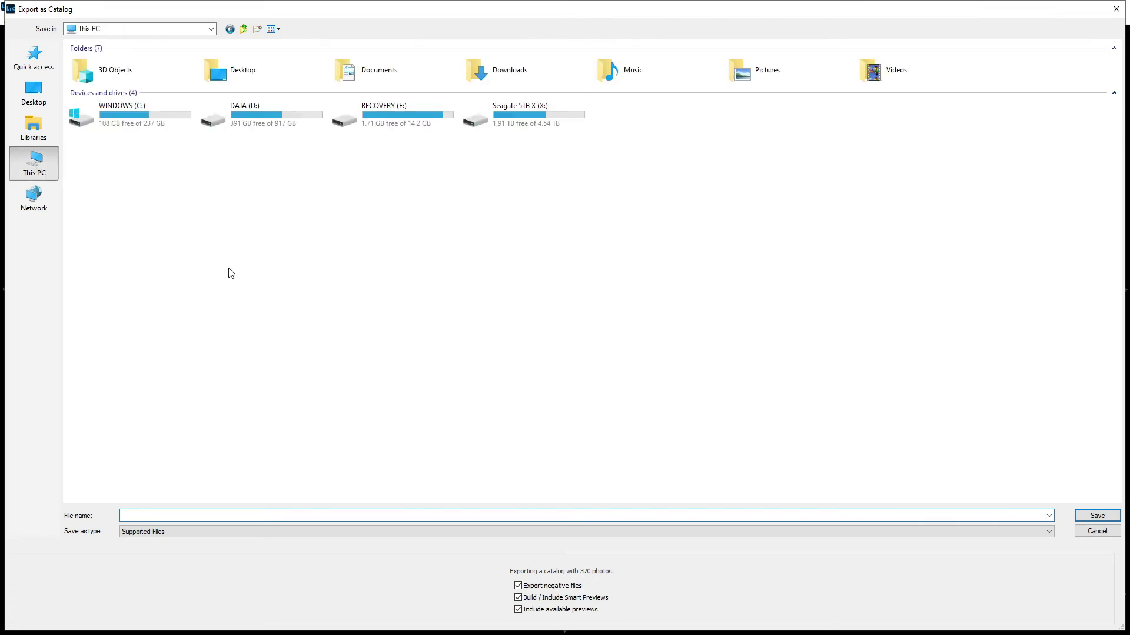
pyautogui.doubleClick(267, 124)
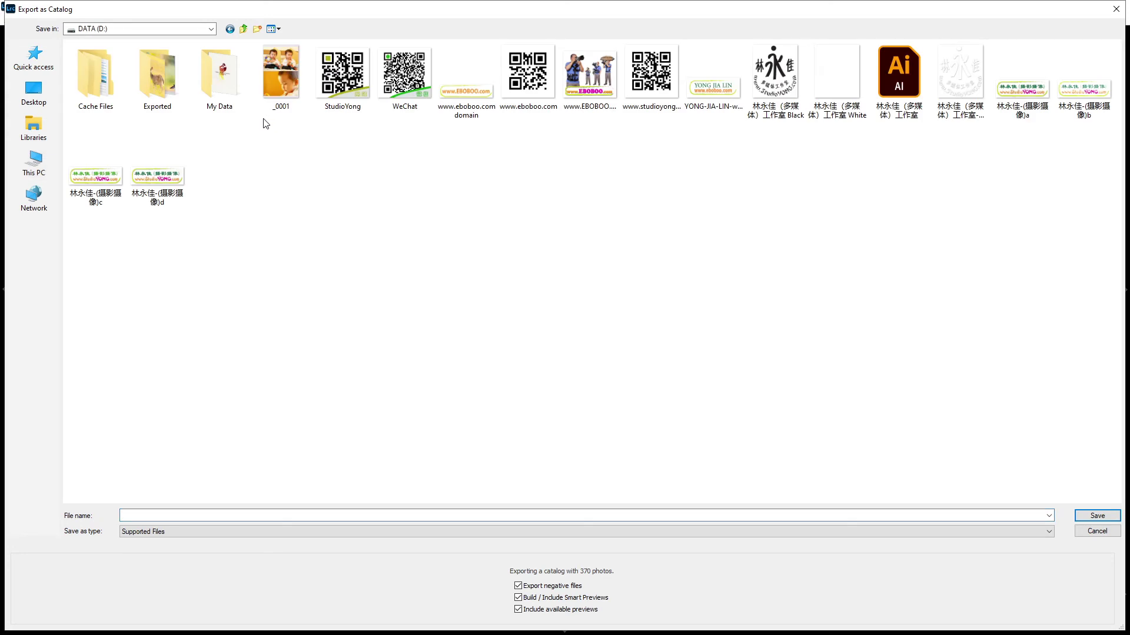
pyautogui.click(154, 514)
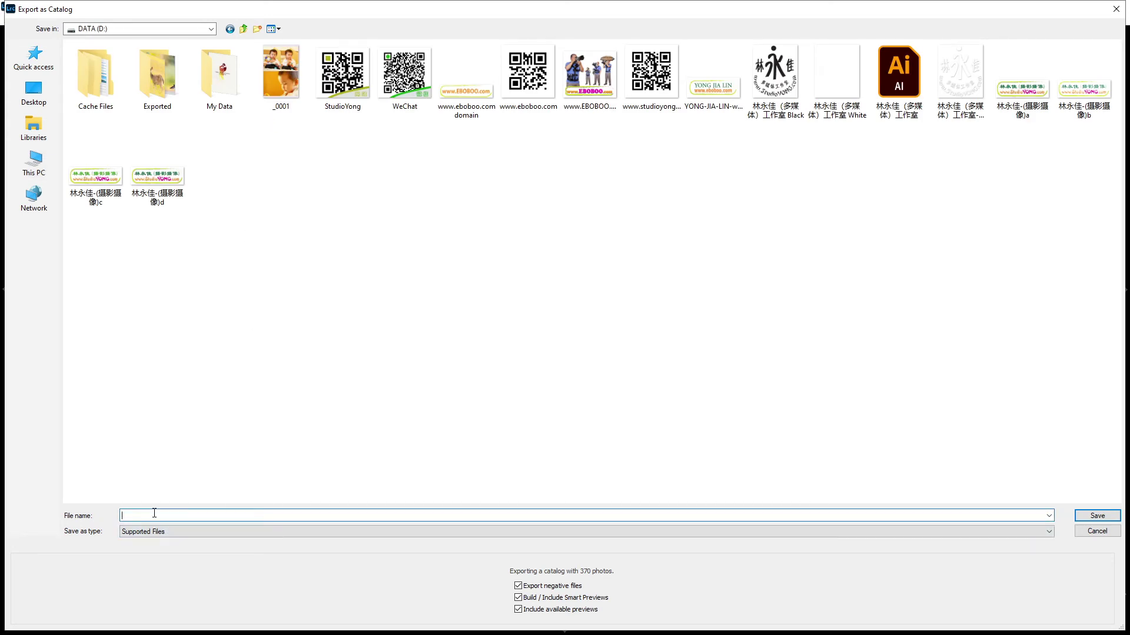
pyautogui.write('Sunset Time-lapse')
pyautogui.click(1098, 516)
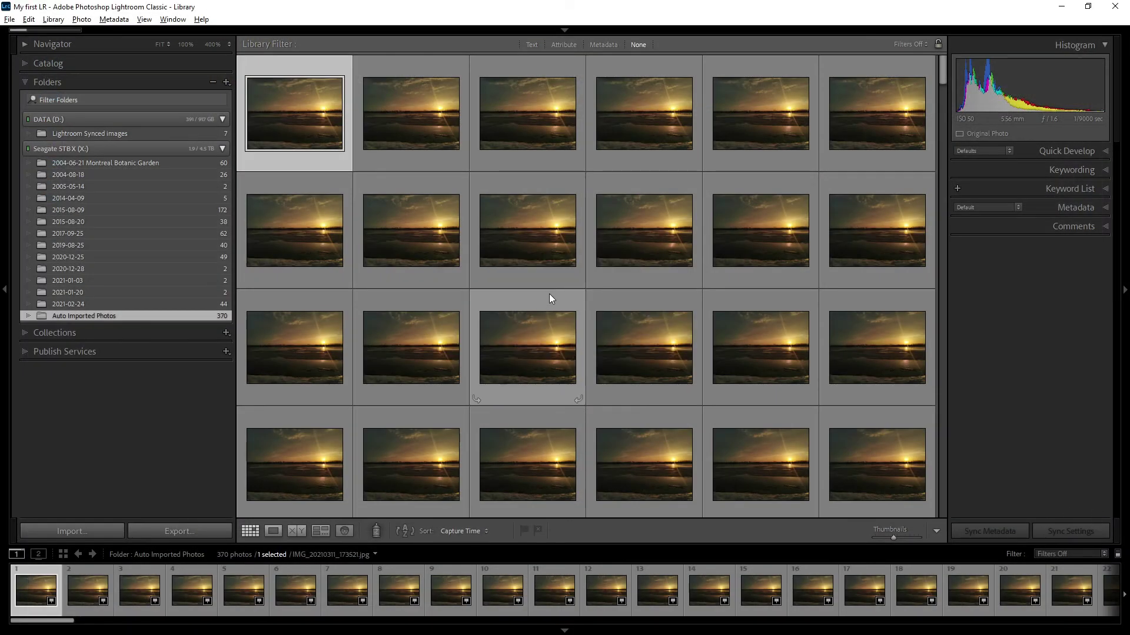
pyautogui.click(335, 28)
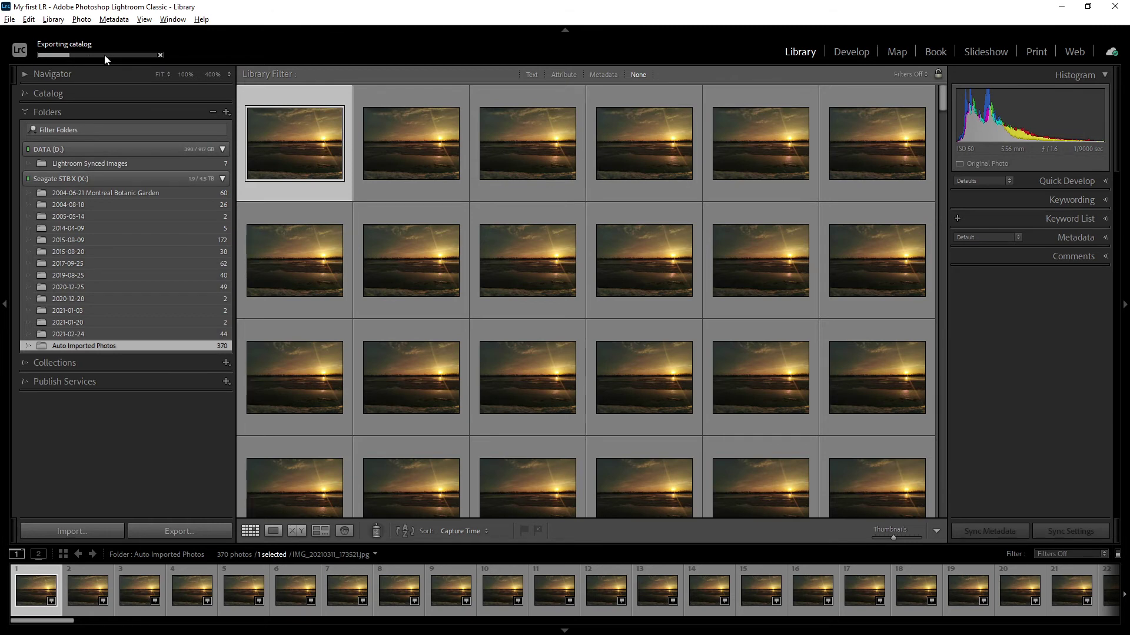
# Step: Switch to File Explorer, examine the exported photos in Sunset Time-lapse on DATA (D:), and return to Lightroom Classic
pyautogui.hotkey('alt', 'Tab')
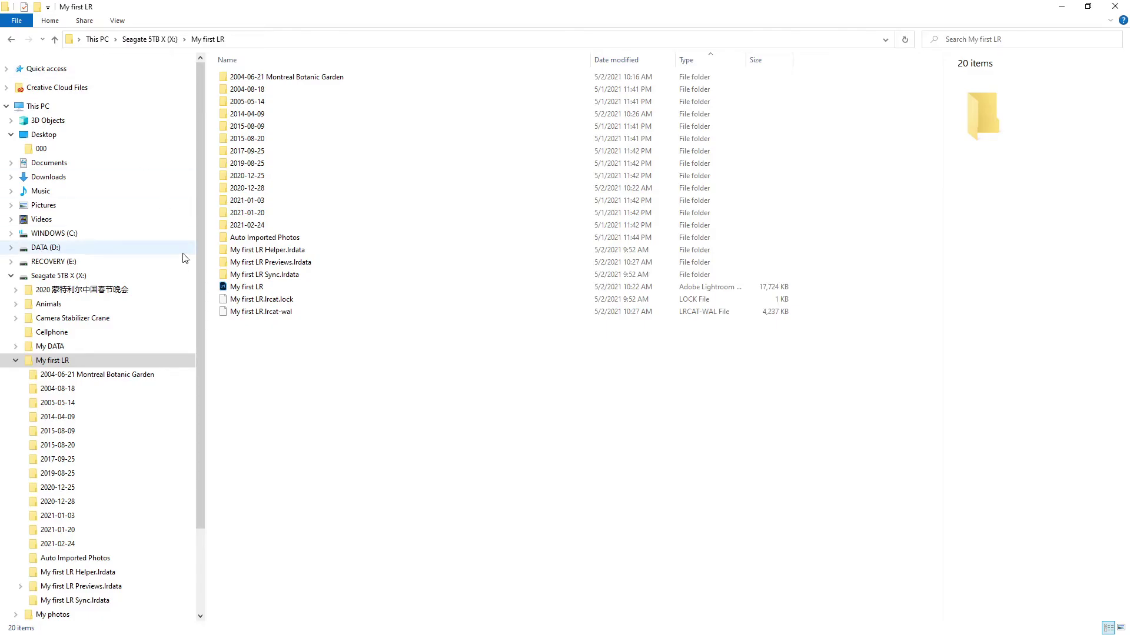
pyautogui.click(48, 249)
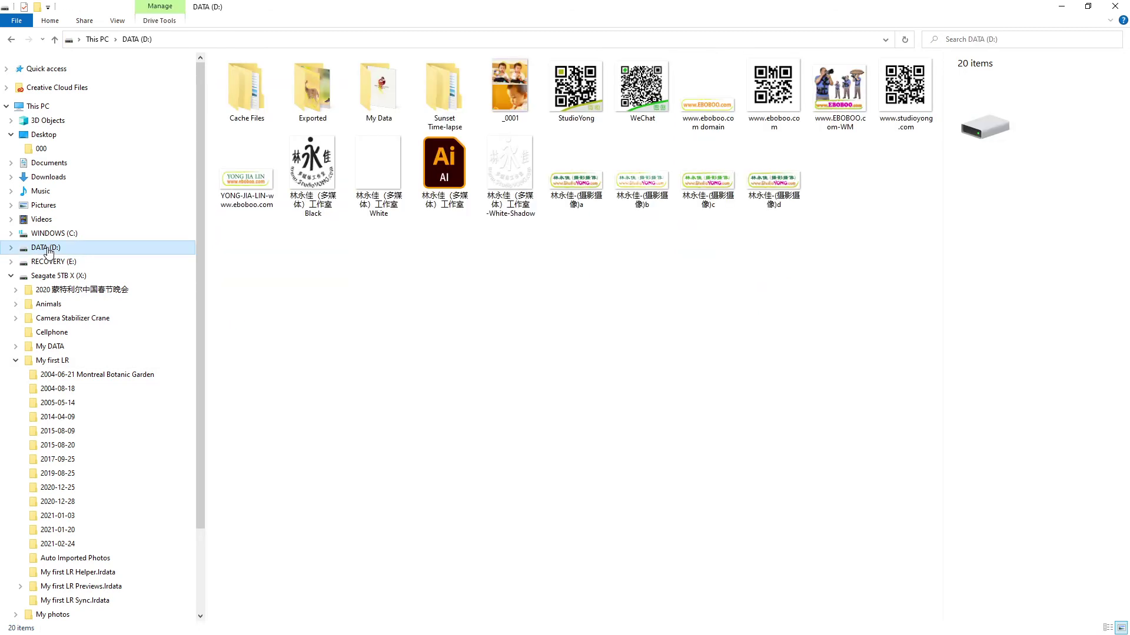
pyautogui.doubleClick(443, 104)
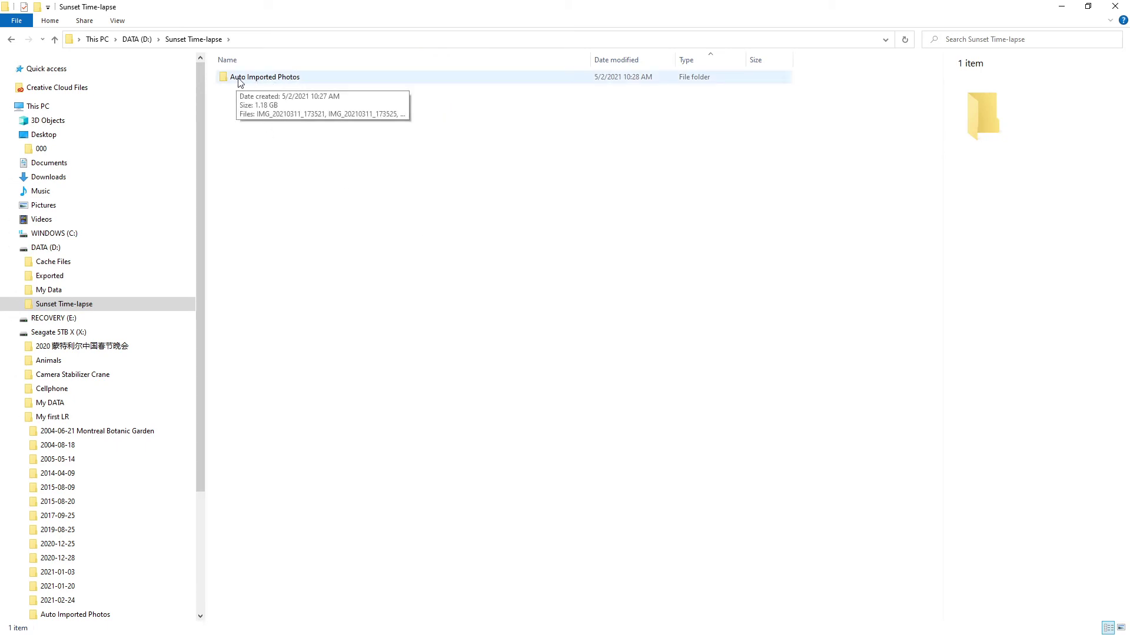
pyautogui.doubleClick(284, 84)
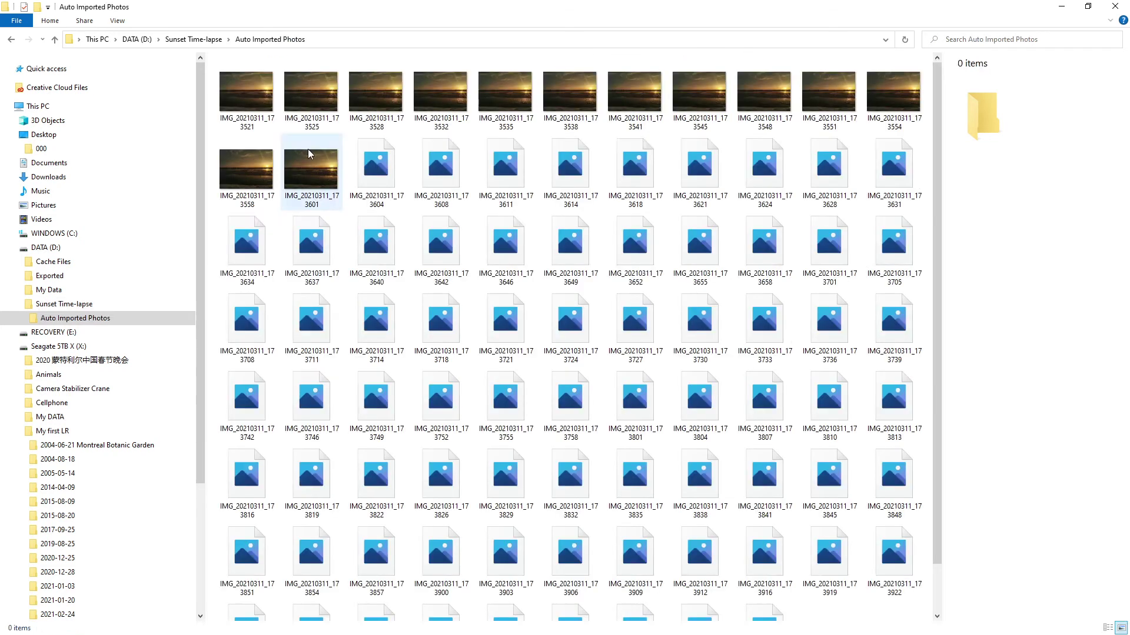
pyautogui.scroll(-1, 591, 319)
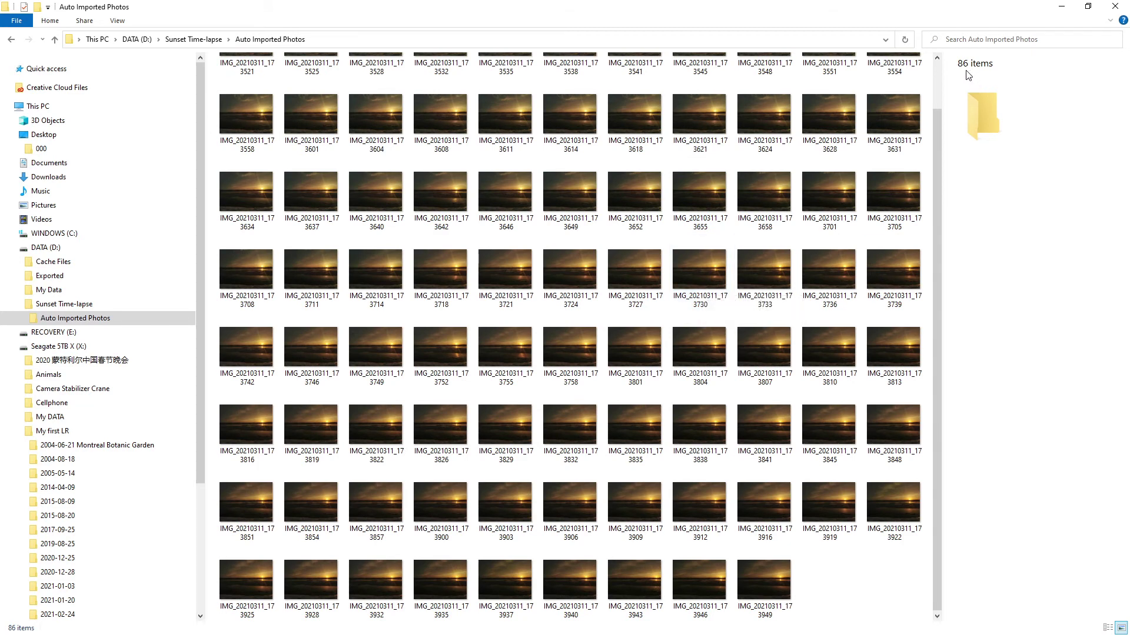
pyautogui.hotkey('alt', 'Tab')
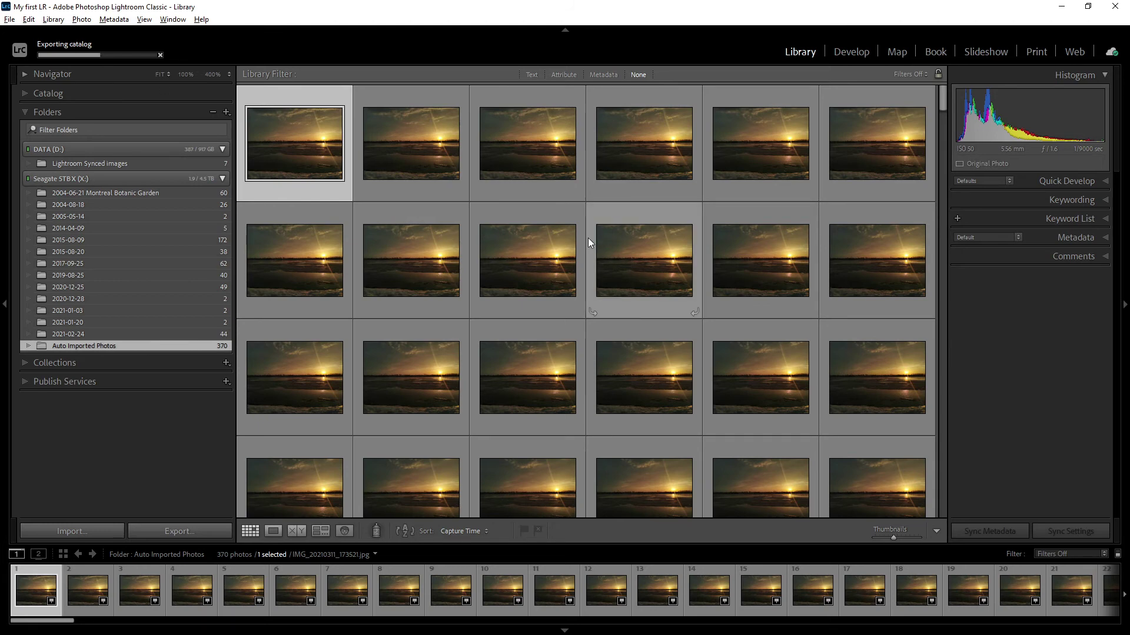
# Step: Look through the Auto Imported Photos grid down to the videos at its end and return to the first photos
pyautogui.scroll(-10, 615, 297)
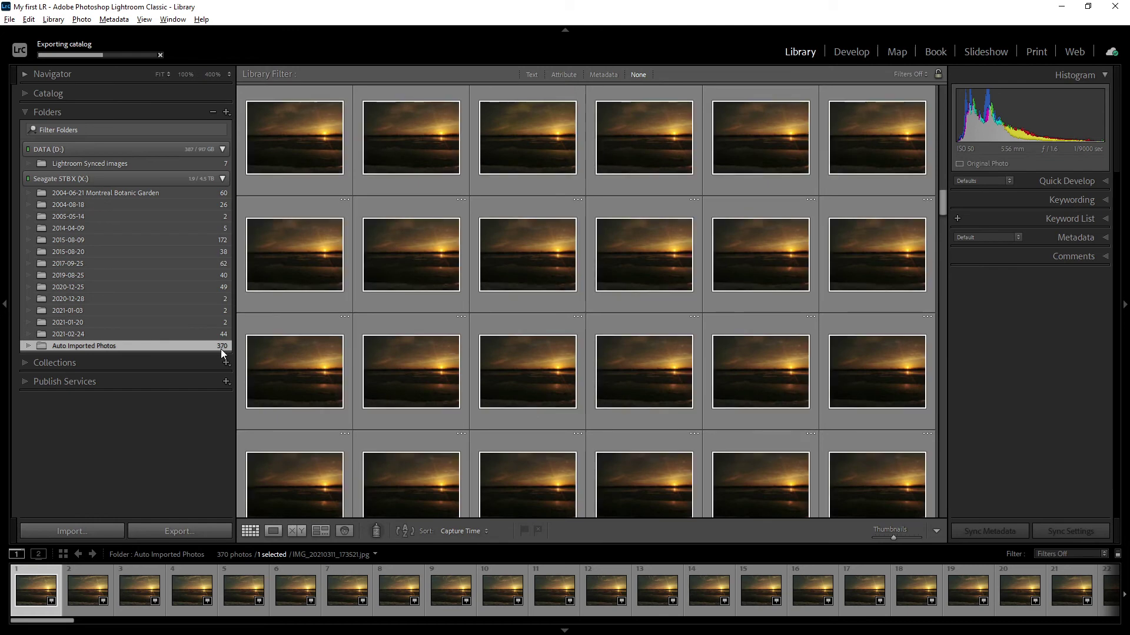
pyautogui.scroll(-10, 621, 310)
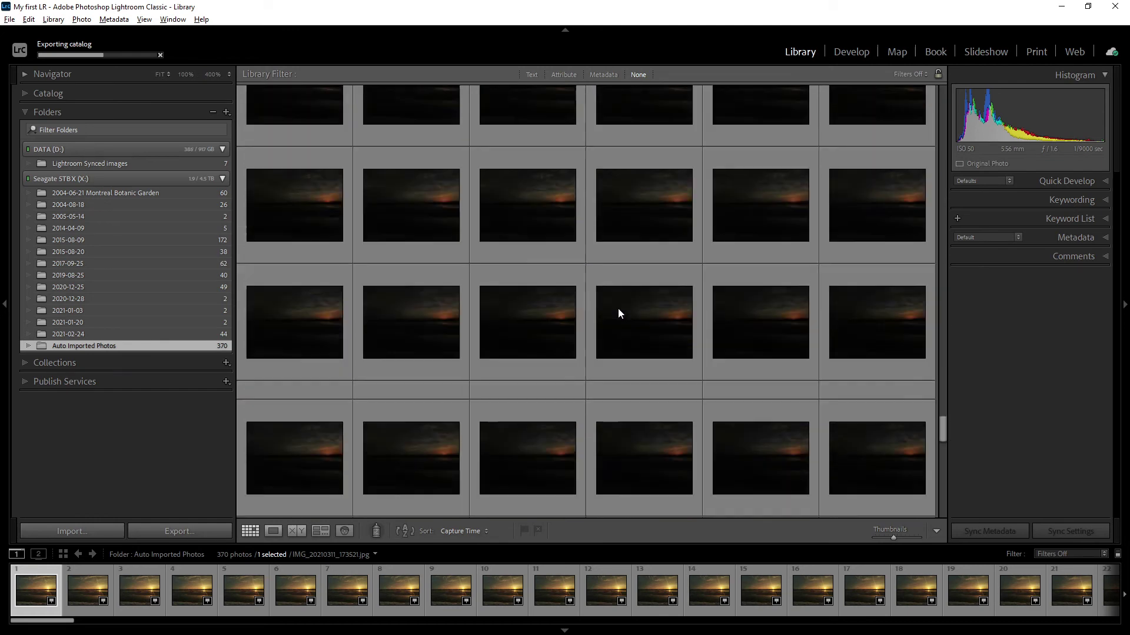
pyautogui.scroll(-5, 618, 308)
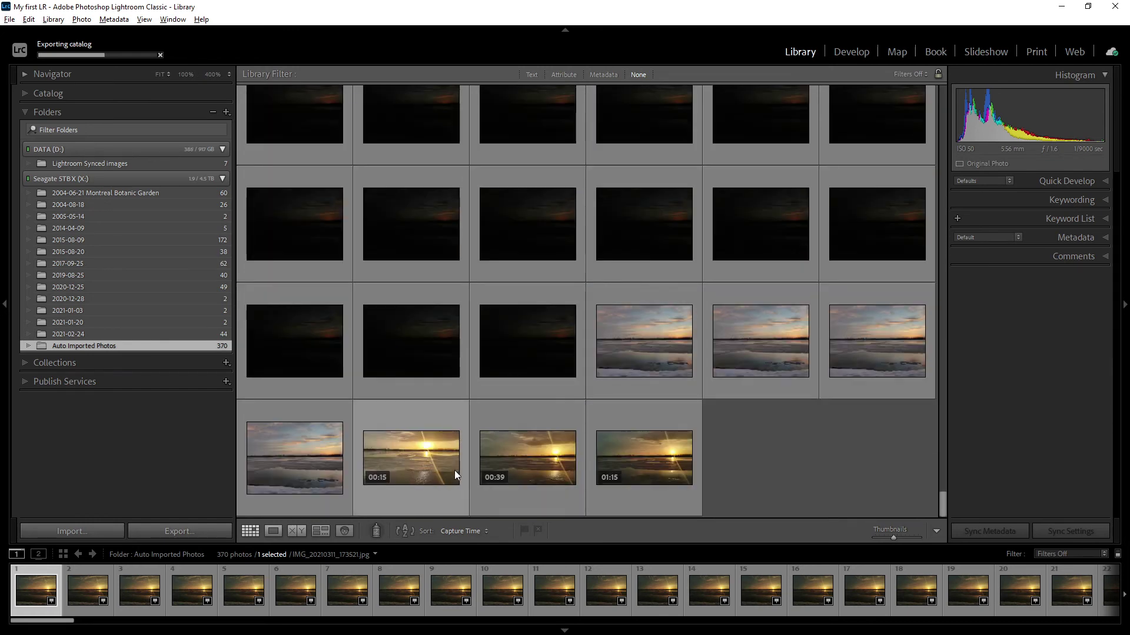
pyautogui.scroll(5, 431, 376)
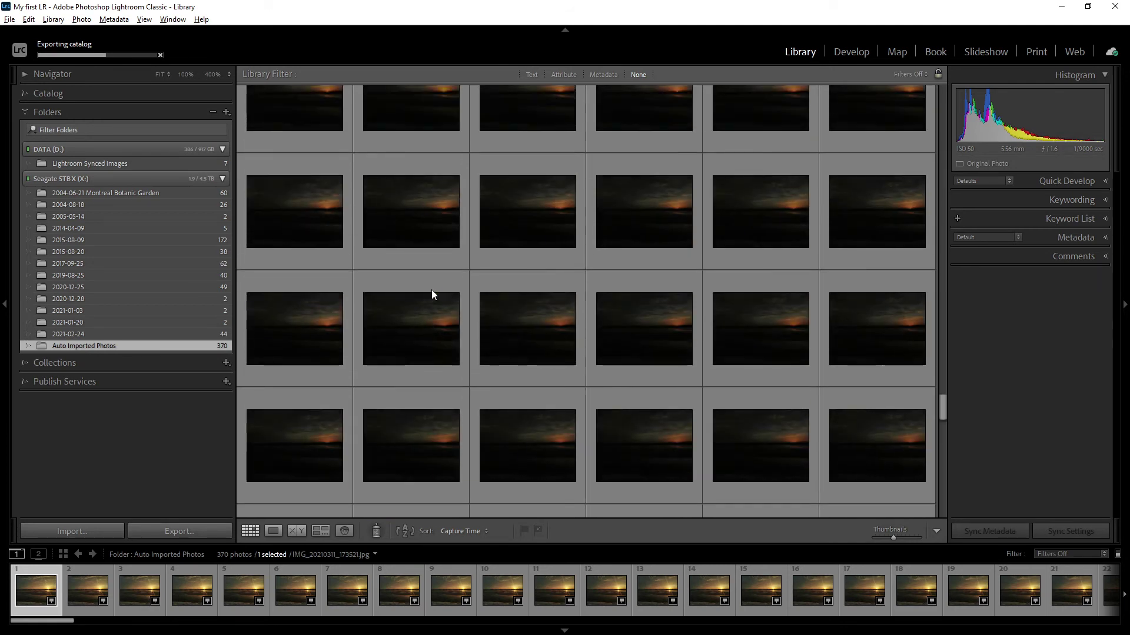
pyautogui.scroll(10, 431, 294)
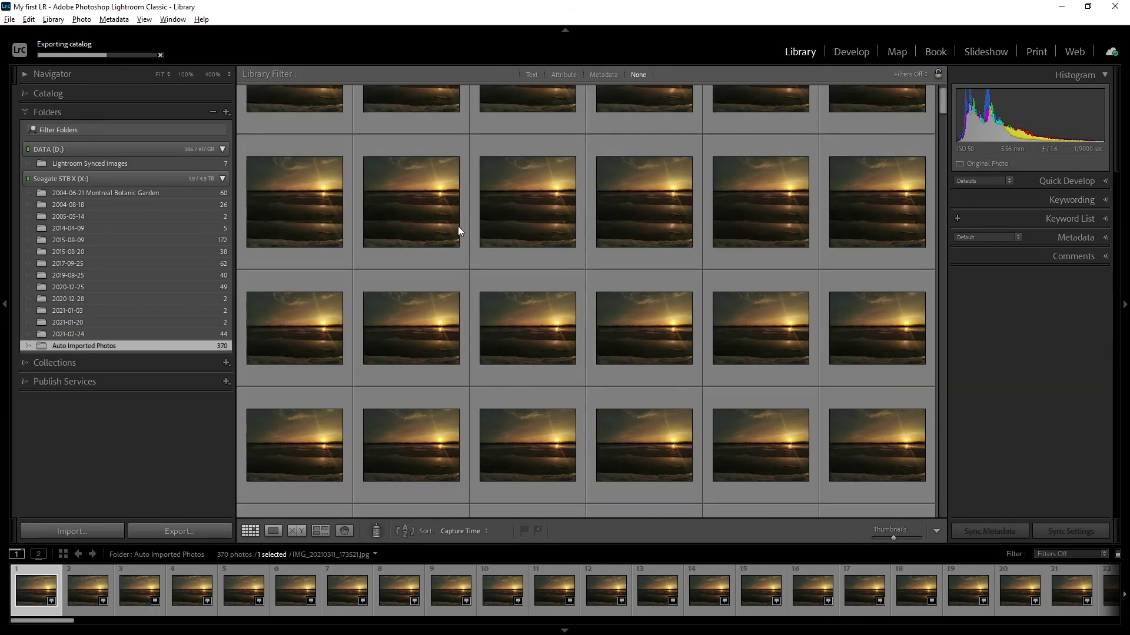
pyautogui.scroll(2, 458, 231)
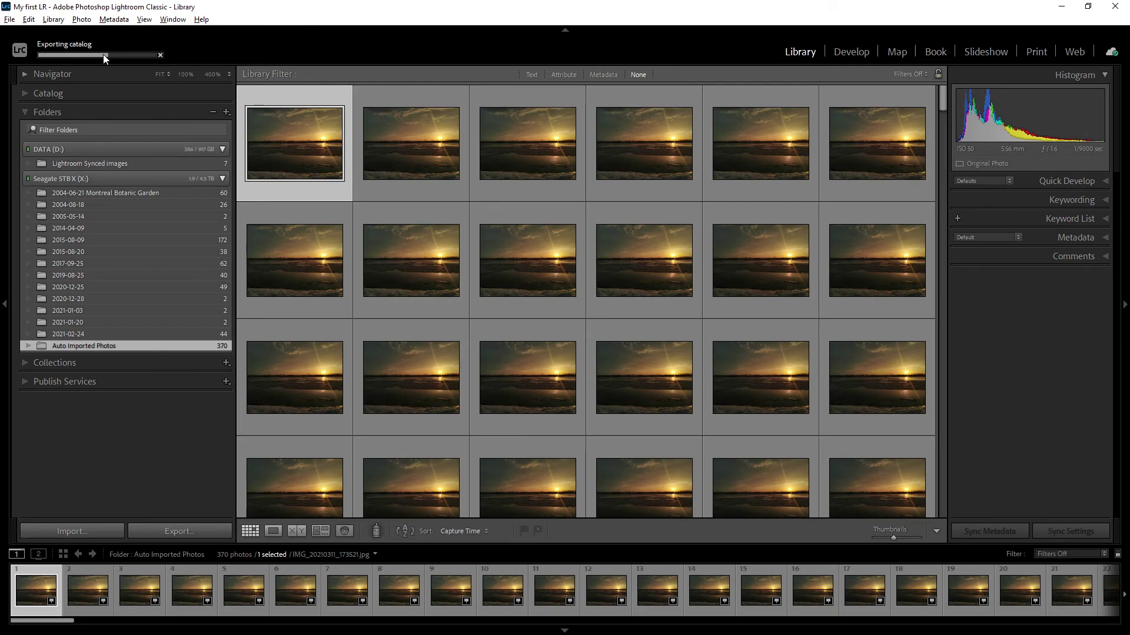
# Step: Check the exported Auto Imported Photos folder in File Explorer, and compare it with the same folder's photos in Lightroom Classic
pyautogui.hotkey('alt', 'Tab')
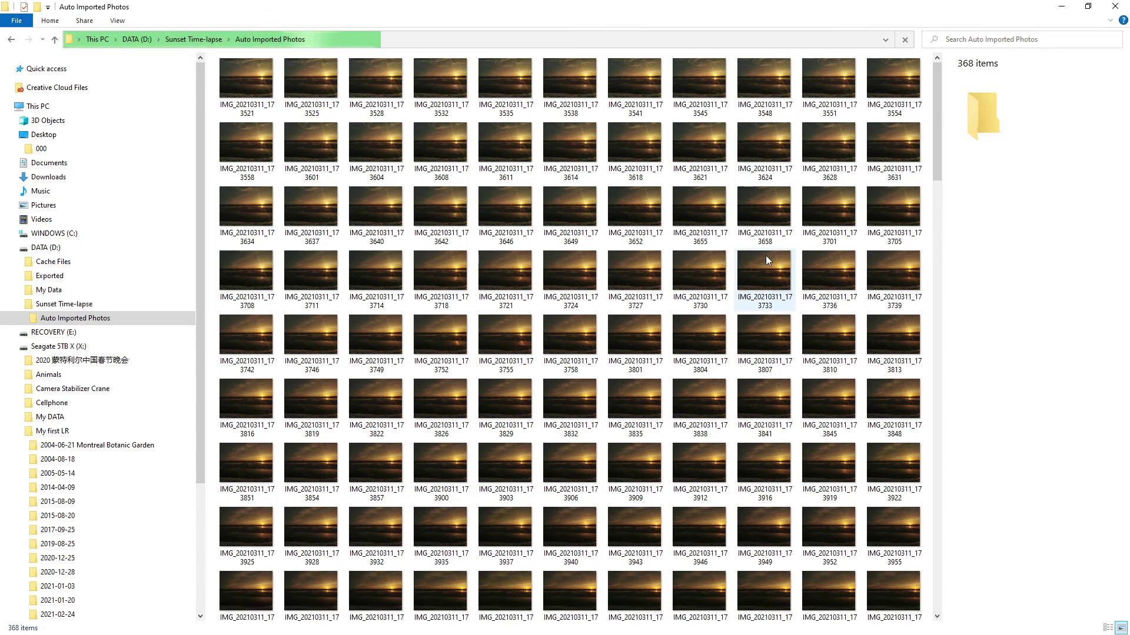
pyautogui.scroll(-5, 765, 256)
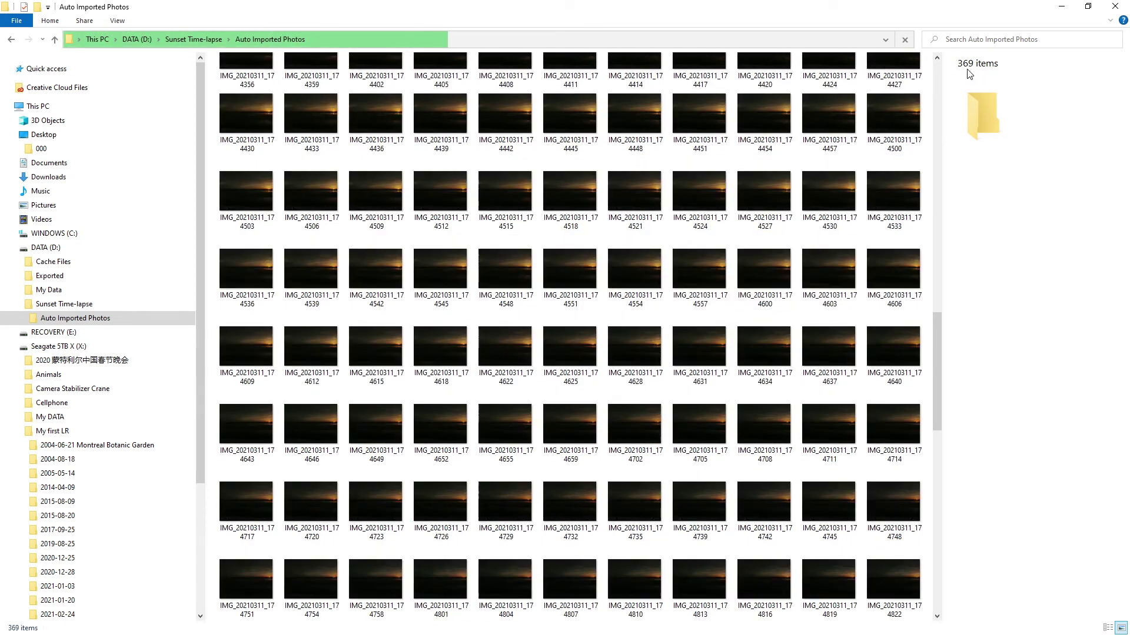
pyautogui.hotkey('alt', 'Tab')
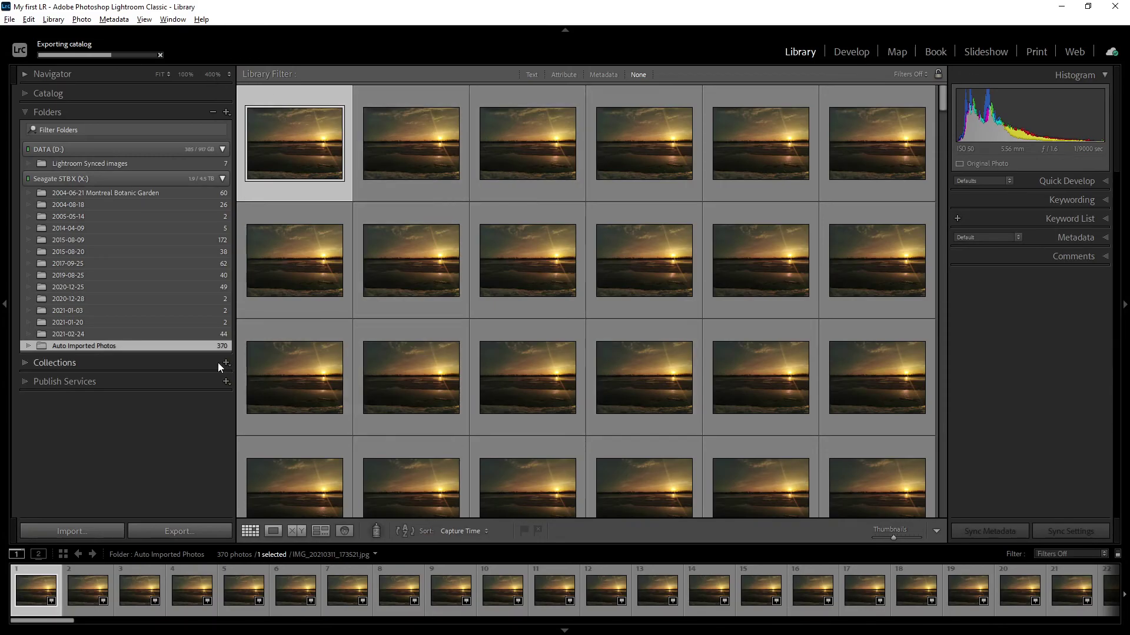
pyautogui.scroll(-10, 489, 367)
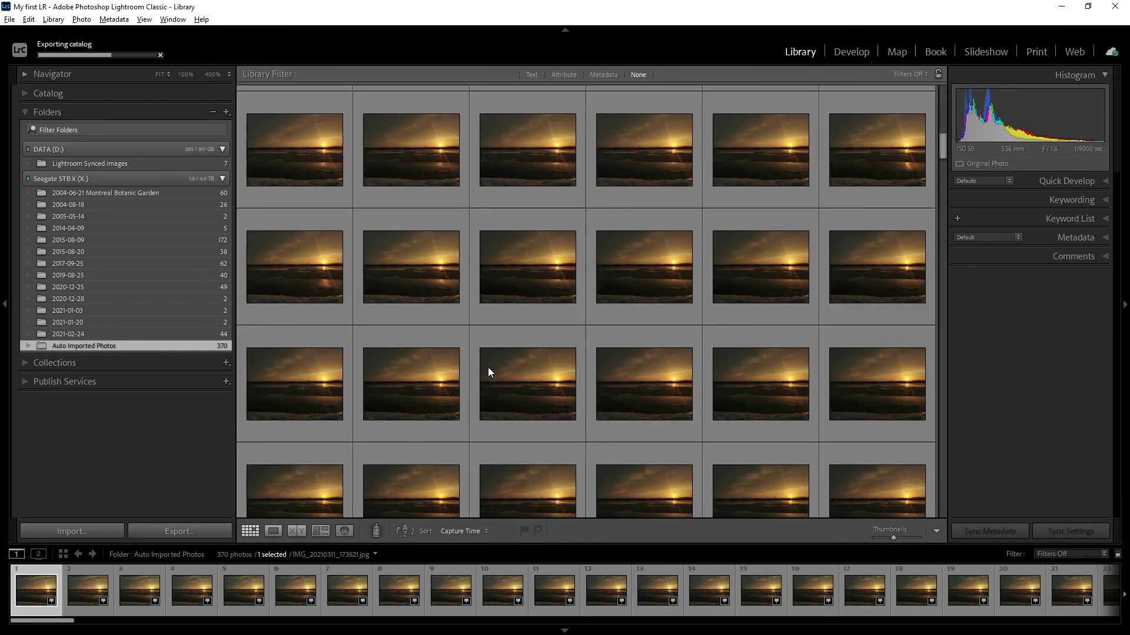
pyautogui.scroll(-5, 493, 374)
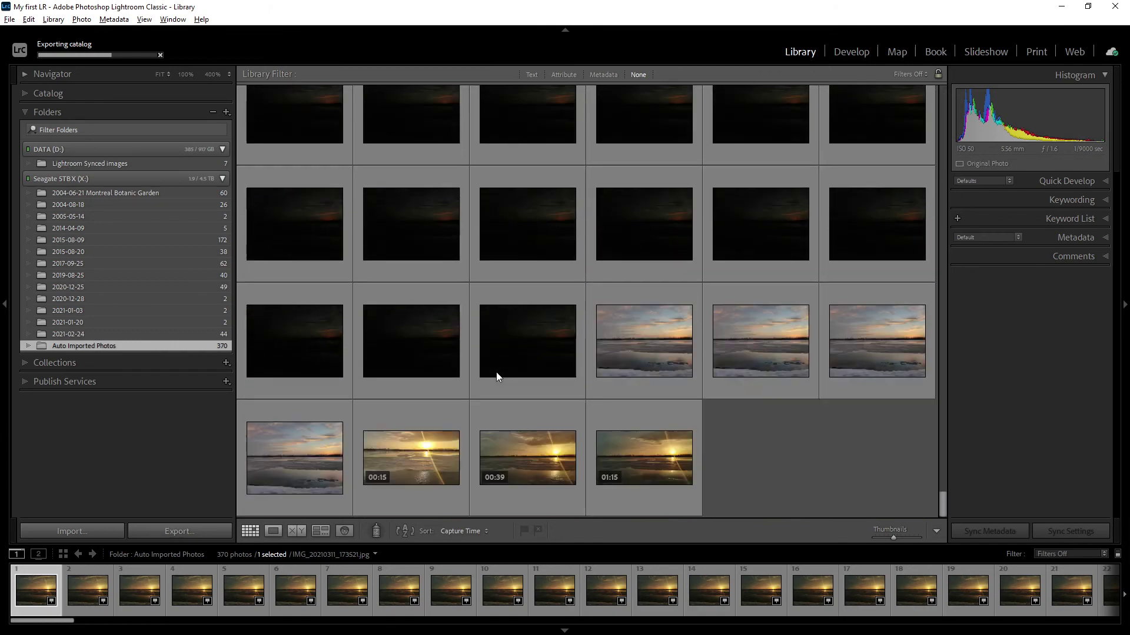
# Step: Switch to File Explorer, examine Sunset Time-lapse and its Sunset Time-lapse Previews.lrdata folder, and return to Lightroom Classic to check the export
pyautogui.hotkey('alt', 'Tab')
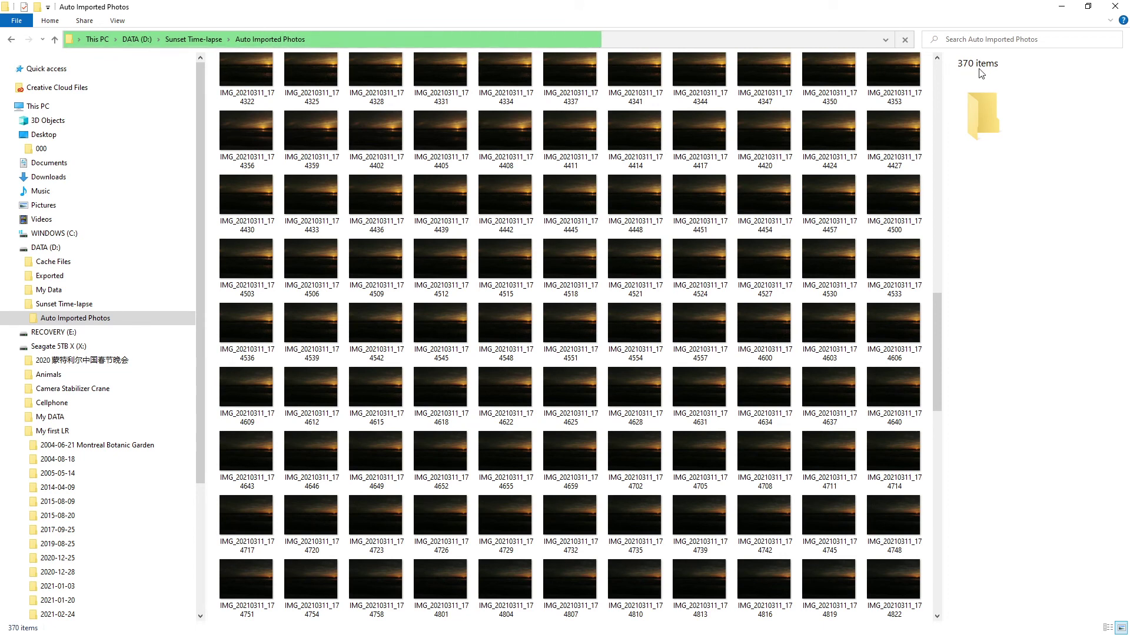
pyautogui.click(198, 36)
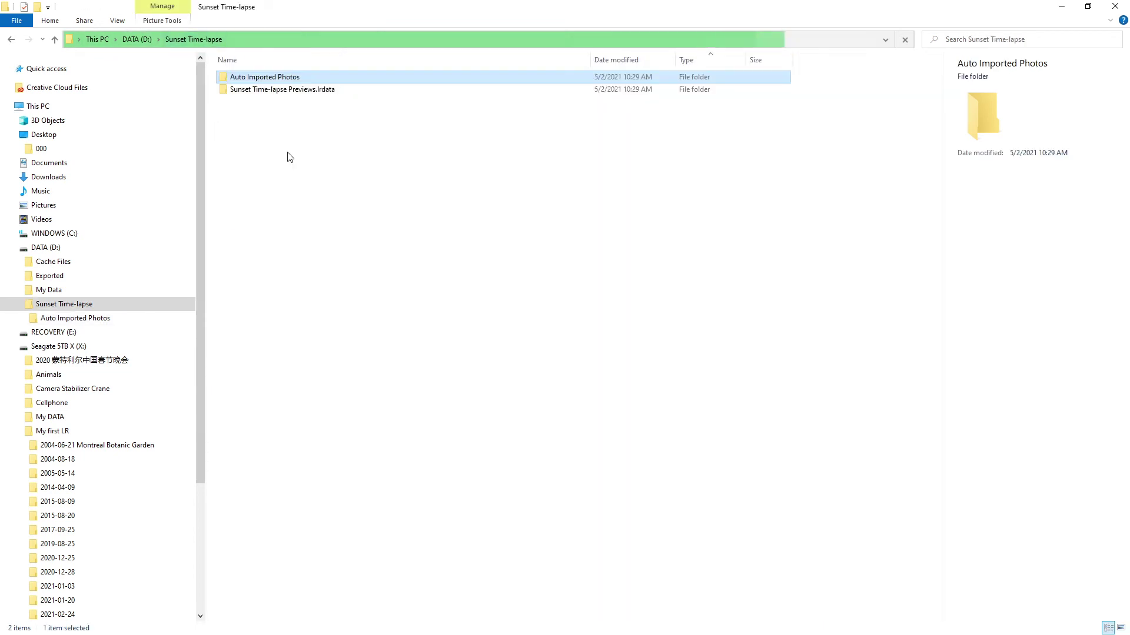
pyautogui.doubleClick(309, 91)
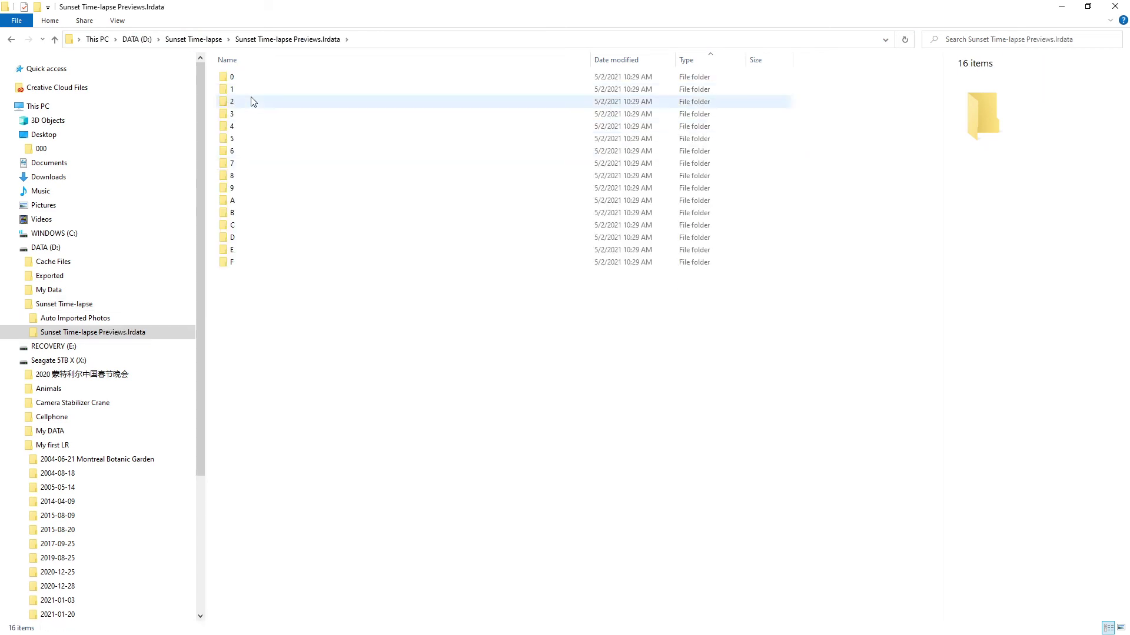
pyautogui.click(198, 39)
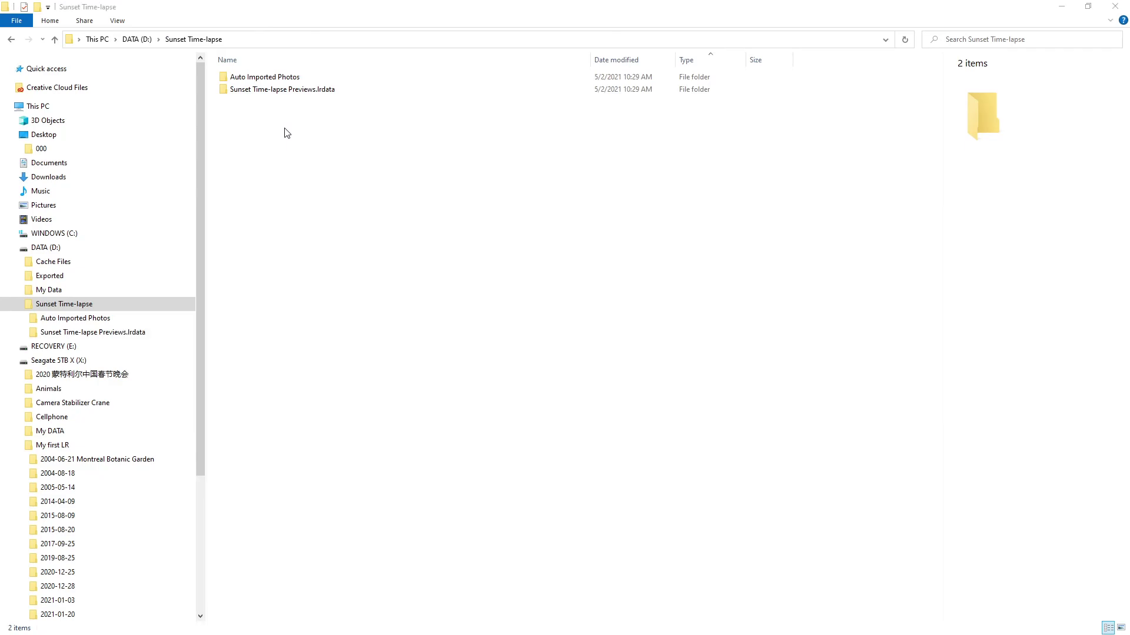
pyautogui.hotkey('alt', 'Tab')
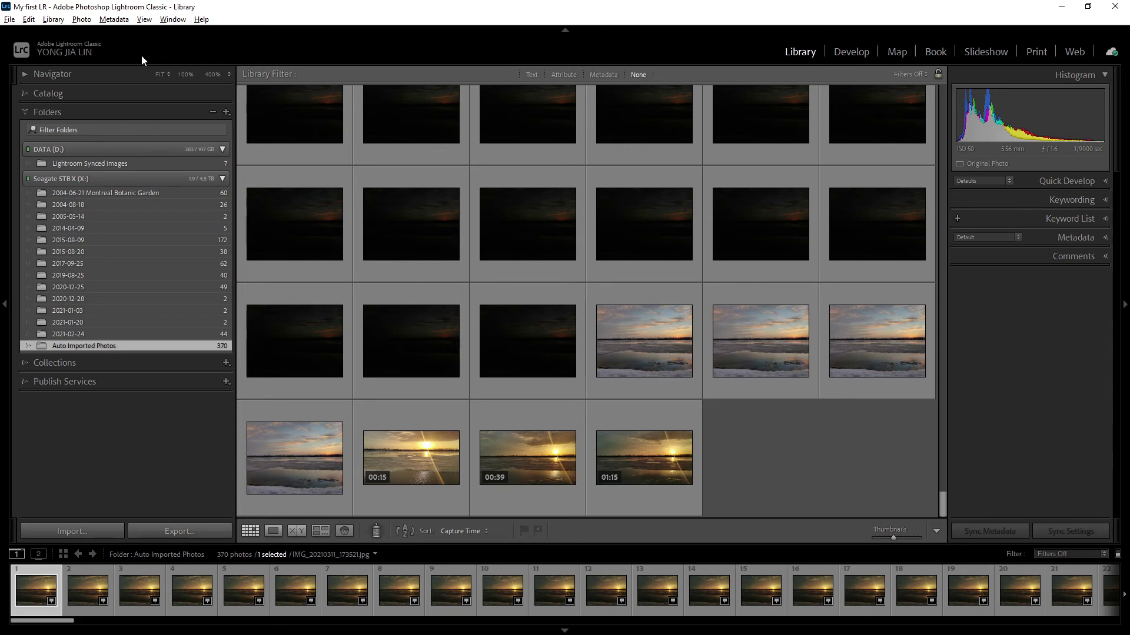
# Step: Switch to File Explorer and inspect the Sunset Time-lapse catalog file and its Previews and Smart Previews folders
pyautogui.hotkey('alt', 'Tab')
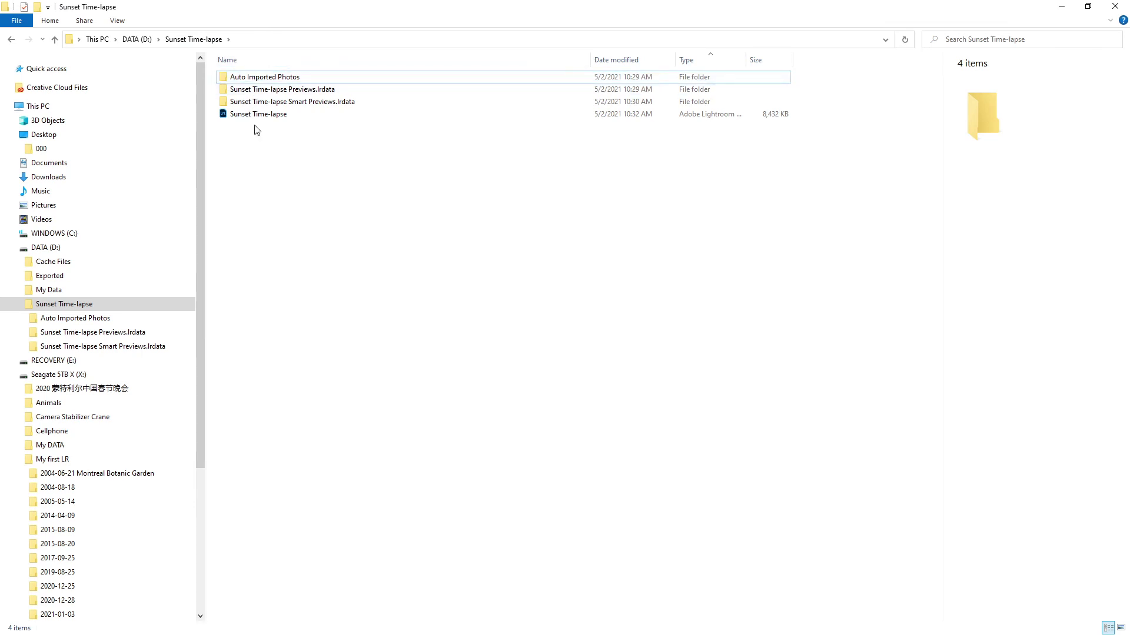
pyautogui.click(283, 116)
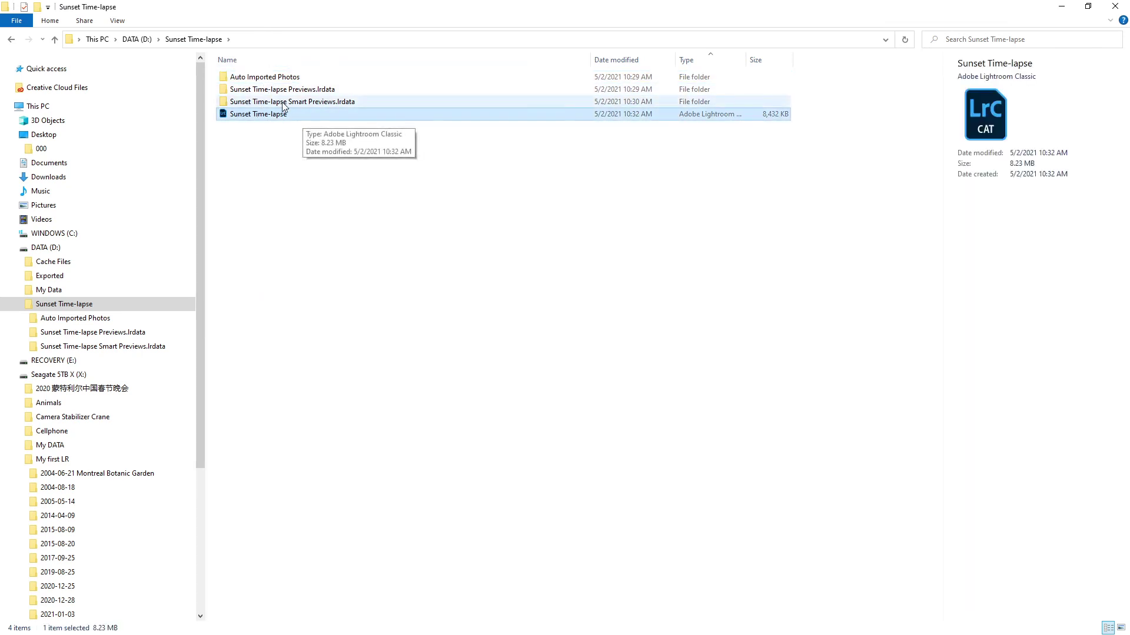
pyautogui.click(304, 92)
pyautogui.click(329, 103)
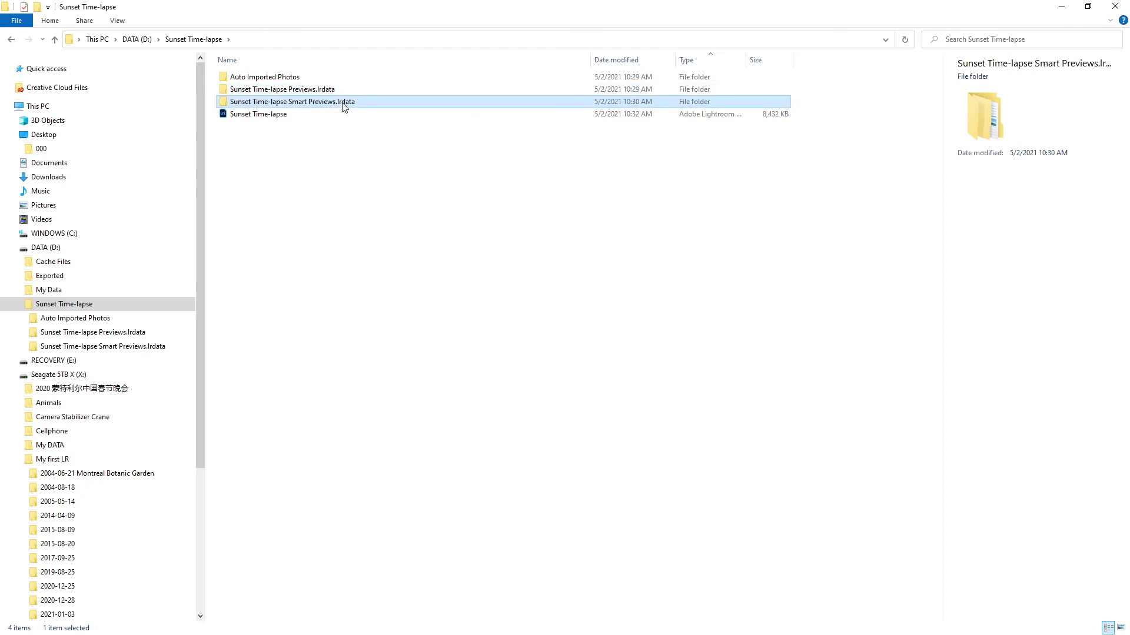
# Step: Look through the exported Auto Imported Photos inside Sunset Time-lapse, go back to the parent folder, and return to Lightroom Classic
pyautogui.click(264, 83)
pyautogui.doubleClick(263, 83)
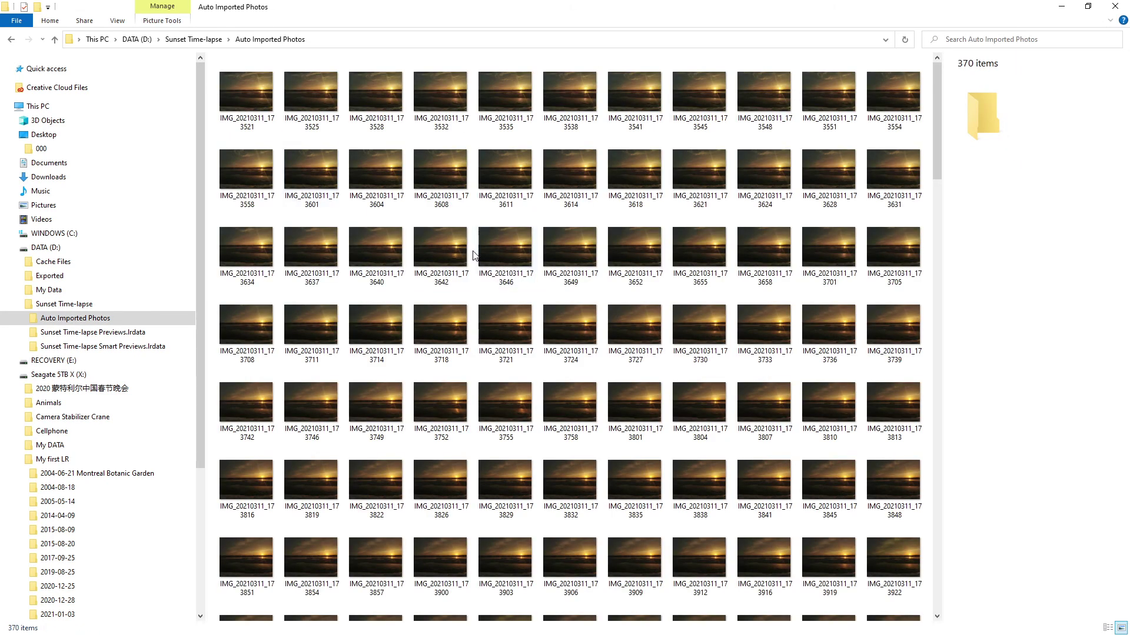
pyautogui.scroll(-15, 531, 287)
pyautogui.scroll(6, 532, 287)
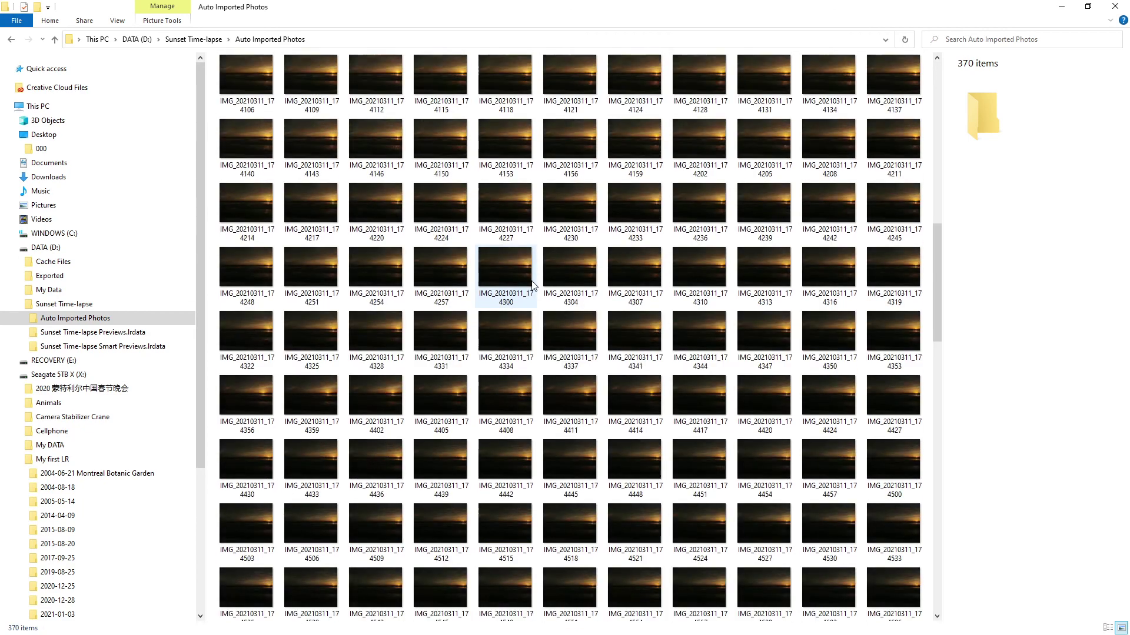
pyautogui.scroll(-6, 535, 287)
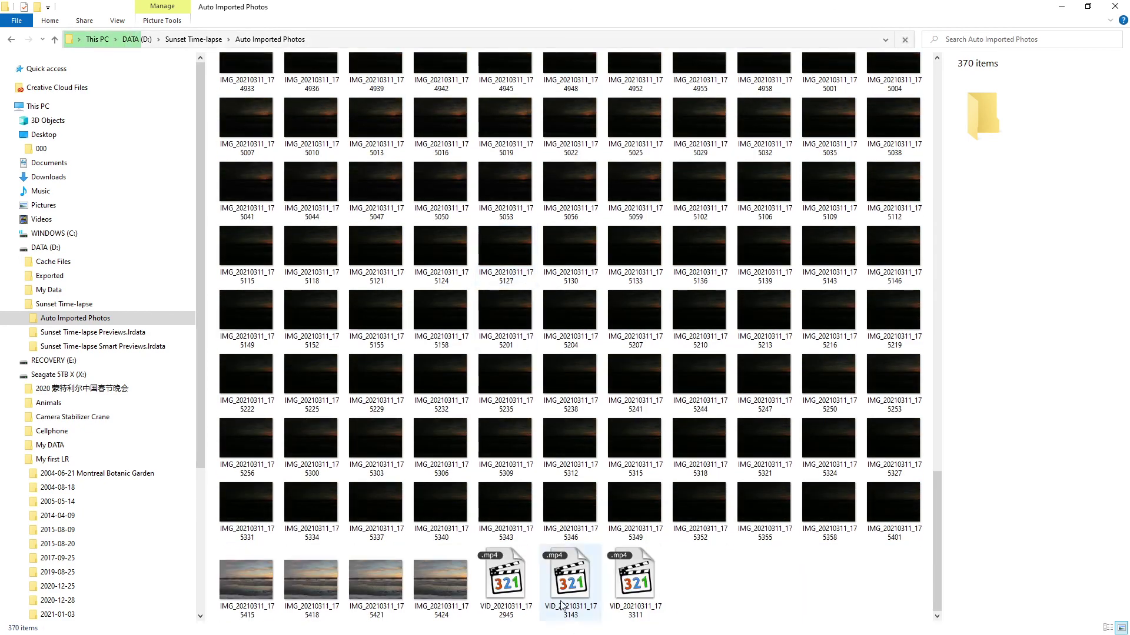
pyautogui.click(64, 305)
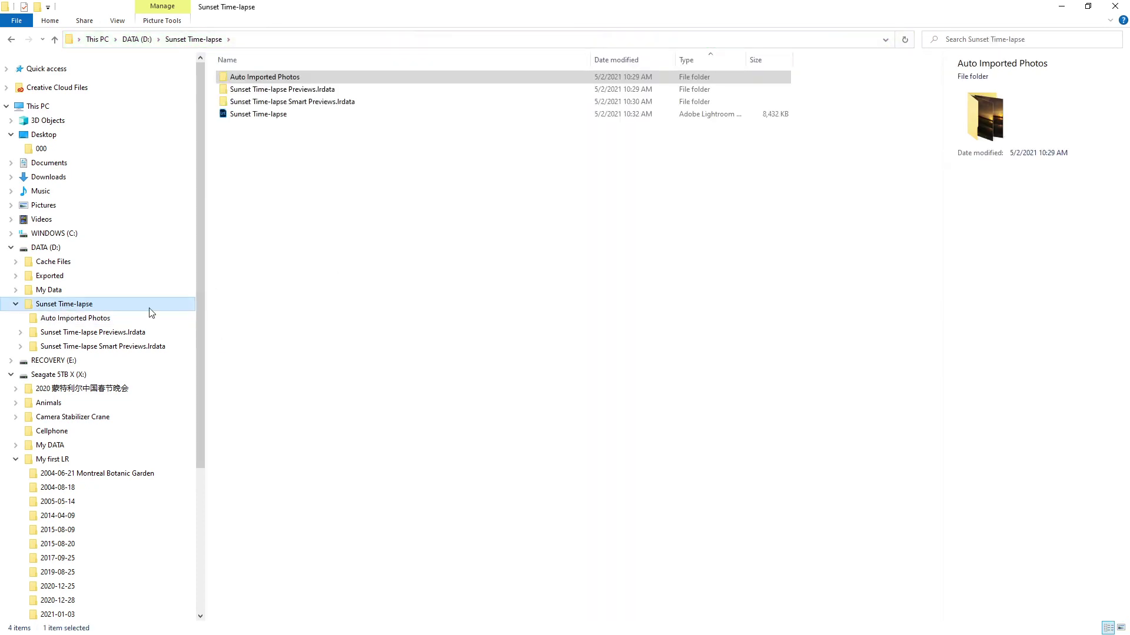
pyautogui.hotkey('alt', 'Tab')
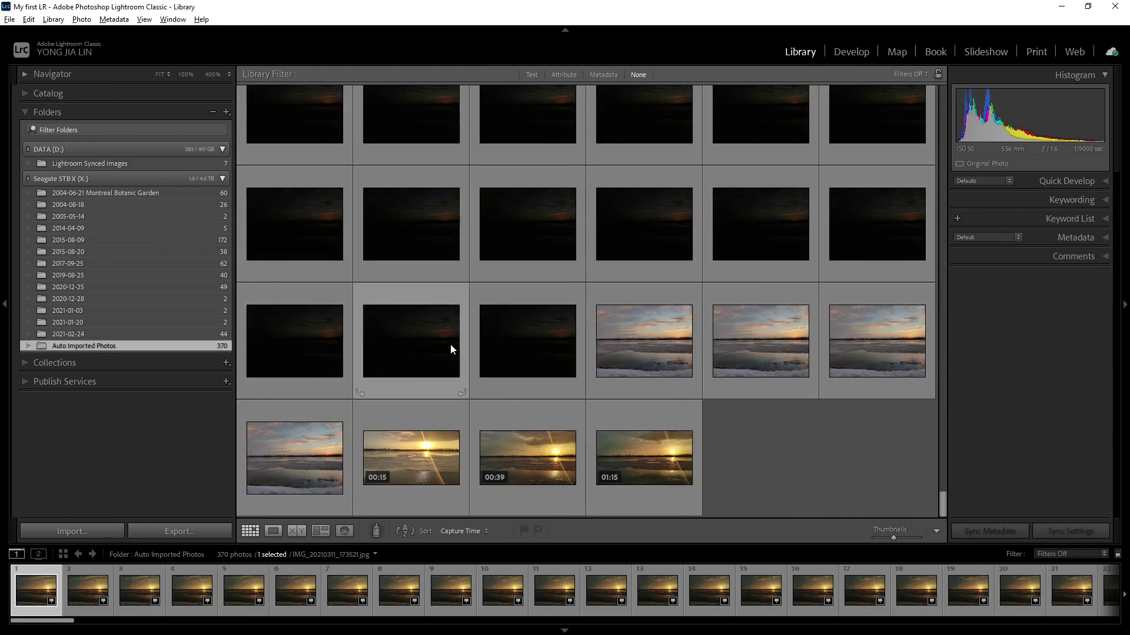
# Step: In File Explorer, compare the exported Auto Imported Photos on DATA (D:) with the originals in My first LR, and return to Lightroom Classic
pyautogui.hotkey('alt', 'Tab')
pyautogui.click(76, 318)
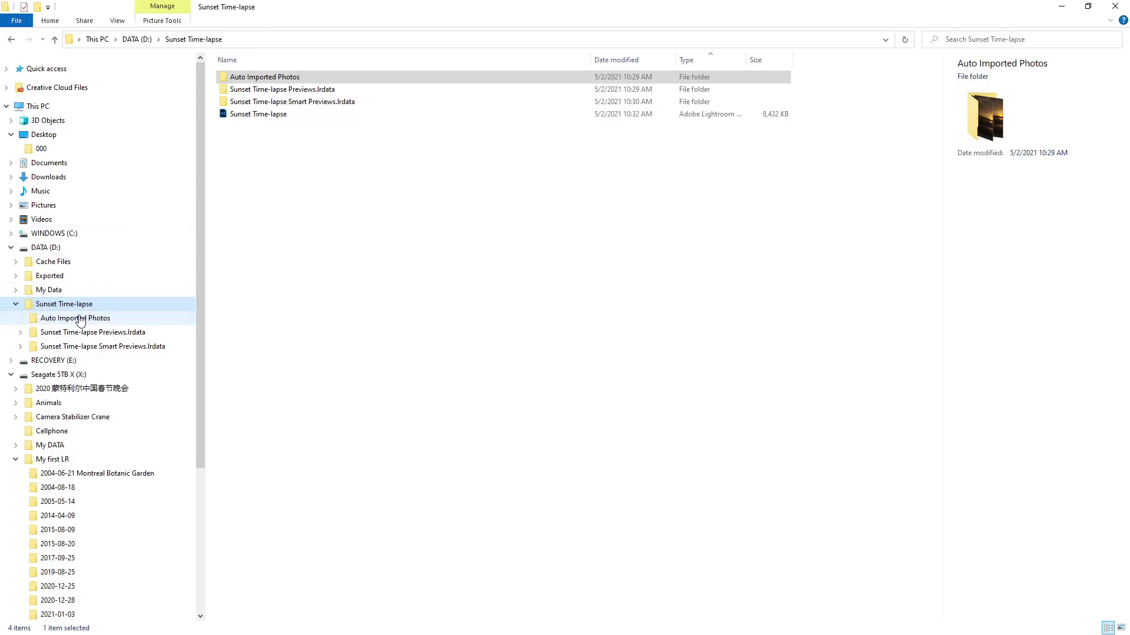
pyautogui.scroll(-3, 83, 441)
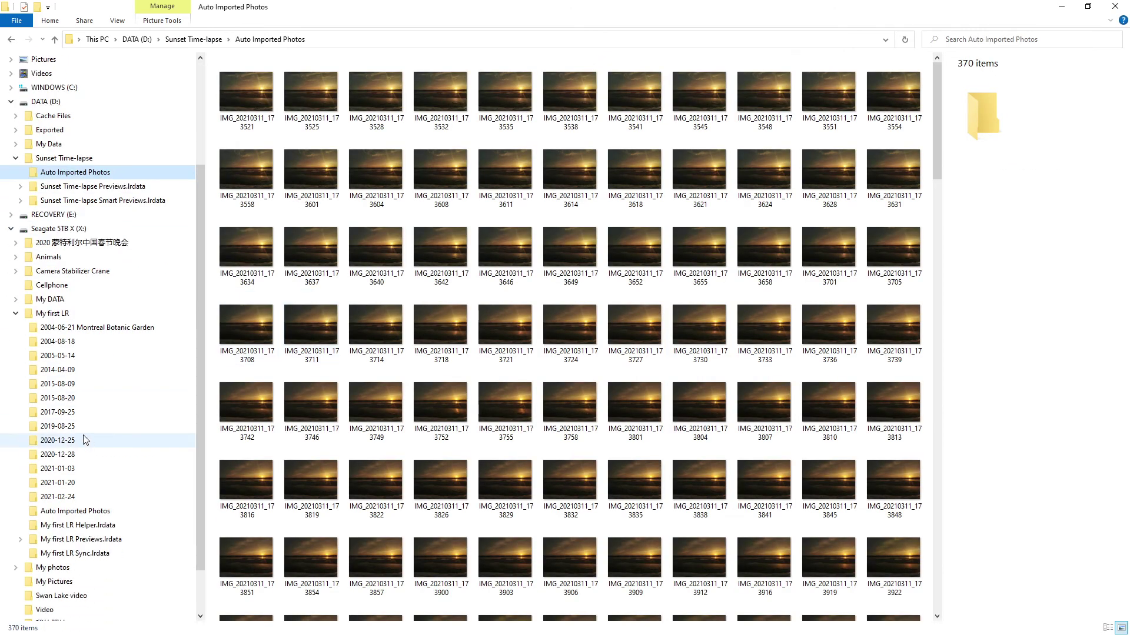
pyautogui.click(74, 512)
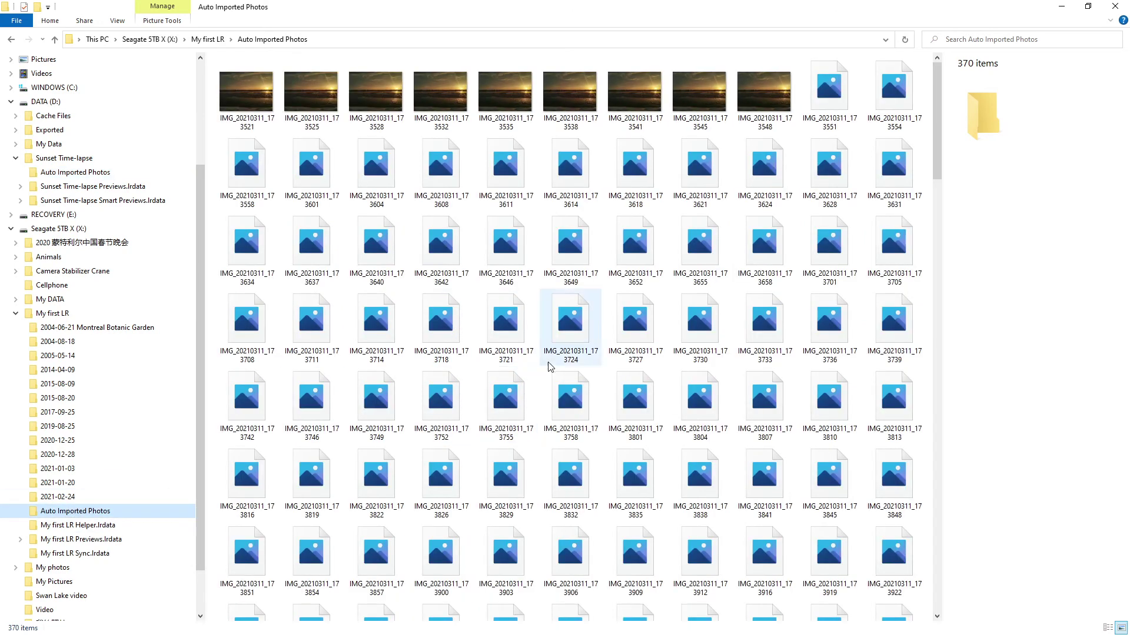
pyautogui.scroll(-10, 643, 341)
pyautogui.scroll(10, 644, 341)
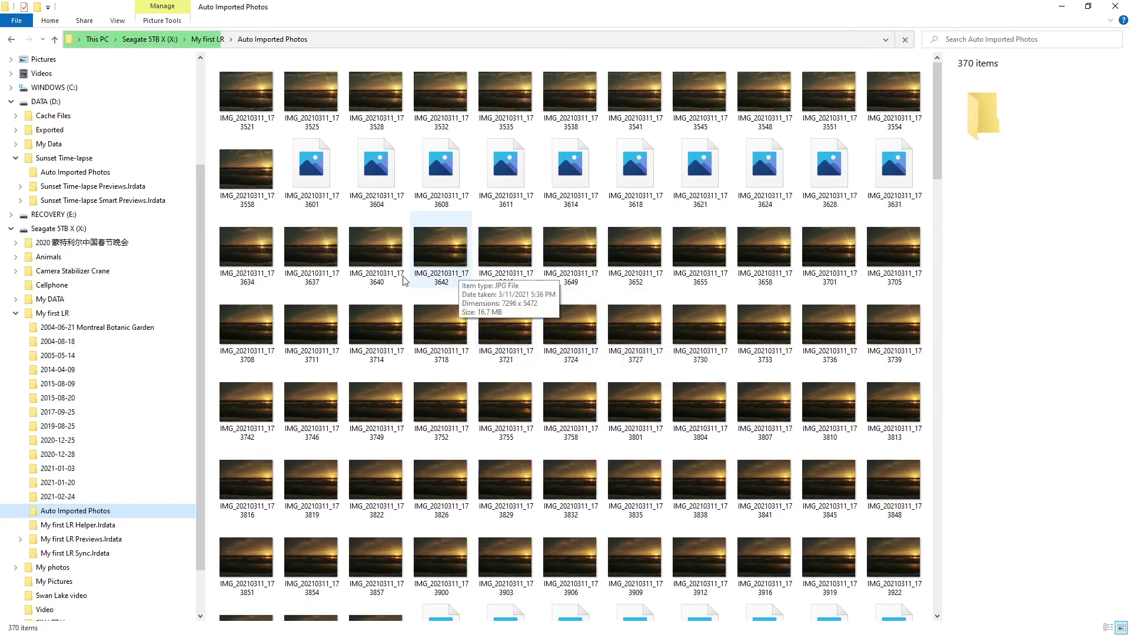
pyautogui.click(498, 421)
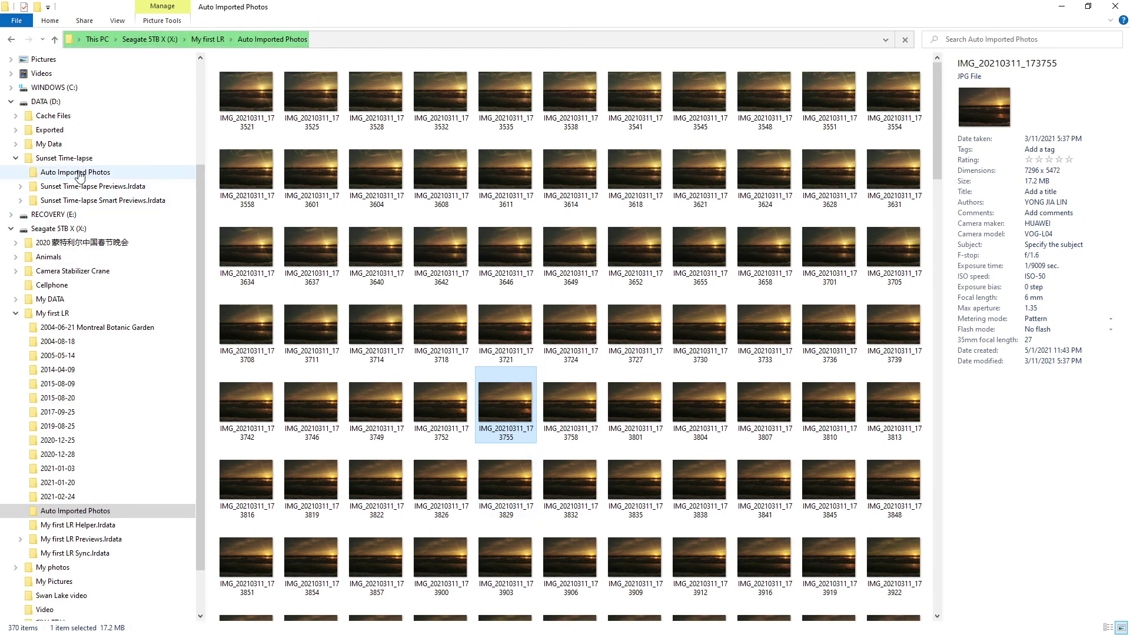
pyautogui.click(135, 172)
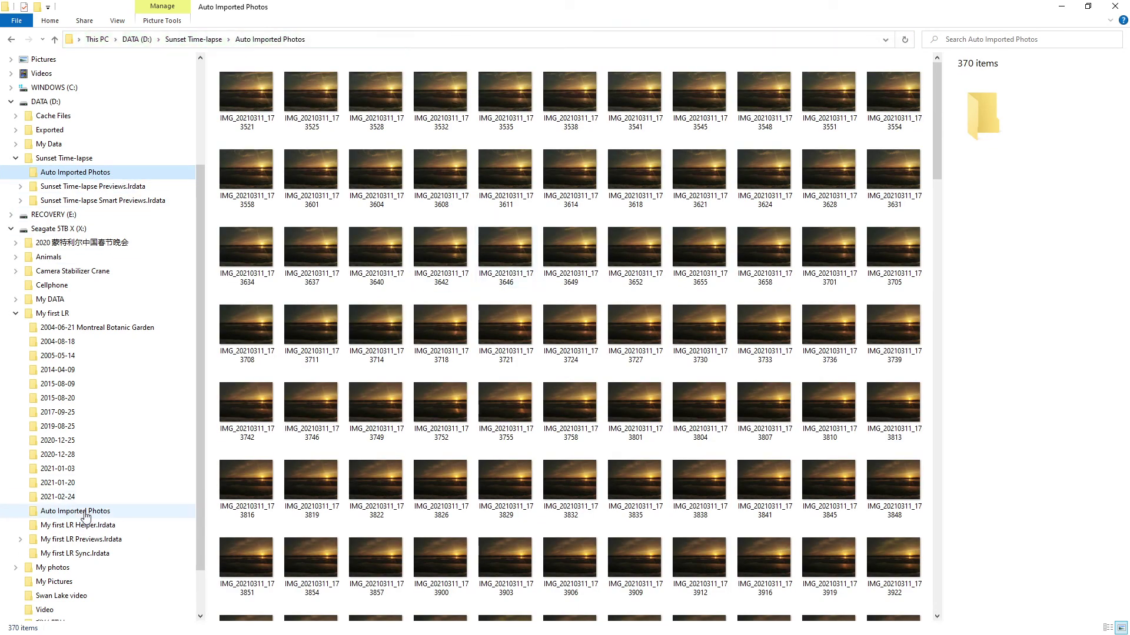
pyautogui.click(82, 512)
pyautogui.hotkey('alt', 'Tab')
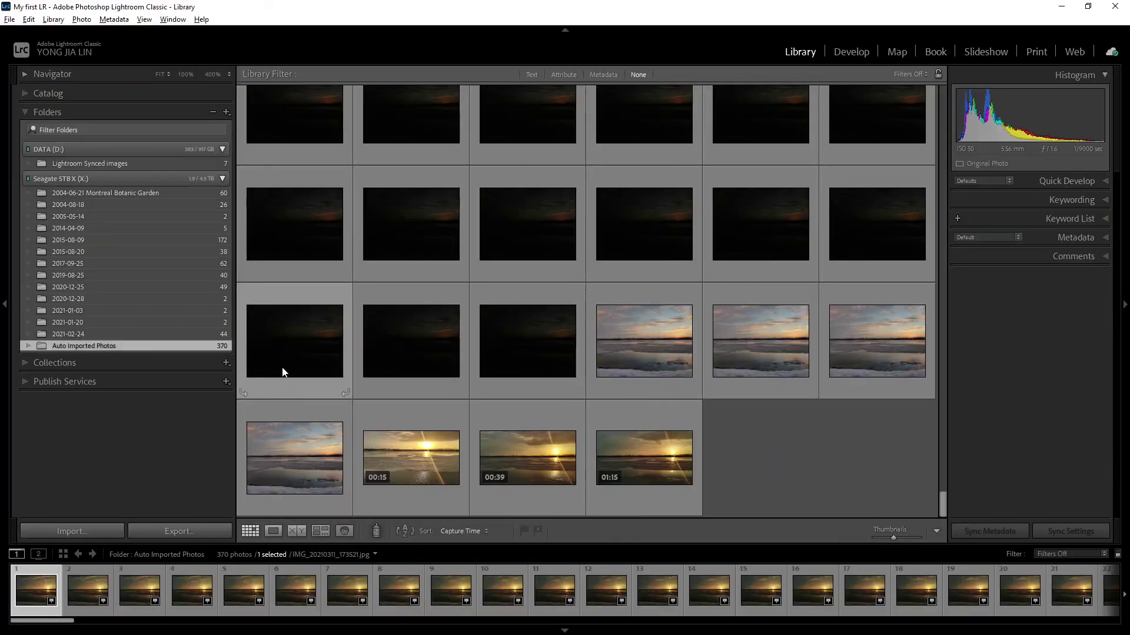
# Step: Select all the photos in the Auto Imported Photos folder and delete them from the catalog and from disk
pyautogui.click(767, 443)
pyautogui.hotkey('ctrl', 'a')
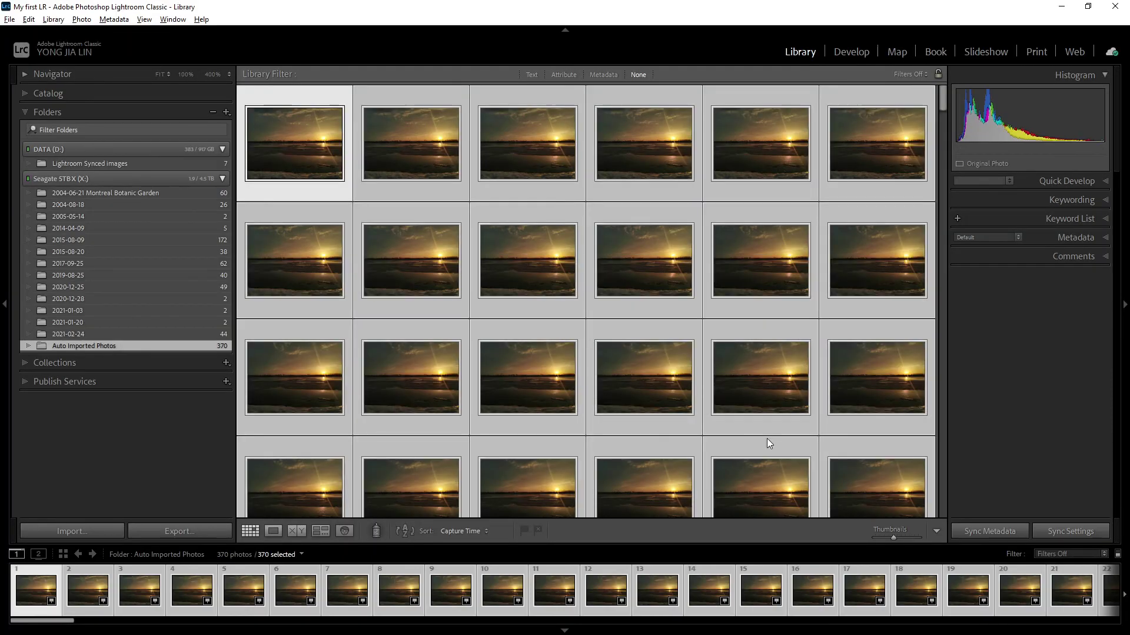
pyautogui.scroll(-2, 706, 377)
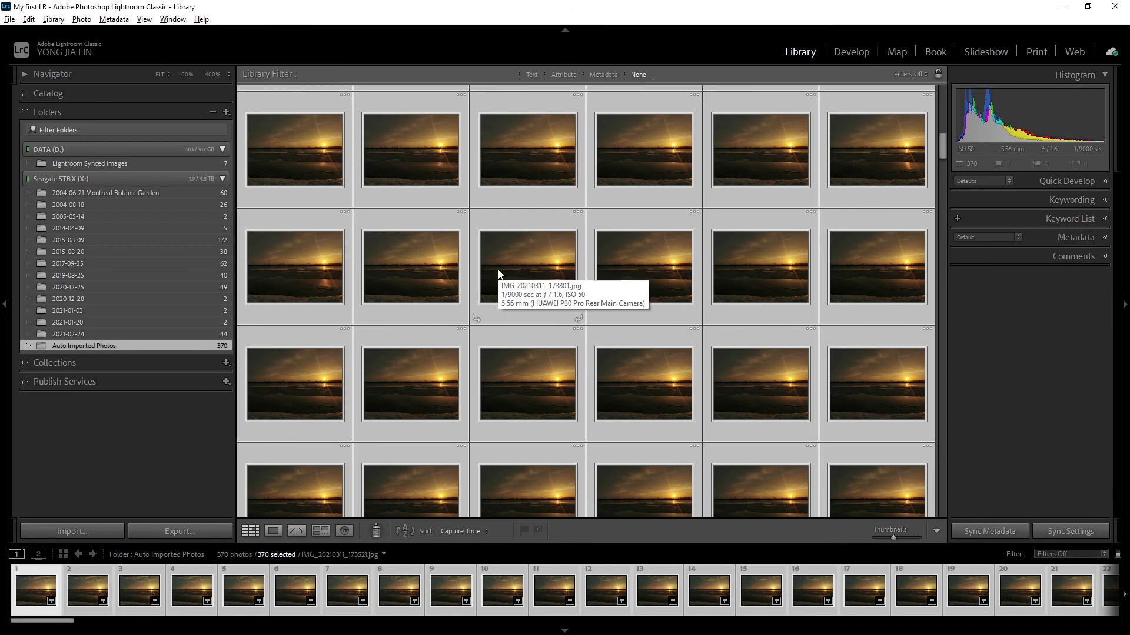
pyautogui.press('Delete')
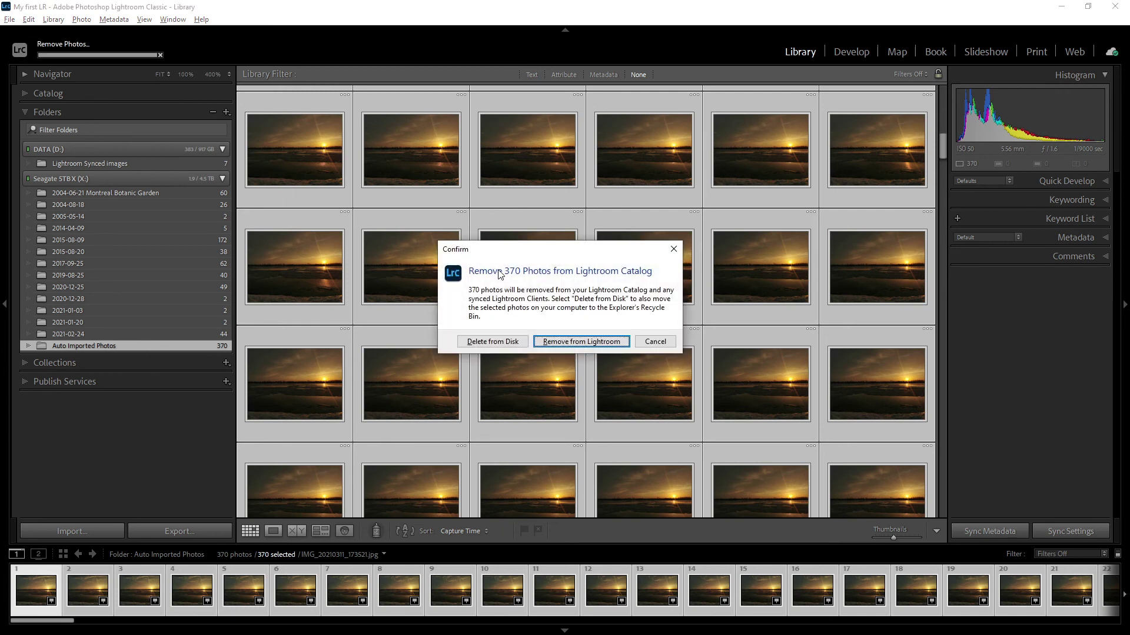
pyautogui.click(492, 344)
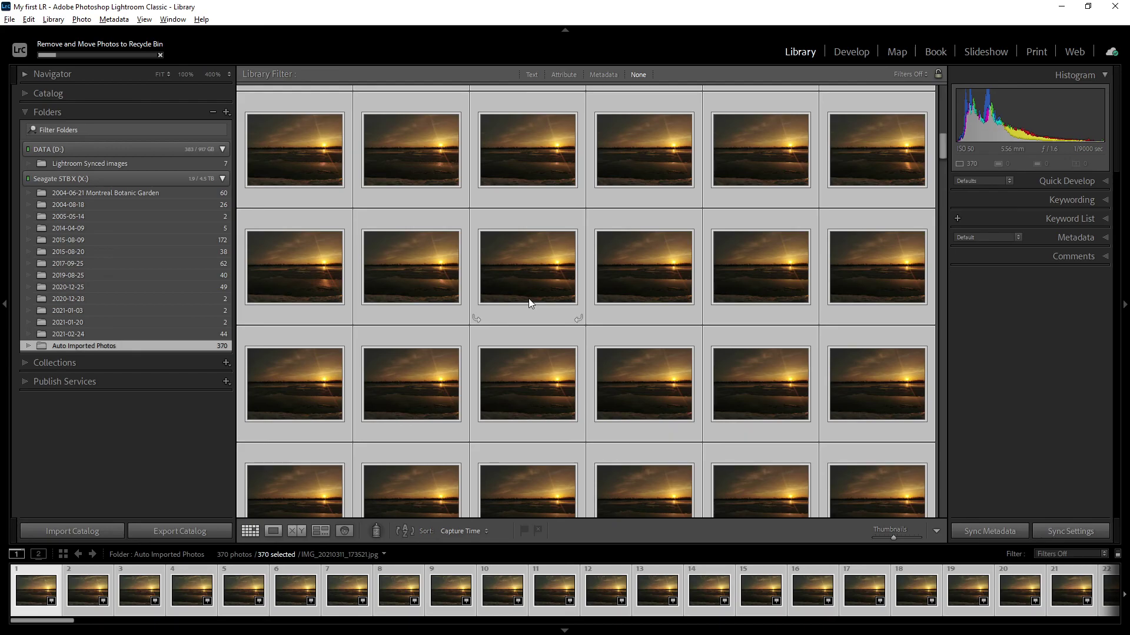
# Step: In File Explorer, check the exported Auto Imported Photos and the Sunset Time-lapse folder on DATA (D:), and return to Lightroom Classic
pyautogui.hotkey('alt', 'Tab')
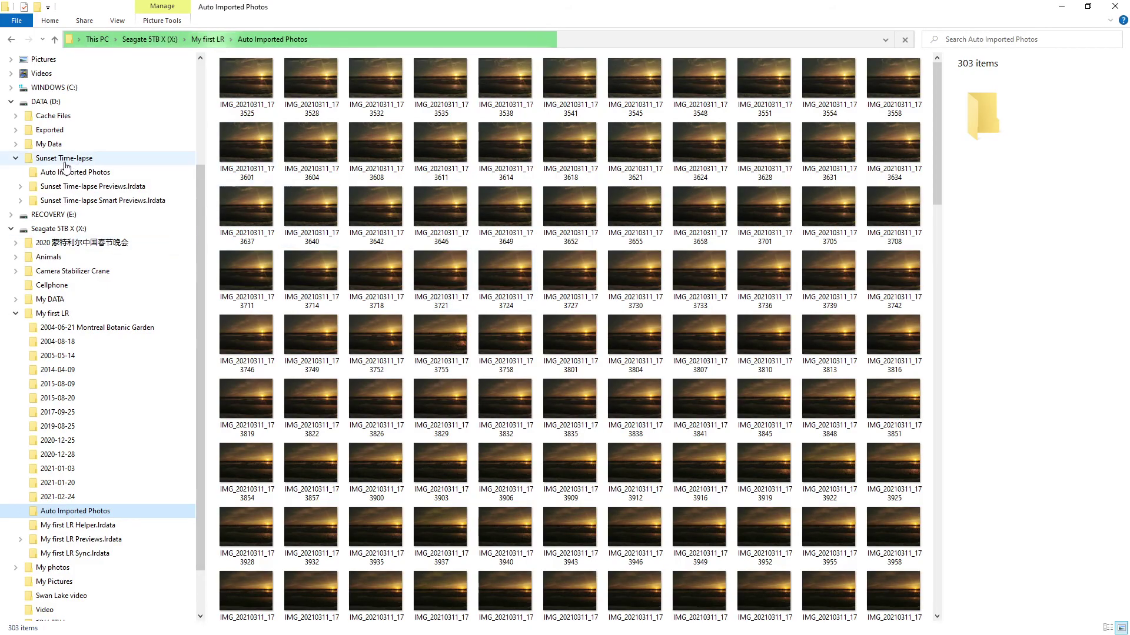
pyautogui.click(104, 159)
pyautogui.click(75, 172)
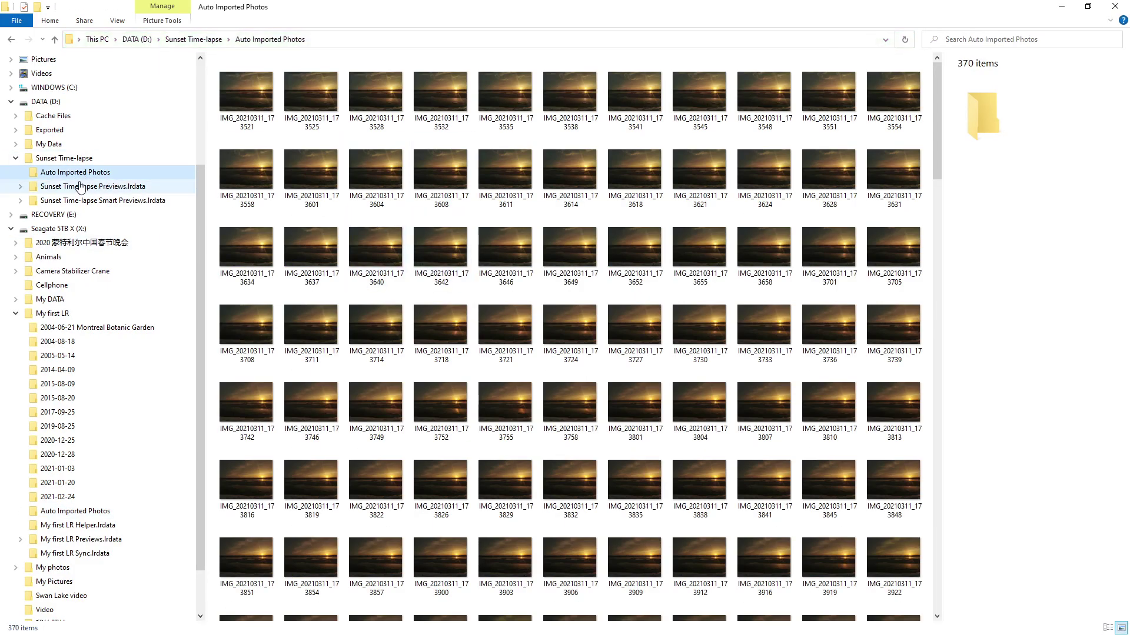
pyautogui.click(65, 159)
pyautogui.click(349, 212)
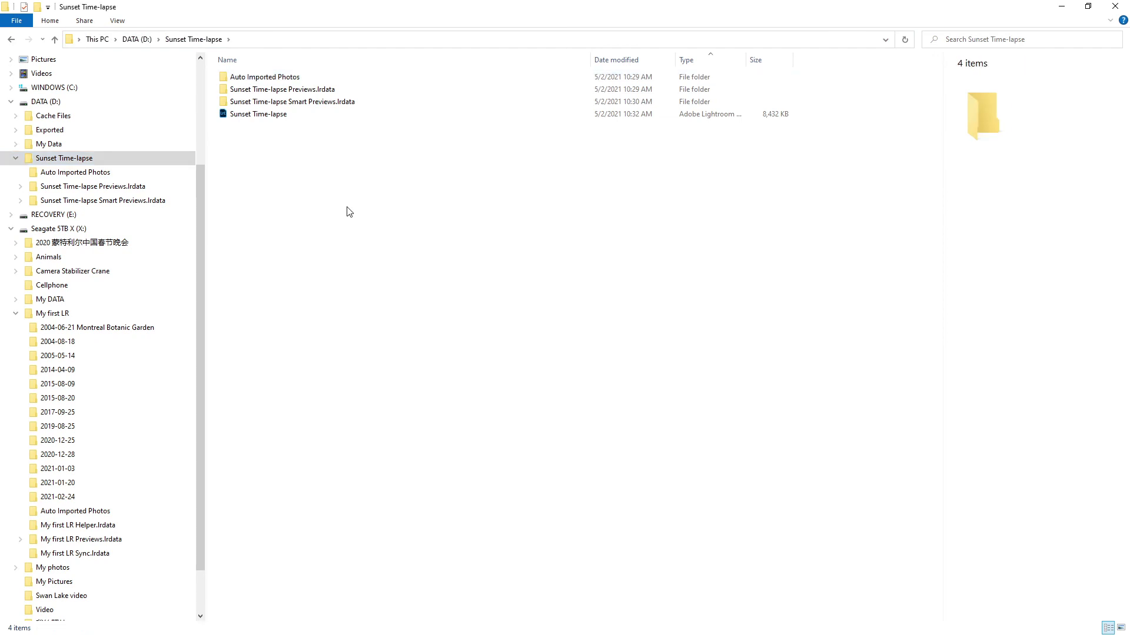
pyautogui.hotkey('alt', 'Tab')
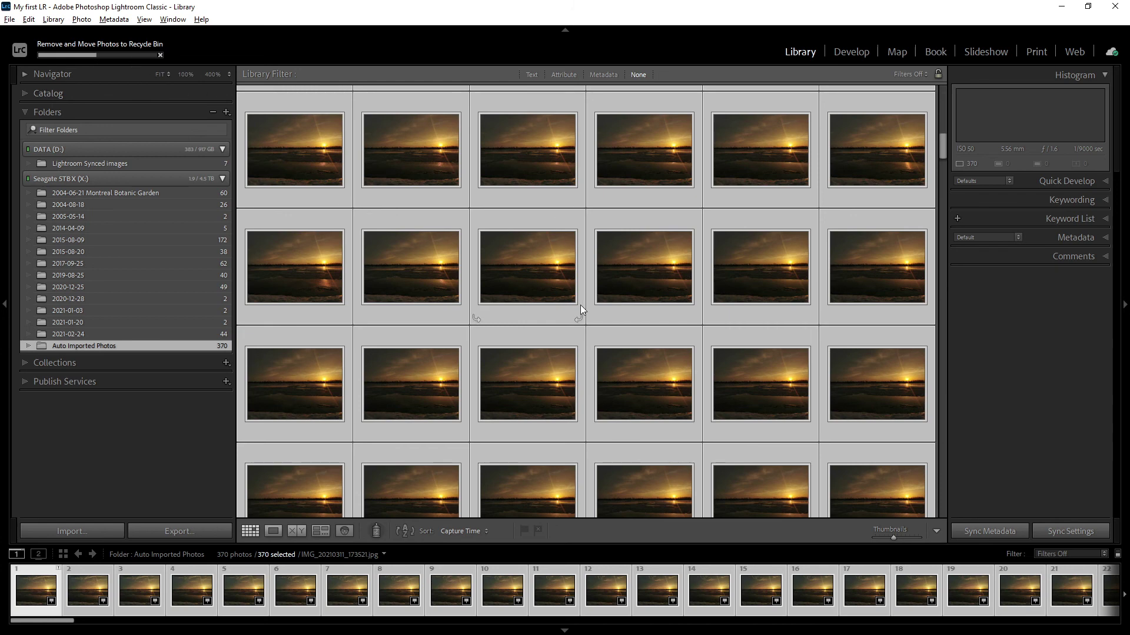
# Step: Remove the emptied Auto Imported Photos folder from the catalog
pyautogui.scroll(-10, 581, 304)
pyautogui.scroll(-10, 585, 307)
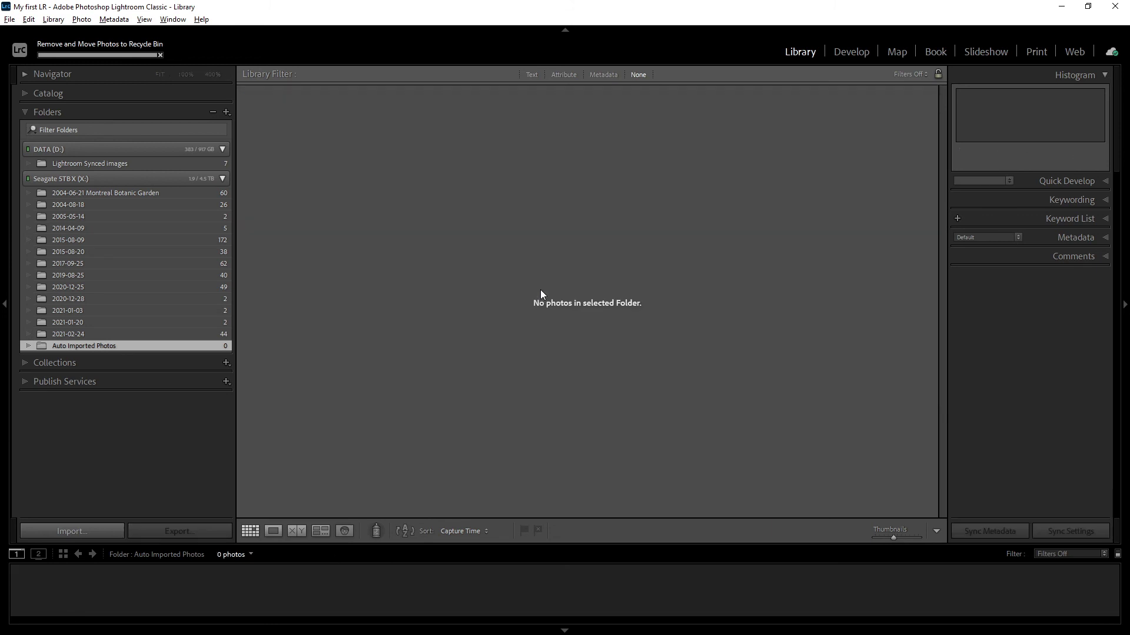
pyautogui.rightClick(93, 348)
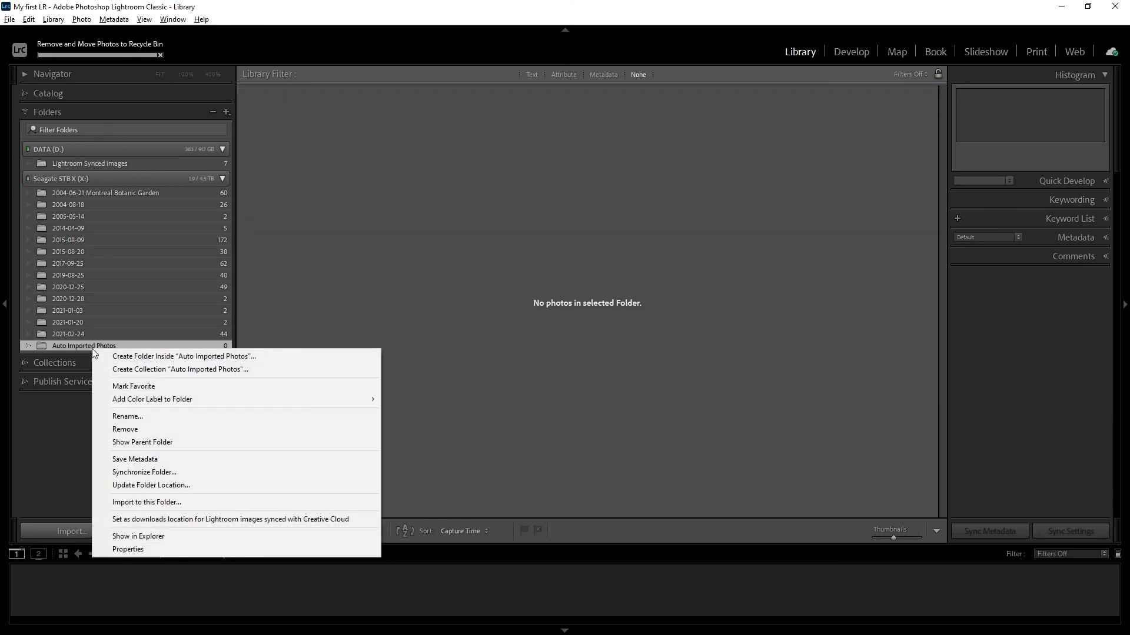
pyautogui.click(150, 429)
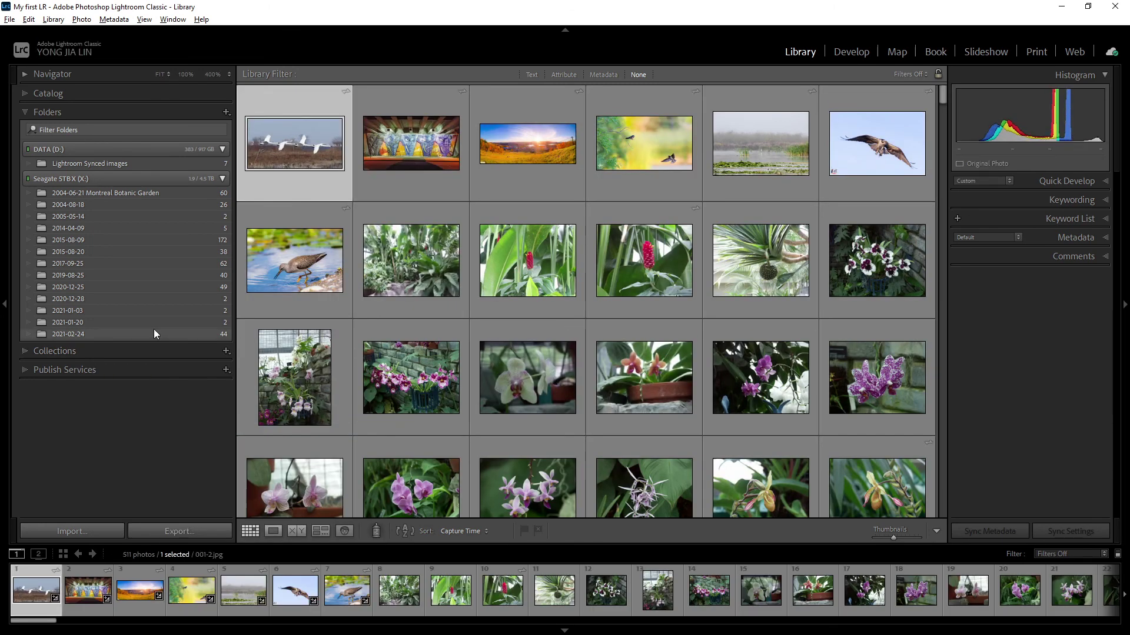
# Step: Inspect the 2005-05-14 folder's general, sharing, previous versions and customization properties, and close them without changes
pyautogui.click(148, 221)
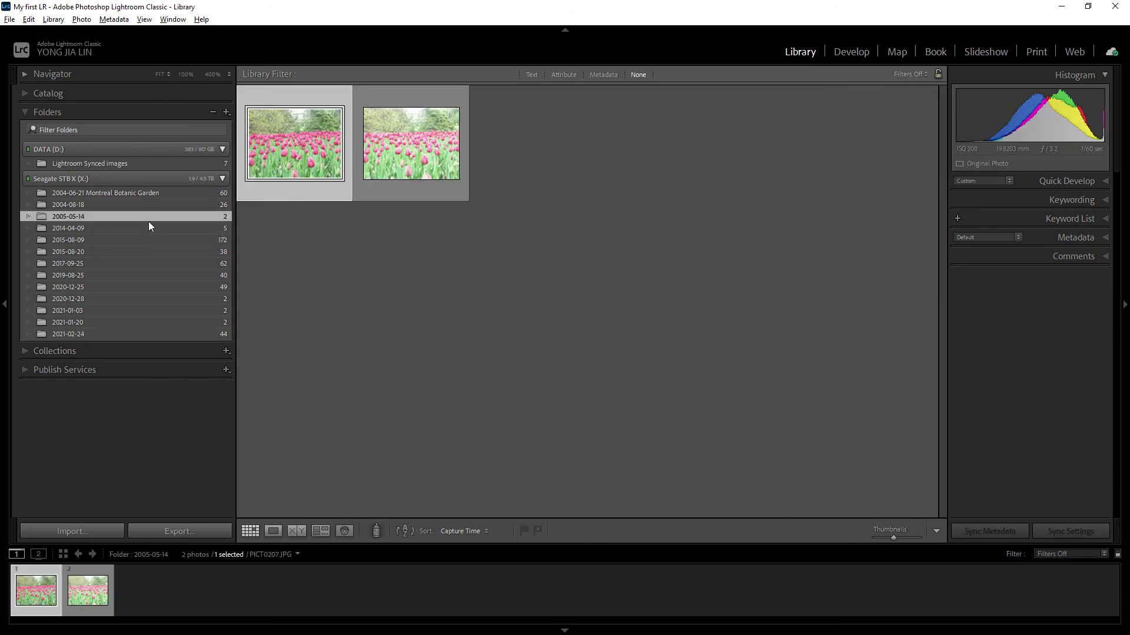
pyautogui.rightClick(70, 217)
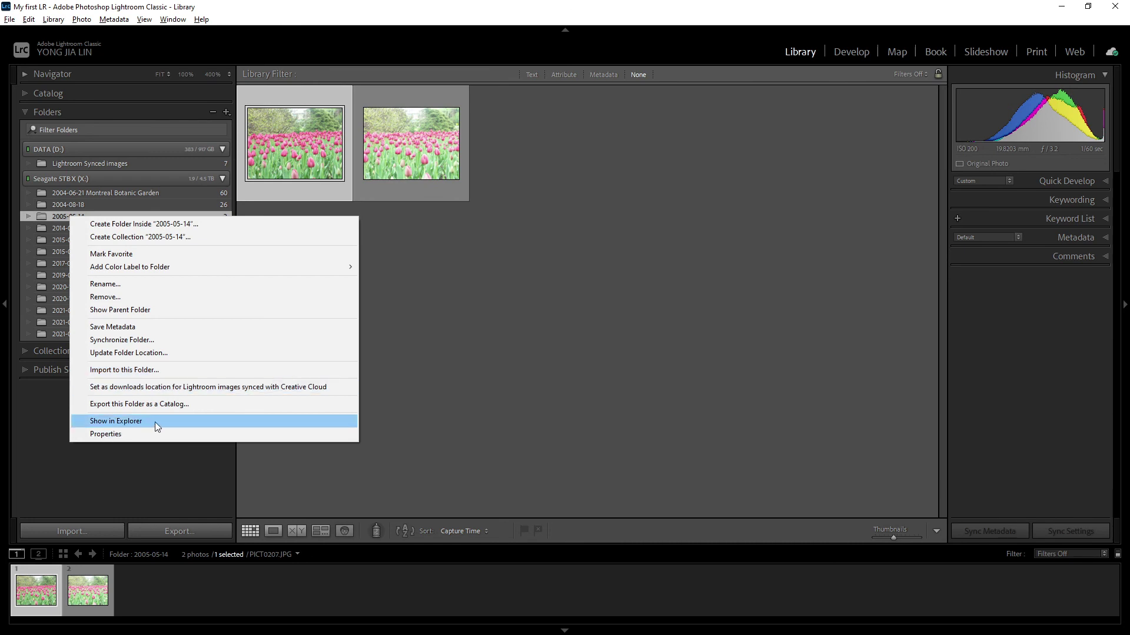
pyautogui.click(122, 434)
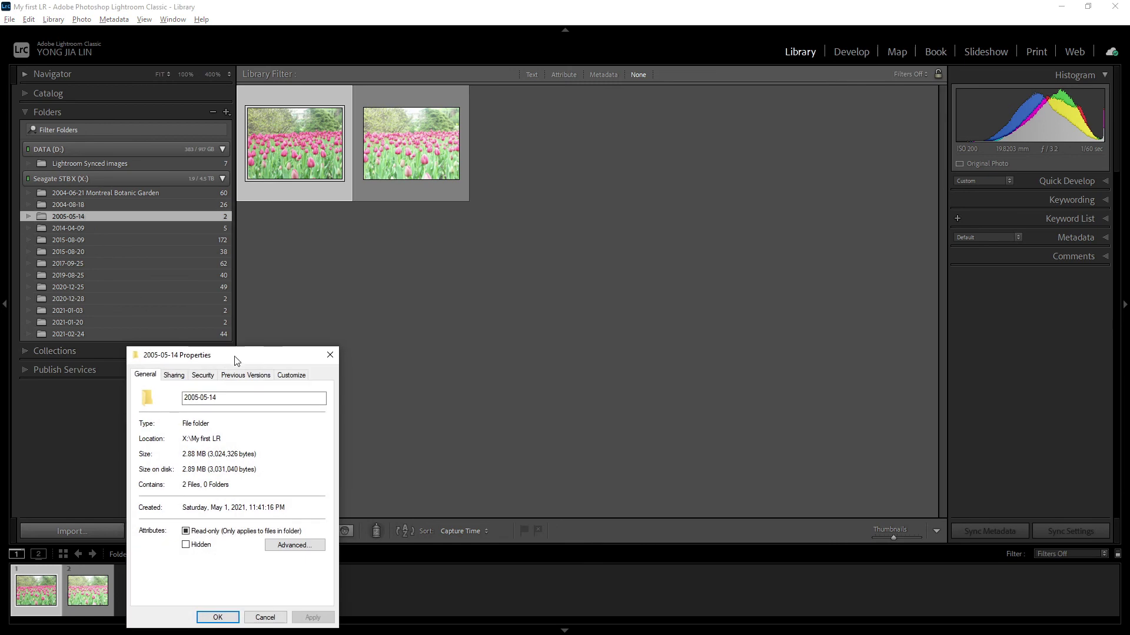
pyautogui.moveTo(236, 361); pyautogui.dragTo(234, 263)
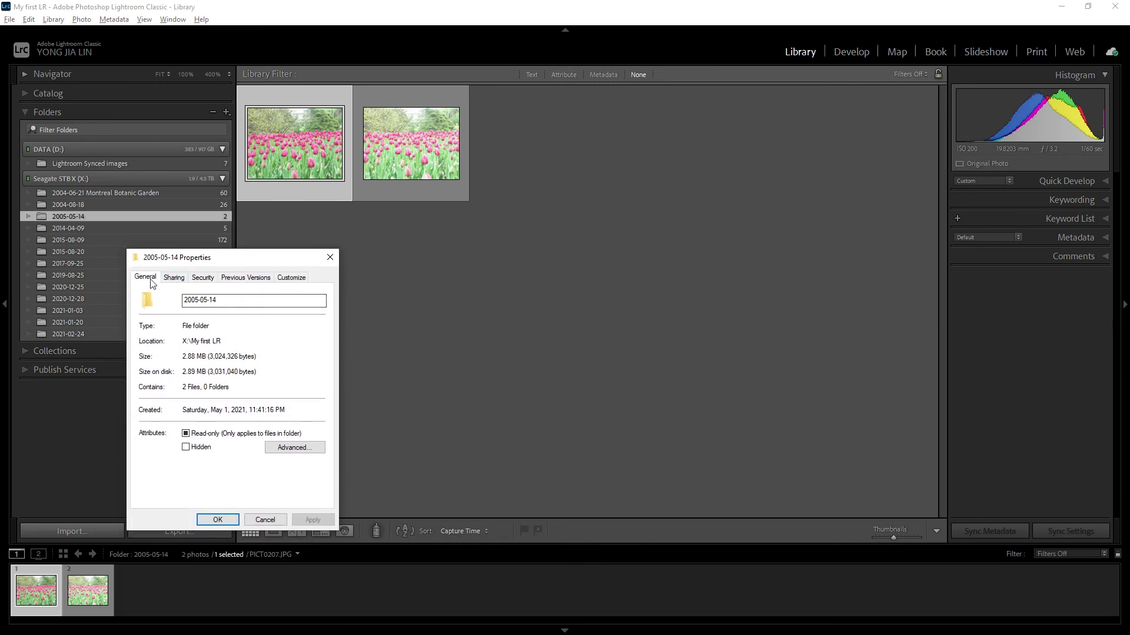
pyautogui.click(174, 279)
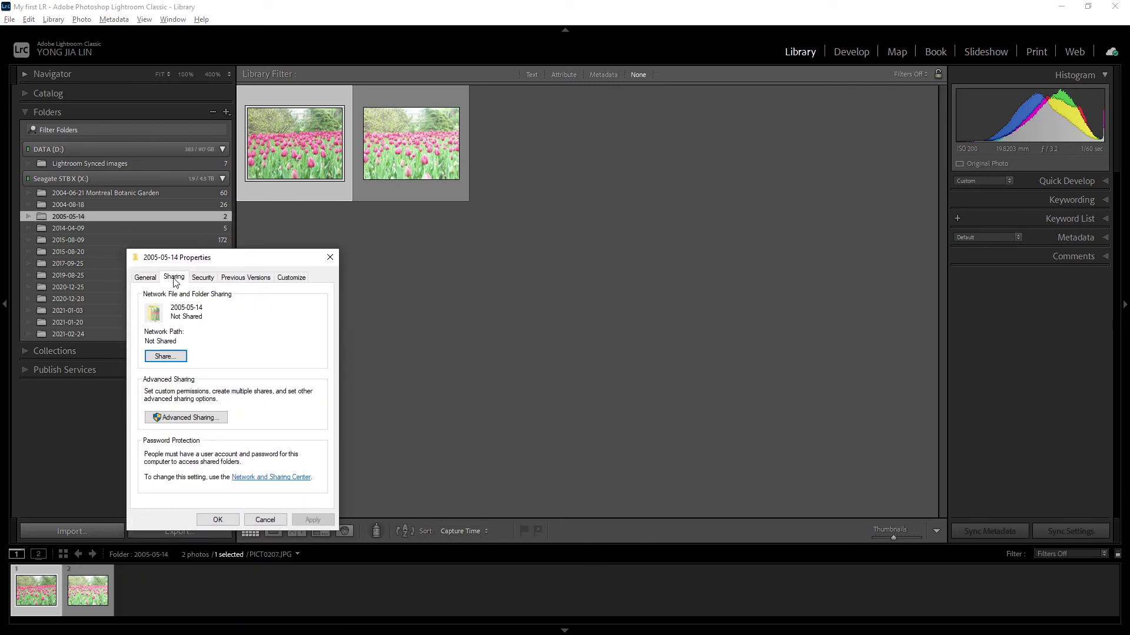
pyautogui.click(207, 281)
pyautogui.click(247, 277)
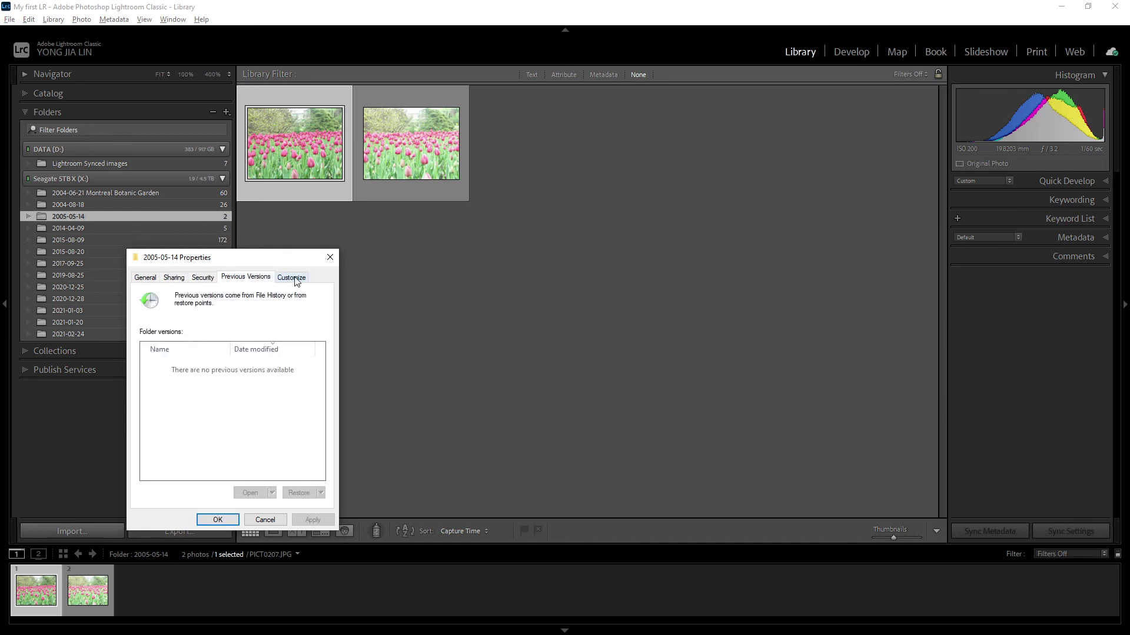
pyautogui.click(293, 280)
pyautogui.click(151, 280)
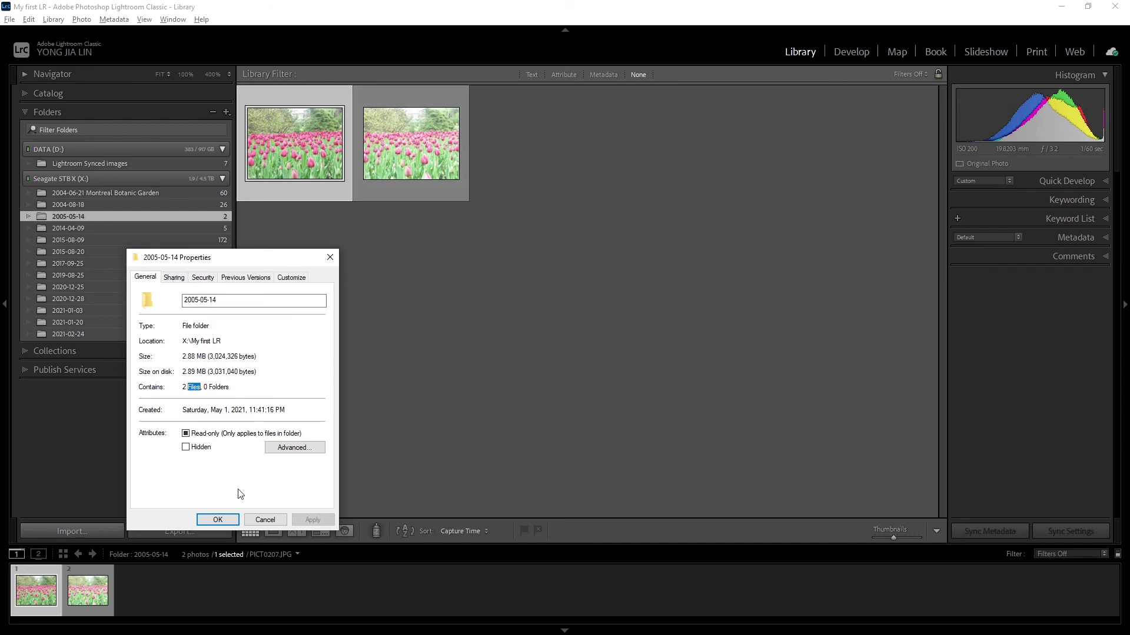
pyautogui.click(265, 520)
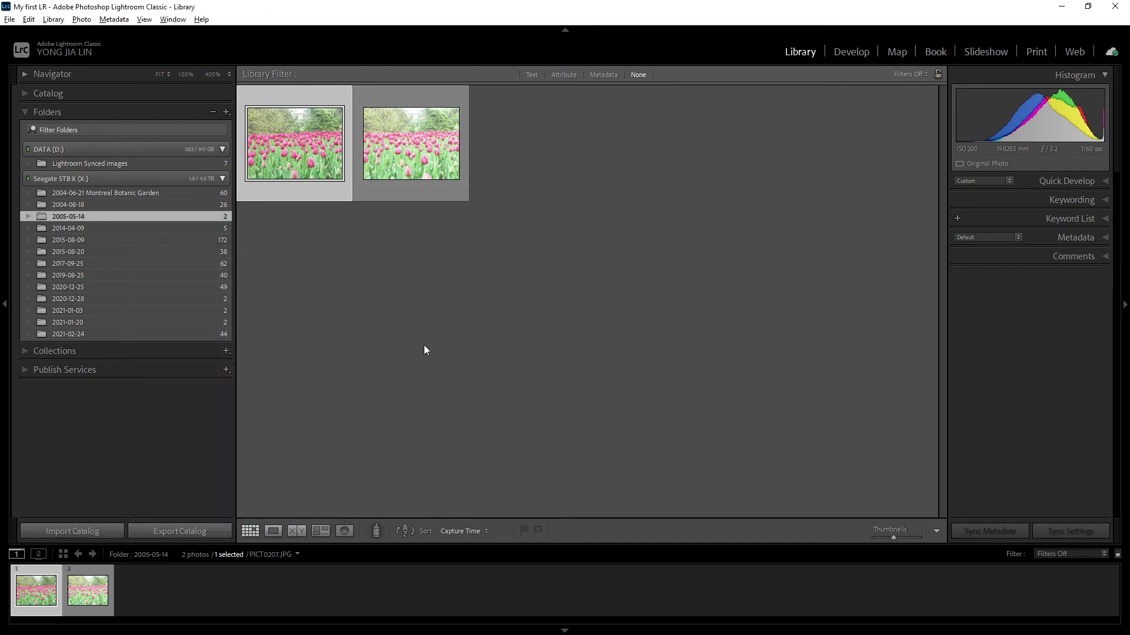
# Step: Switch to File Explorer and view the properties of the 2015-08-20 folder inside My first LR, closing them without changes
pyautogui.hotkey('alt', 'Tab')
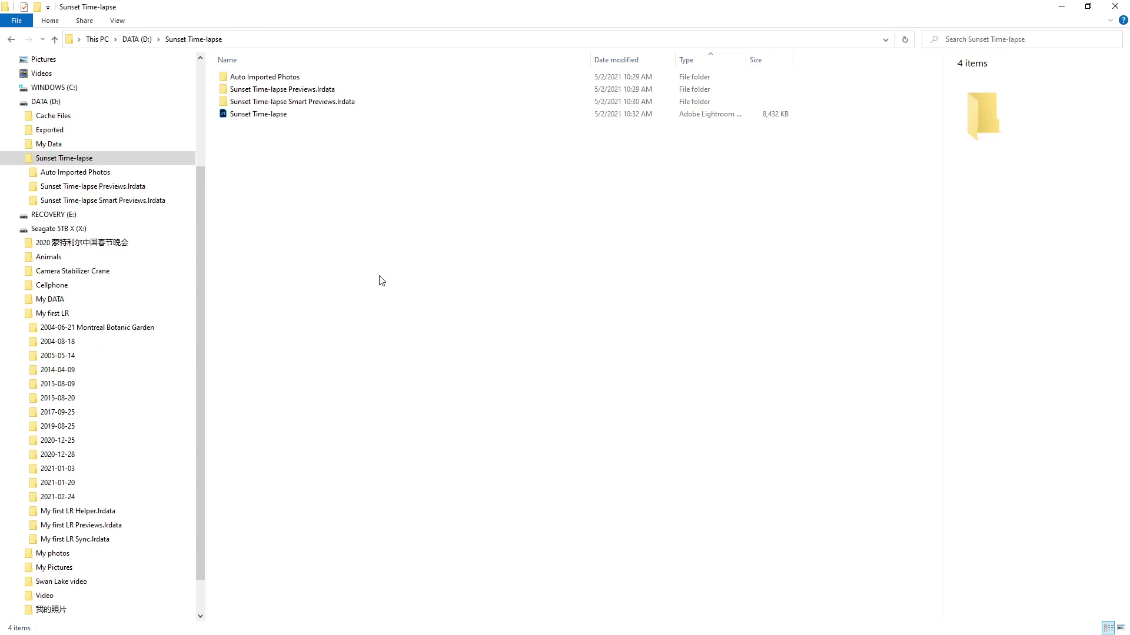
pyautogui.click(73, 401)
pyautogui.rightClick(73, 402)
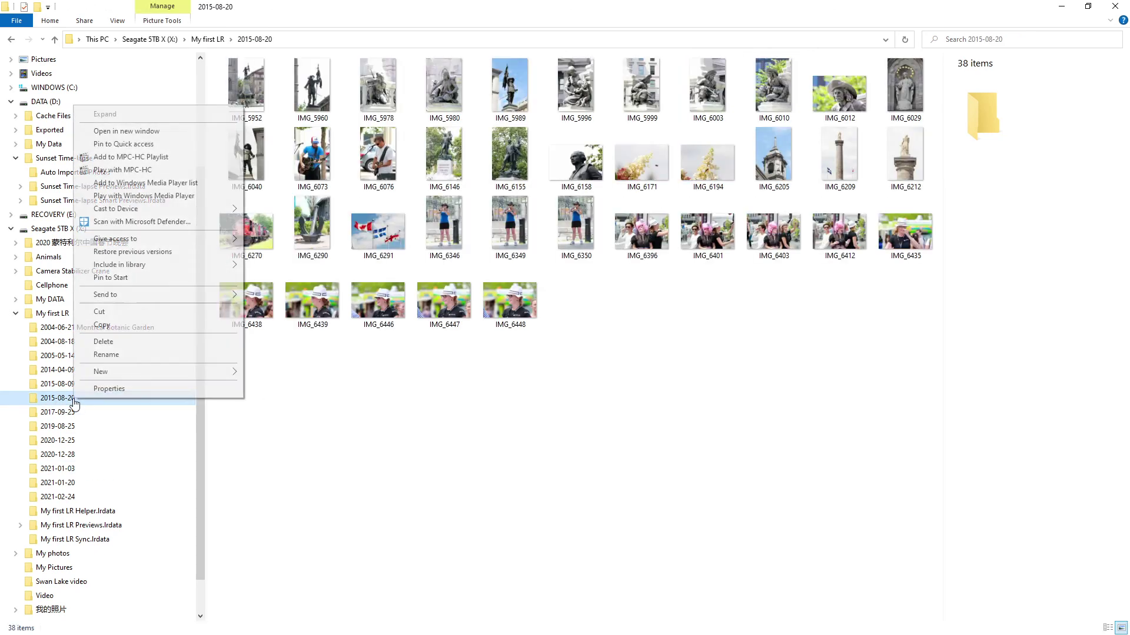
pyautogui.click(134, 390)
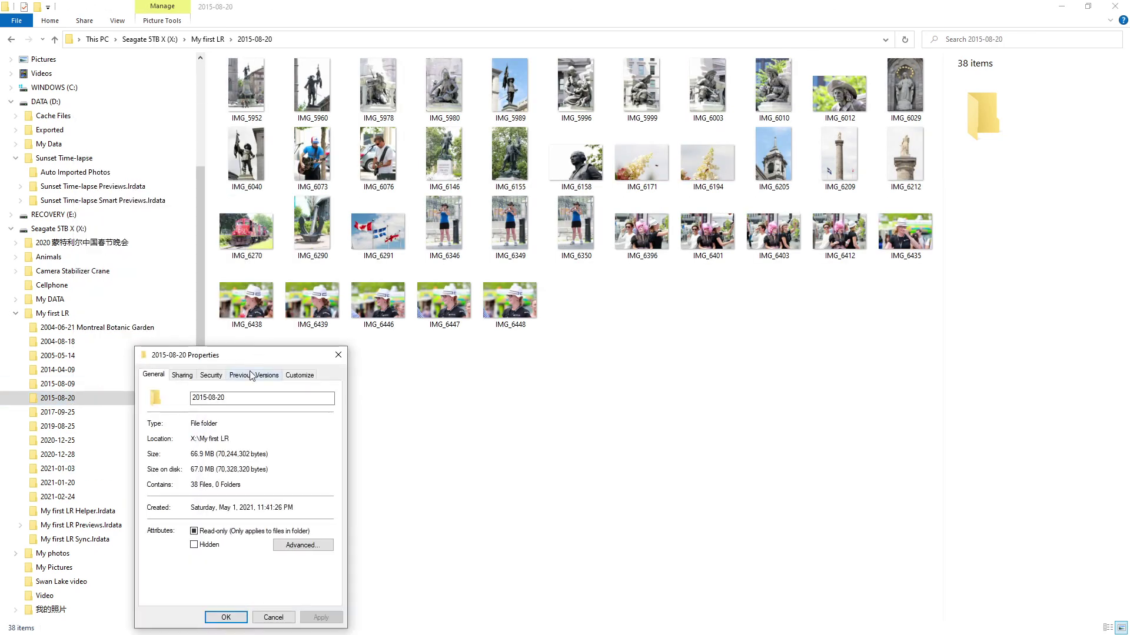
pyautogui.moveTo(250, 364); pyautogui.dragTo(358, 234)
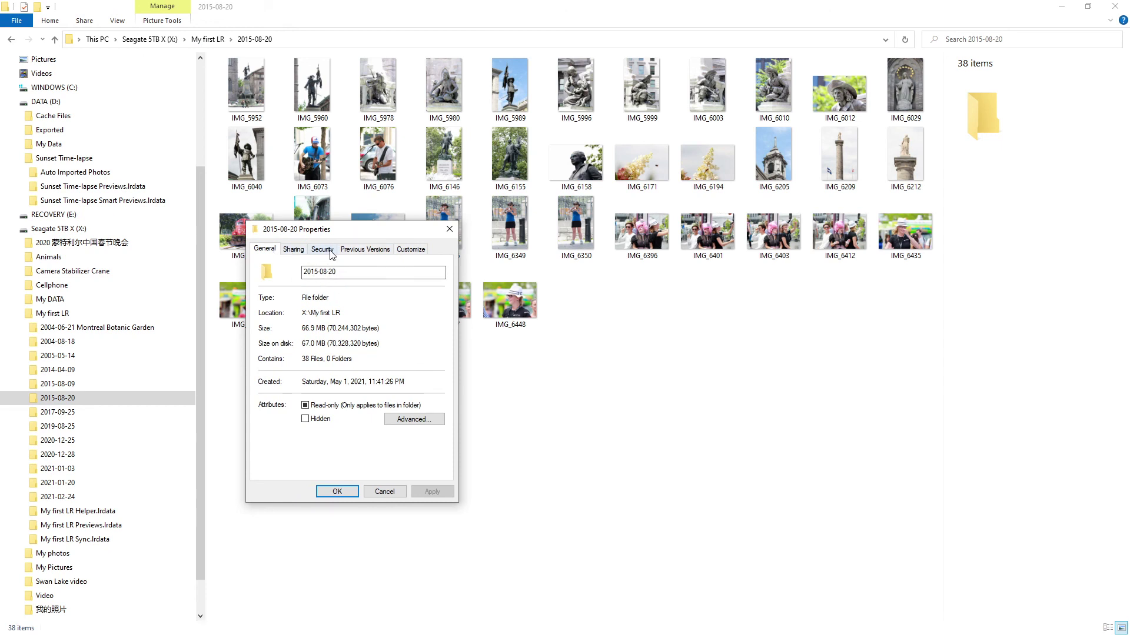
pyautogui.click(449, 228)
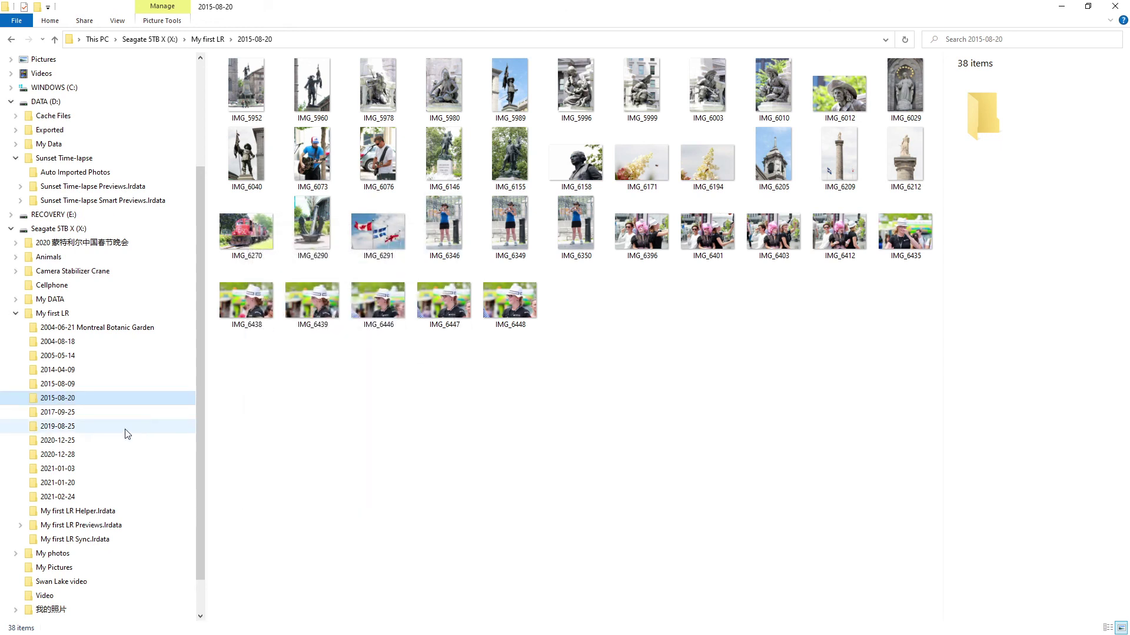
pyautogui.rightClick(69, 402)
pyautogui.click(121, 393)
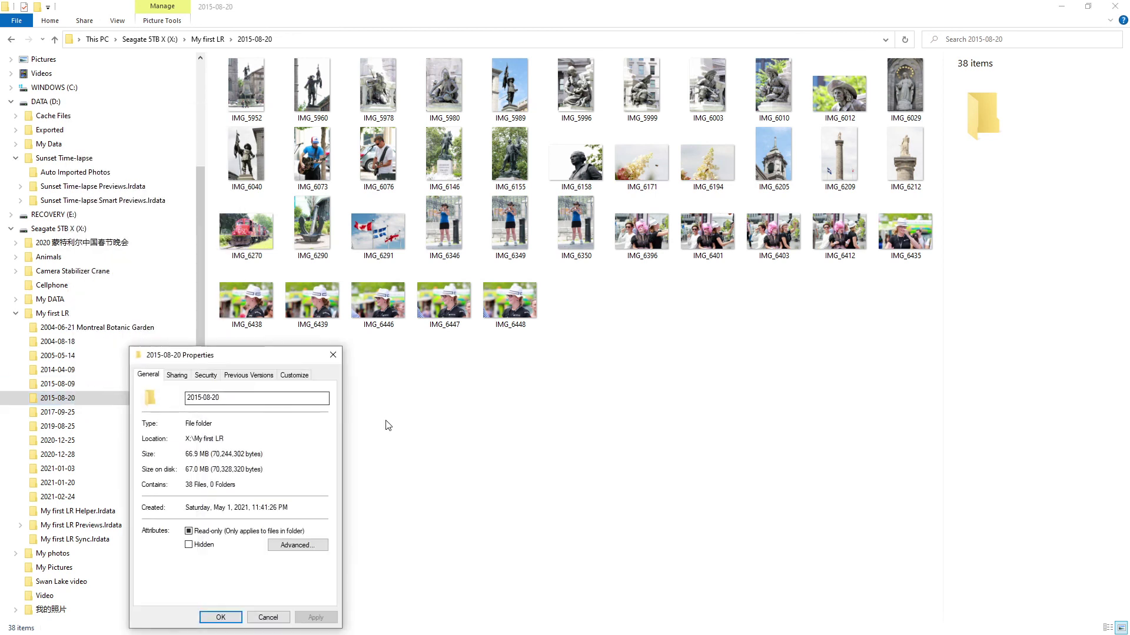
pyautogui.moveTo(314, 361); pyautogui.dragTo(363, 339)
pyautogui.click(382, 333)
# Step: Return to Lightroom Classic, view the same properties for its 2015-08-20 folder, and close them
pyautogui.hotkey('alt', 'Tab')
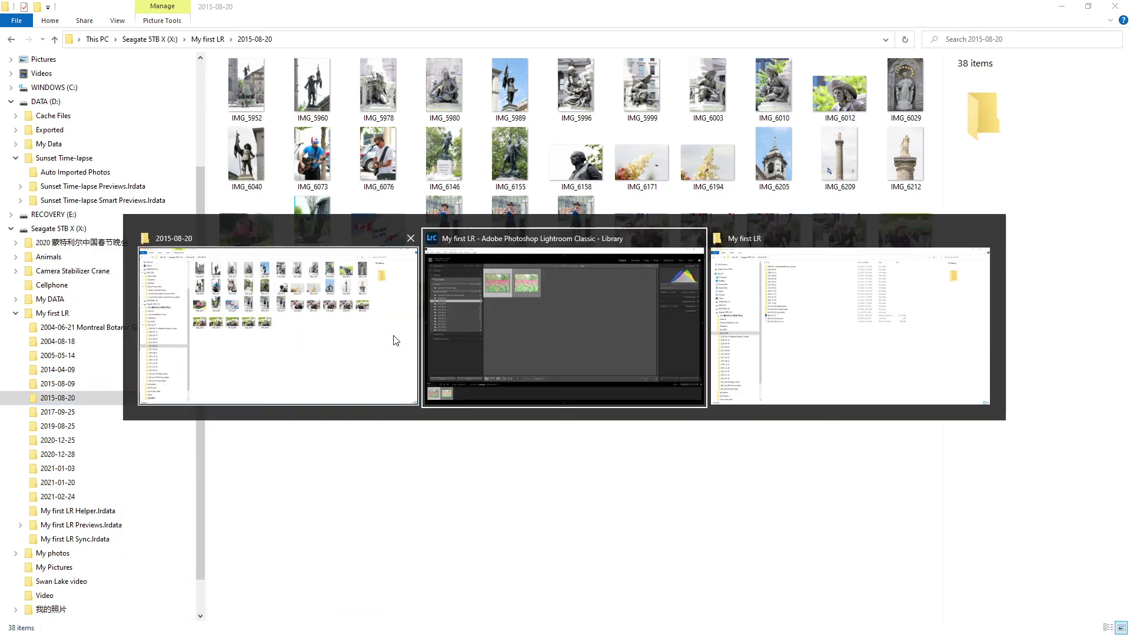
pyautogui.click(86, 248)
pyautogui.rightClick(86, 247)
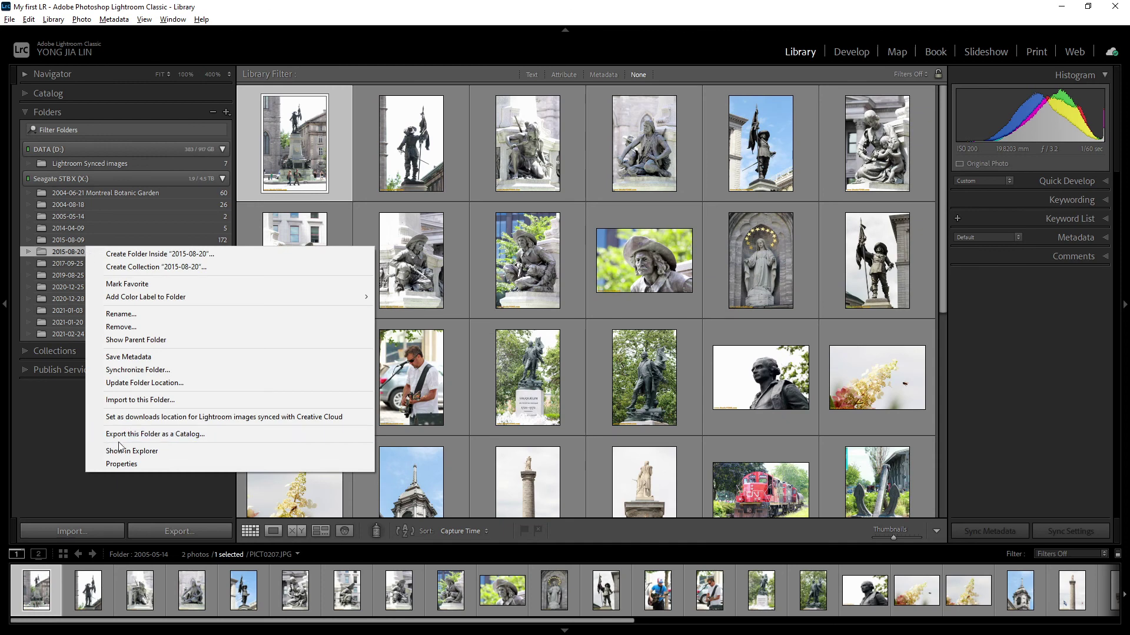
pyautogui.click(120, 464)
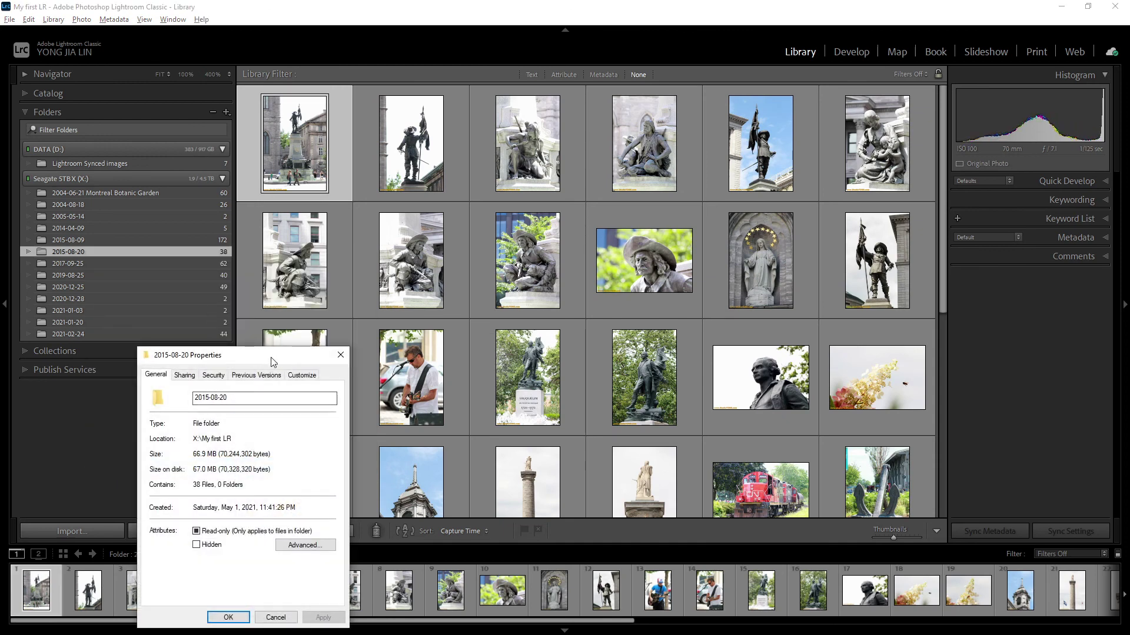
pyautogui.moveTo(273, 361); pyautogui.dragTo(285, 240)
pyautogui.click(353, 237)
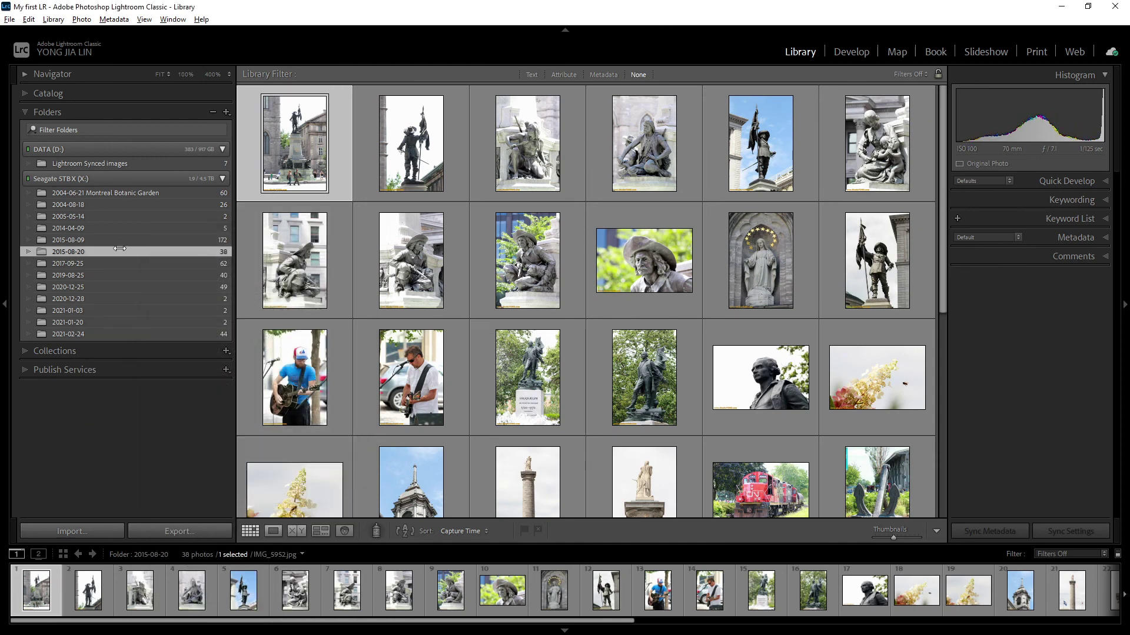
# Step: Look through the 2014-04-09 and 2017-09-25 folders, review the commands available for 2005-05-14, and return to 2014-04-09
pyautogui.click(86, 227)
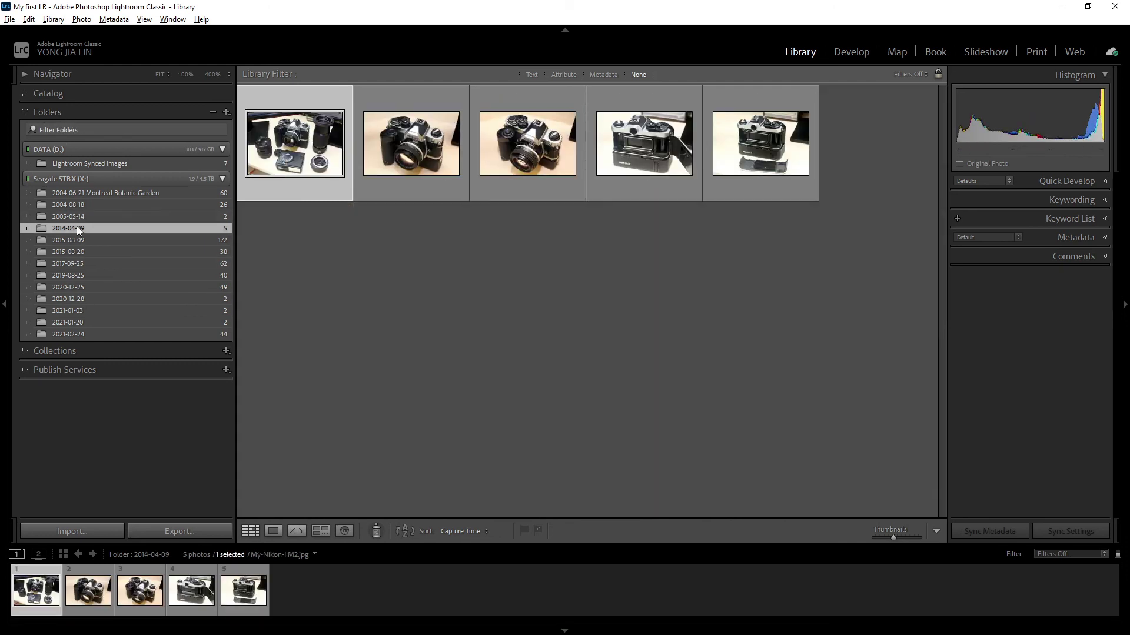
pyautogui.click(95, 261)
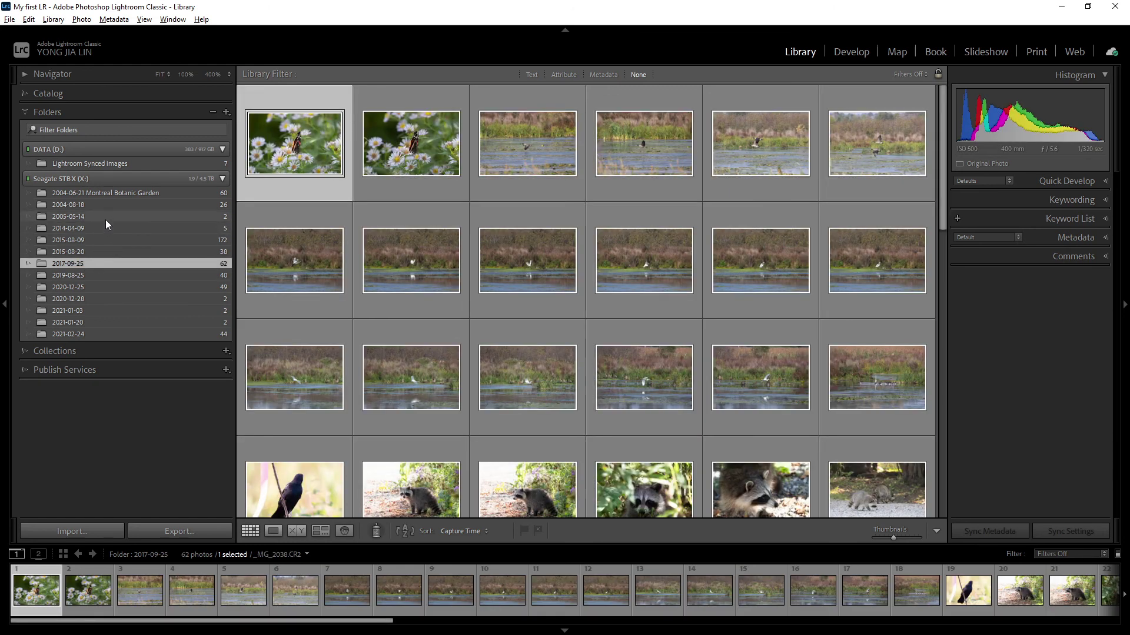
pyautogui.rightClick(106, 217)
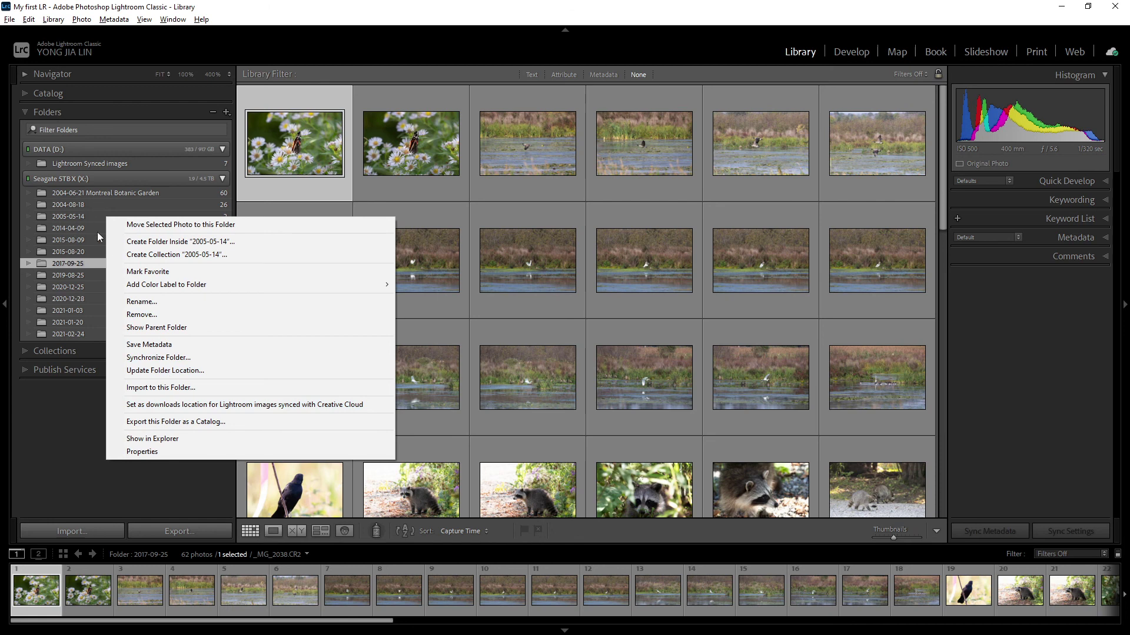
pyautogui.click(76, 229)
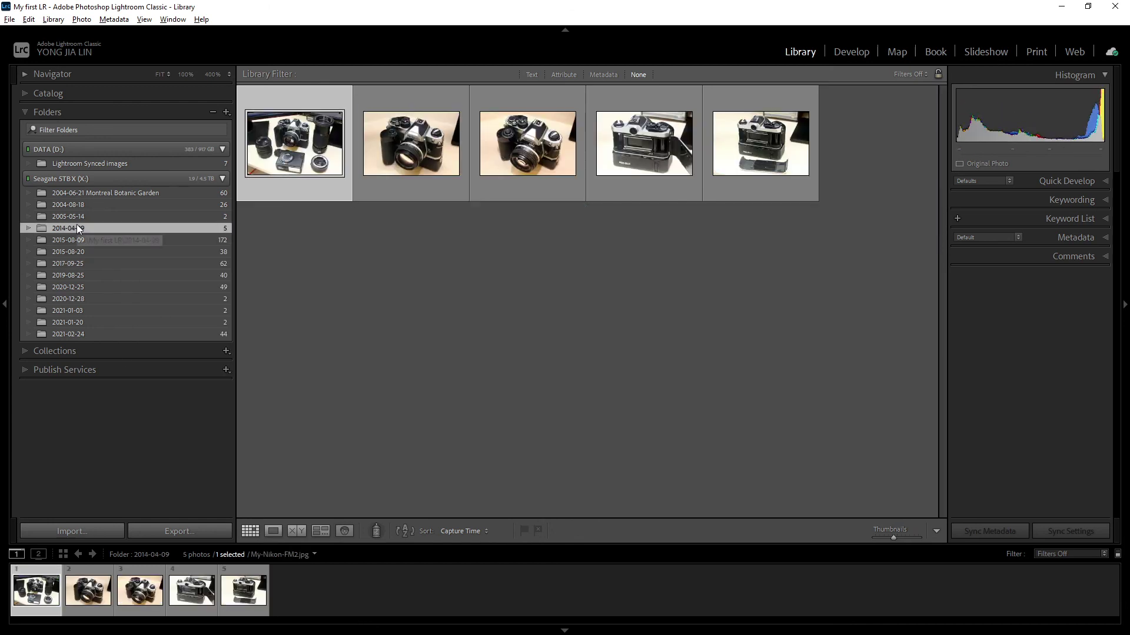